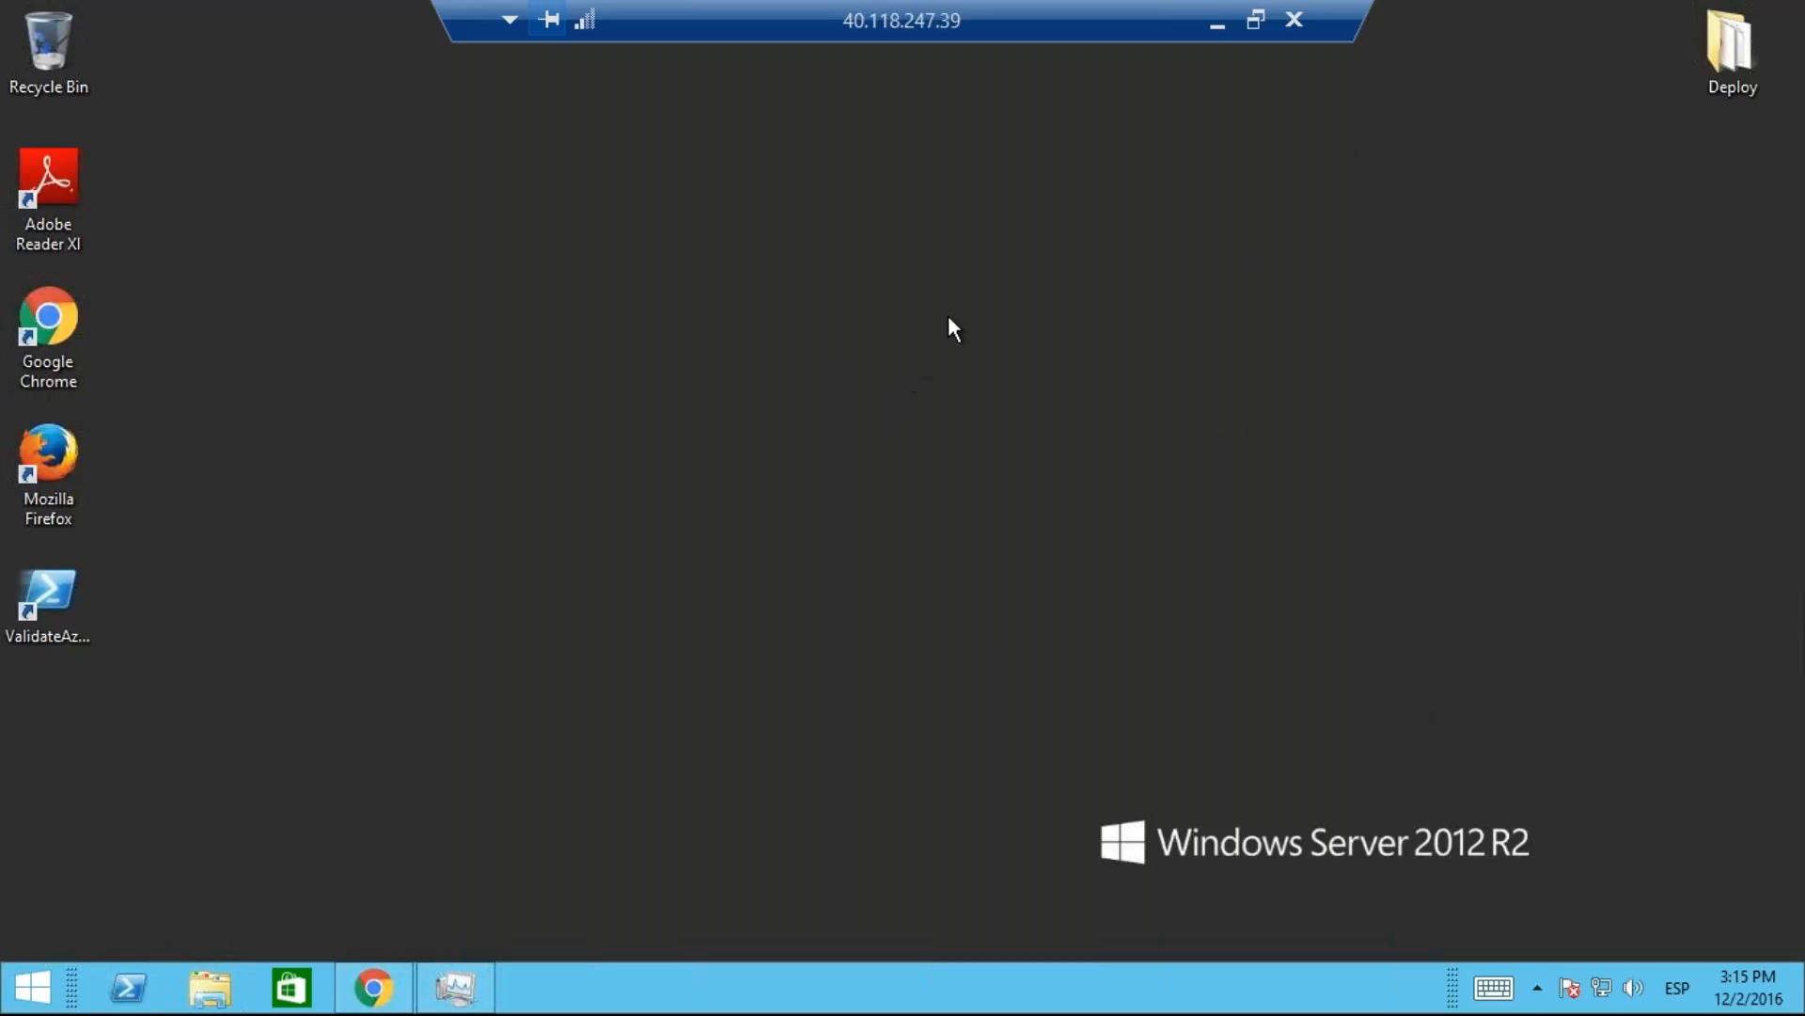
Step: Leave the remote desktop and copy the Office 2016 Deployment Tool download address from Paso 1 on the PowerPoint slide
{"action": "double_click", "coordinate": [1081, 26]}
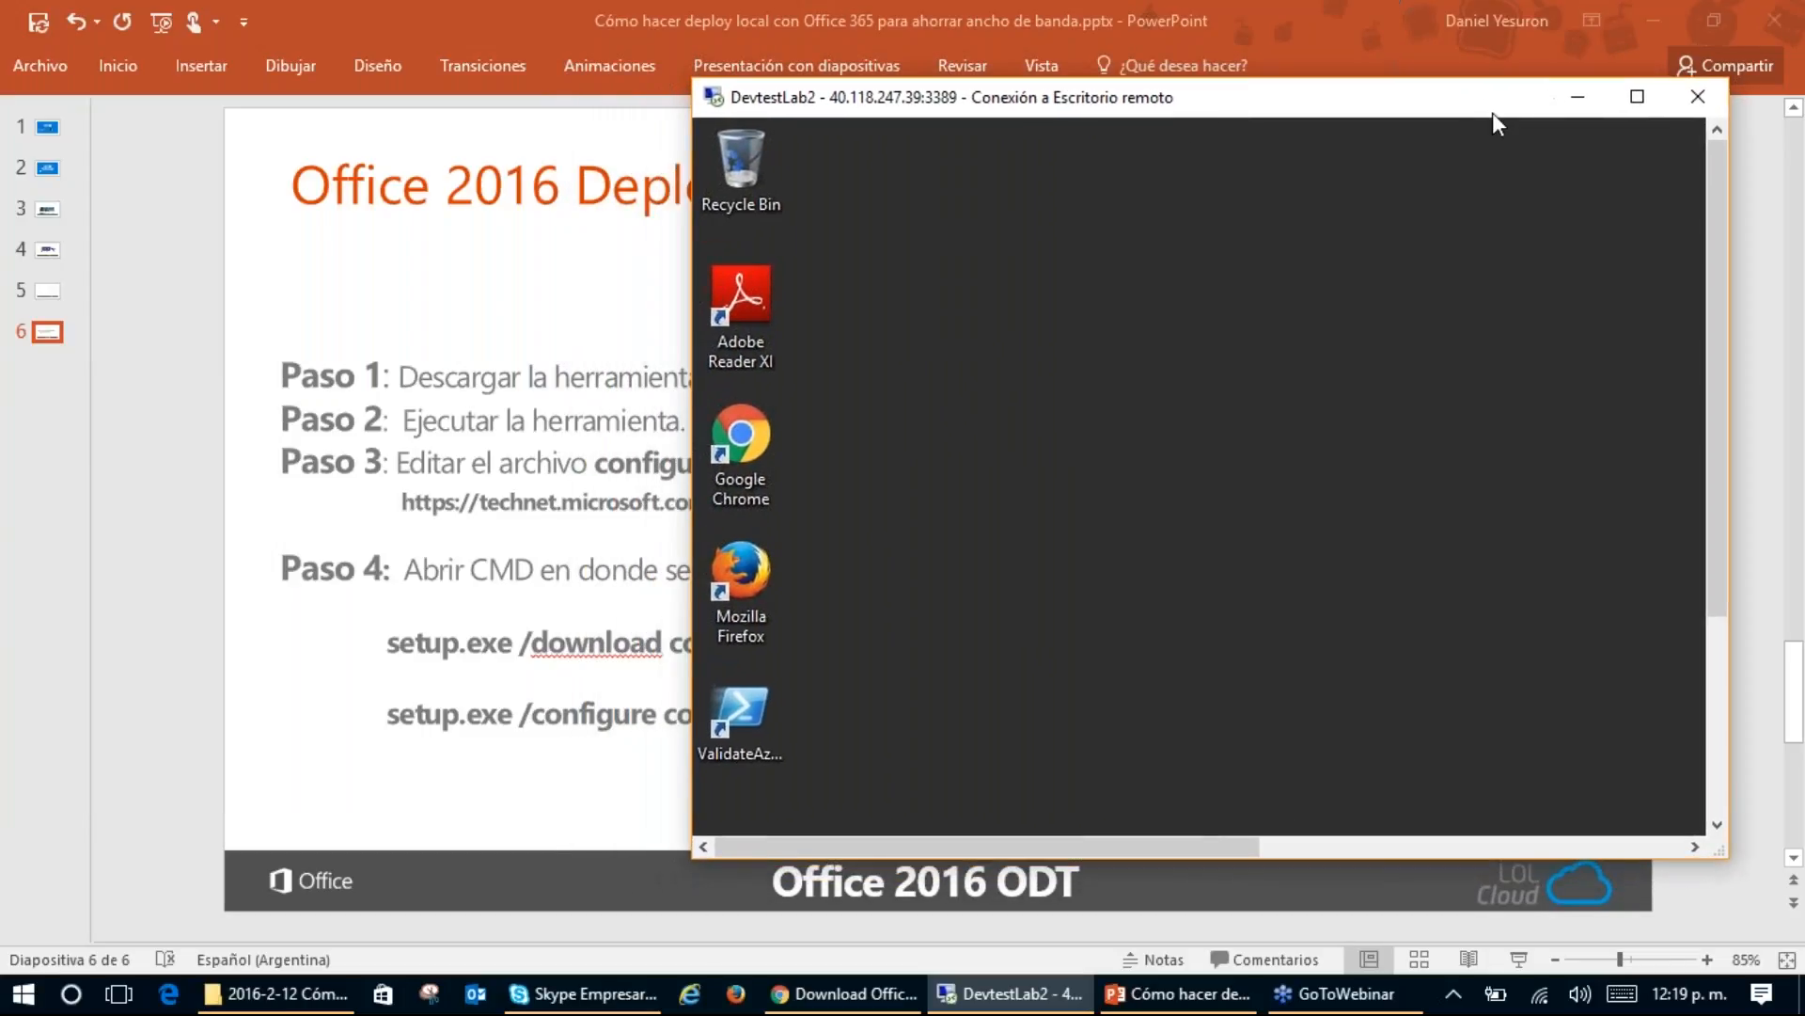
{"action": "left_click", "coordinate": [1583, 99]}
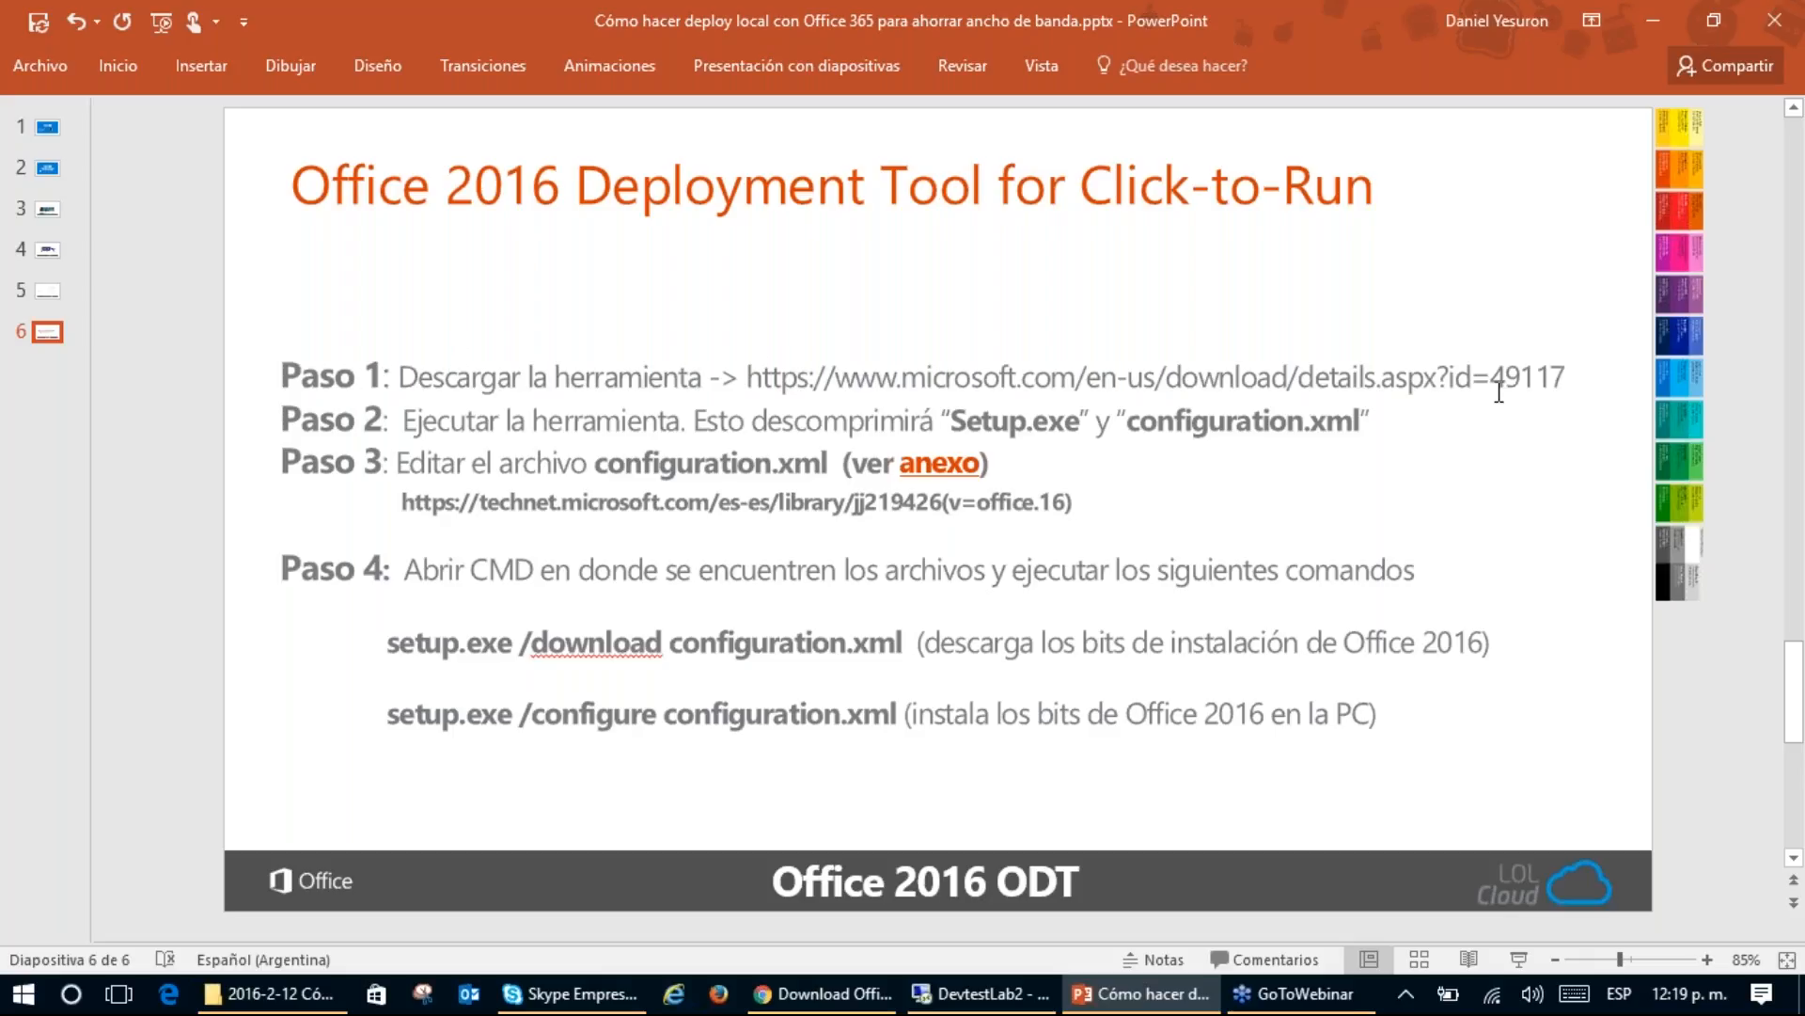
{"action": "left_click", "coordinate": [1558, 374]}
{"action": "left_click_drag", "start_coordinate": [1563, 374], "coordinate": [749, 376]}
{"action": "key", "text": "ctrl+c"}
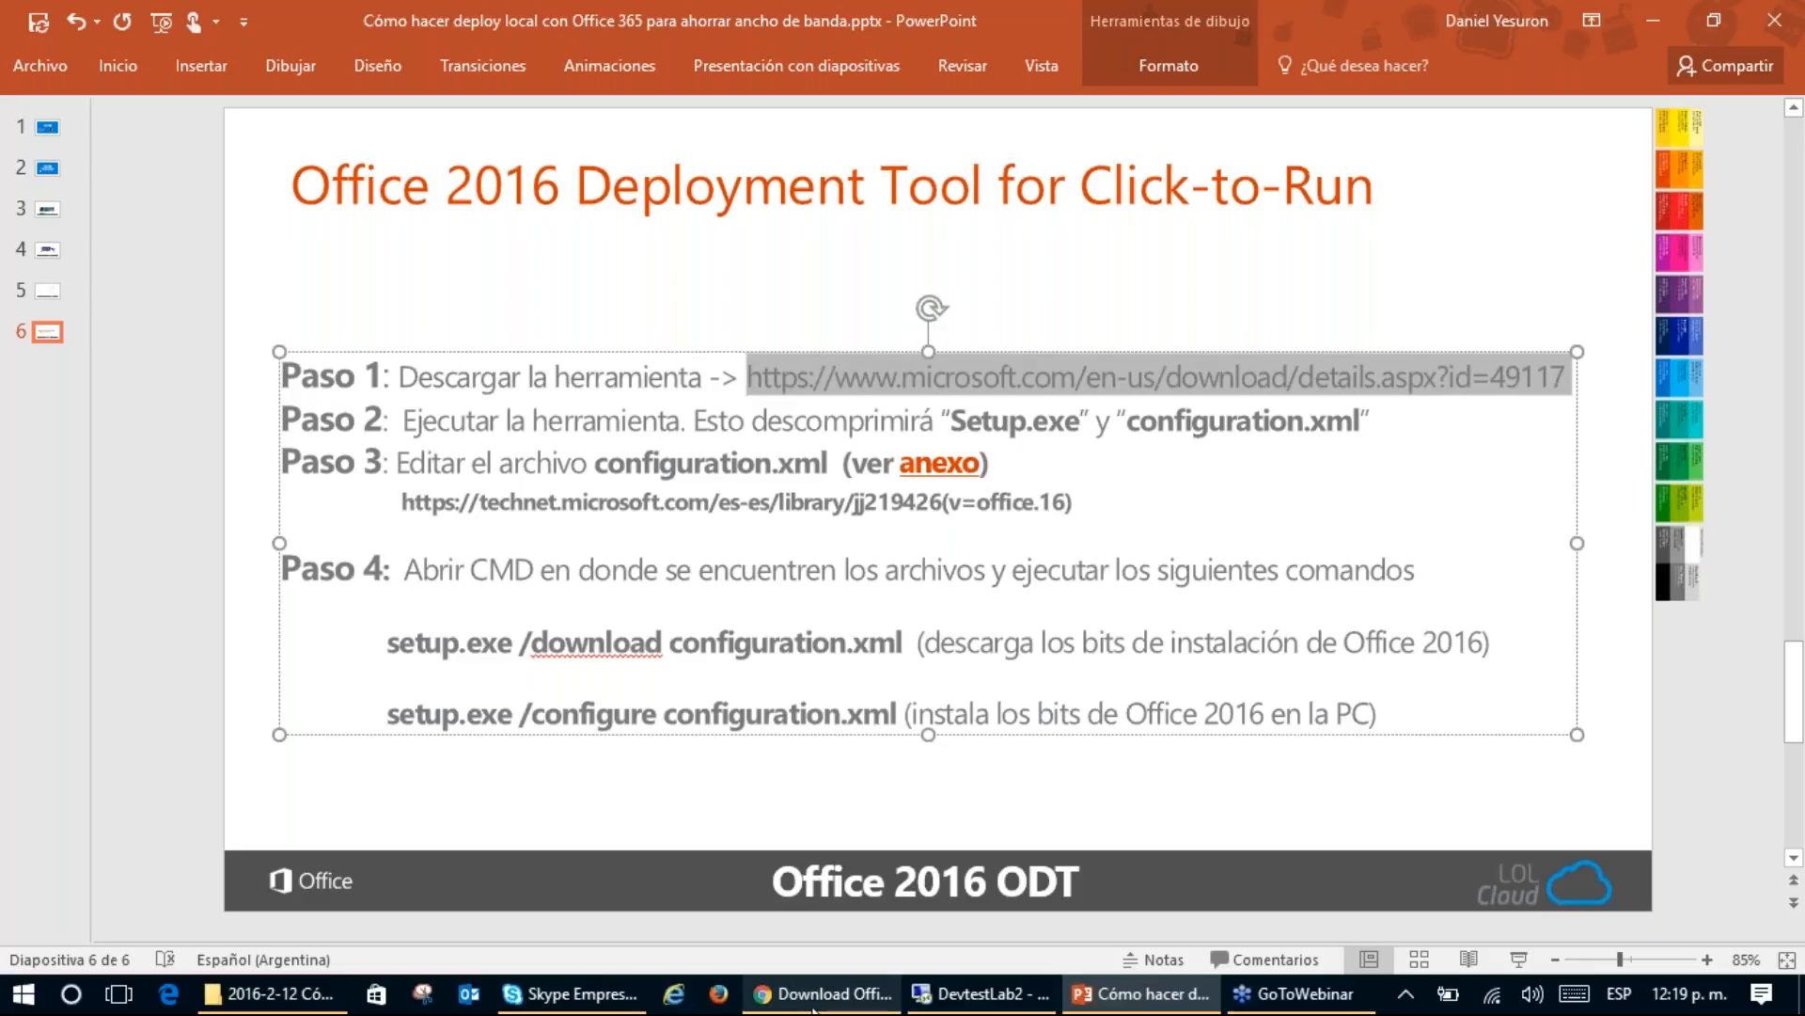
{"action": "left_click", "coordinate": [1021, 998]}
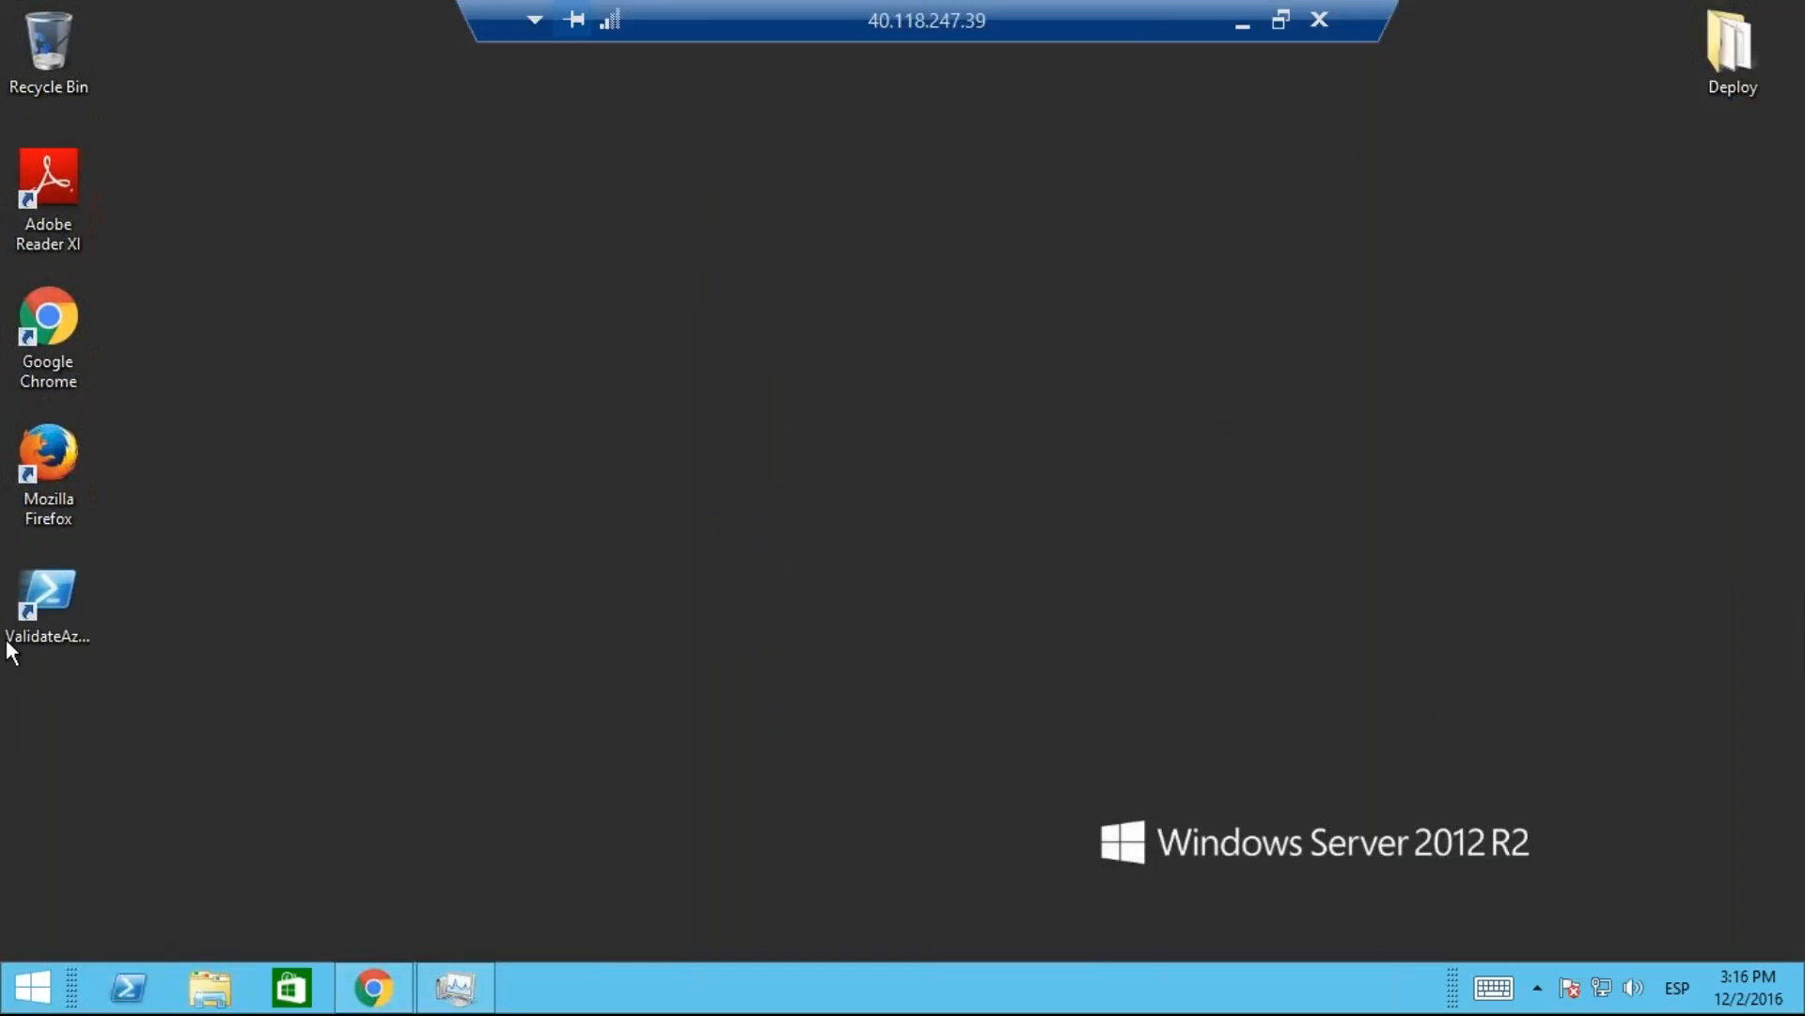
{"action": "left_click", "coordinate": [351, 999]}
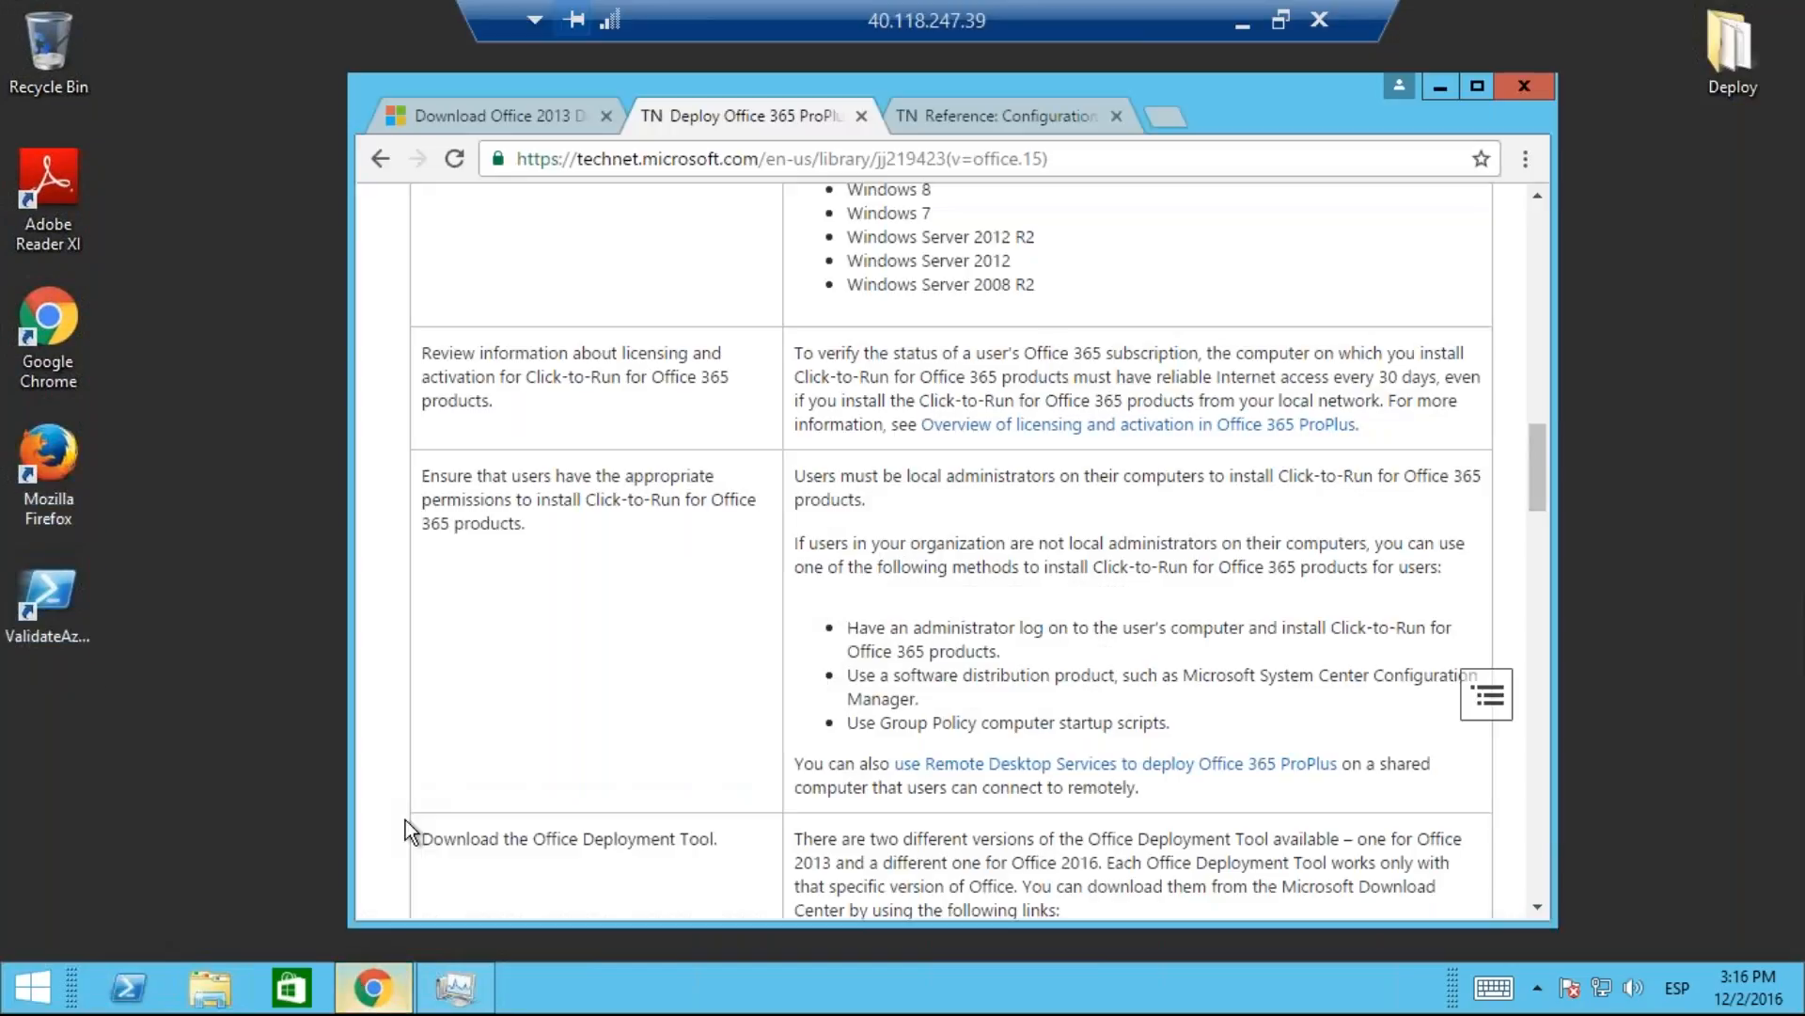
{"action": "left_click", "coordinate": [1162, 119]}
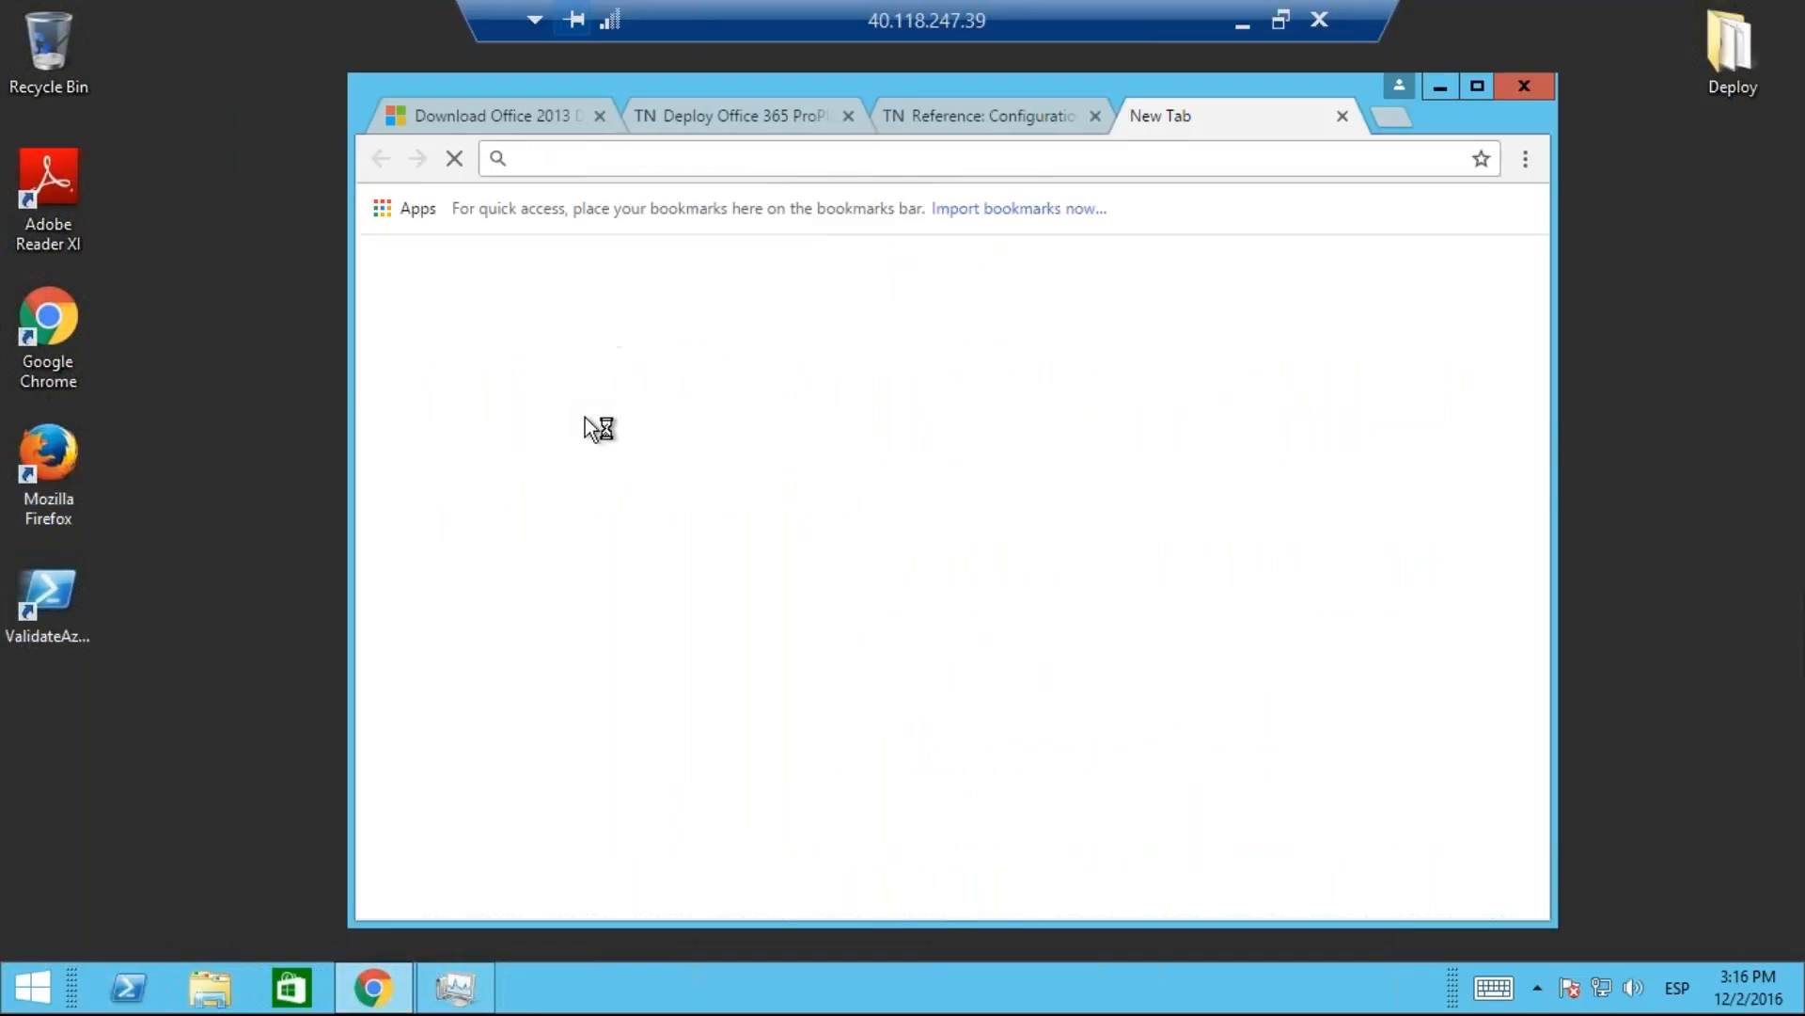
{"action": "key", "text": "ctrl+v"}
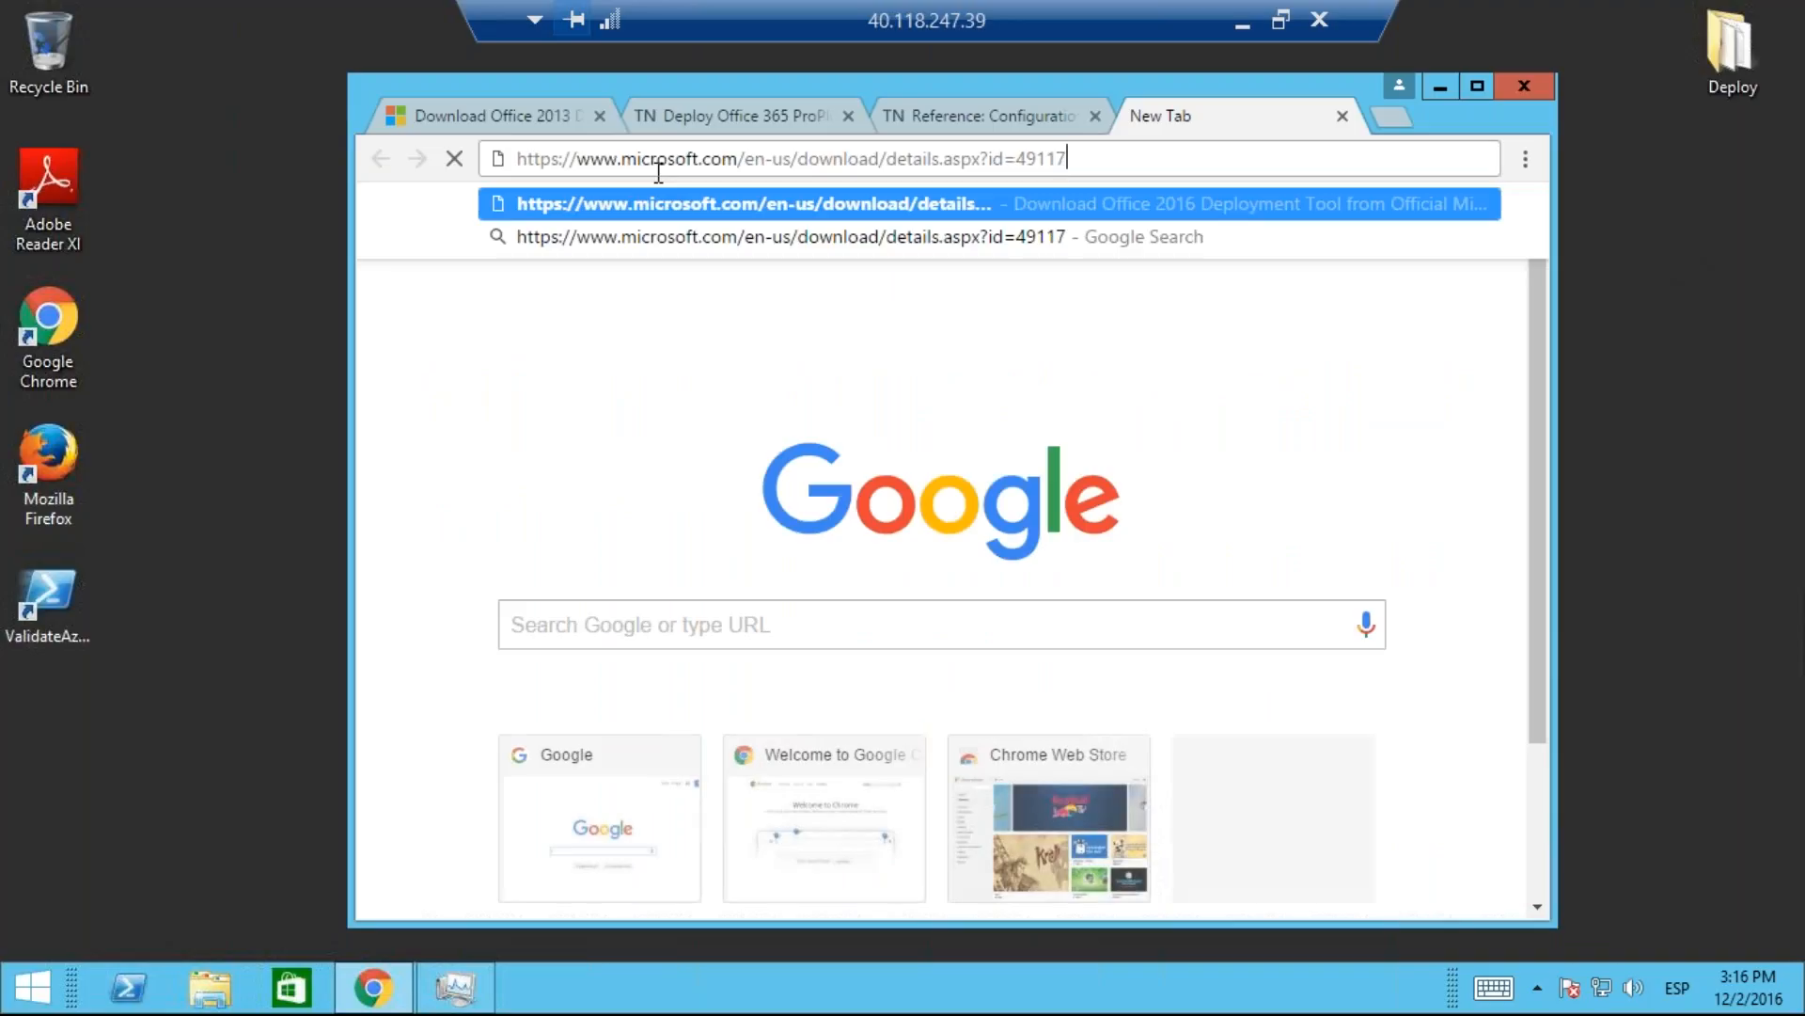
{"action": "key", "text": "Return"}
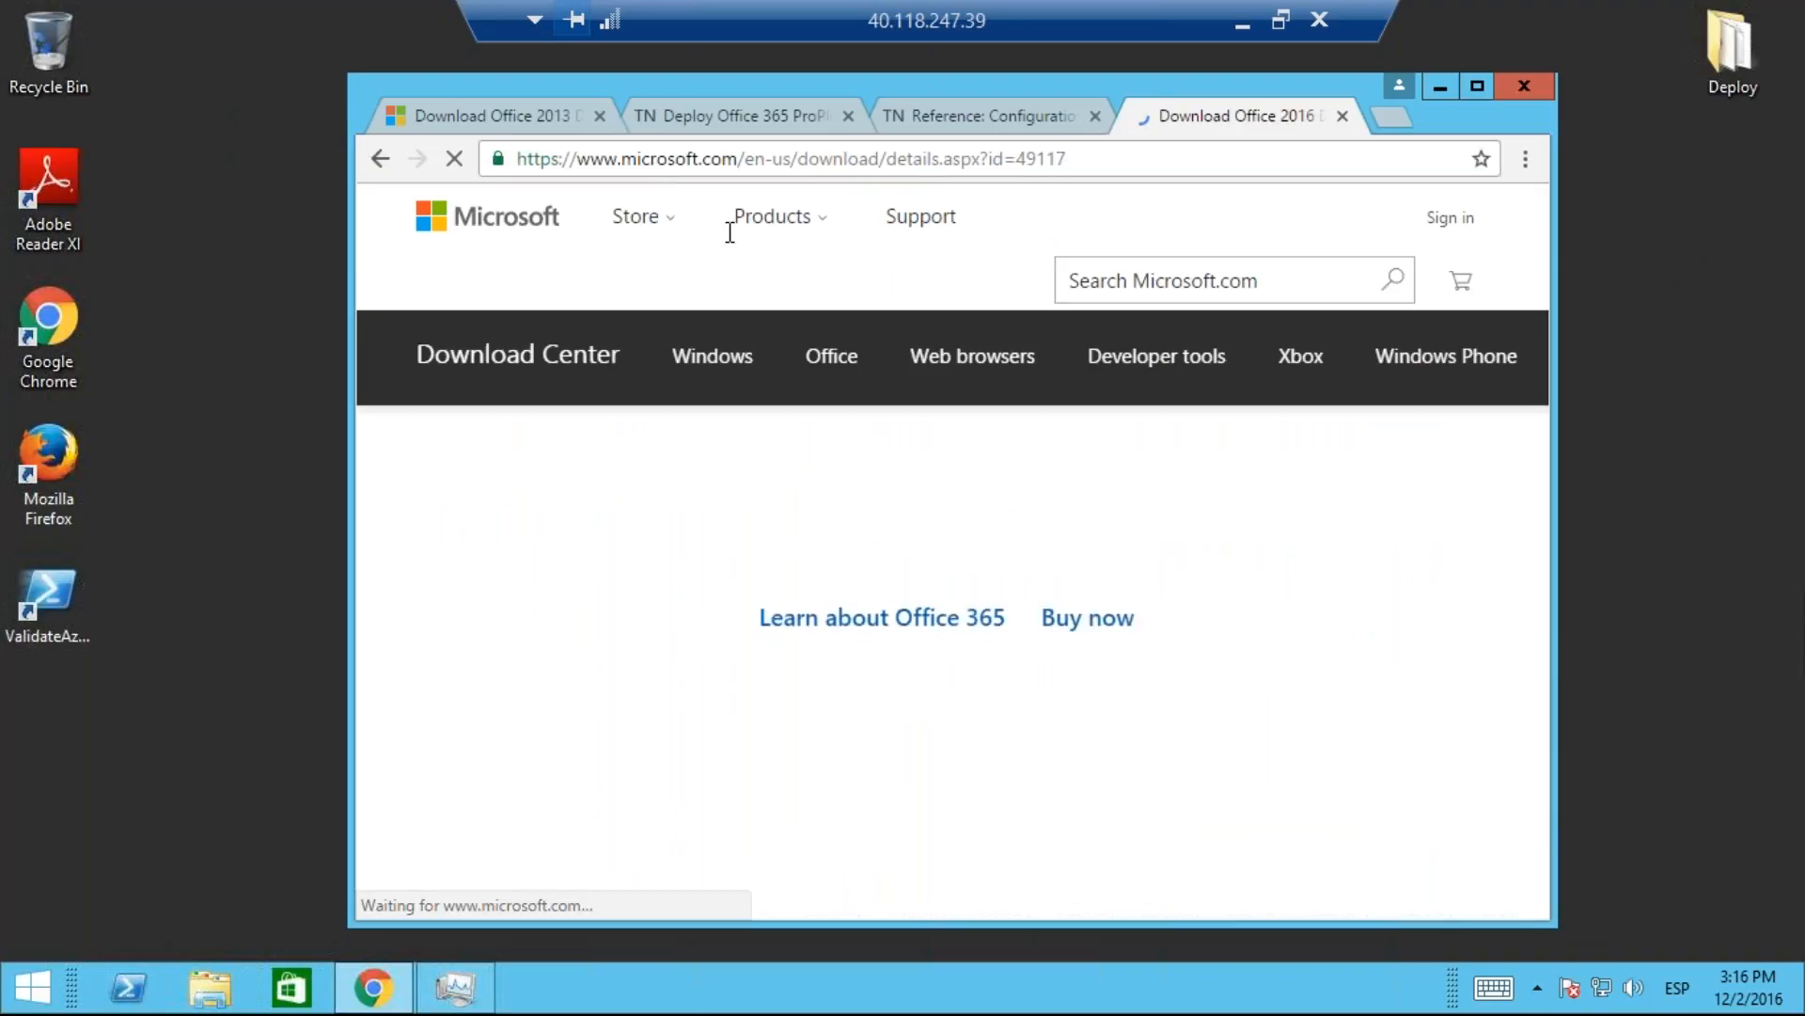
Step: Examine the Office 2016 Deployment Tool title, language and description on the download page
{"action": "scroll", "coordinate": [1142, 591], "scroll_direction": "down", "scroll_amount": 5}
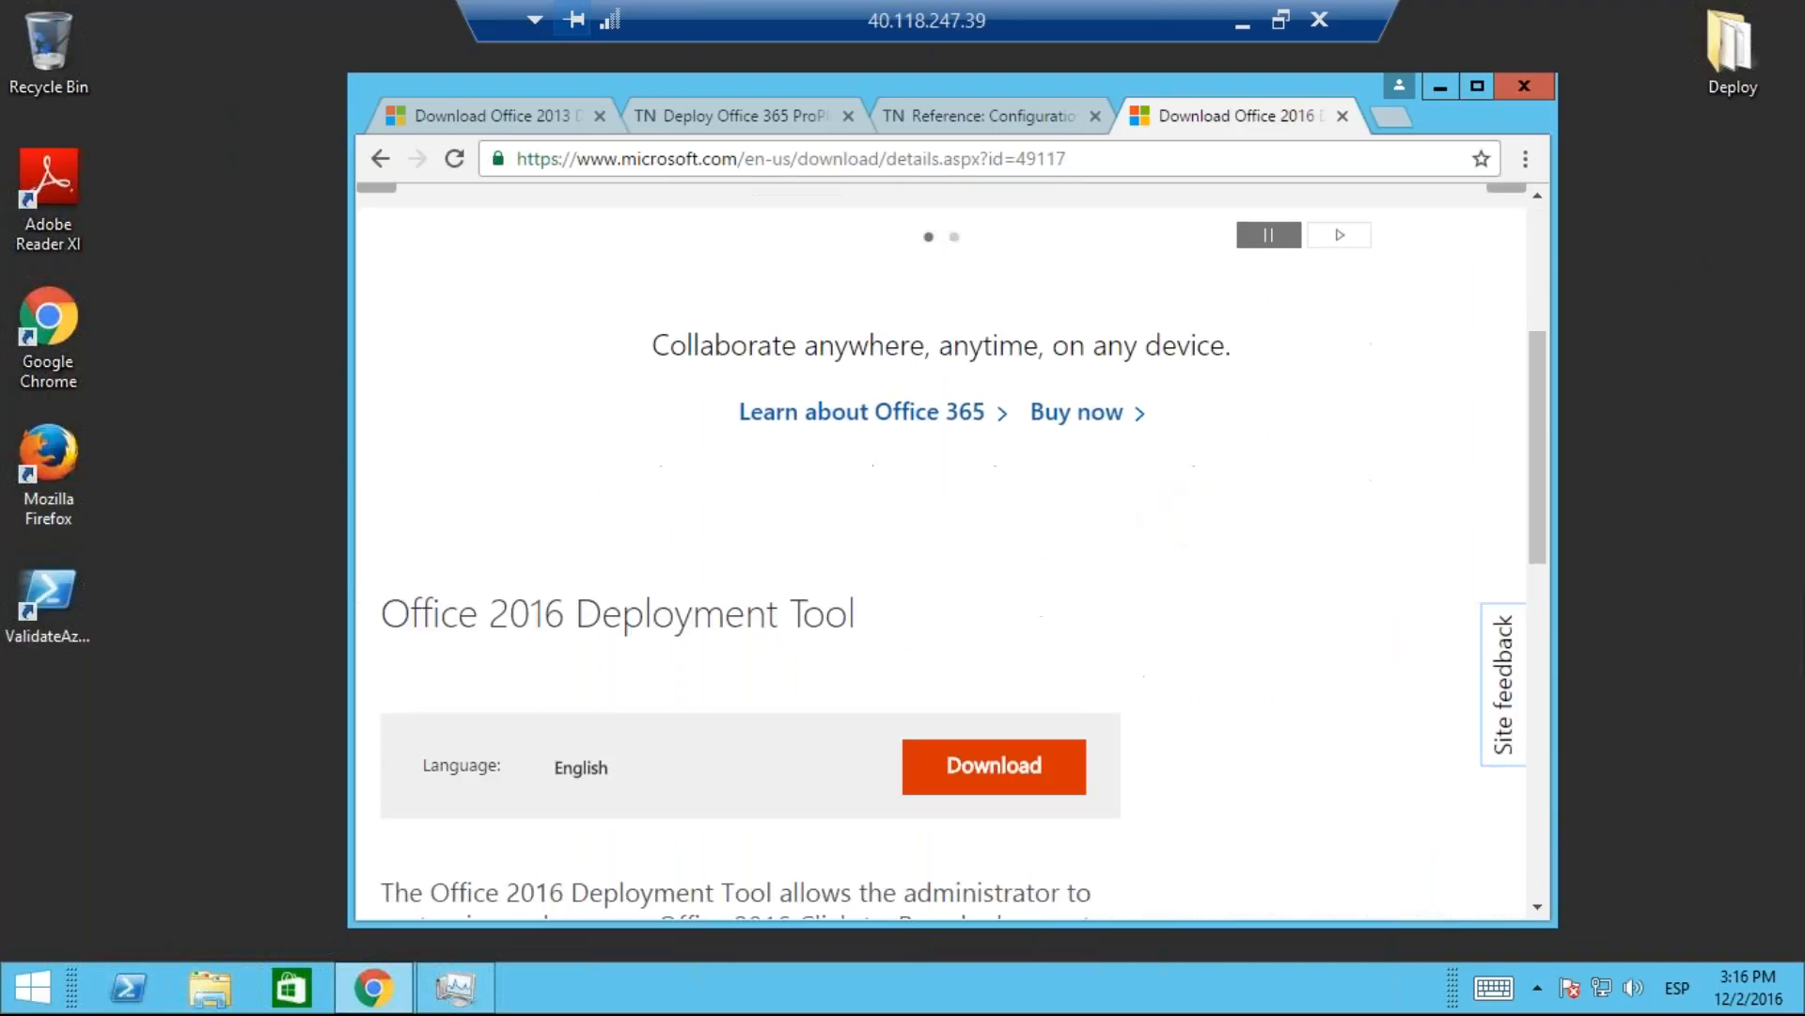
{"action": "scroll", "coordinate": [1190, 519], "scroll_direction": "down", "scroll_amount": 1}
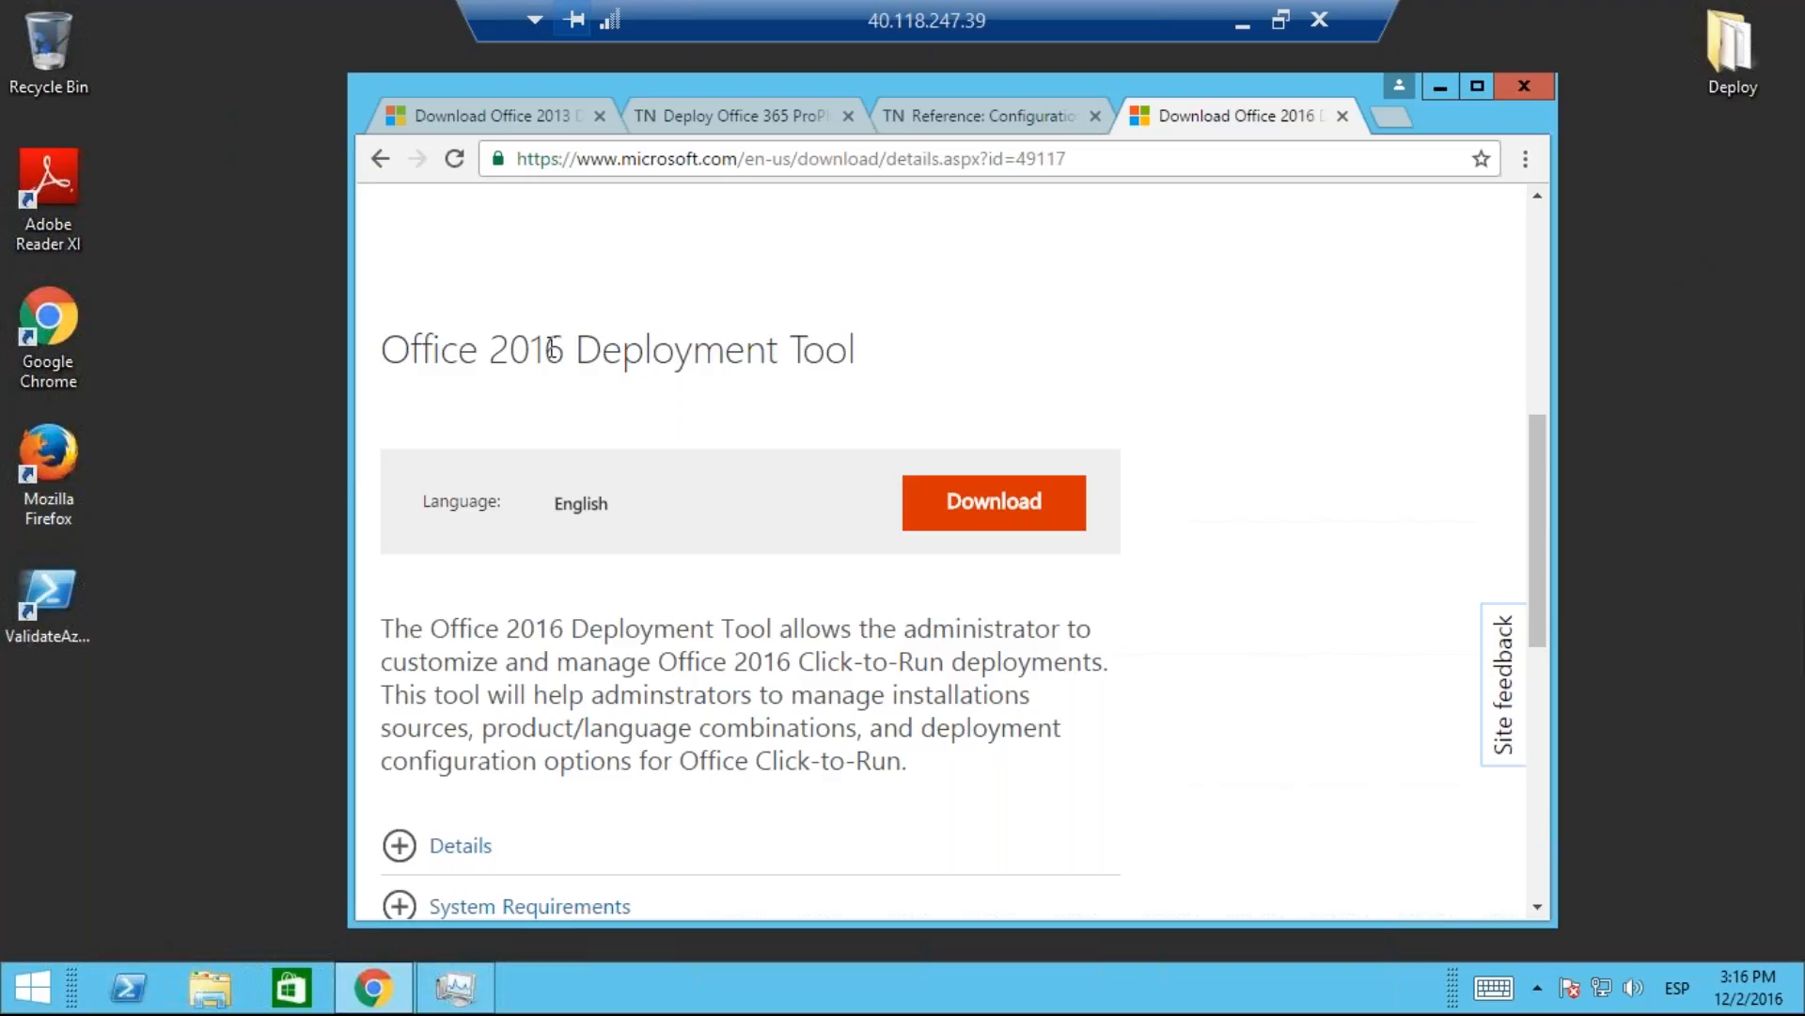
{"action": "left_click_drag", "start_coordinate": [554, 350], "coordinate": [381, 350]}
{"action": "scroll", "coordinate": [451, 382], "scroll_direction": "down", "scroll_amount": 1}
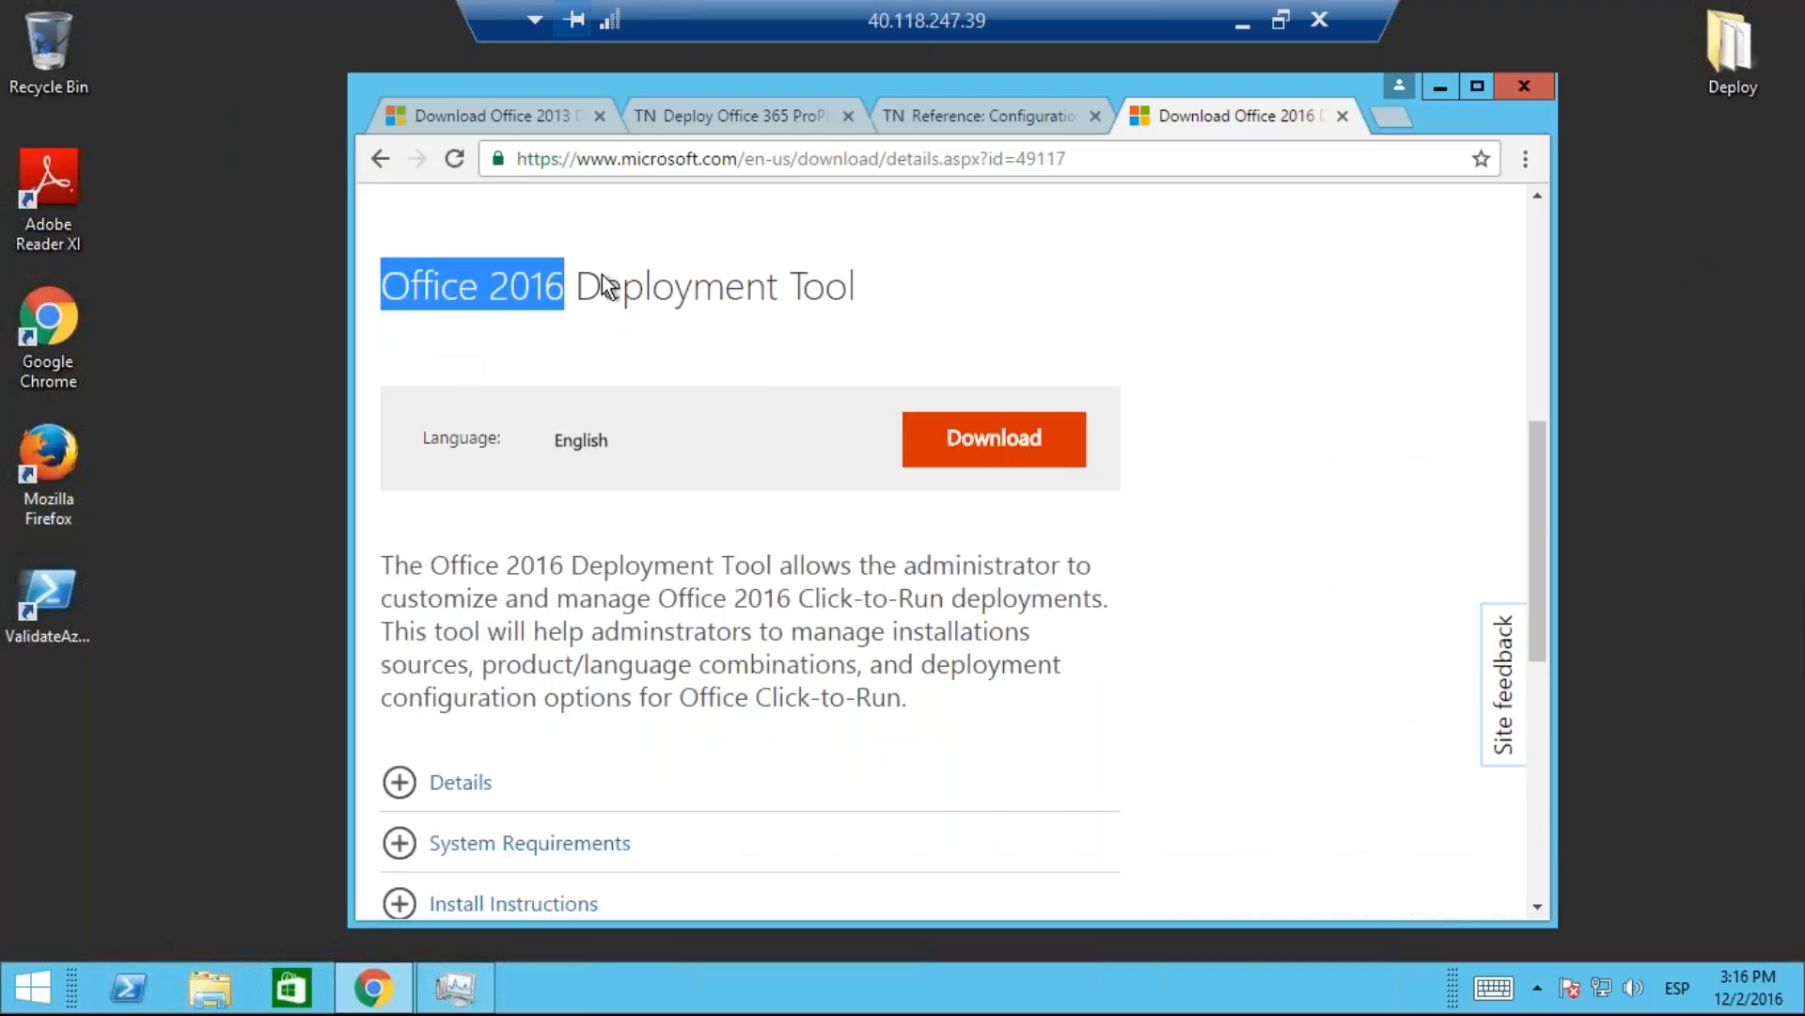
{"action": "left_click", "coordinate": [599, 275]}
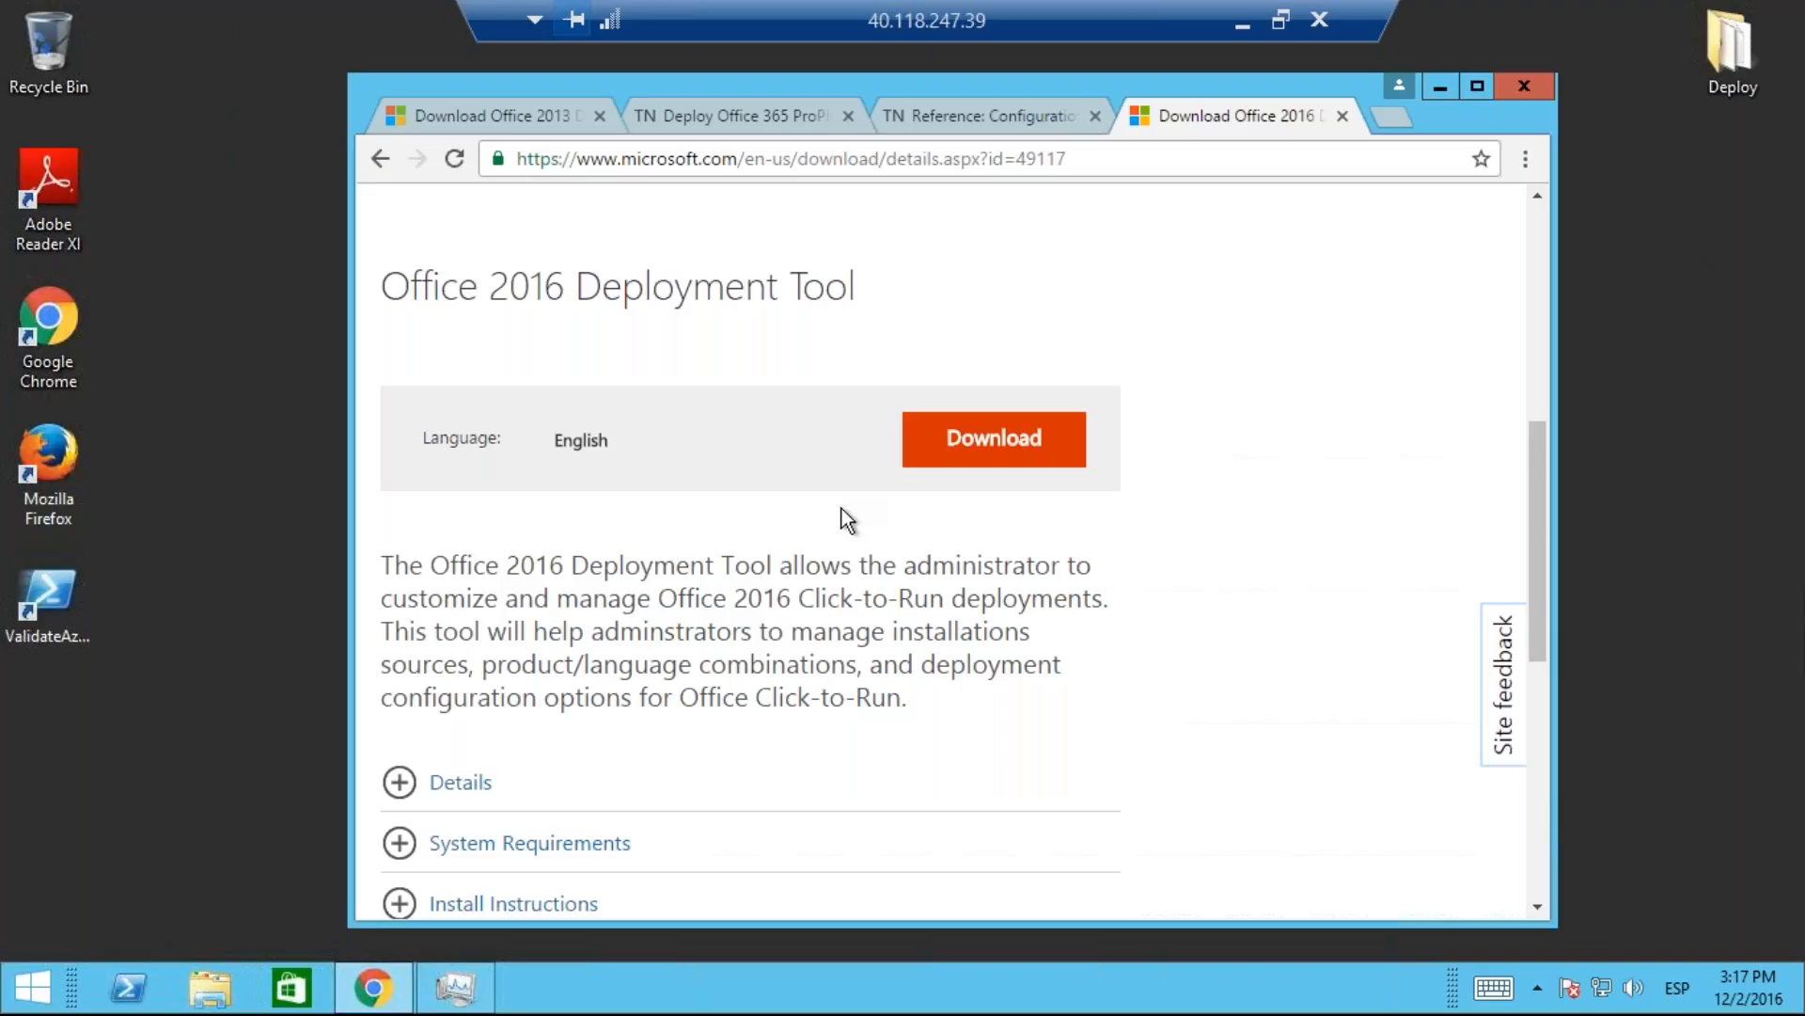
{"action": "scroll", "coordinate": [846, 517], "scroll_direction": "down", "scroll_amount": 1}
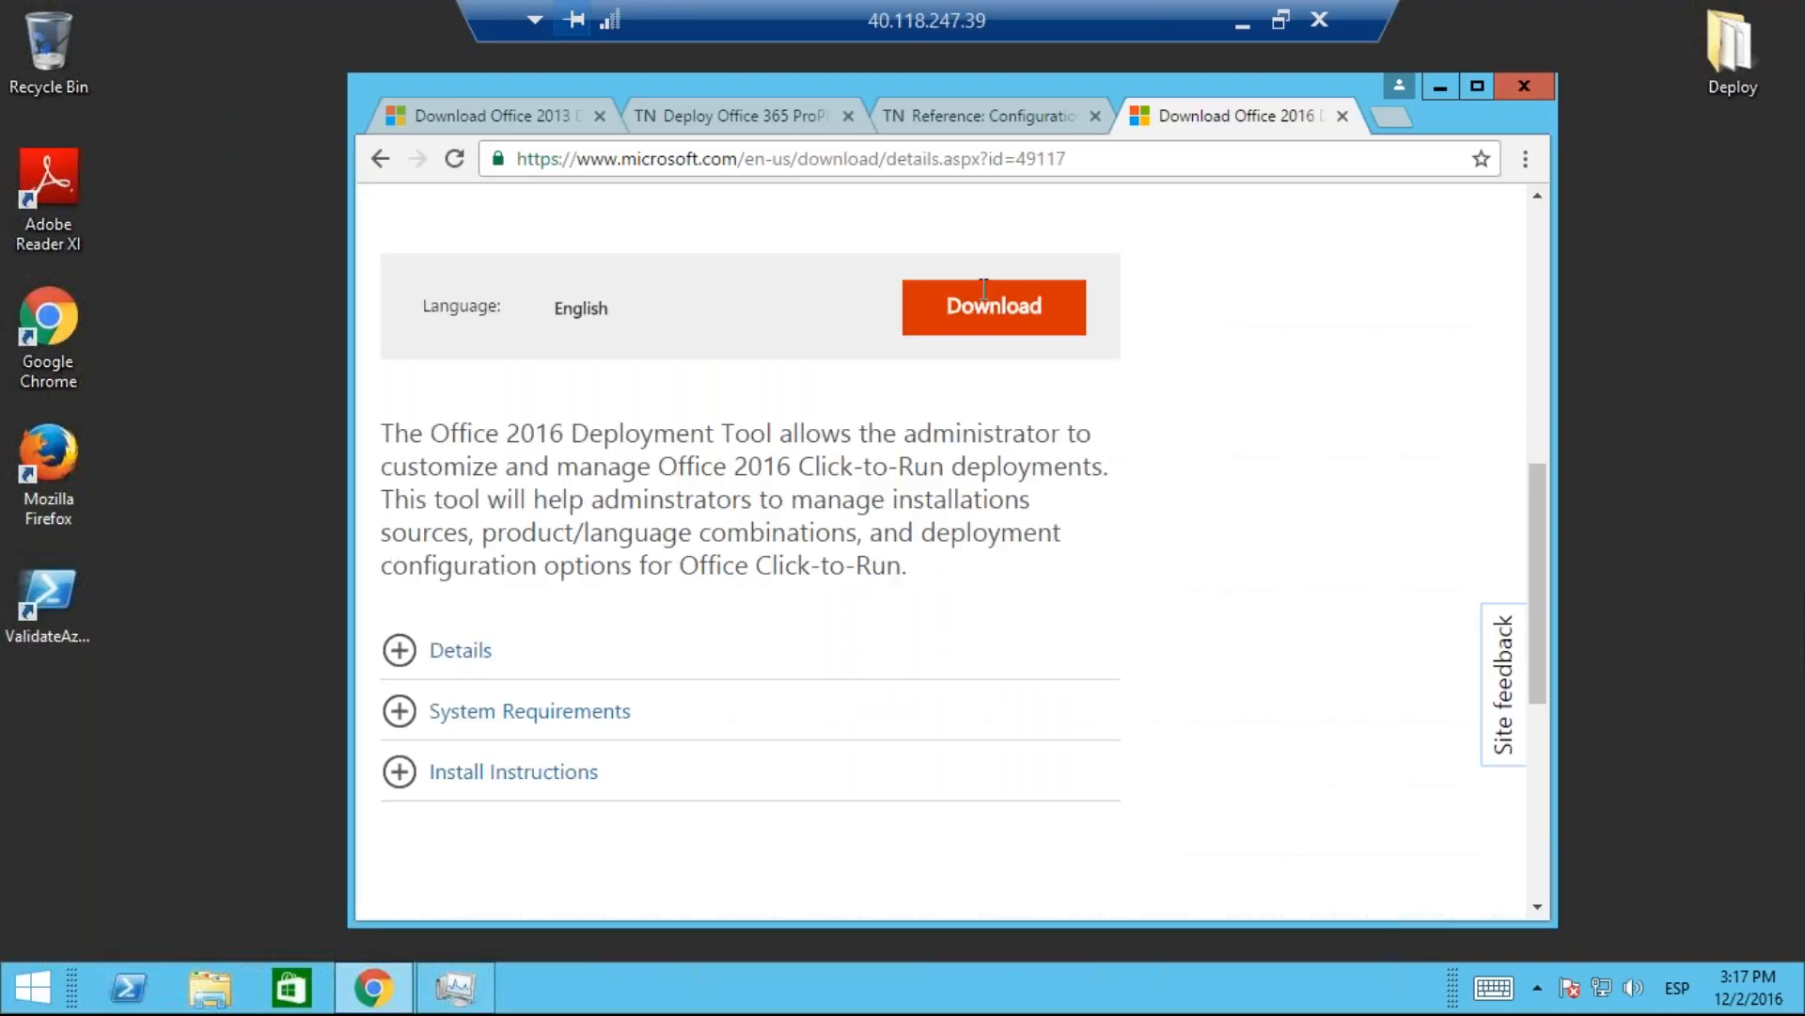
Step: Create a new folder named Office 365 on the remote server's desktop
{"action": "right_click", "coordinate": [201, 327]}
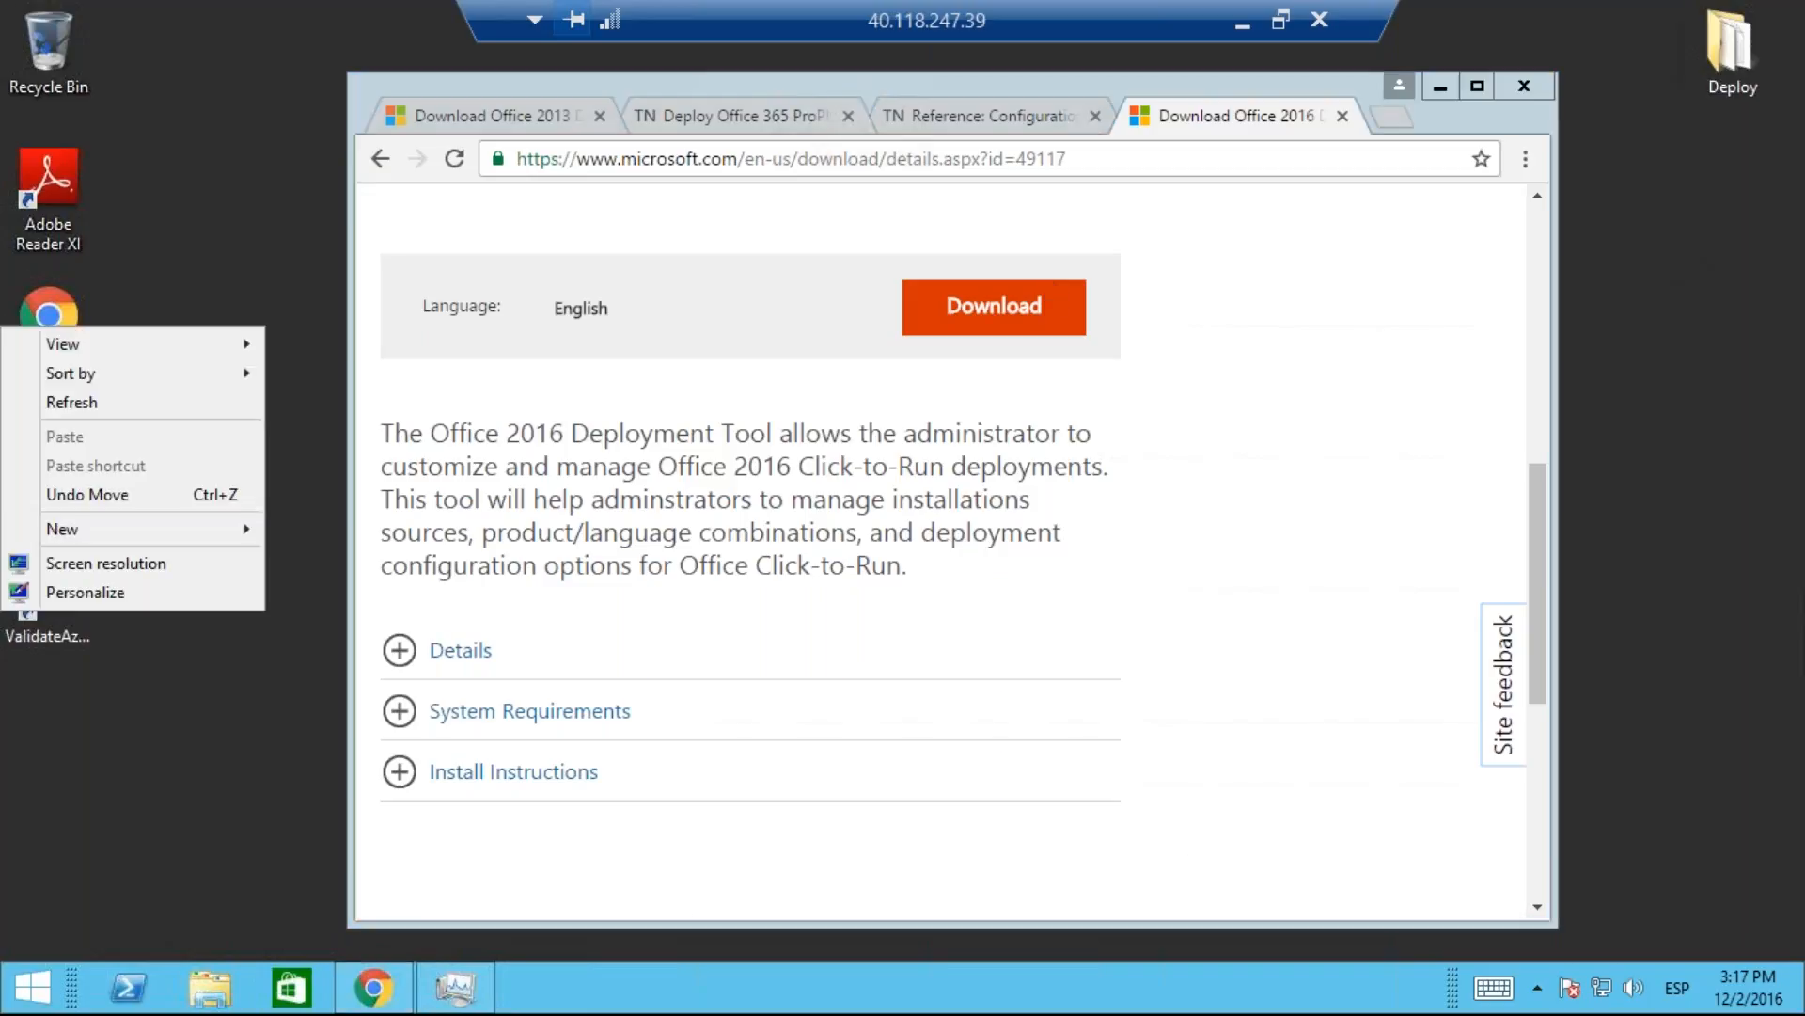
{"action": "mouse_move", "coordinate": [227, 526]}
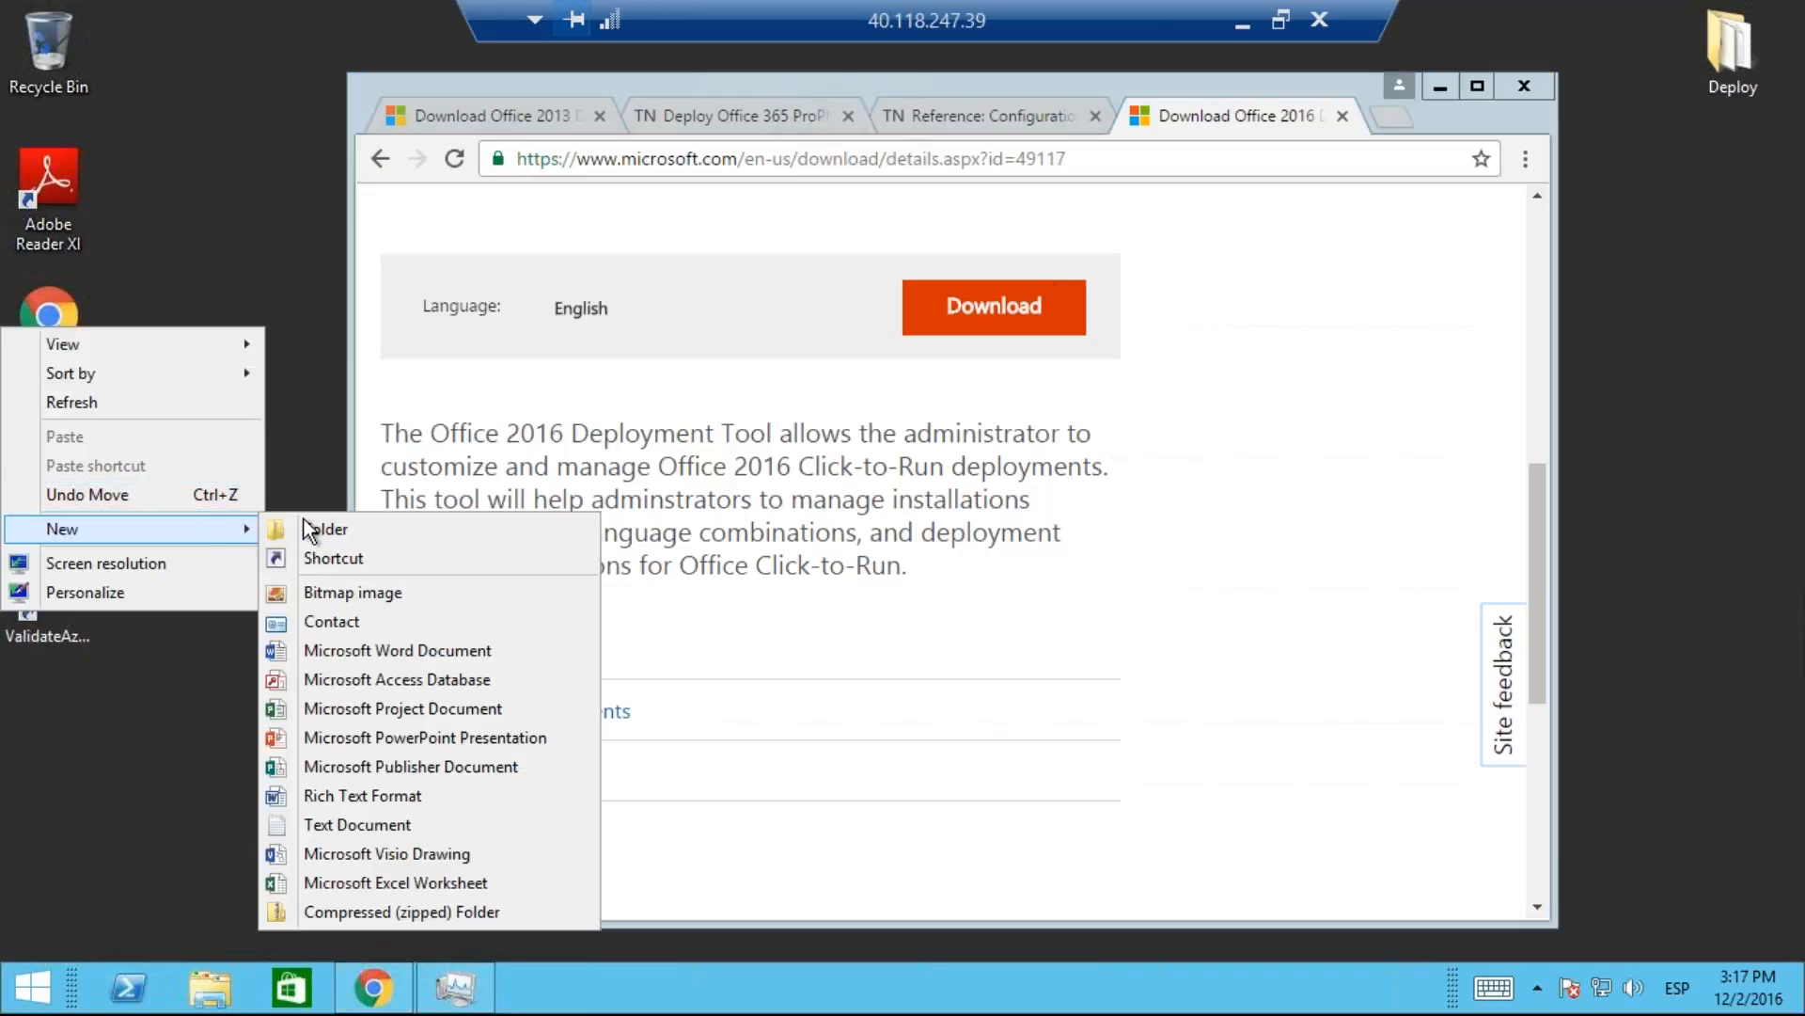
{"action": "left_click", "coordinate": [324, 527]}
{"action": "type", "text": "O"}
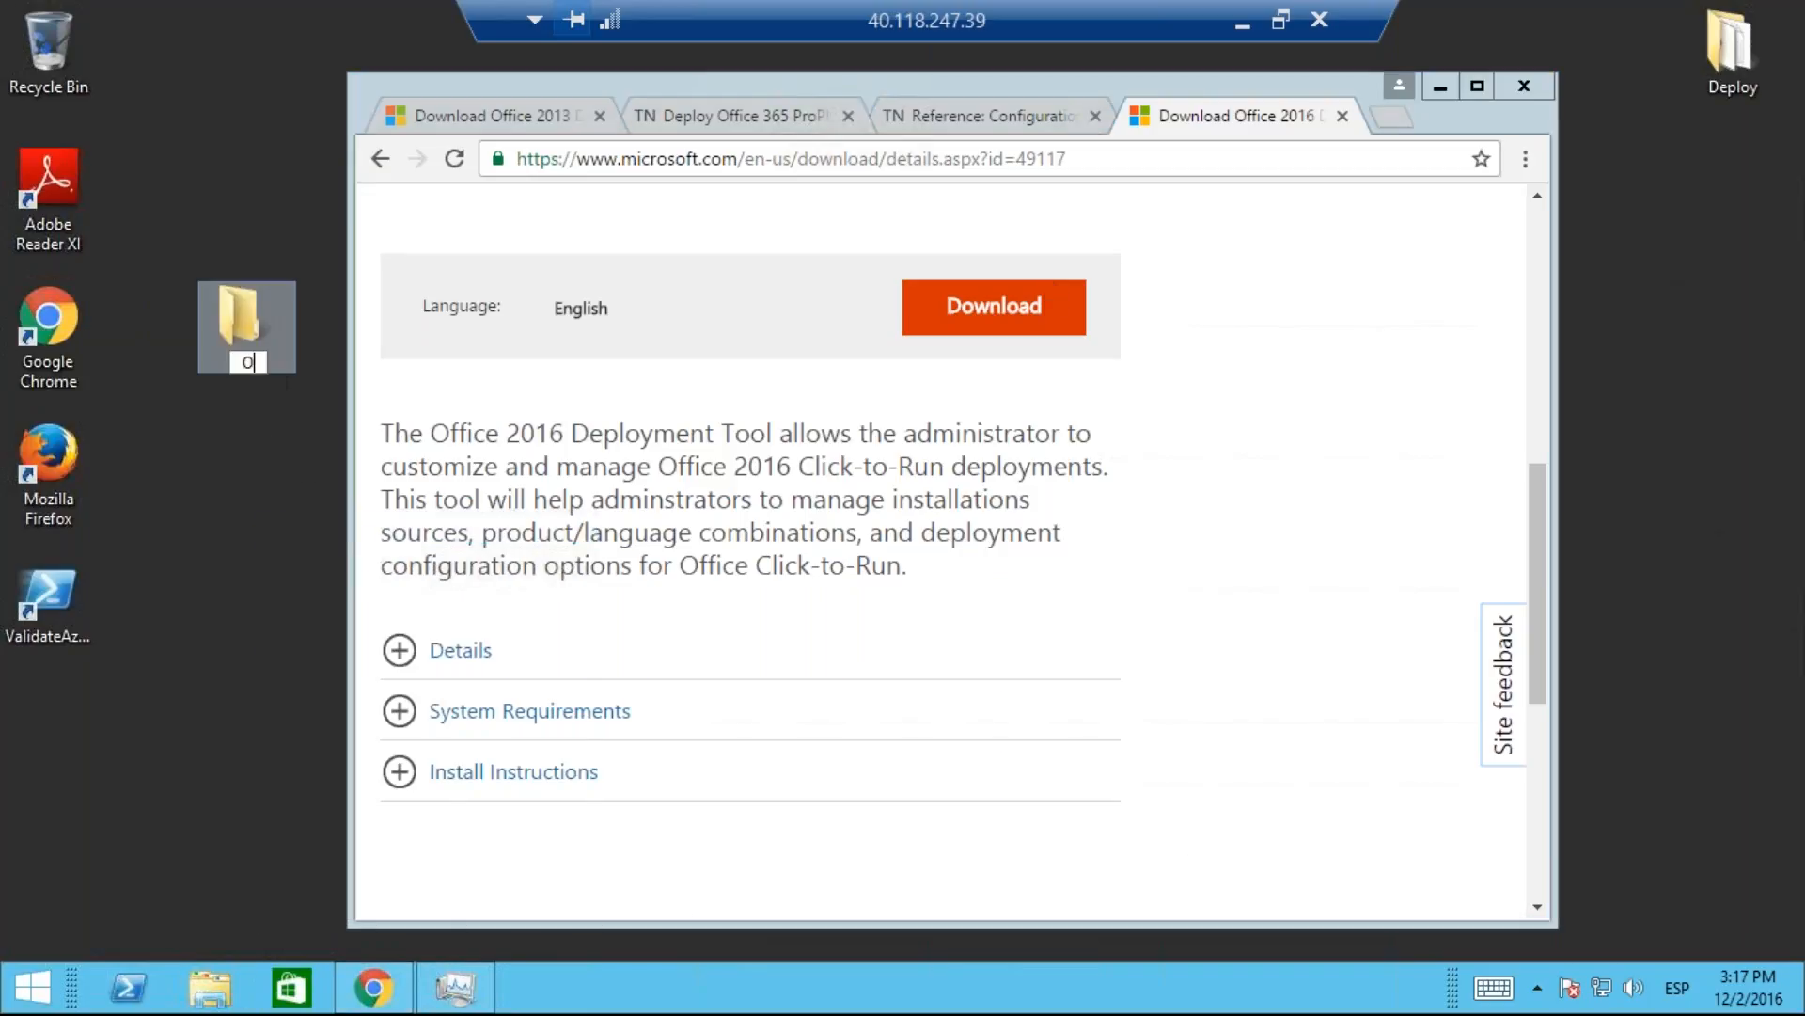
{"action": "type", "text": "ffice 365"}
{"action": "key", "text": "Return"}
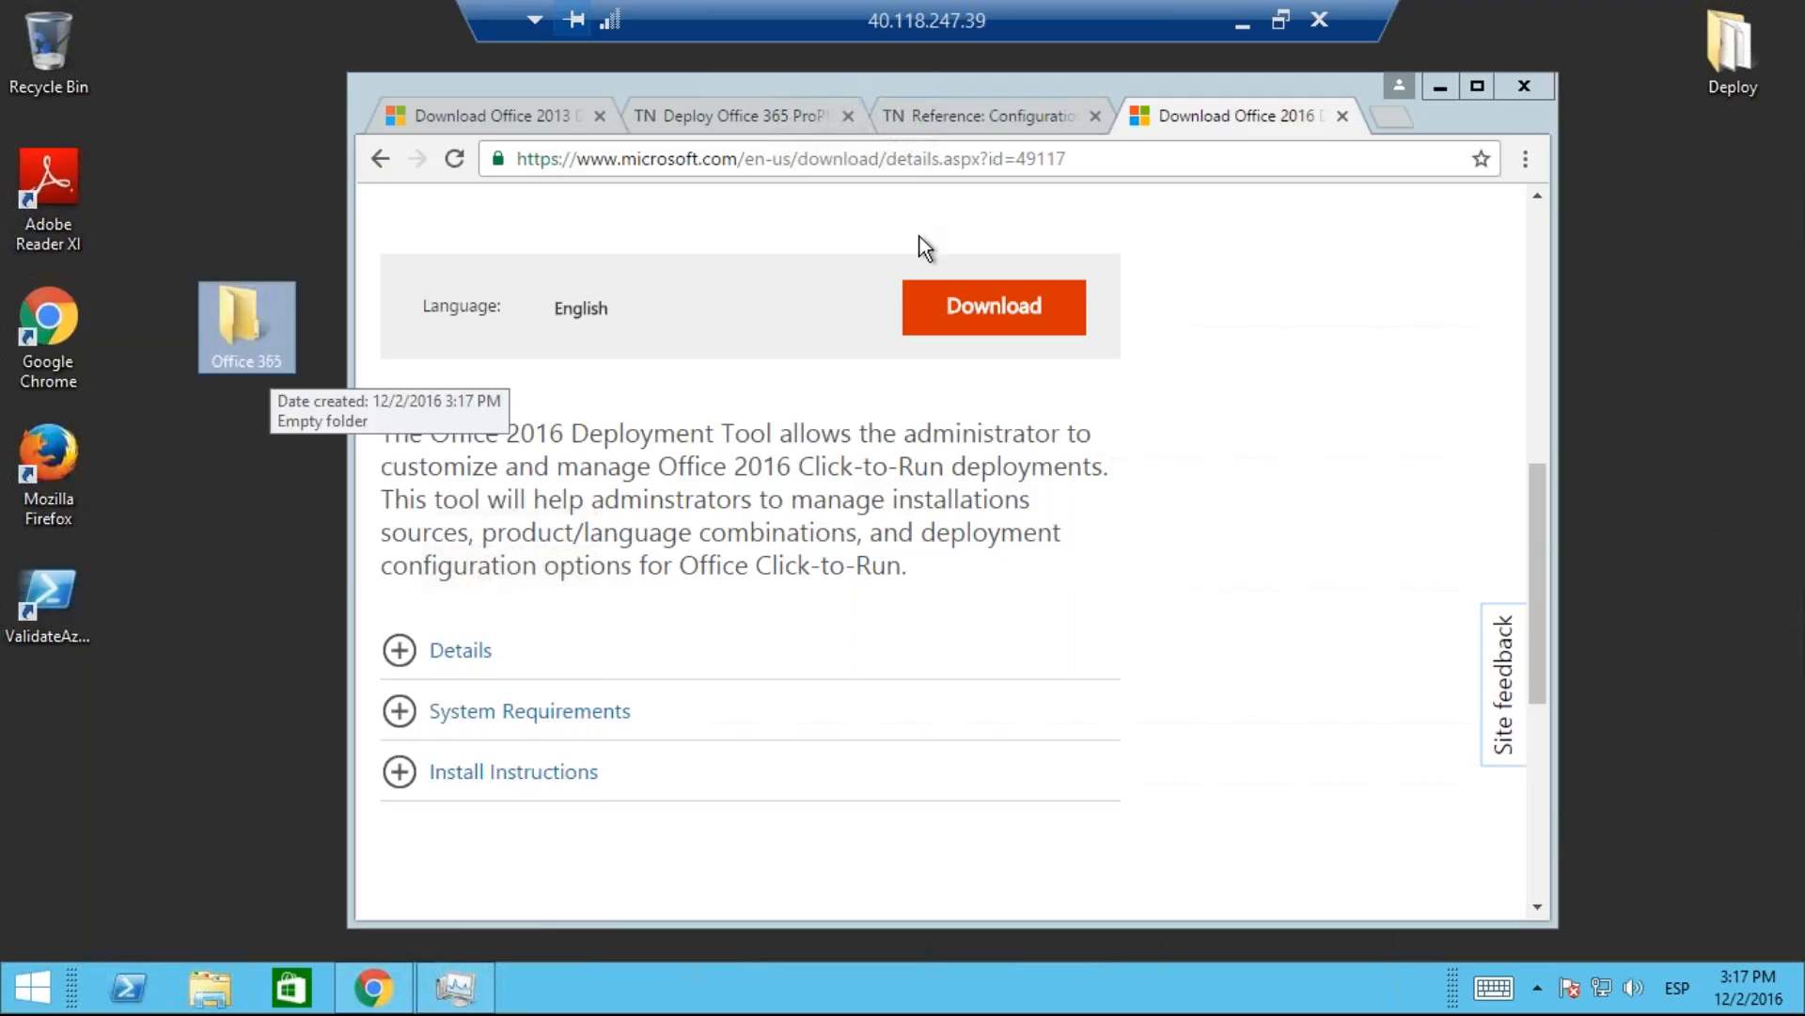
Step: Download the Office 2016 Deployment Tool and show the downloaded file in its folder
{"action": "left_click", "coordinate": [1005, 327]}
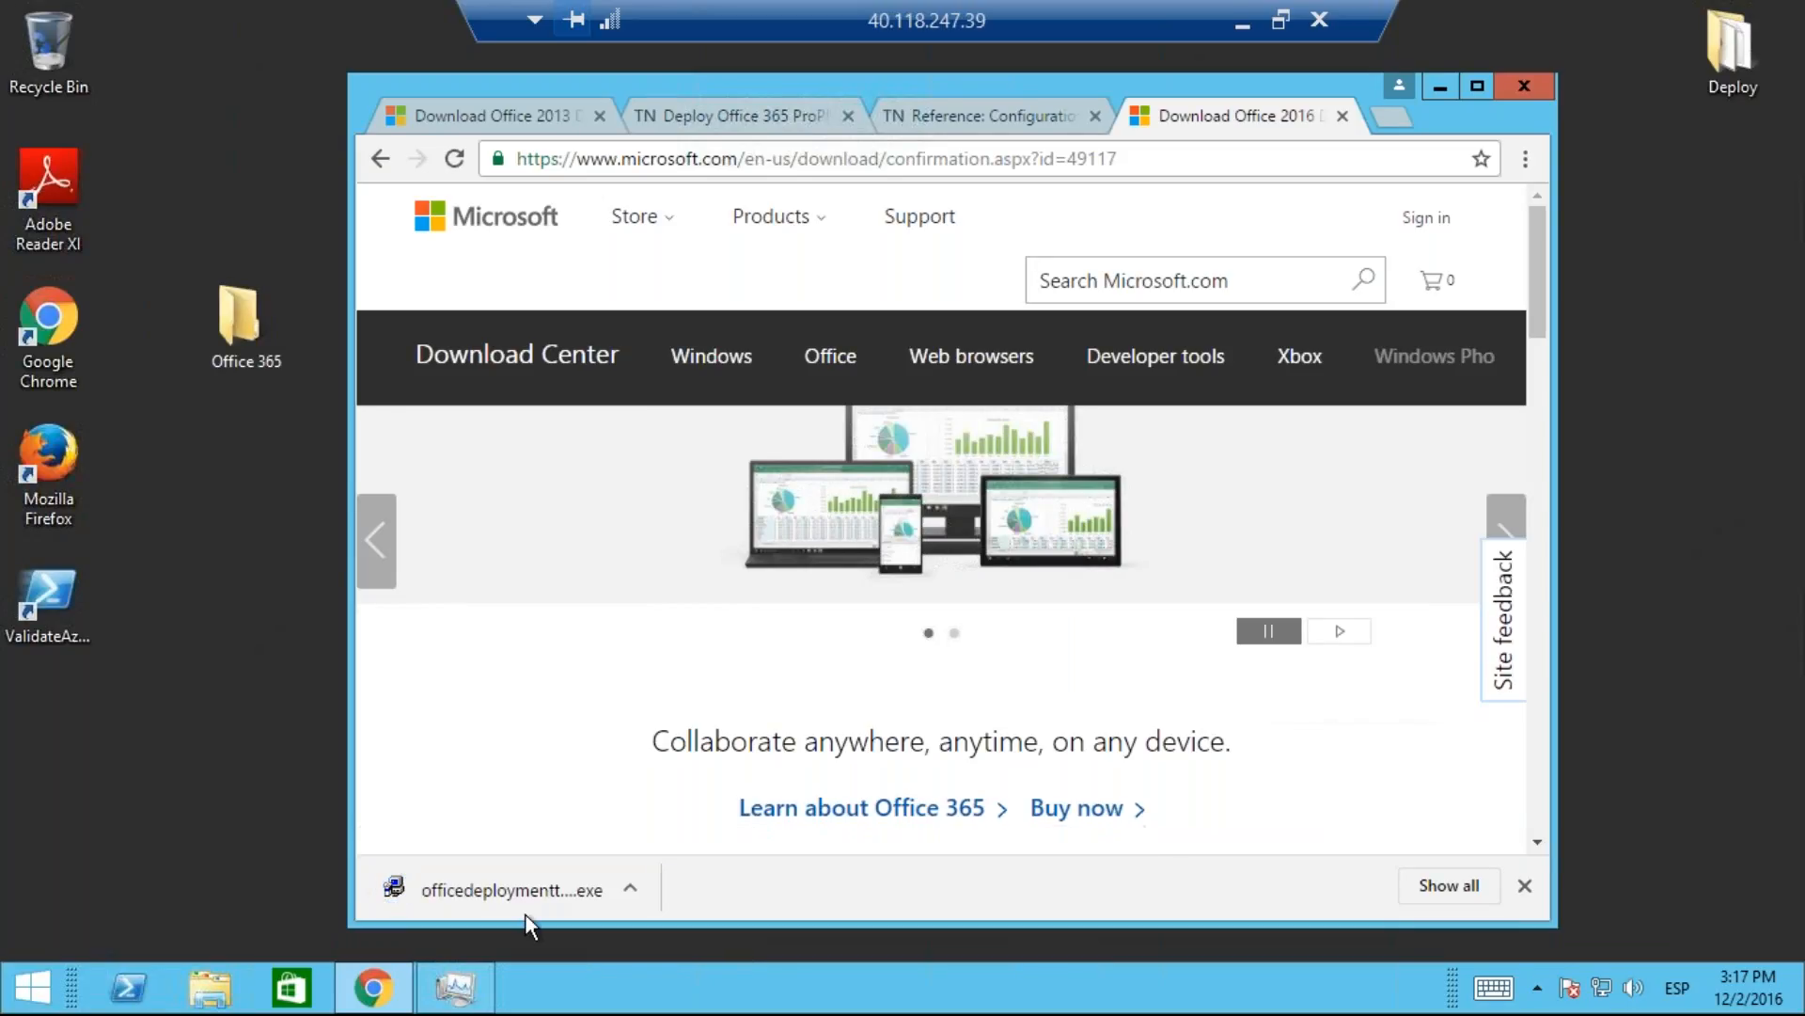
{"action": "right_click", "coordinate": [504, 897]}
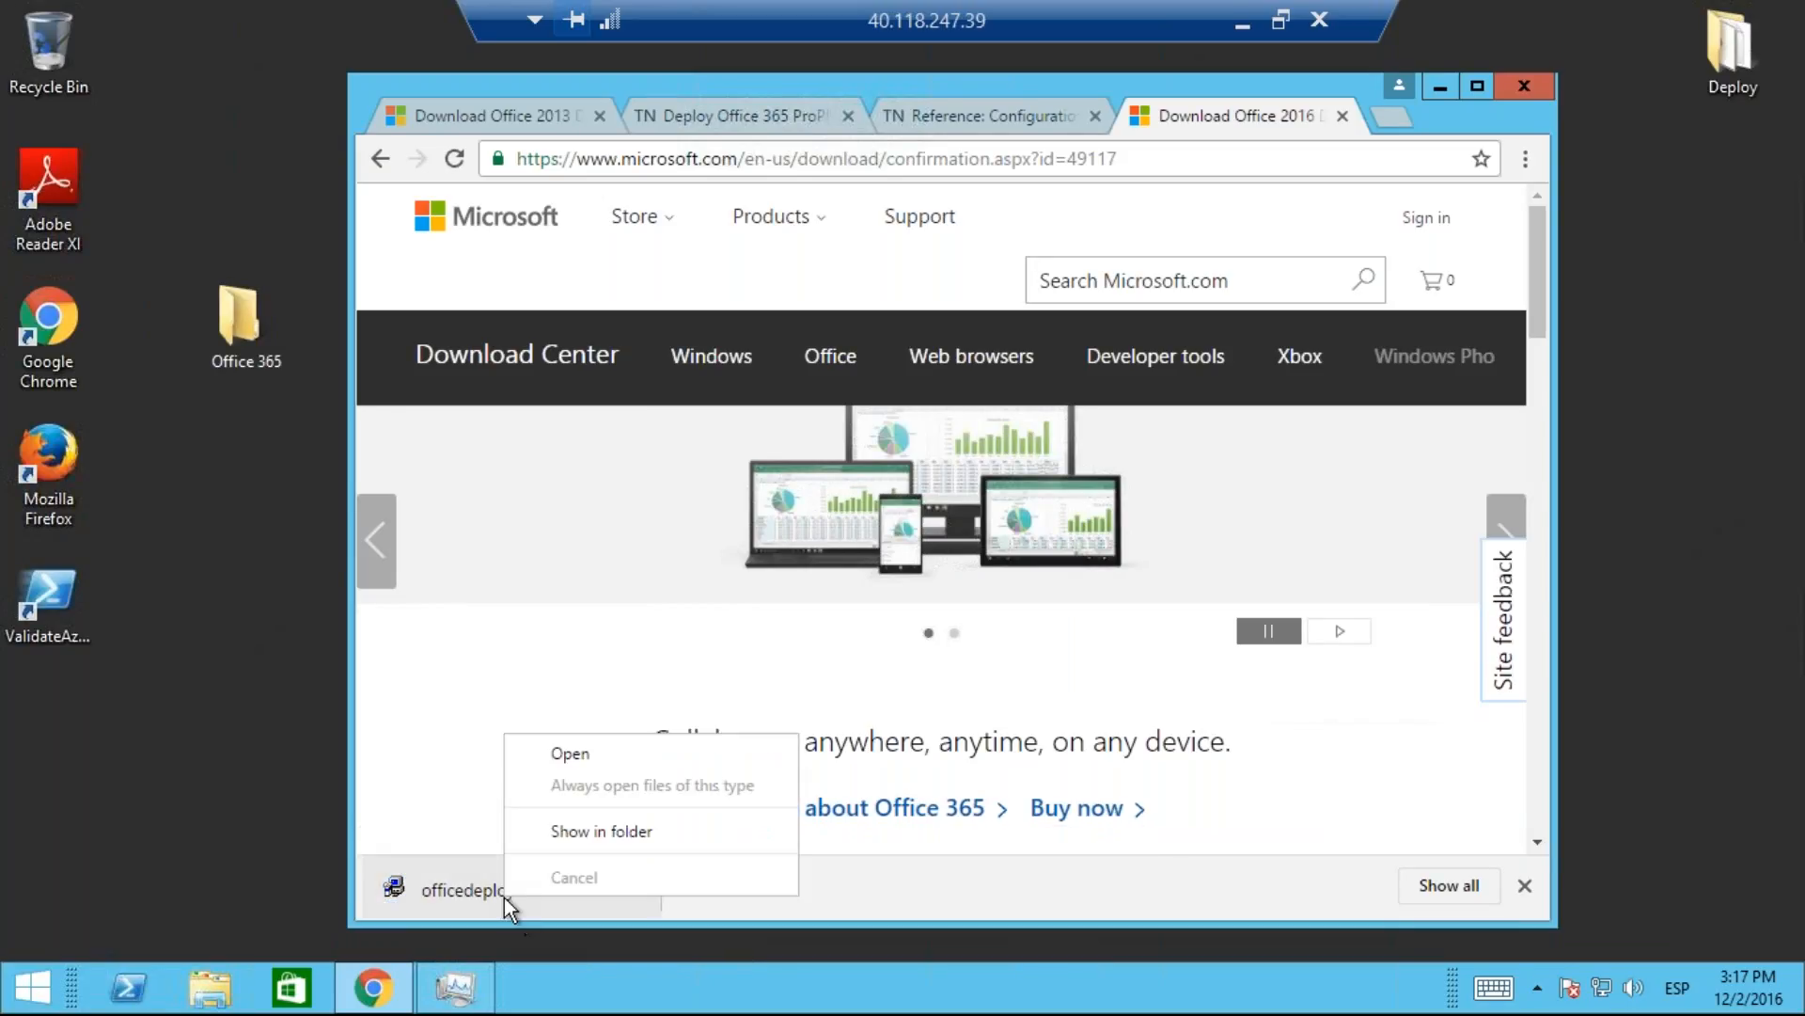
{"action": "left_click", "coordinate": [634, 831]}
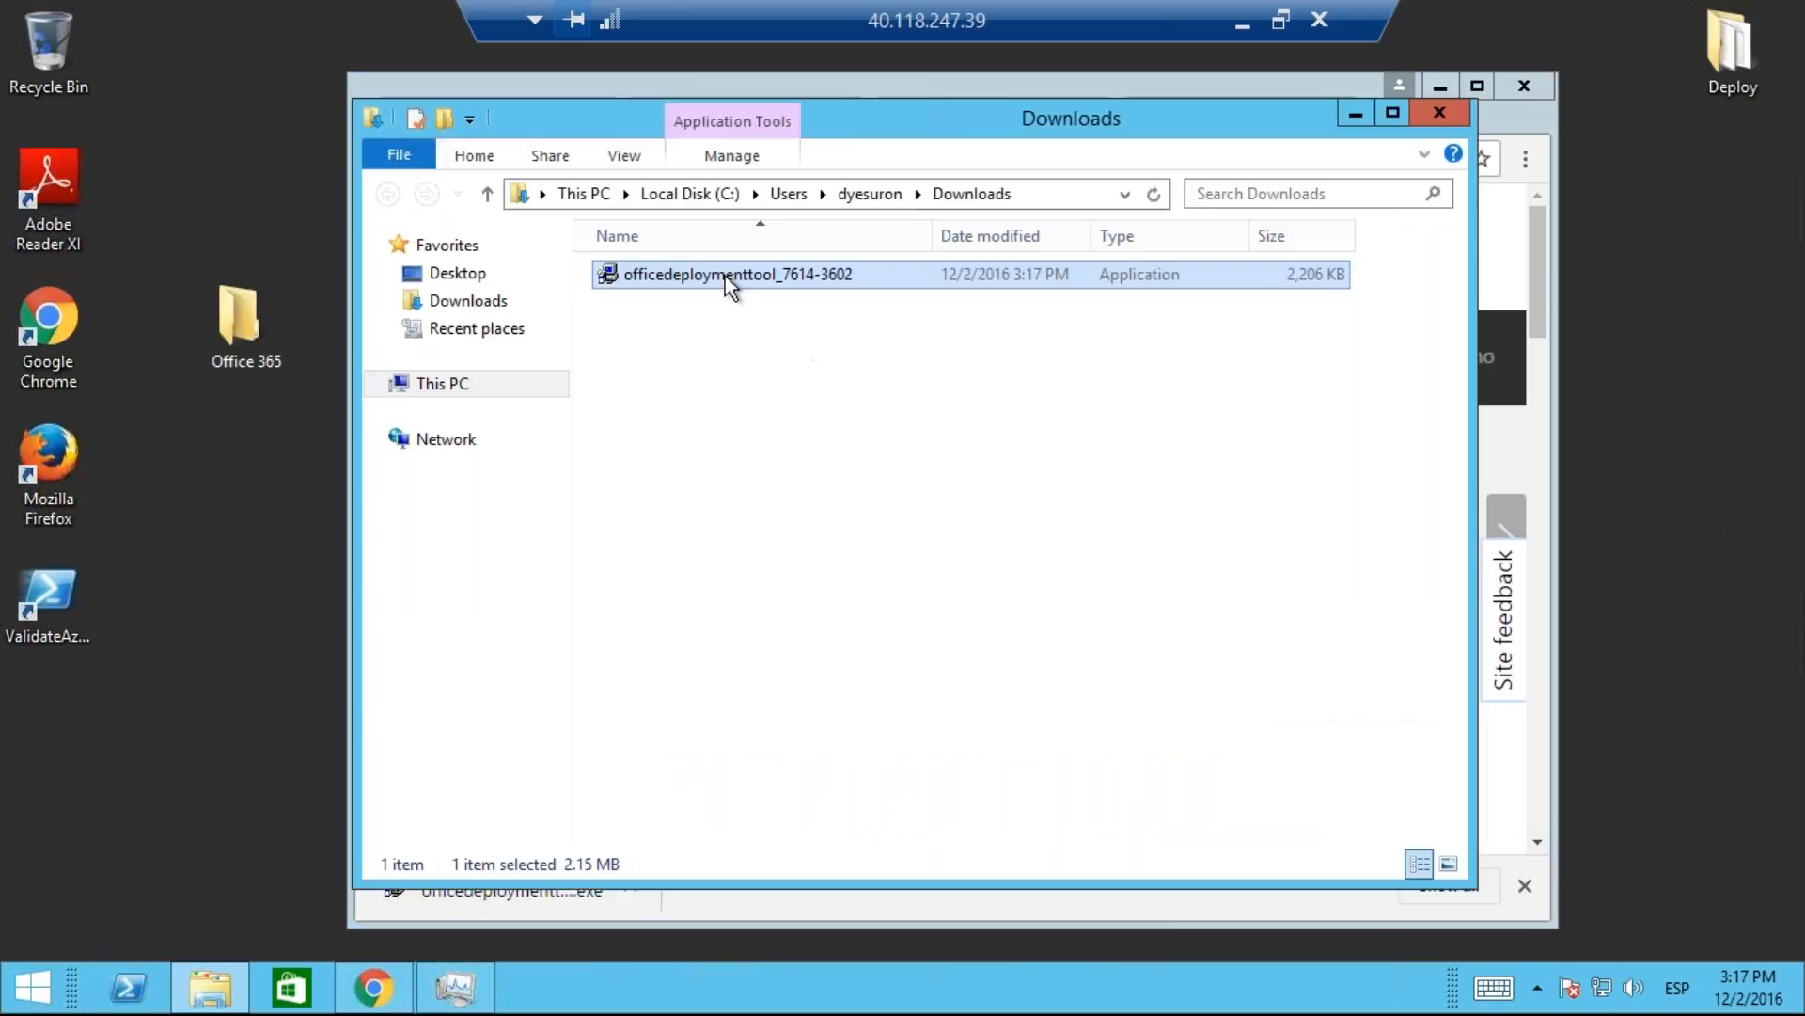
Step: Paste the downloaded officedeploymenttool_7614-3602 file into the desktop's Office 365 folder and close the Downloads window
{"action": "double_click", "coordinate": [259, 313]}
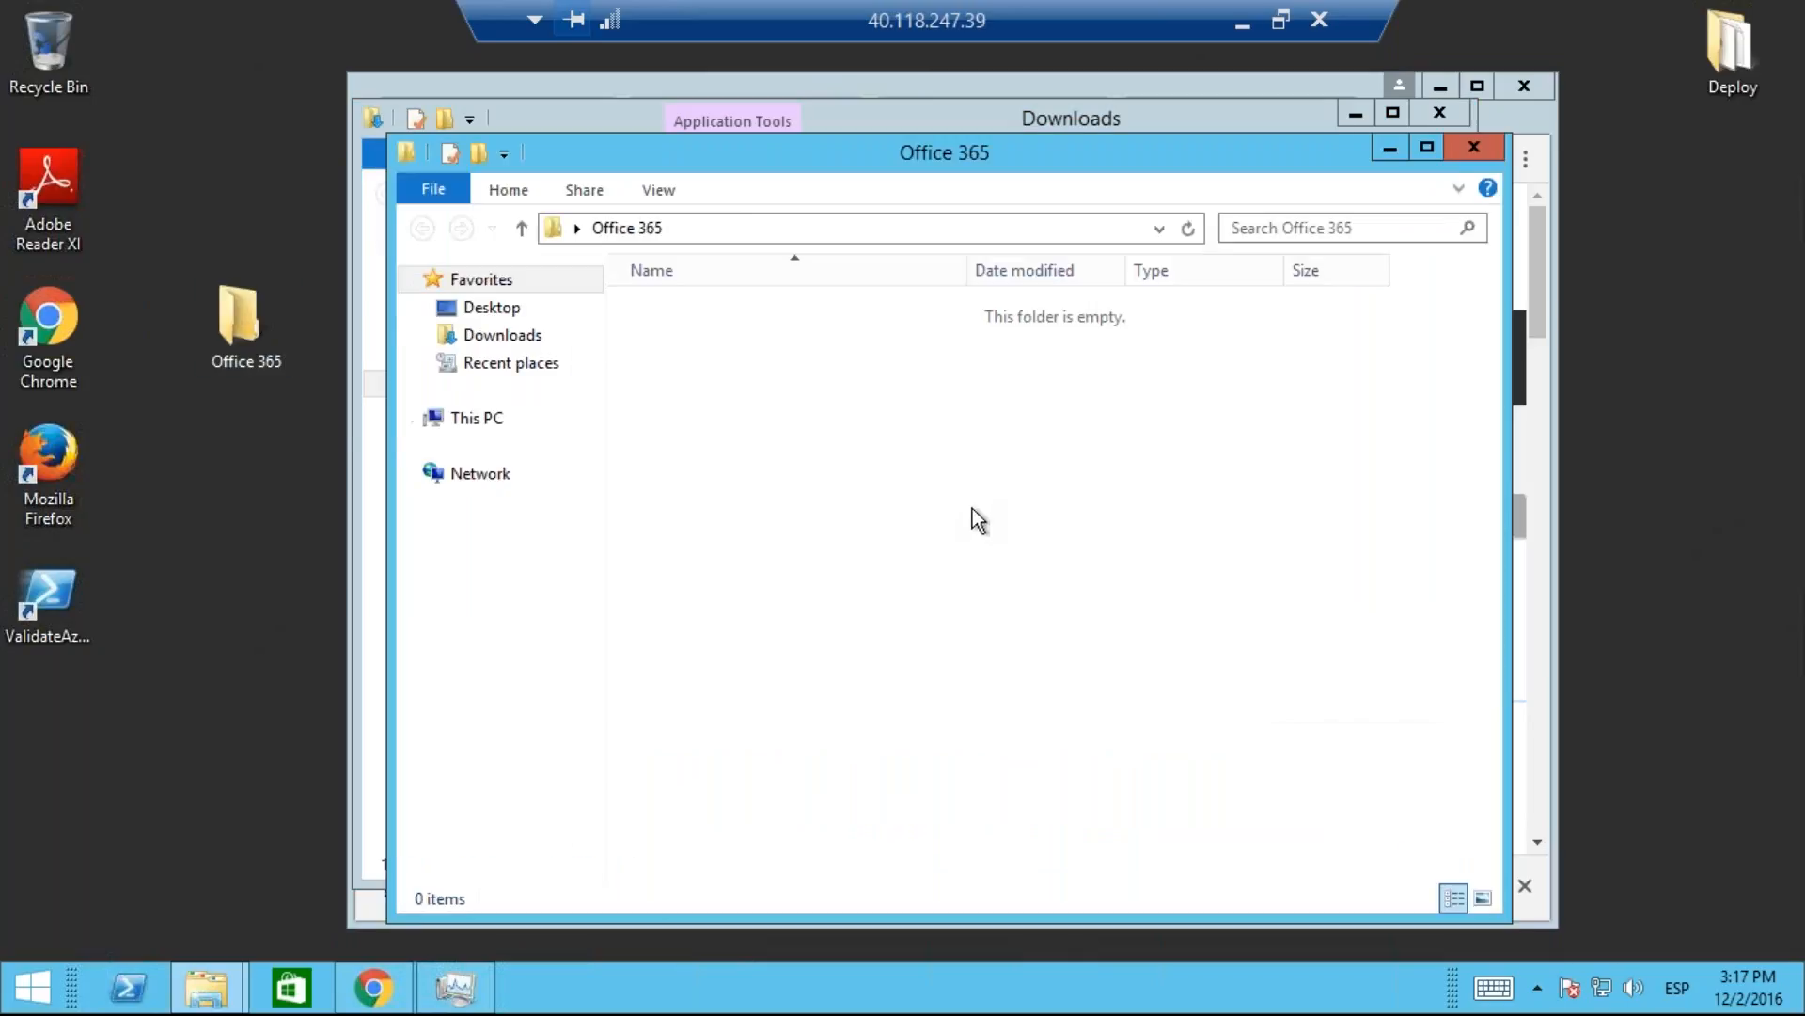
{"action": "key", "text": "ctrl+v"}
{"action": "left_click_drag", "start_coordinate": [1227, 149], "coordinate": [935, 201]}
{"action": "left_click", "coordinate": [1426, 116]}
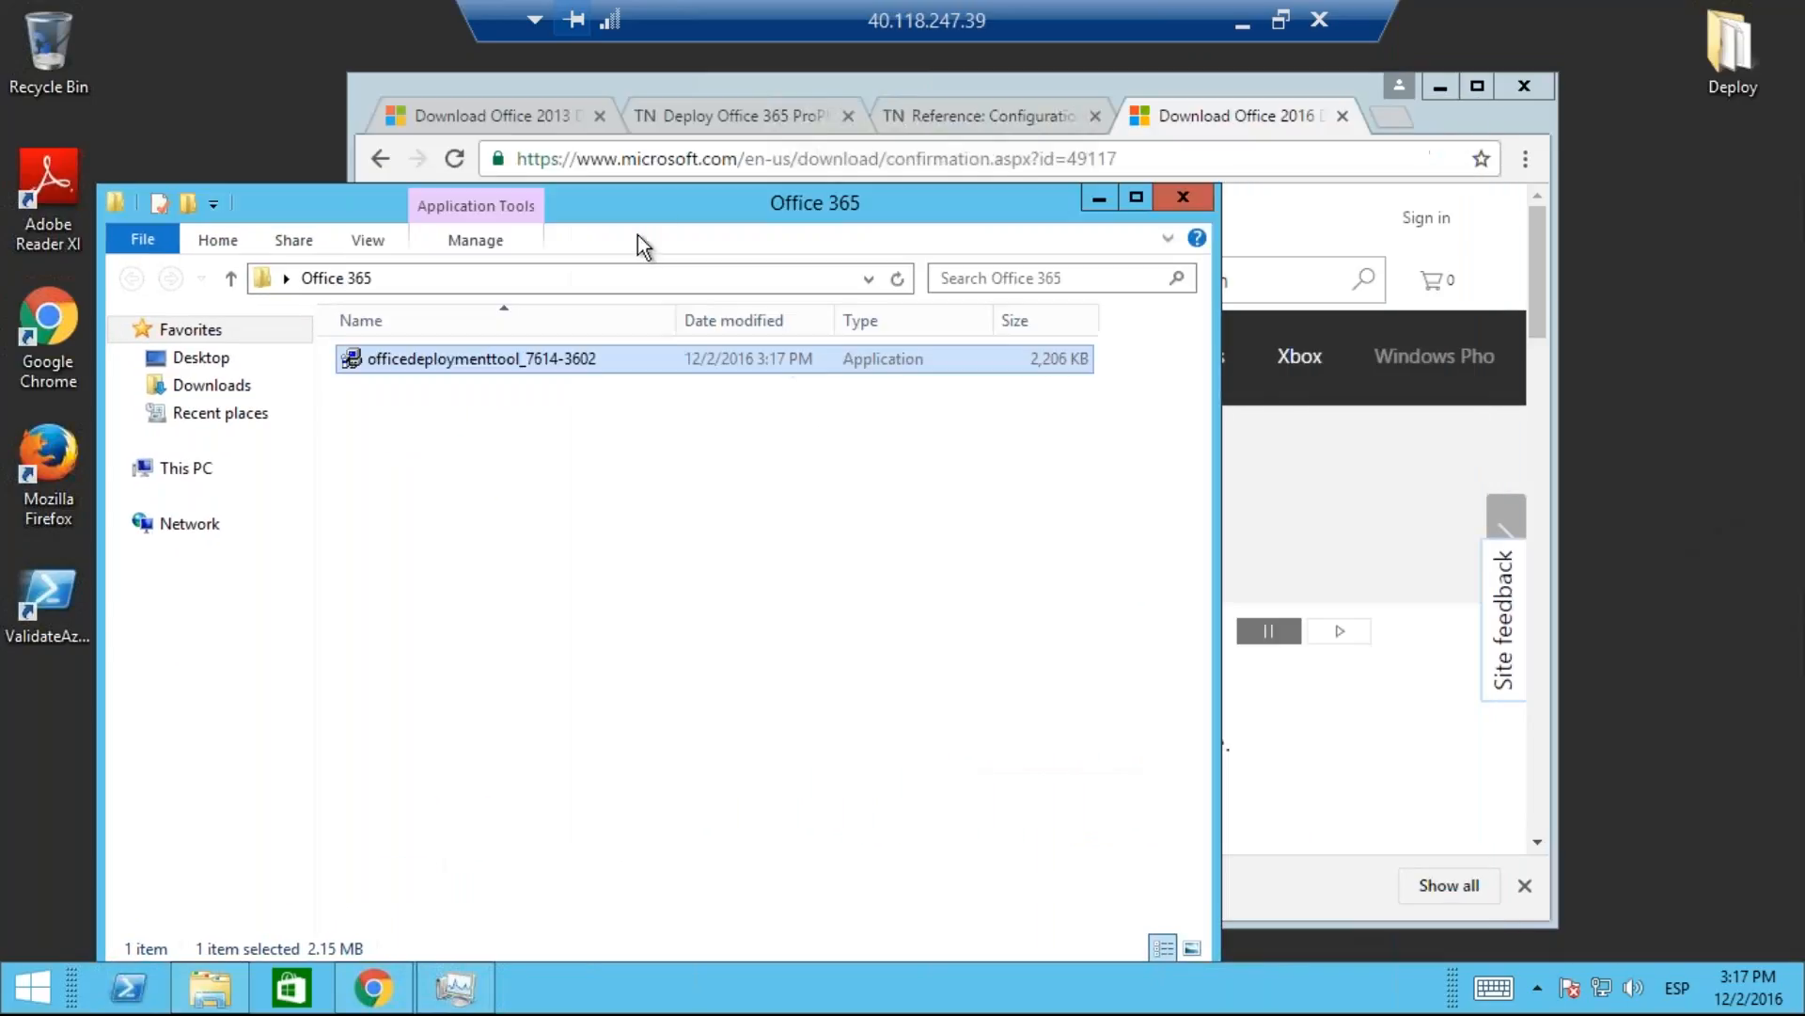
Step: Close the deployment tool's browser tab, minimize Chrome, and reposition the Office 365 folder window on the desktop
{"action": "left_click_drag", "start_coordinate": [679, 193], "coordinate": [751, 146]}
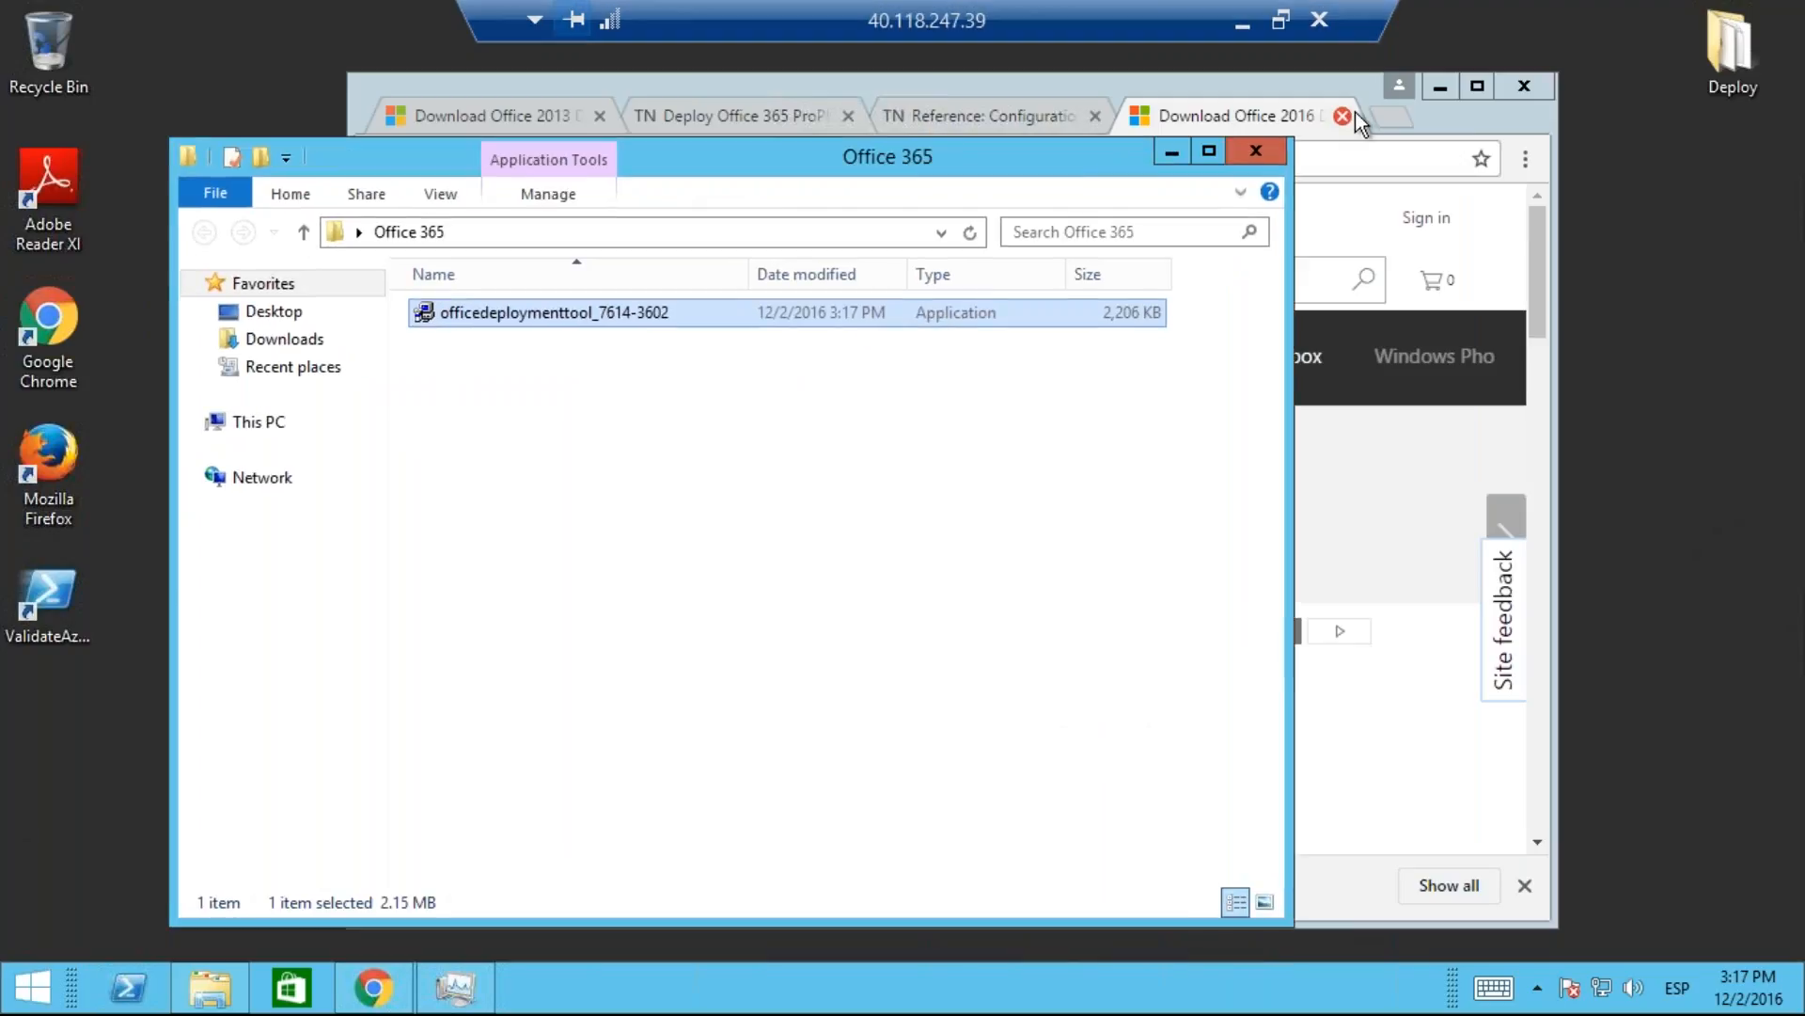
{"action": "left_click", "coordinate": [1343, 115]}
{"action": "left_click", "coordinate": [1439, 86]}
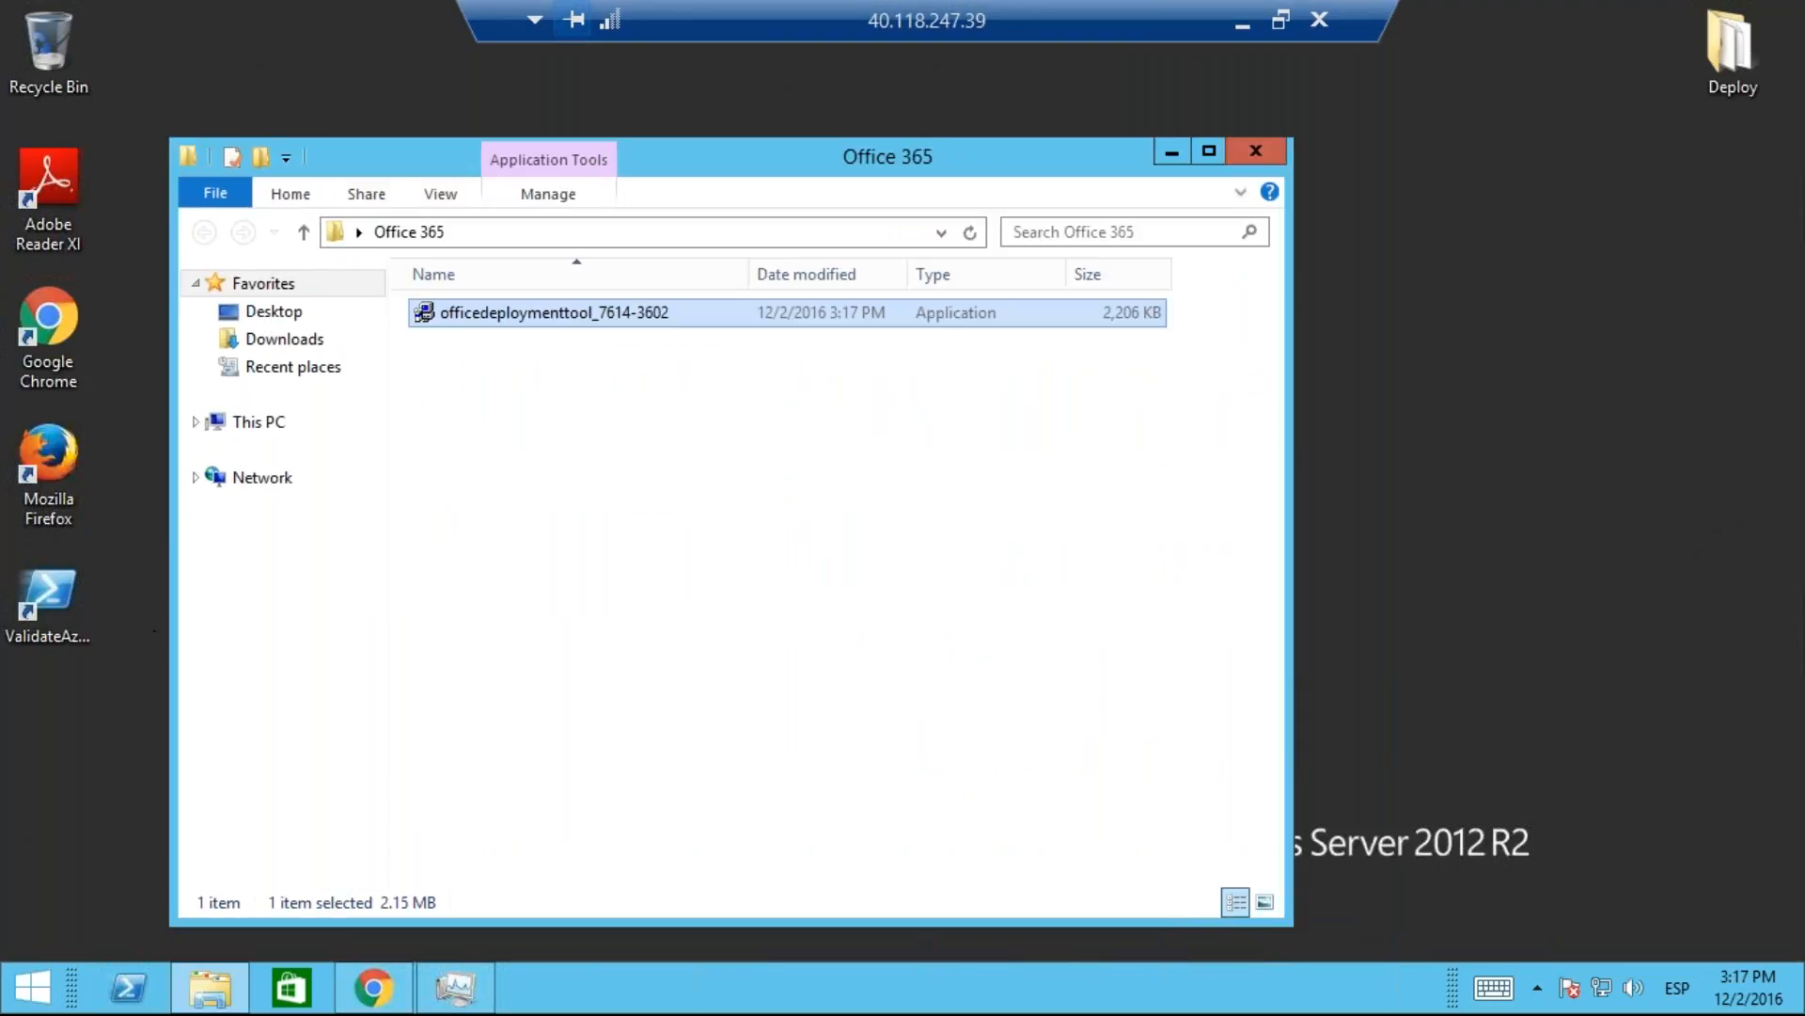
{"action": "left_click_drag", "start_coordinate": [839, 149], "coordinate": [1043, 113]}
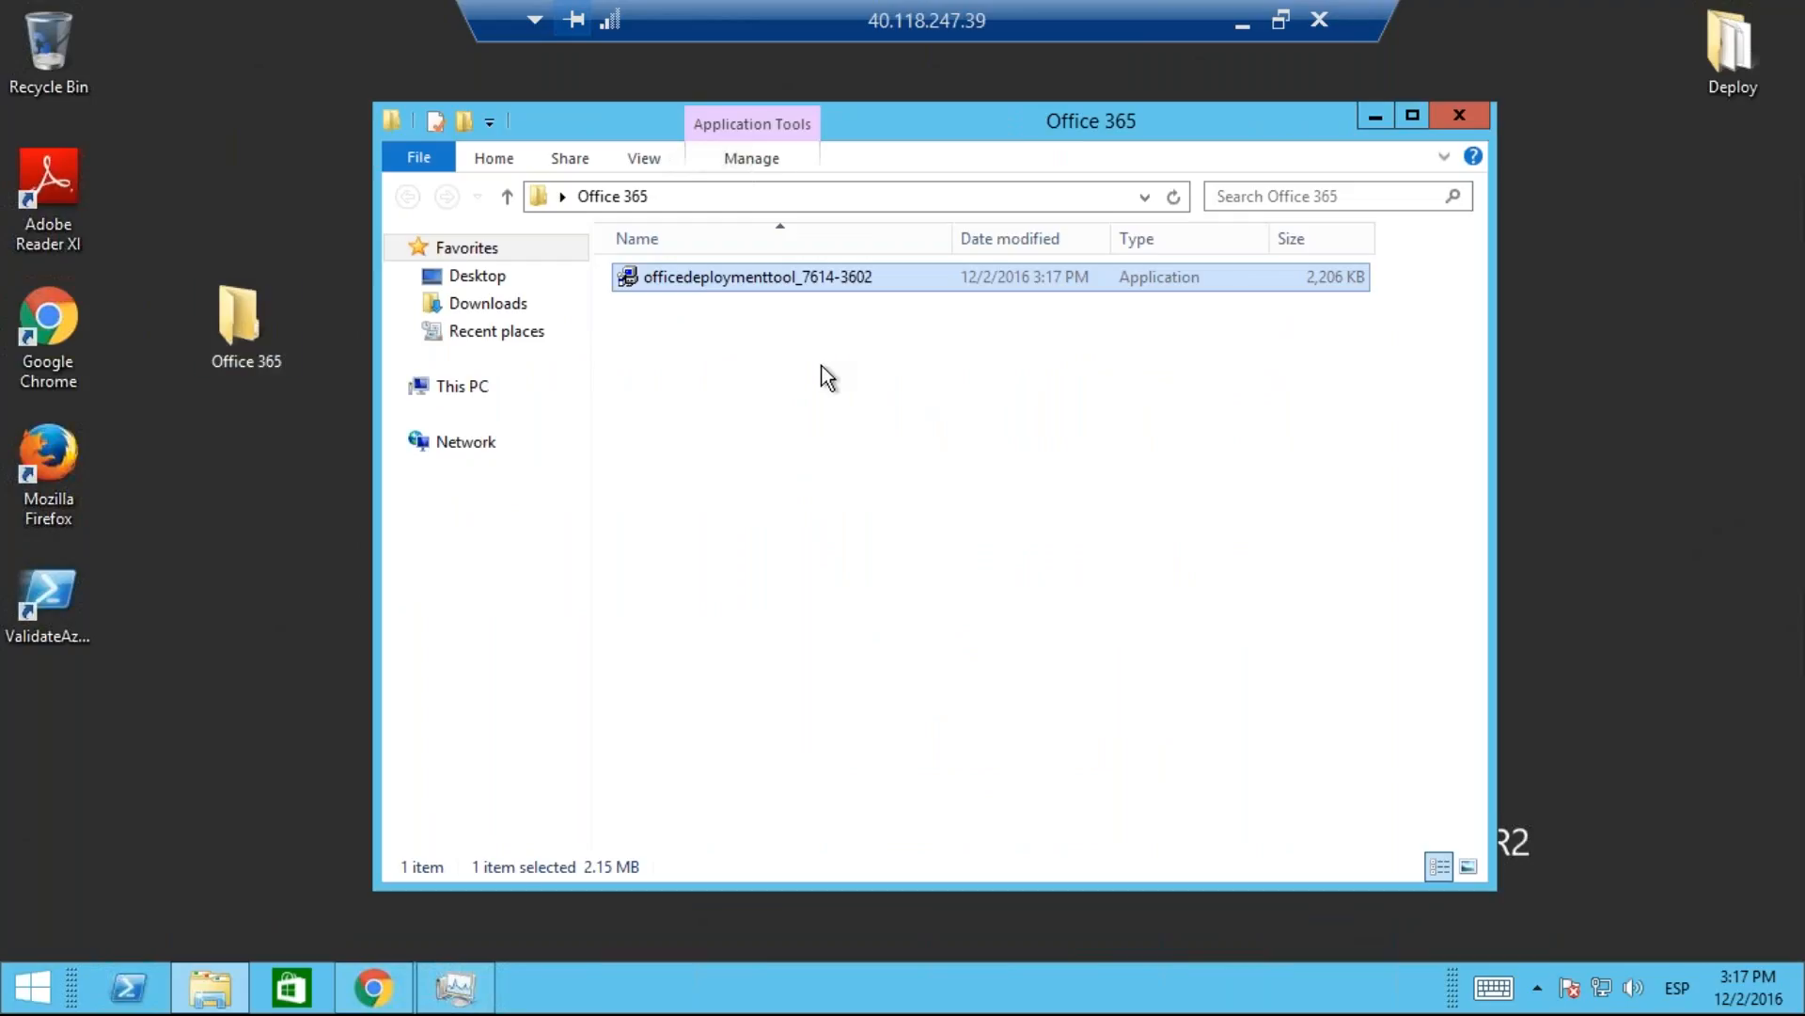
Step: Run officedeploymenttool_7614-3602 from the Office 365 folder and accept the Microsoft Software License Terms
{"action": "left_click", "coordinate": [760, 477]}
{"action": "double_click", "coordinate": [728, 279]}
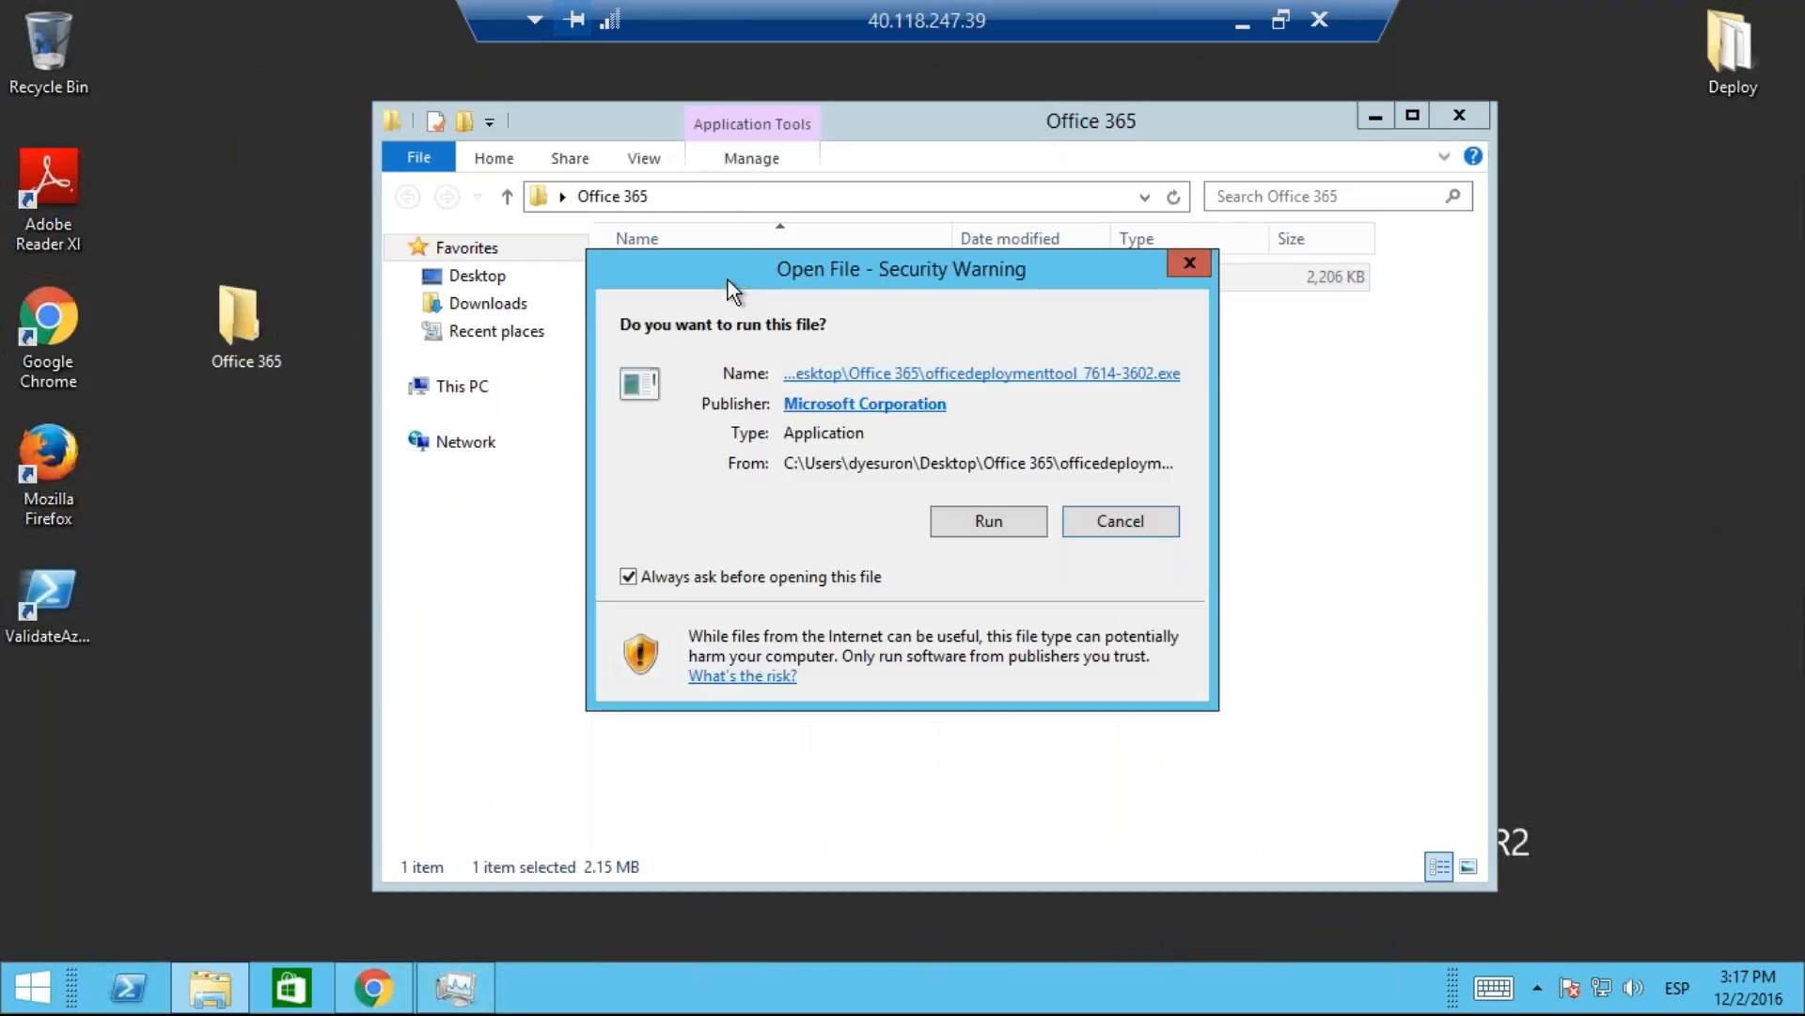
{"action": "left_click", "coordinate": [984, 519]}
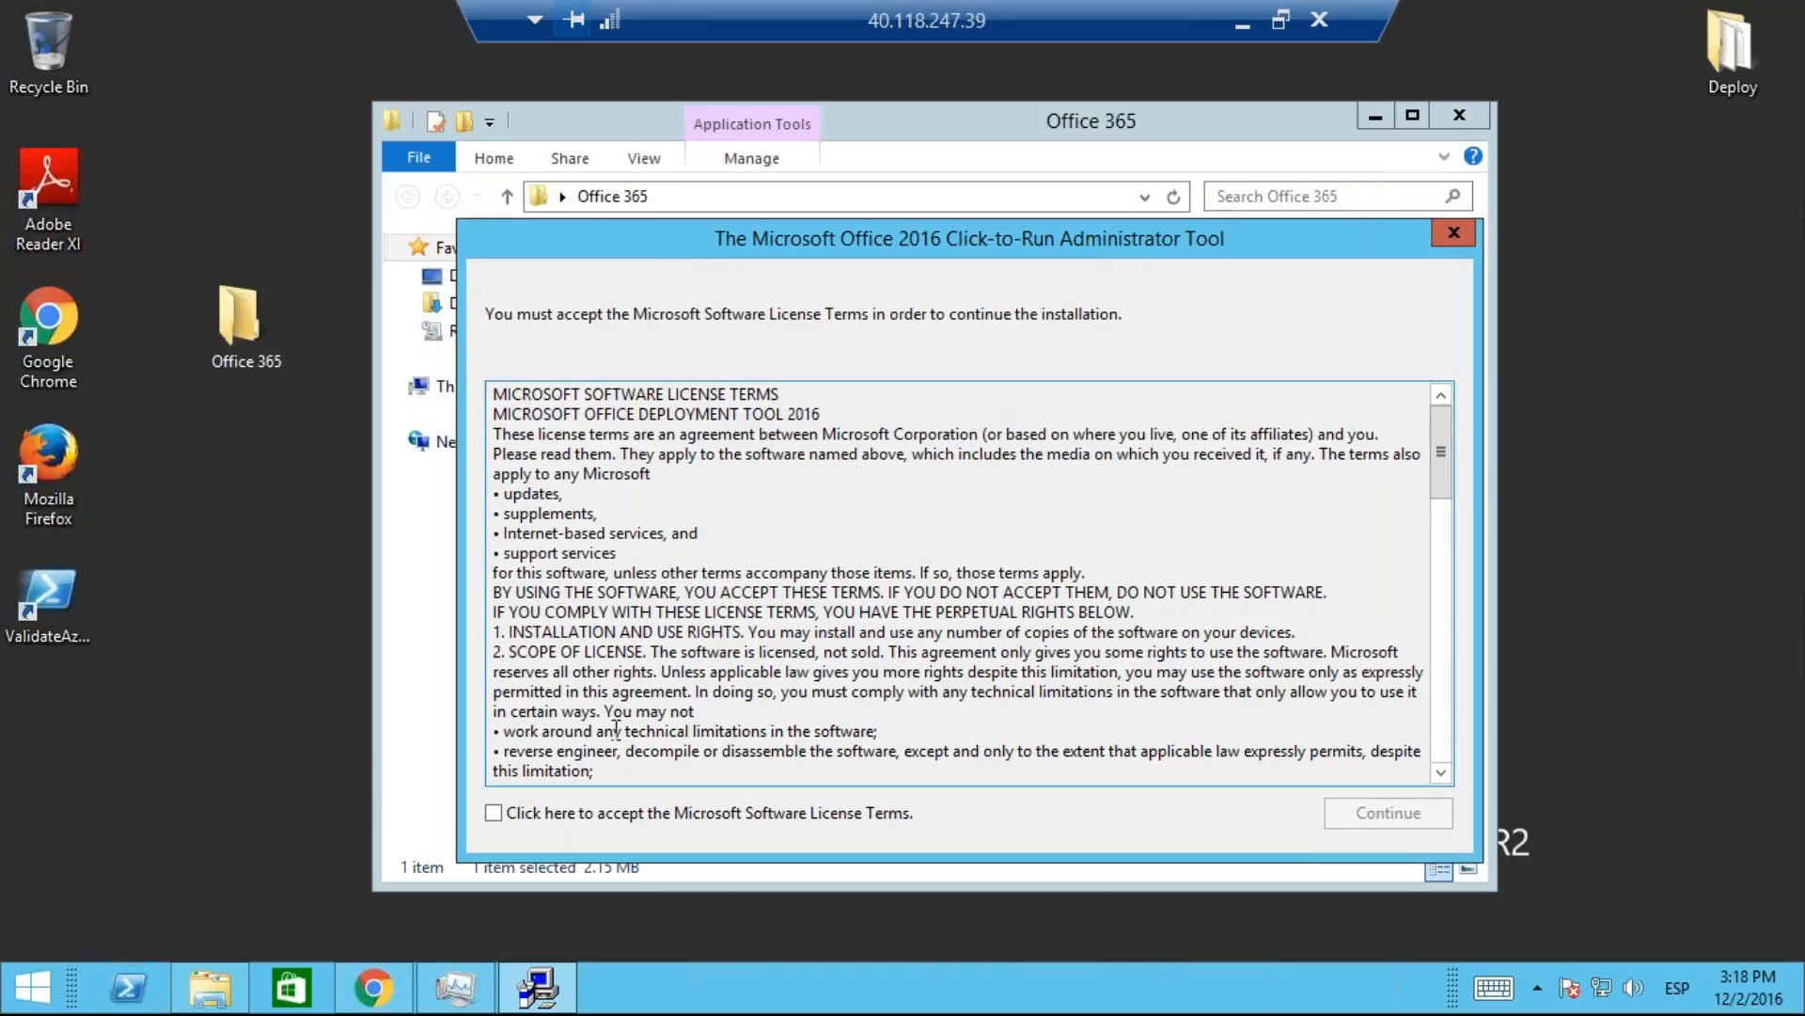
{"action": "left_click", "coordinate": [515, 813]}
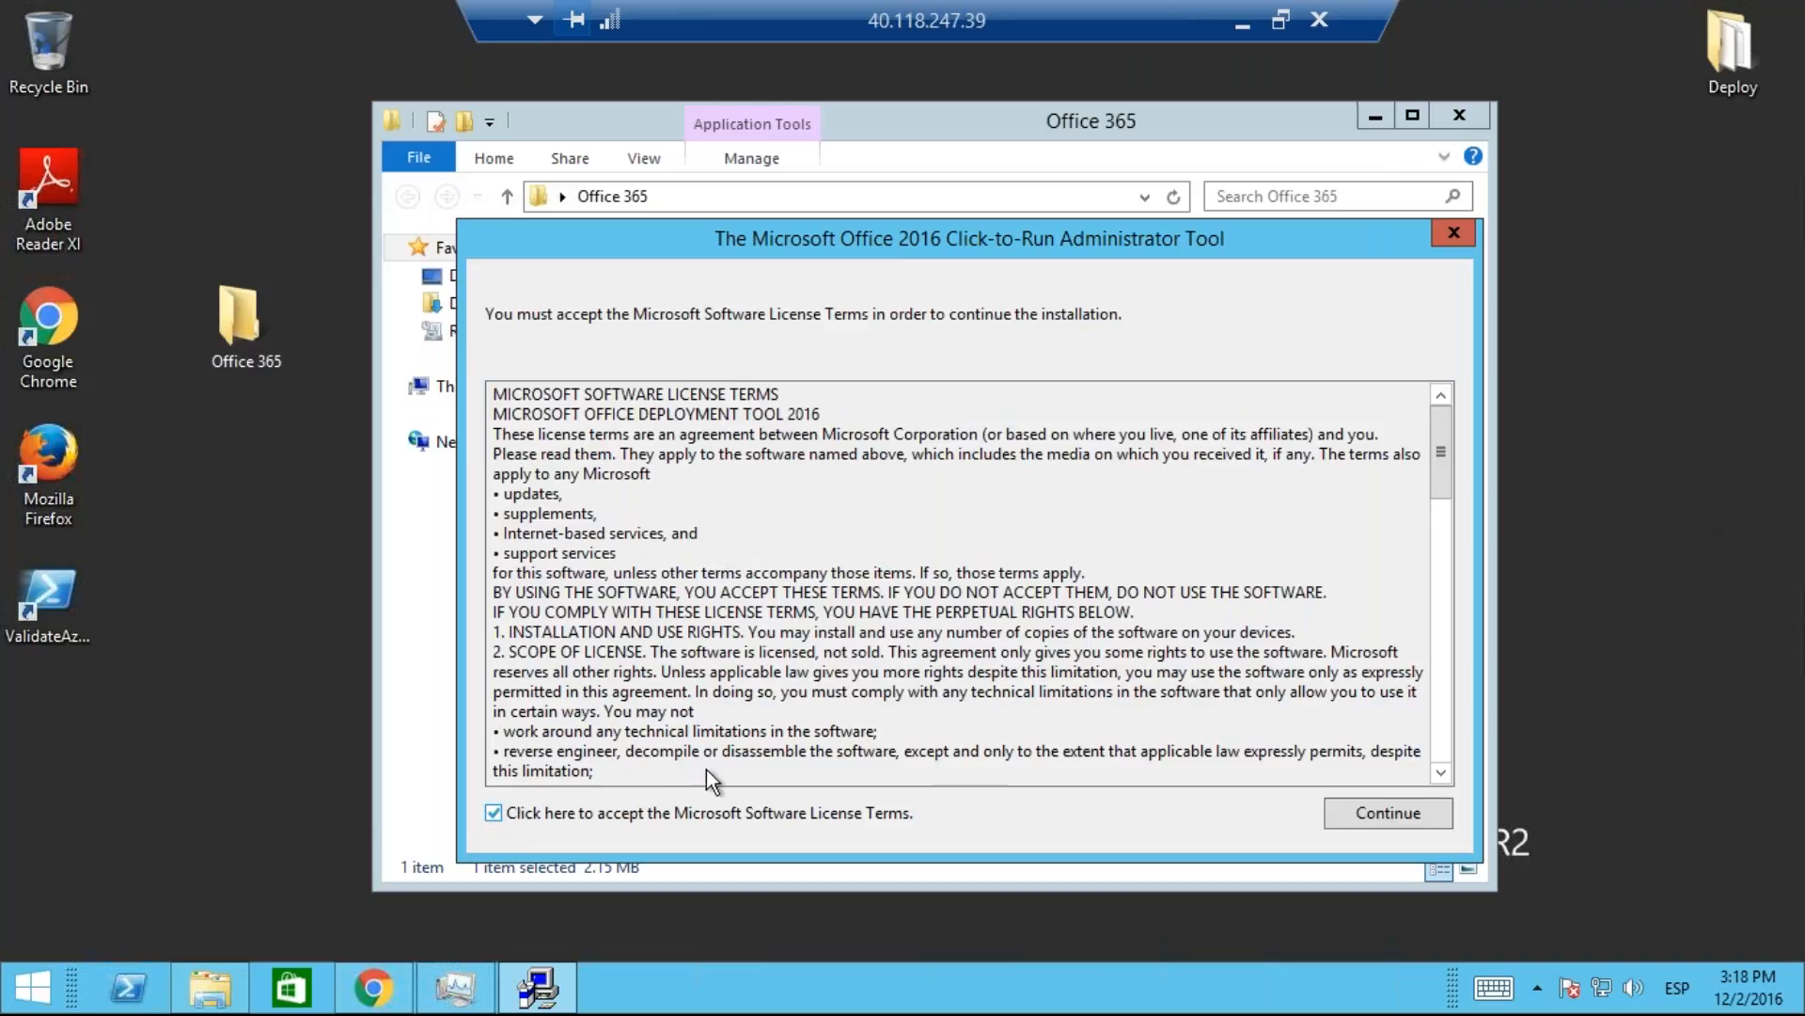
{"action": "left_click", "coordinate": [1404, 814]}
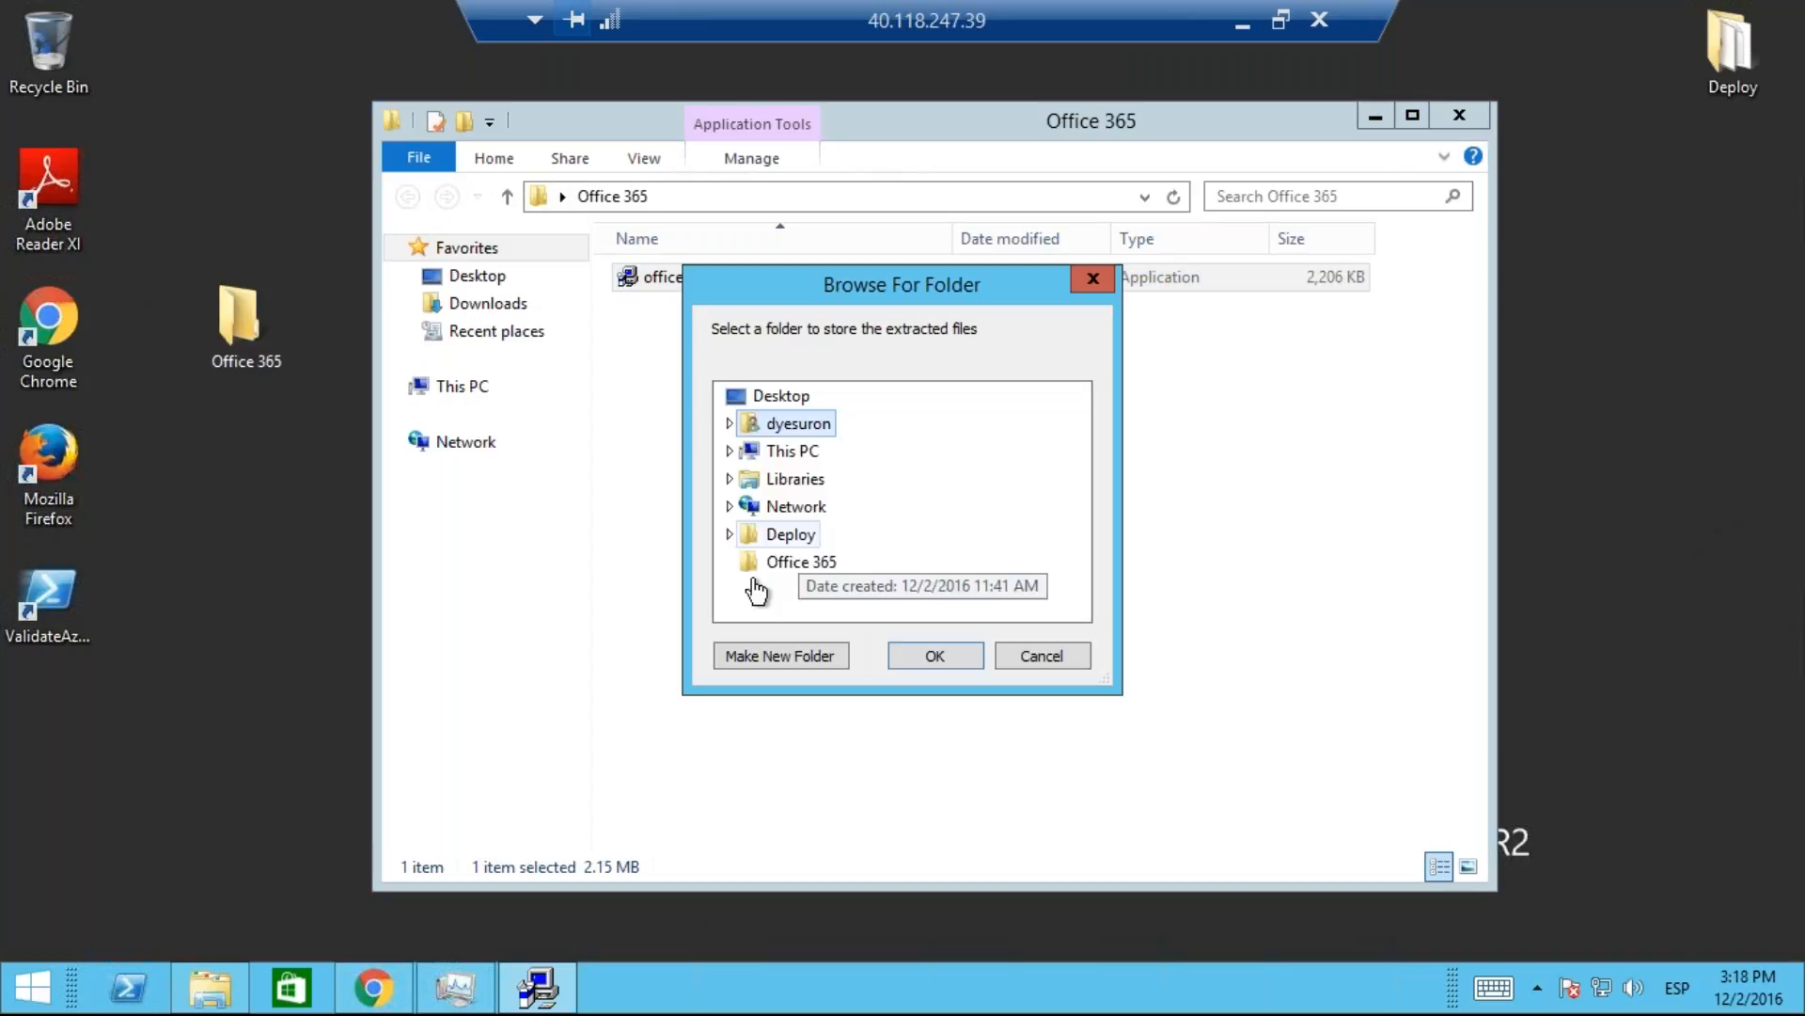
Step: Extract the deployment tool's files into the desktop's Office 365 folder and dismiss the completion dialog
{"action": "left_click", "coordinate": [806, 564]}
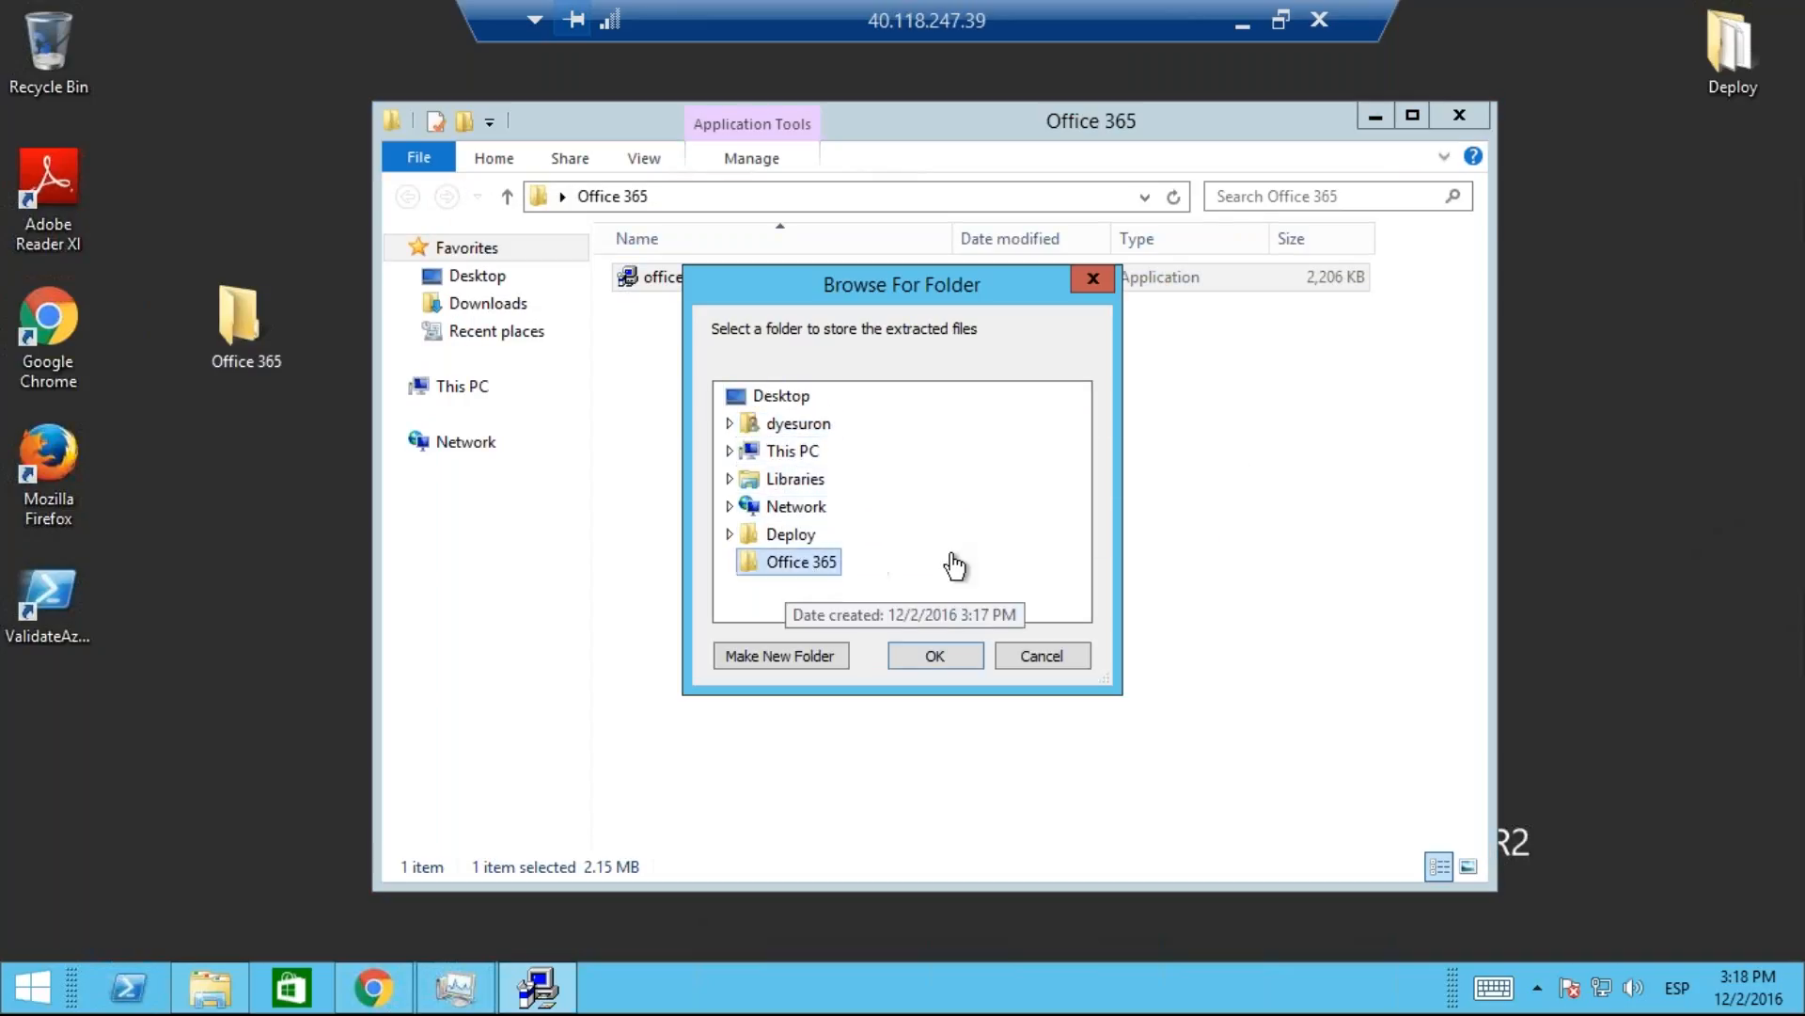
{"action": "left_click", "coordinate": [944, 656]}
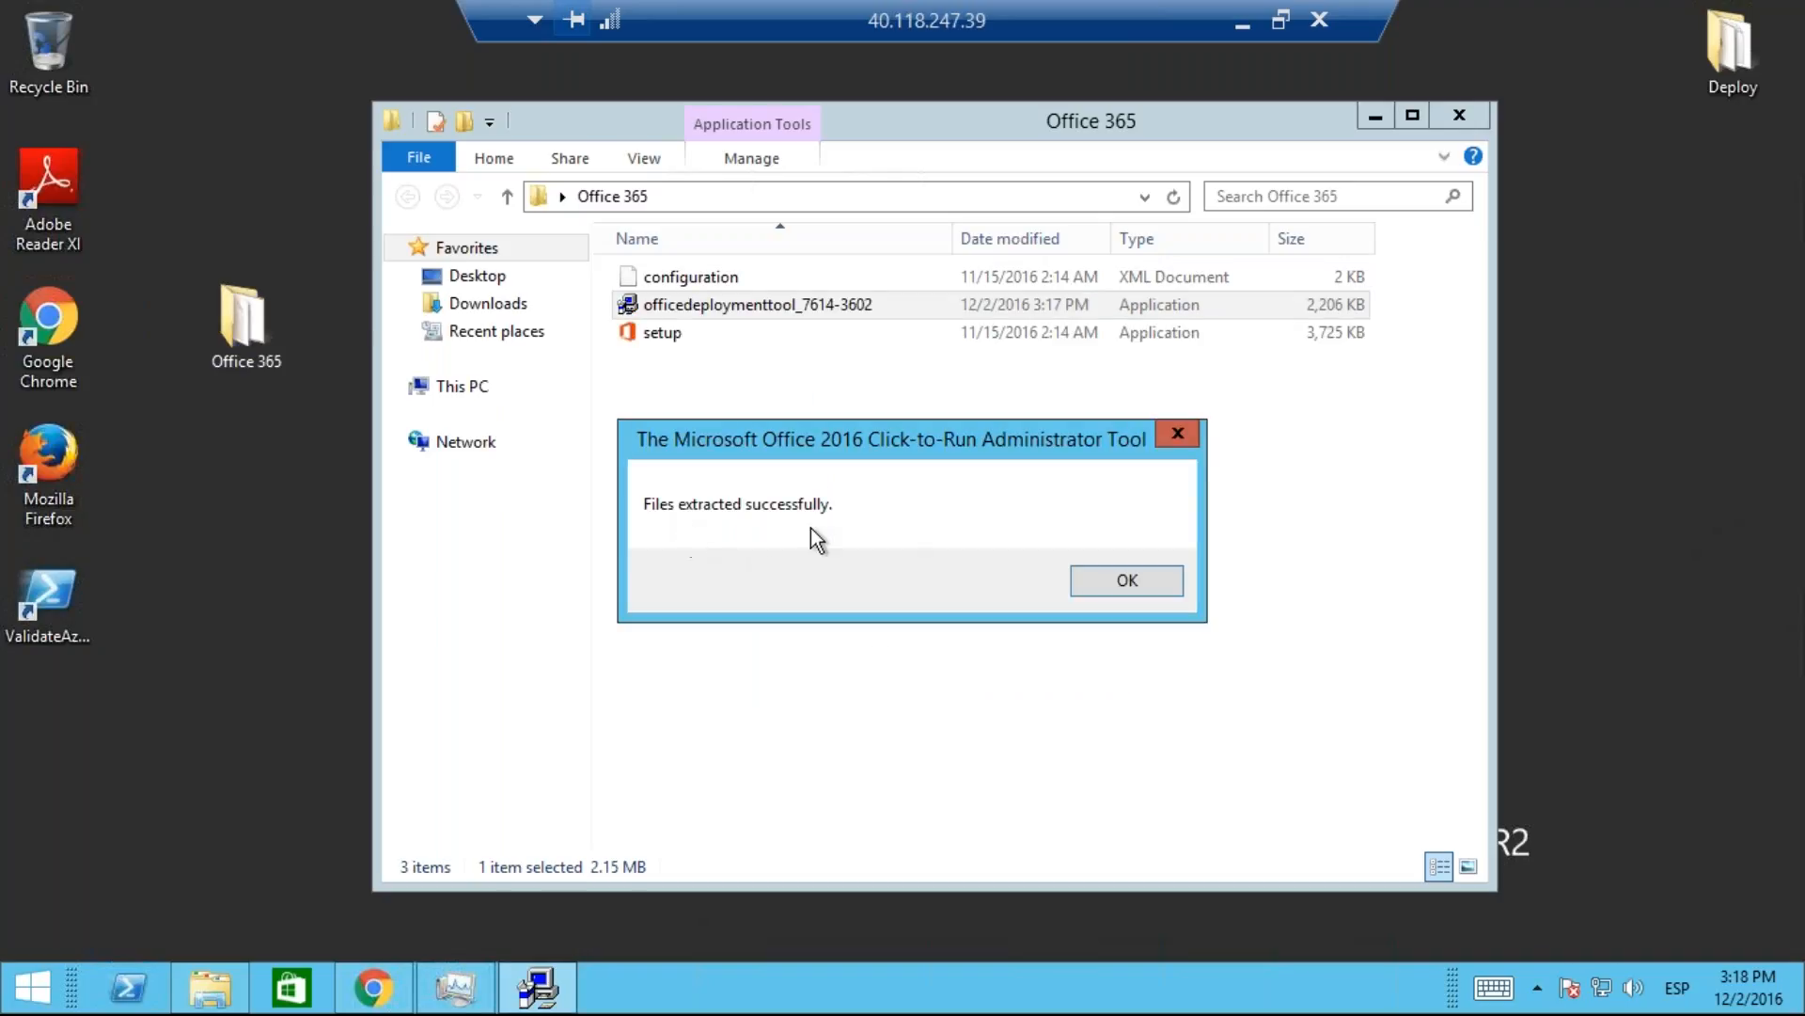
{"action": "left_click", "coordinate": [1072, 591]}
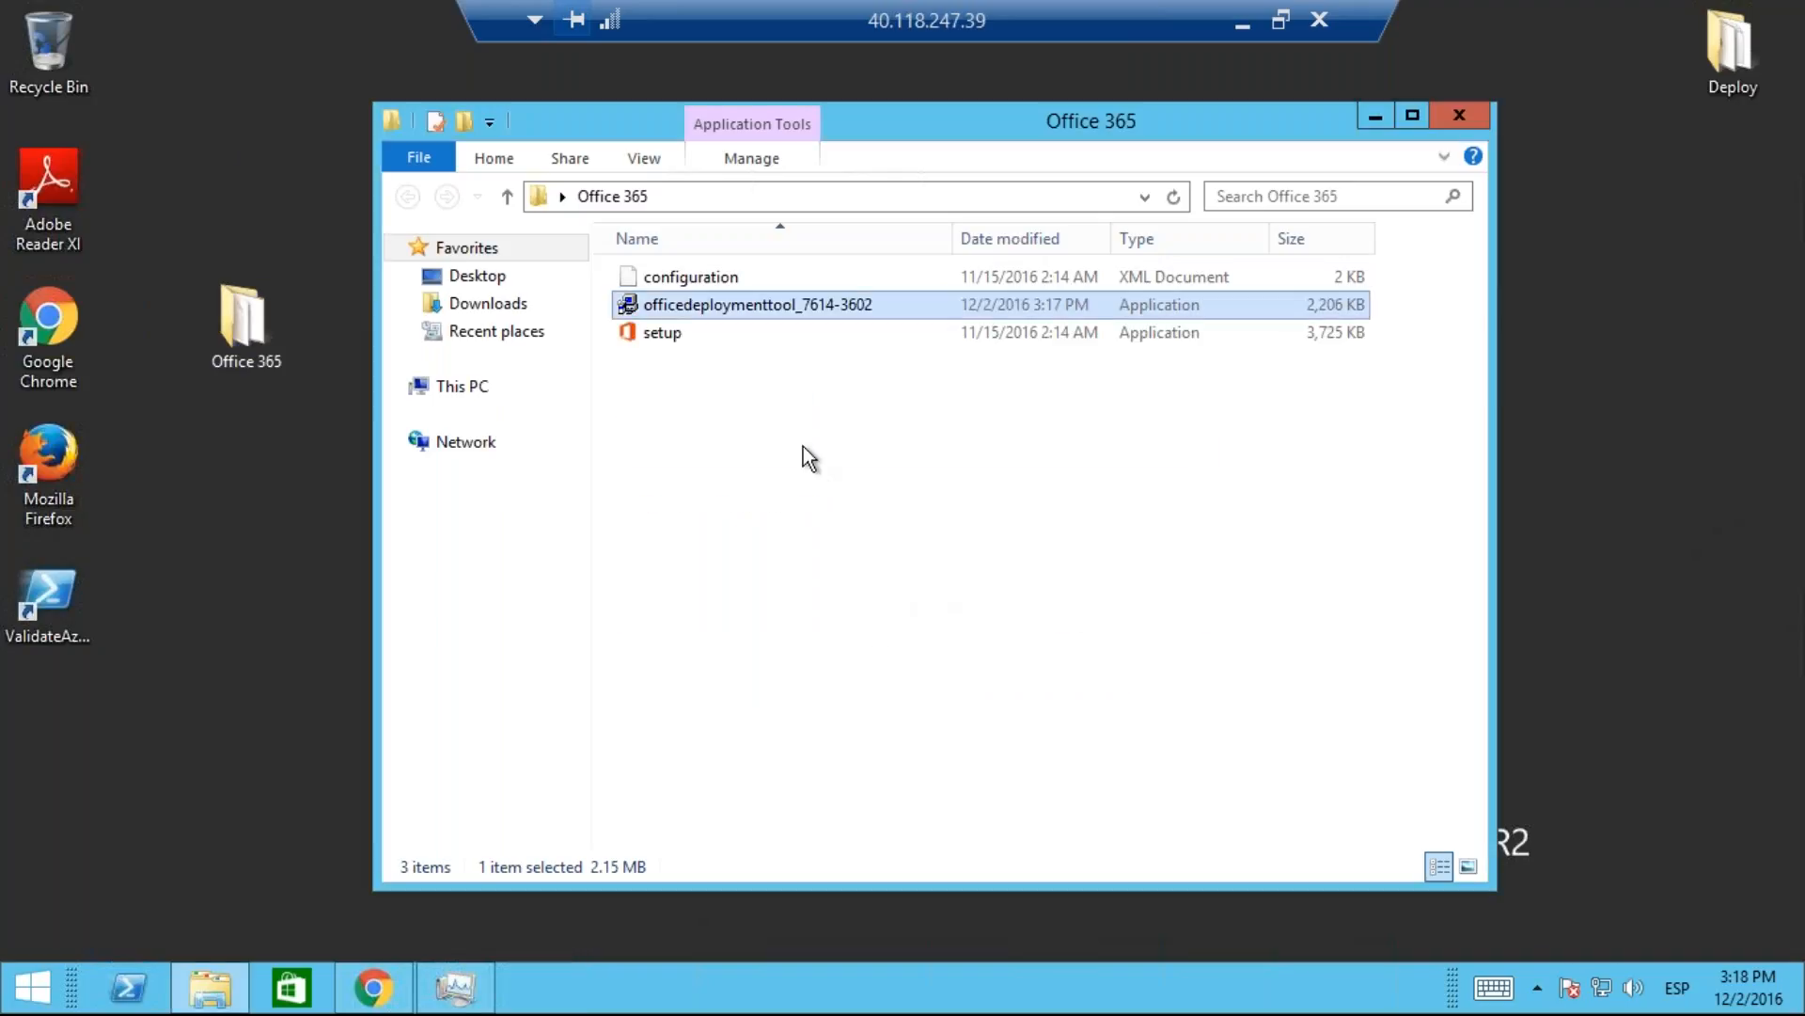
Step: Examine the extracted configuration and setup files alongside the deployment tool in the Office 365 folder
{"action": "left_click_drag", "start_coordinate": [725, 414], "coordinate": [626, 286]}
{"action": "left_click", "coordinate": [705, 387]}
{"action": "left_click", "coordinate": [682, 282]}
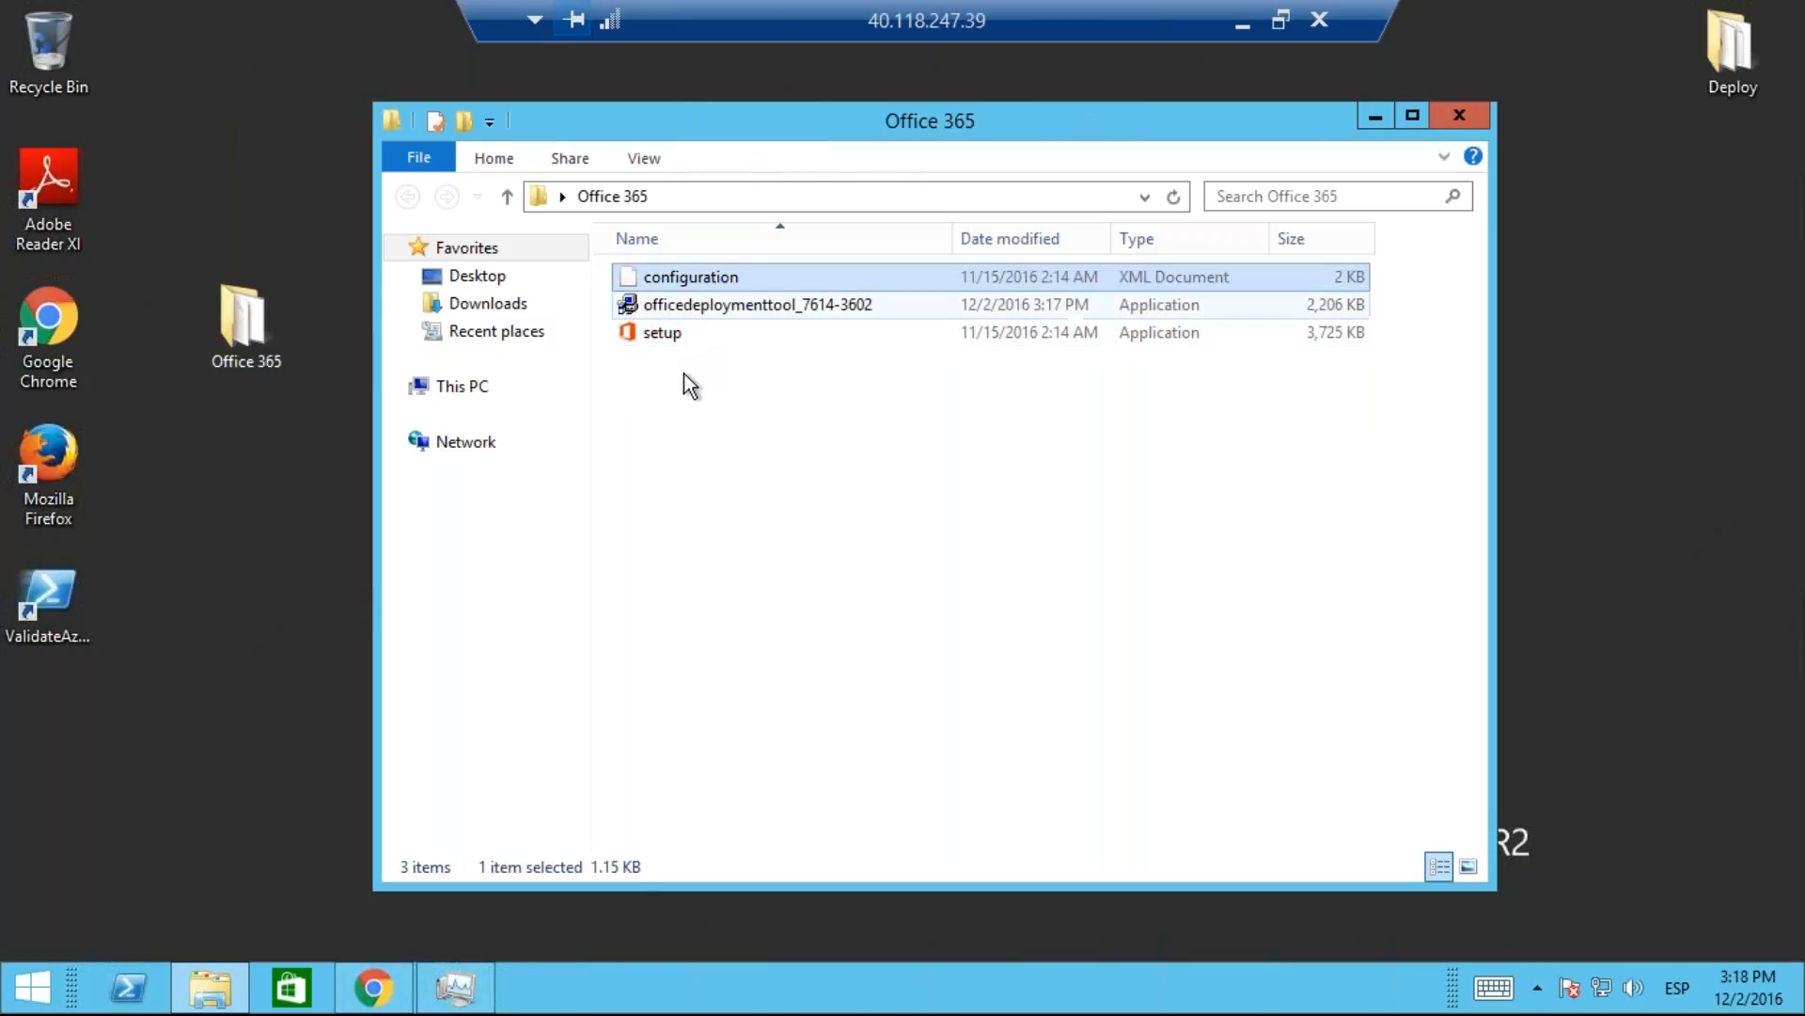
{"action": "left_click", "coordinate": [651, 335]}
{"action": "left_click", "coordinate": [724, 494]}
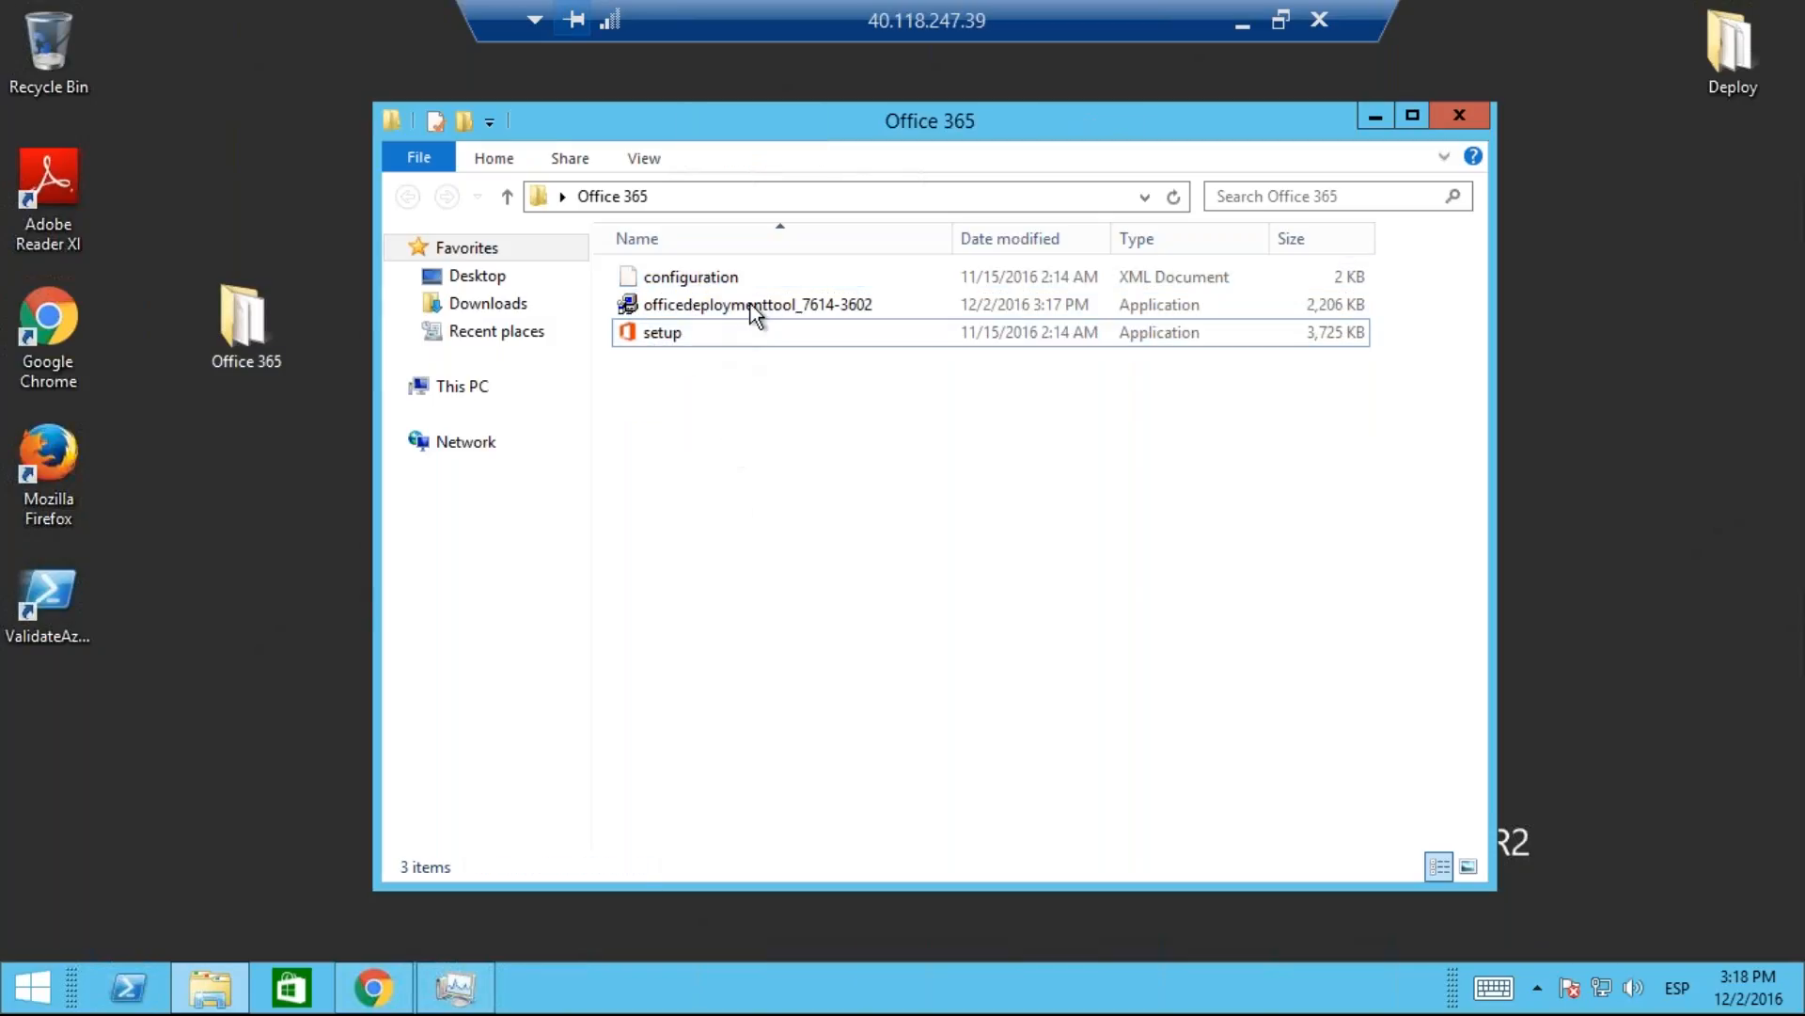
{"action": "left_click", "coordinate": [755, 301]}
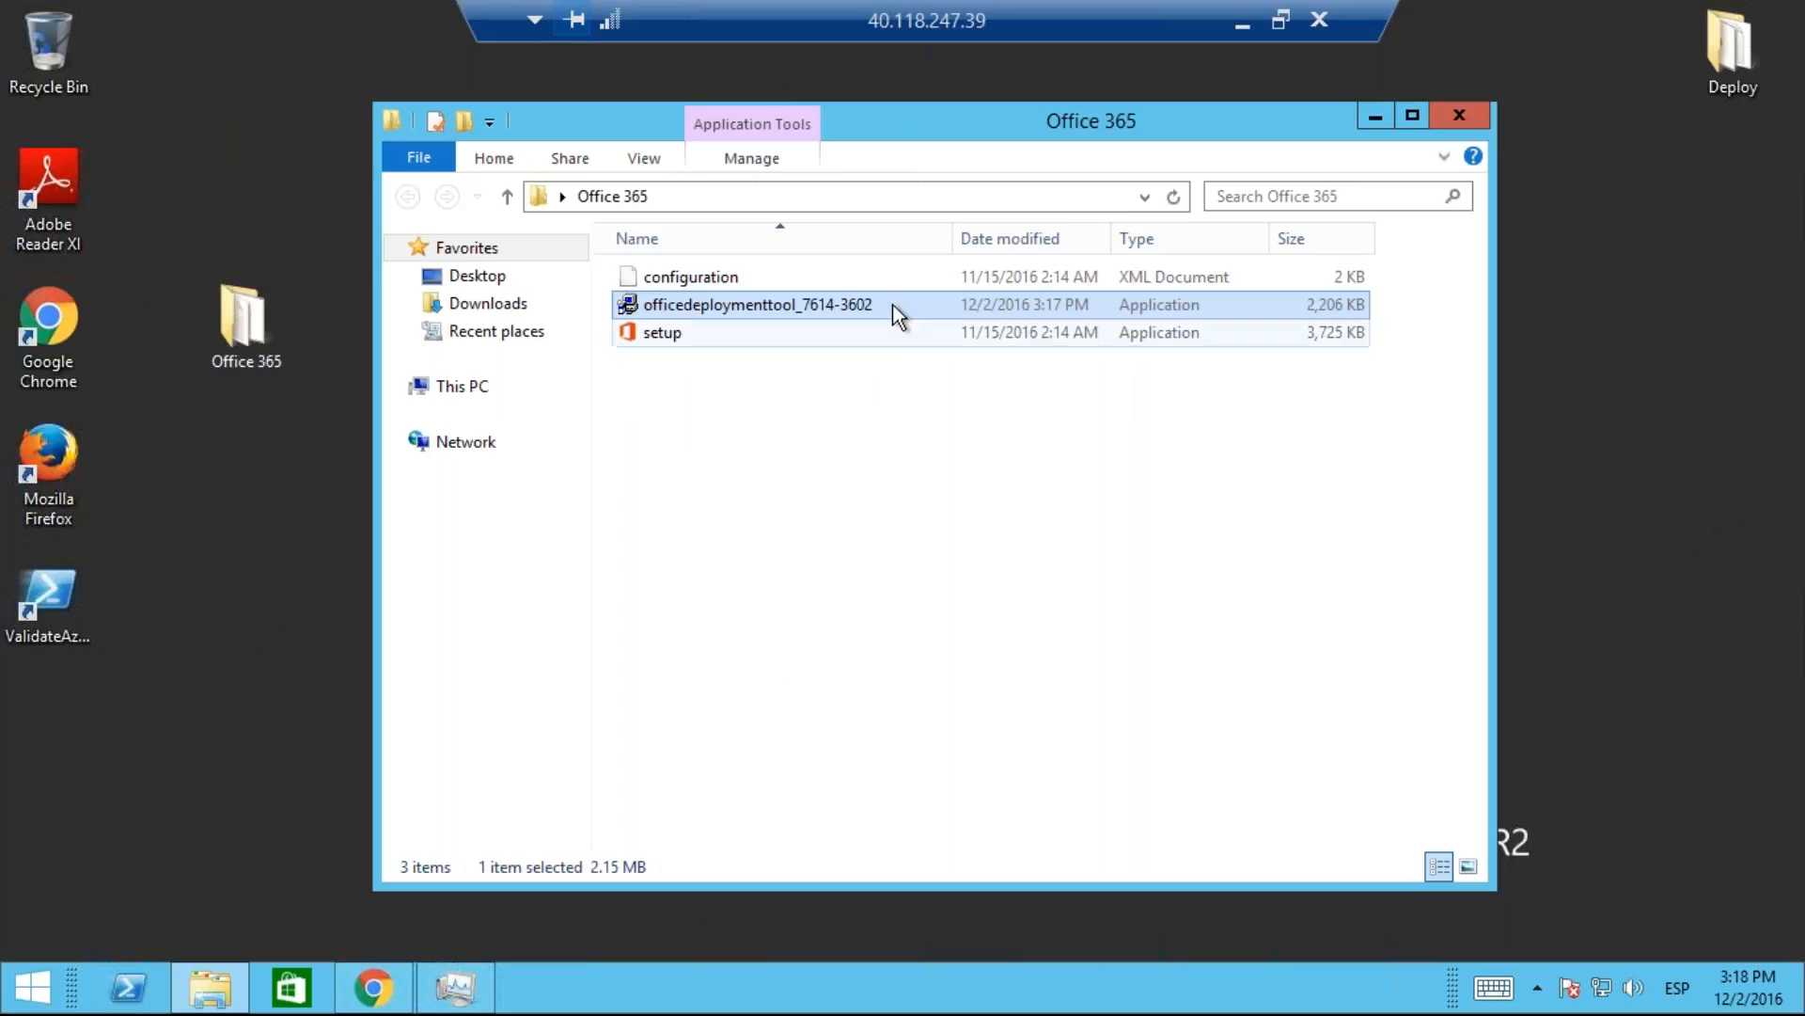
Step: Delete the officedeploymenttool_7614-3602 application from the Office 365 folder
{"action": "mouse_move", "coordinate": [867, 311]}
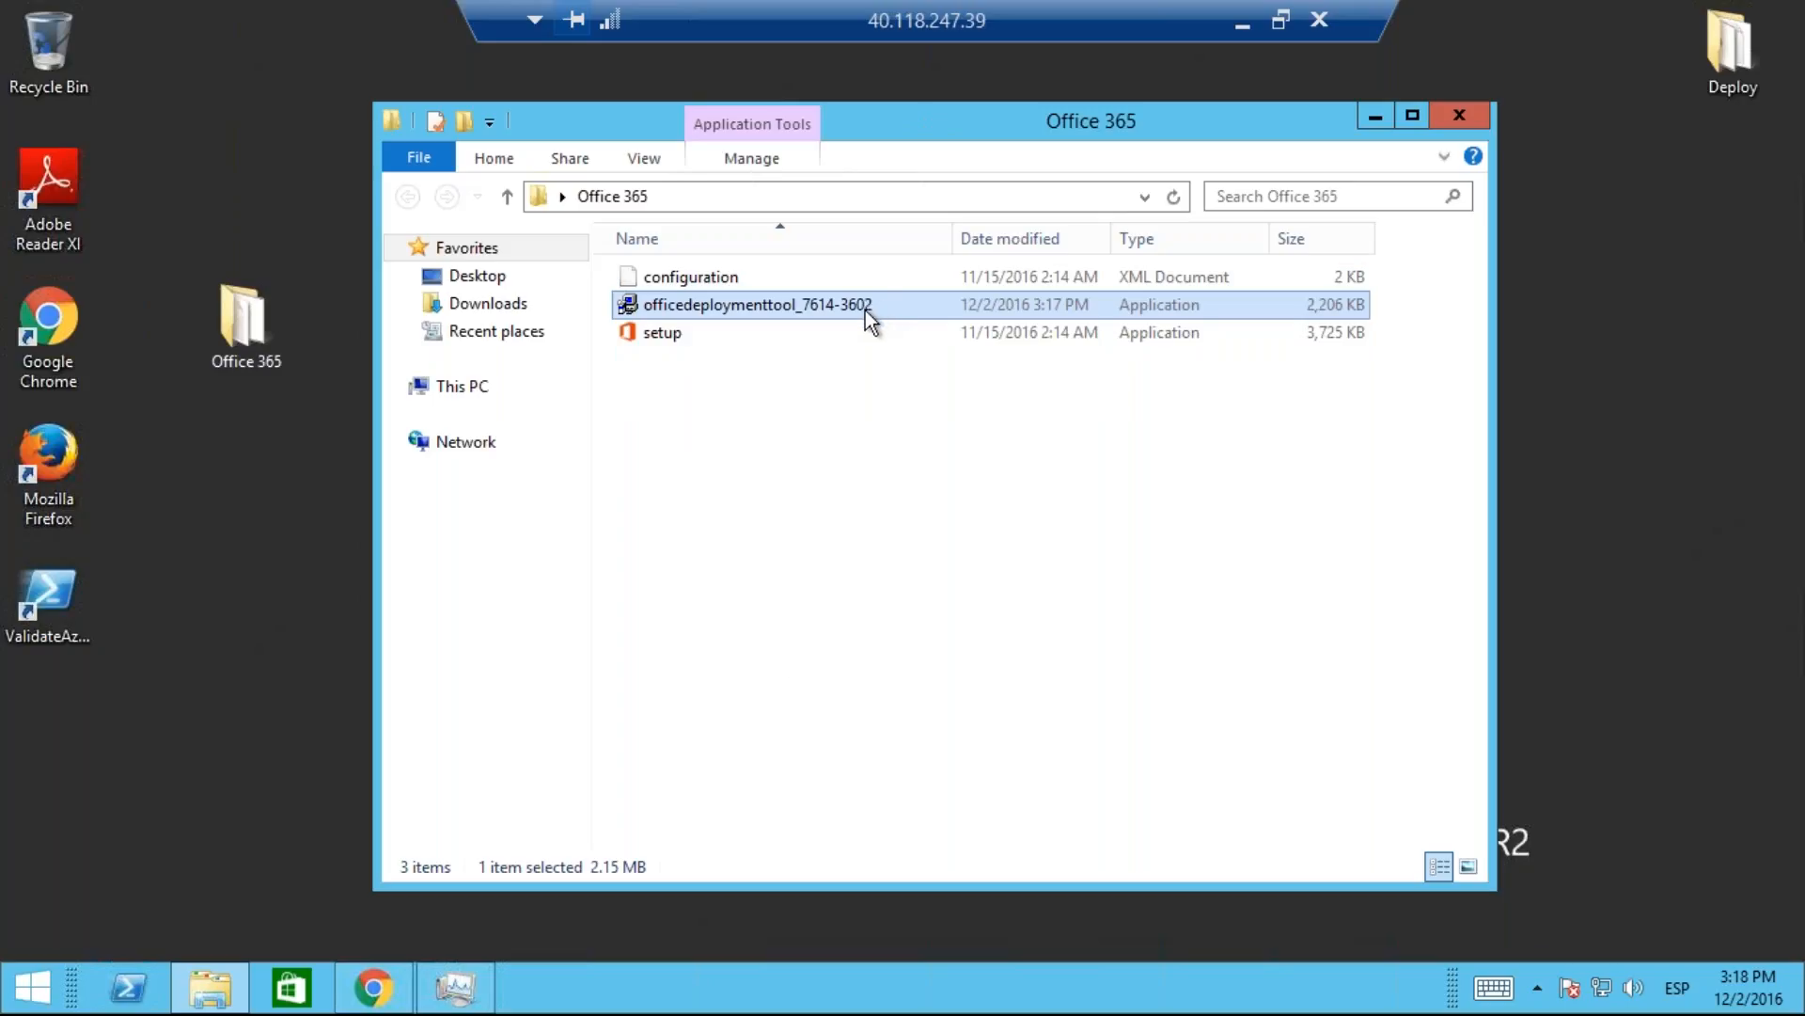
{"action": "left_click", "coordinate": [829, 381]}
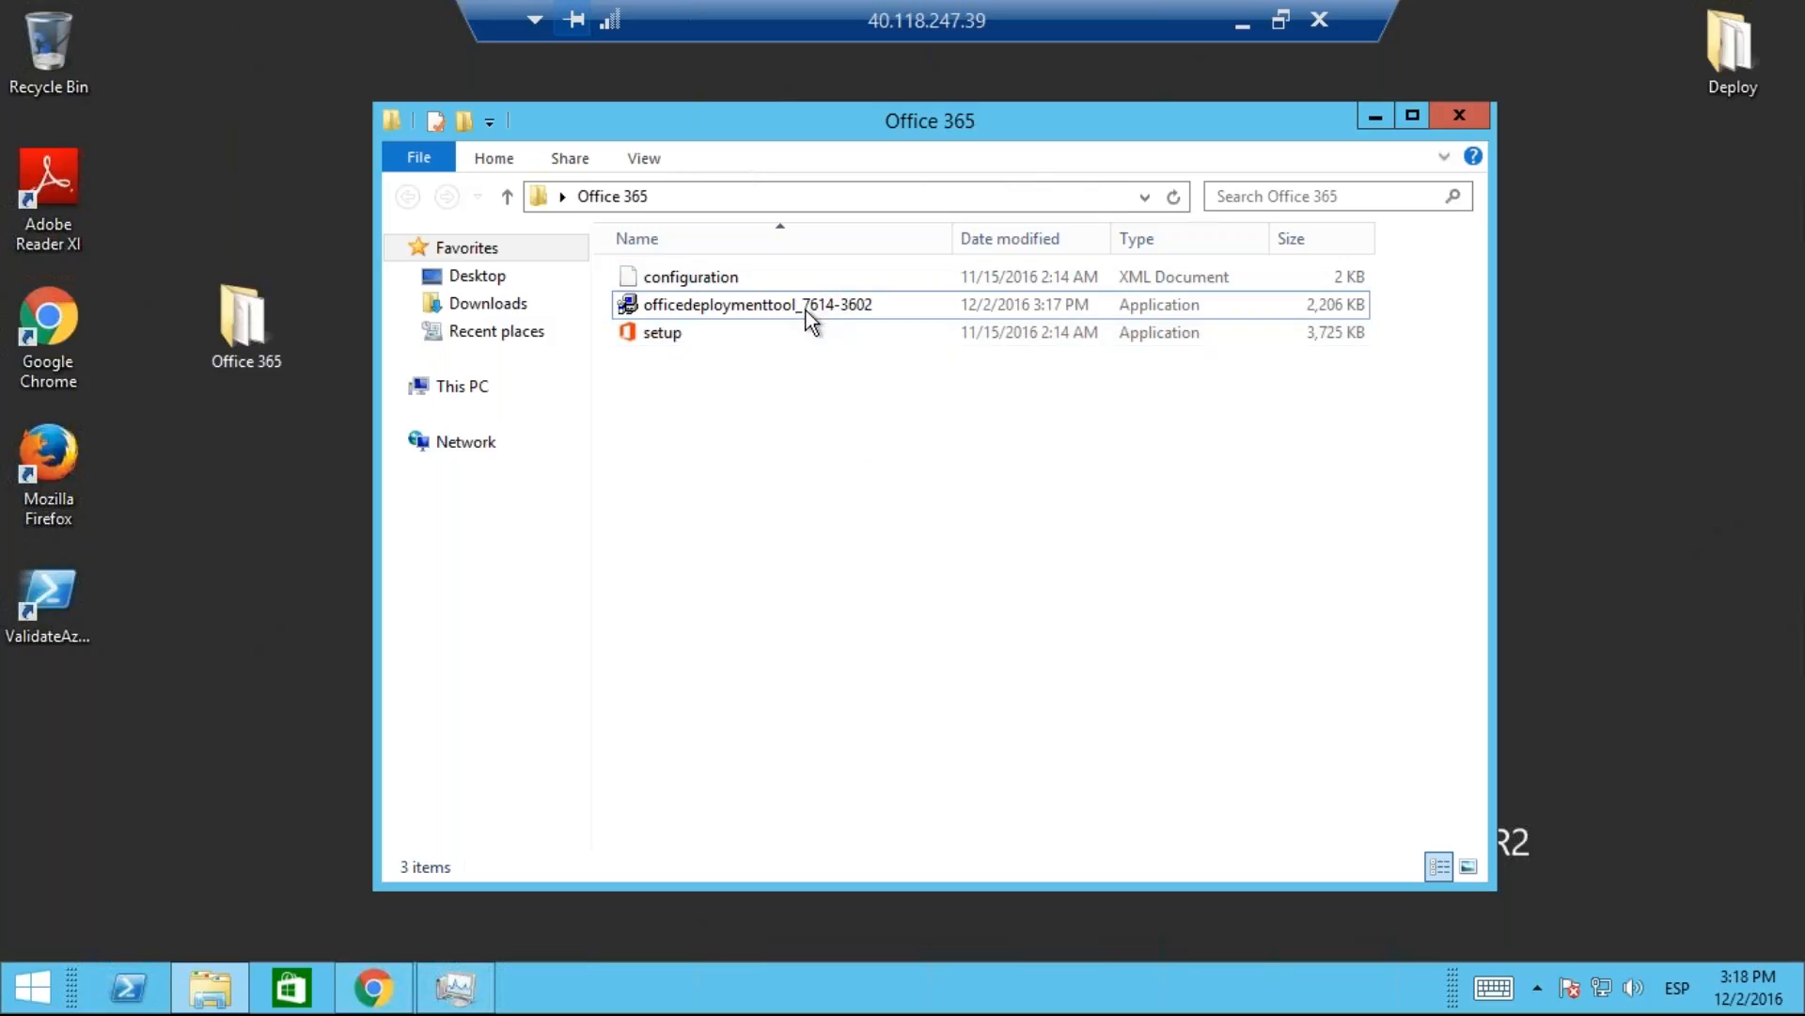
{"action": "mouse_move", "coordinate": [837, 322]}
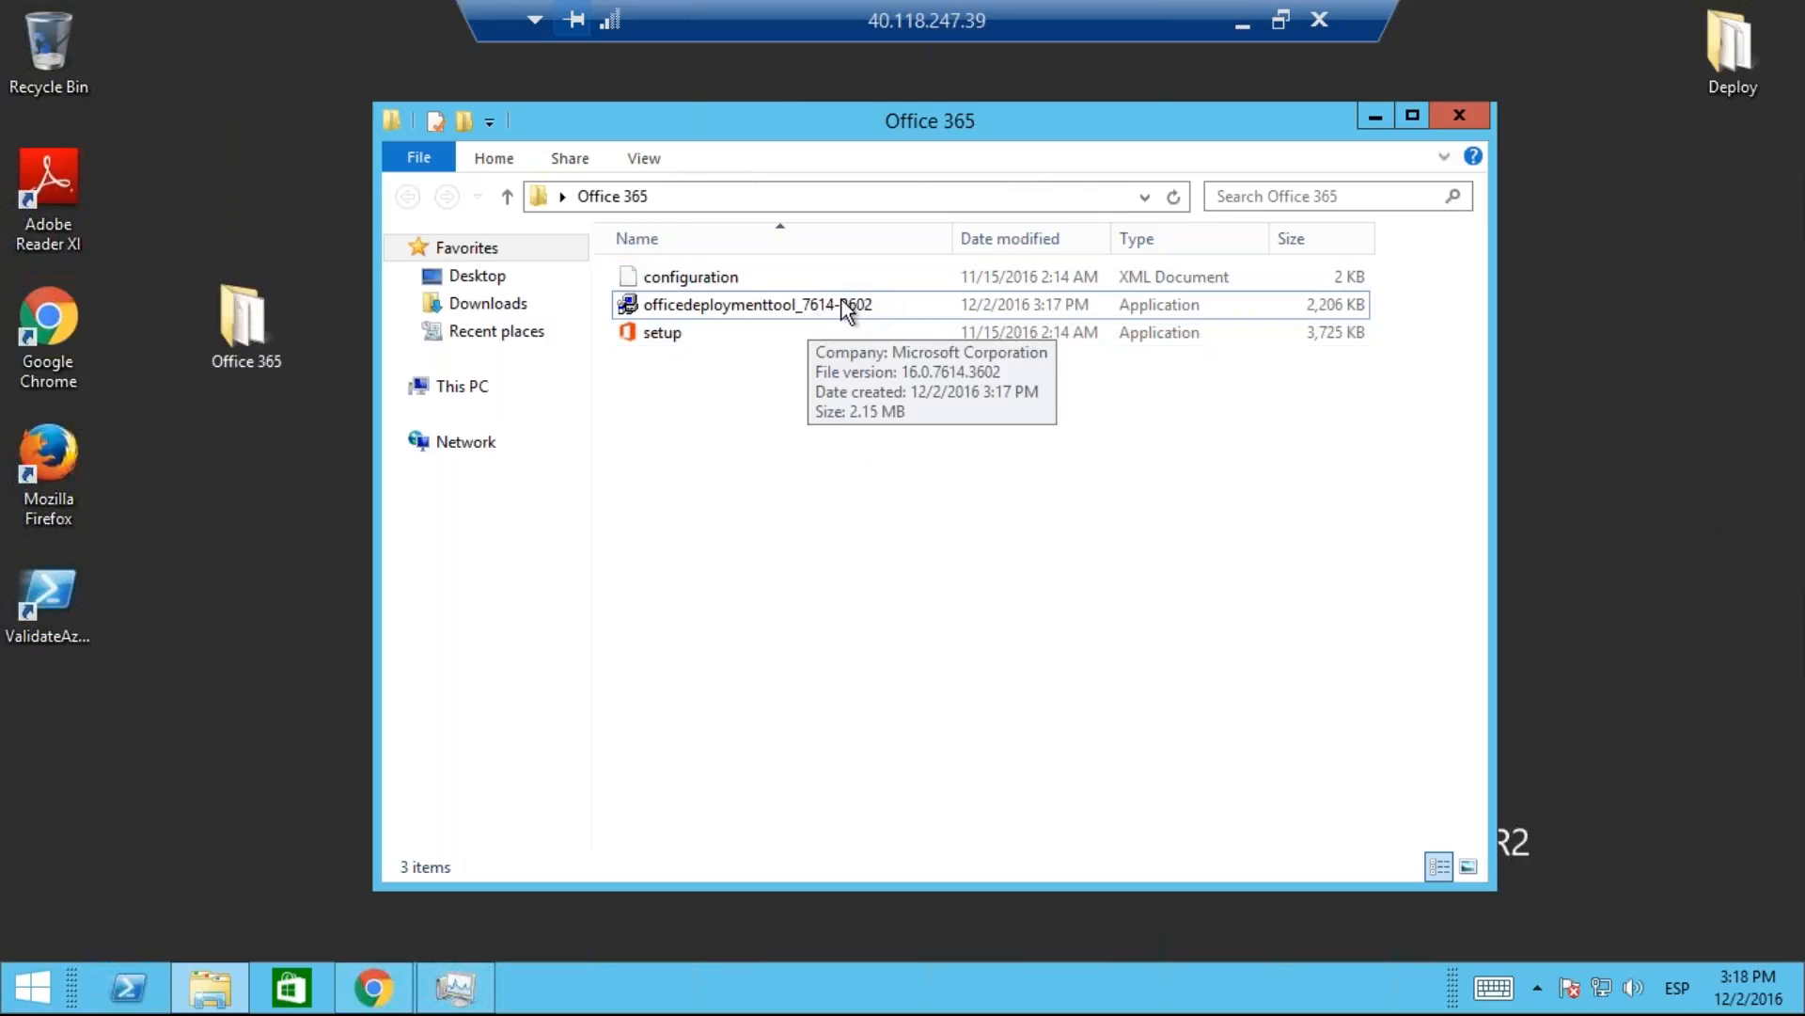
{"action": "left_click", "coordinate": [839, 302]}
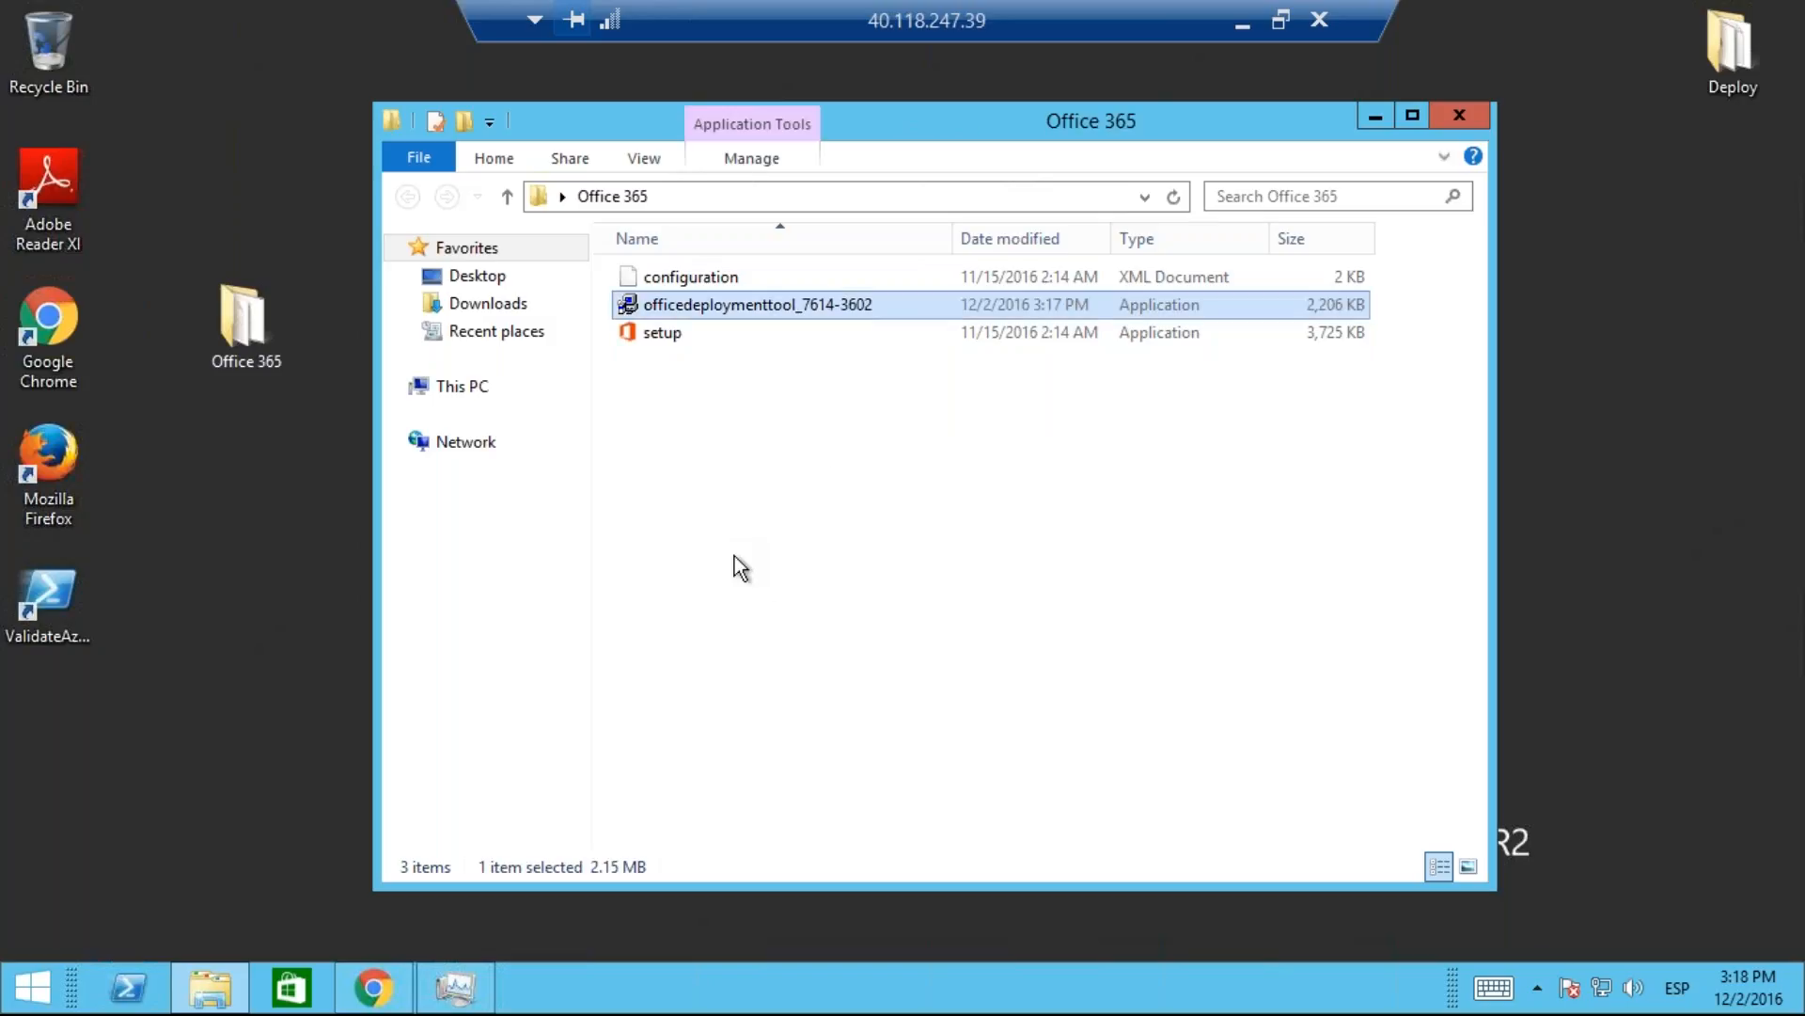
{"action": "key", "text": "Delete"}
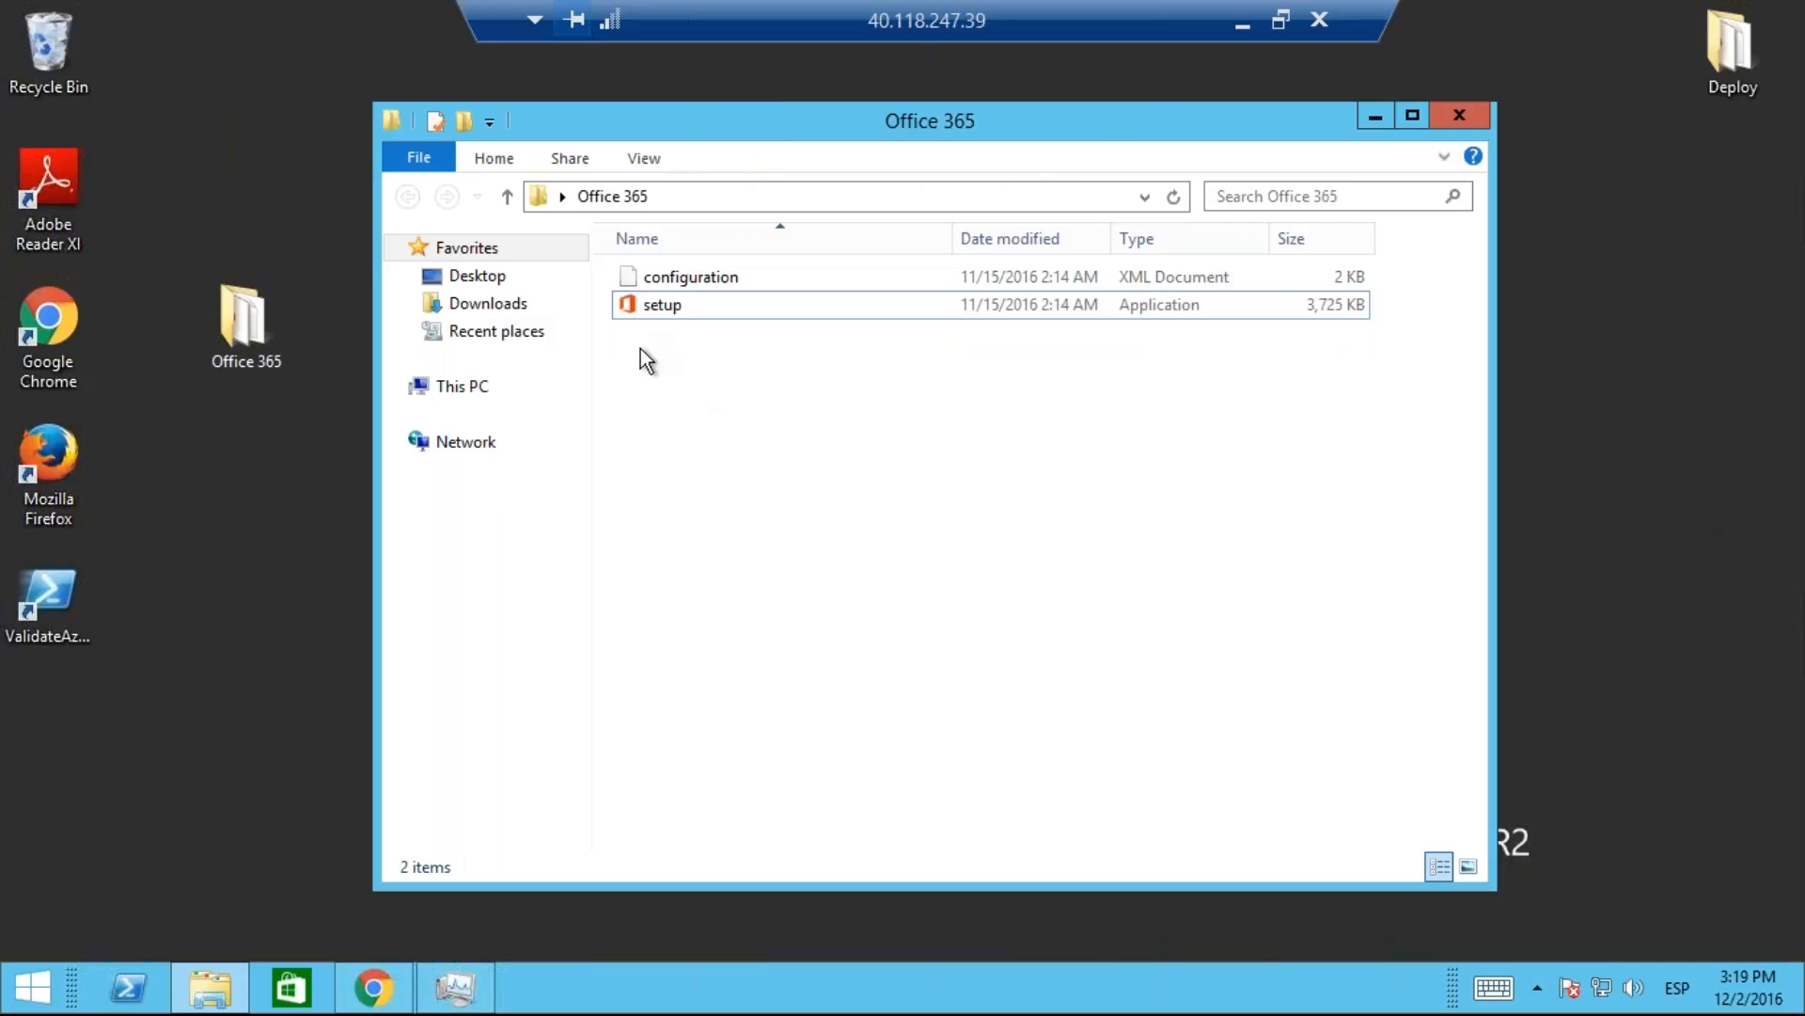
Step: Check the remaining configuration and setup files, and minimize the remote session to consult the Office 2016 Deployment Tool slide
{"action": "left_click_drag", "start_coordinate": [623, 352], "coordinate": [782, 273]}
{"action": "left_click", "coordinate": [714, 456]}
{"action": "left_click", "coordinate": [672, 318]}
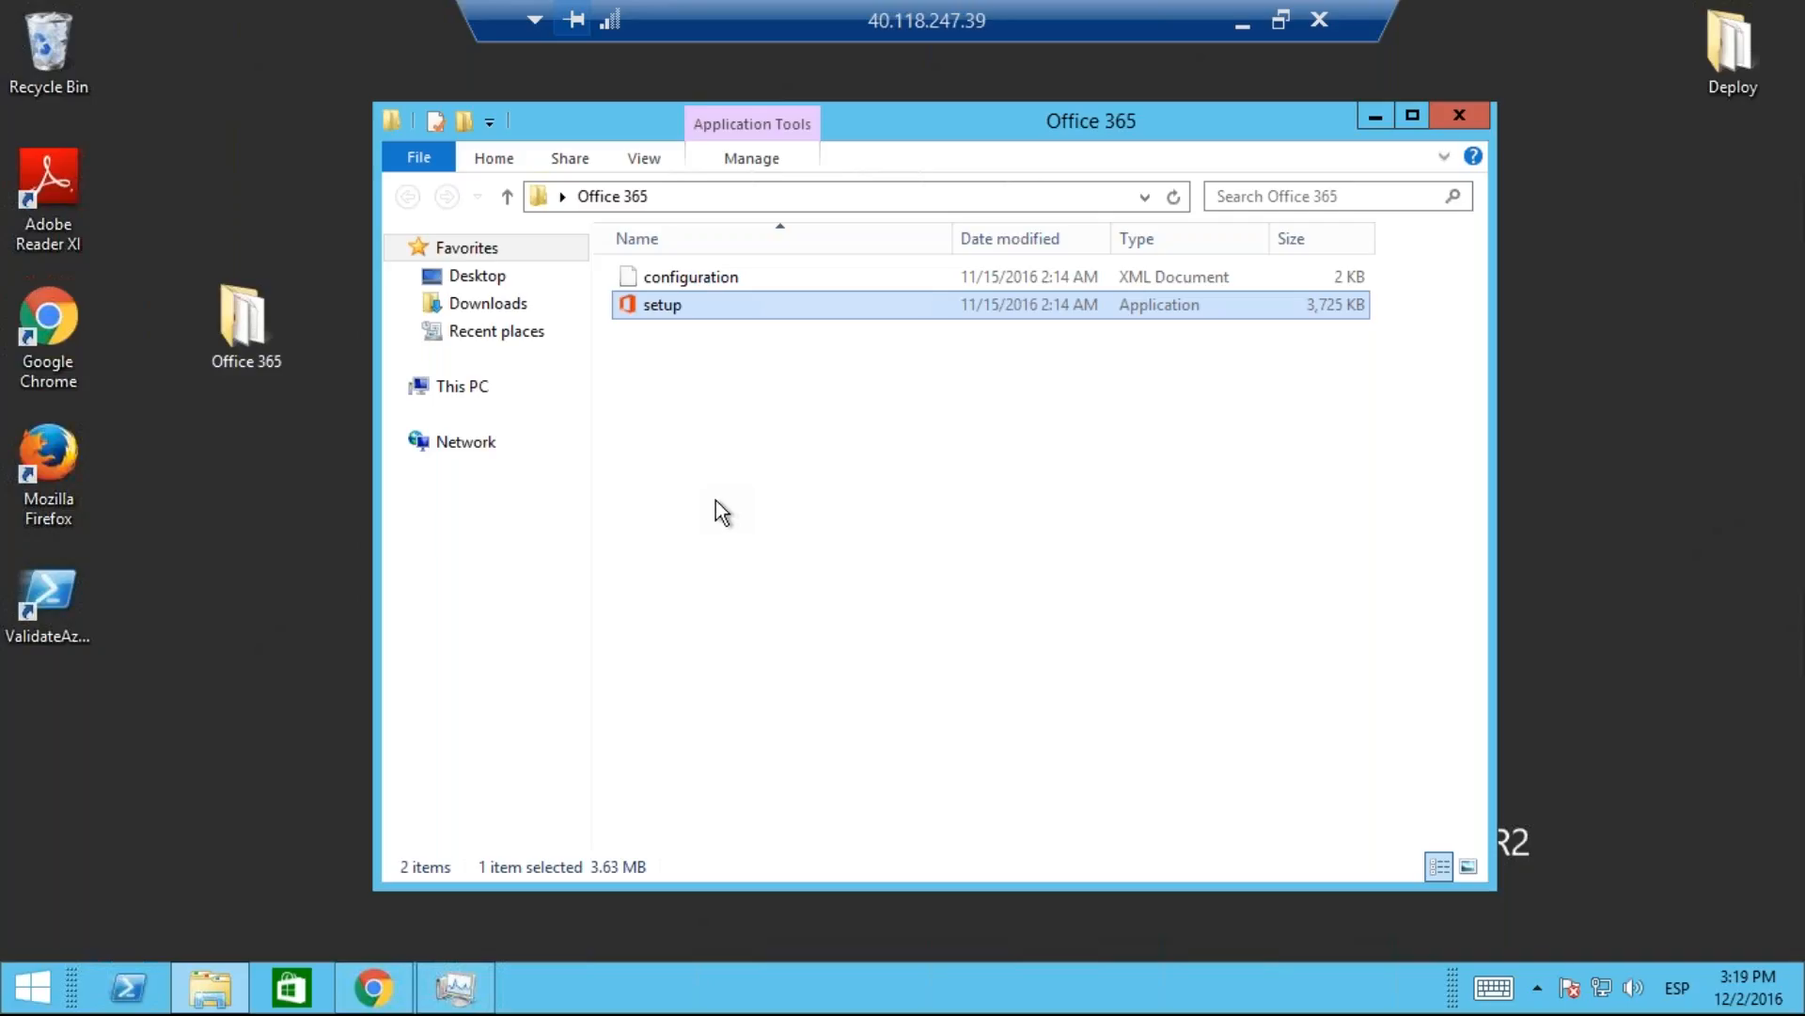
{"action": "left_click", "coordinate": [747, 476]}
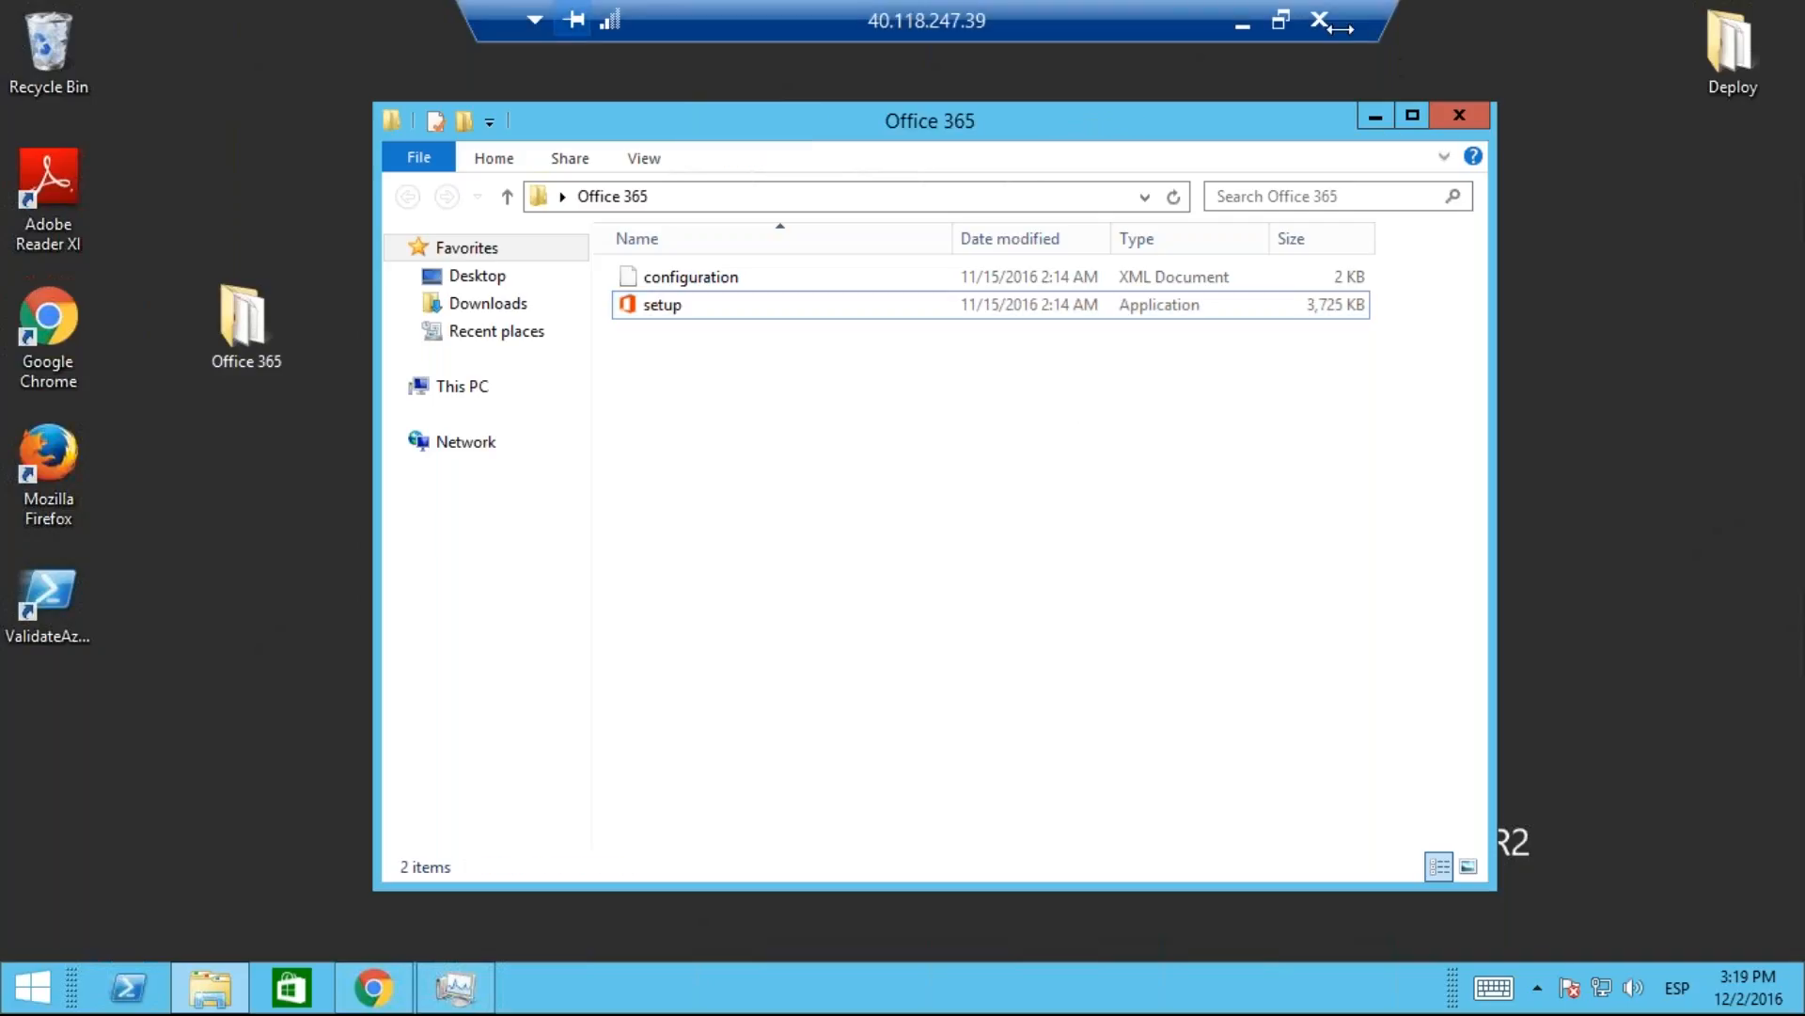
{"action": "left_click", "coordinate": [1243, 26]}
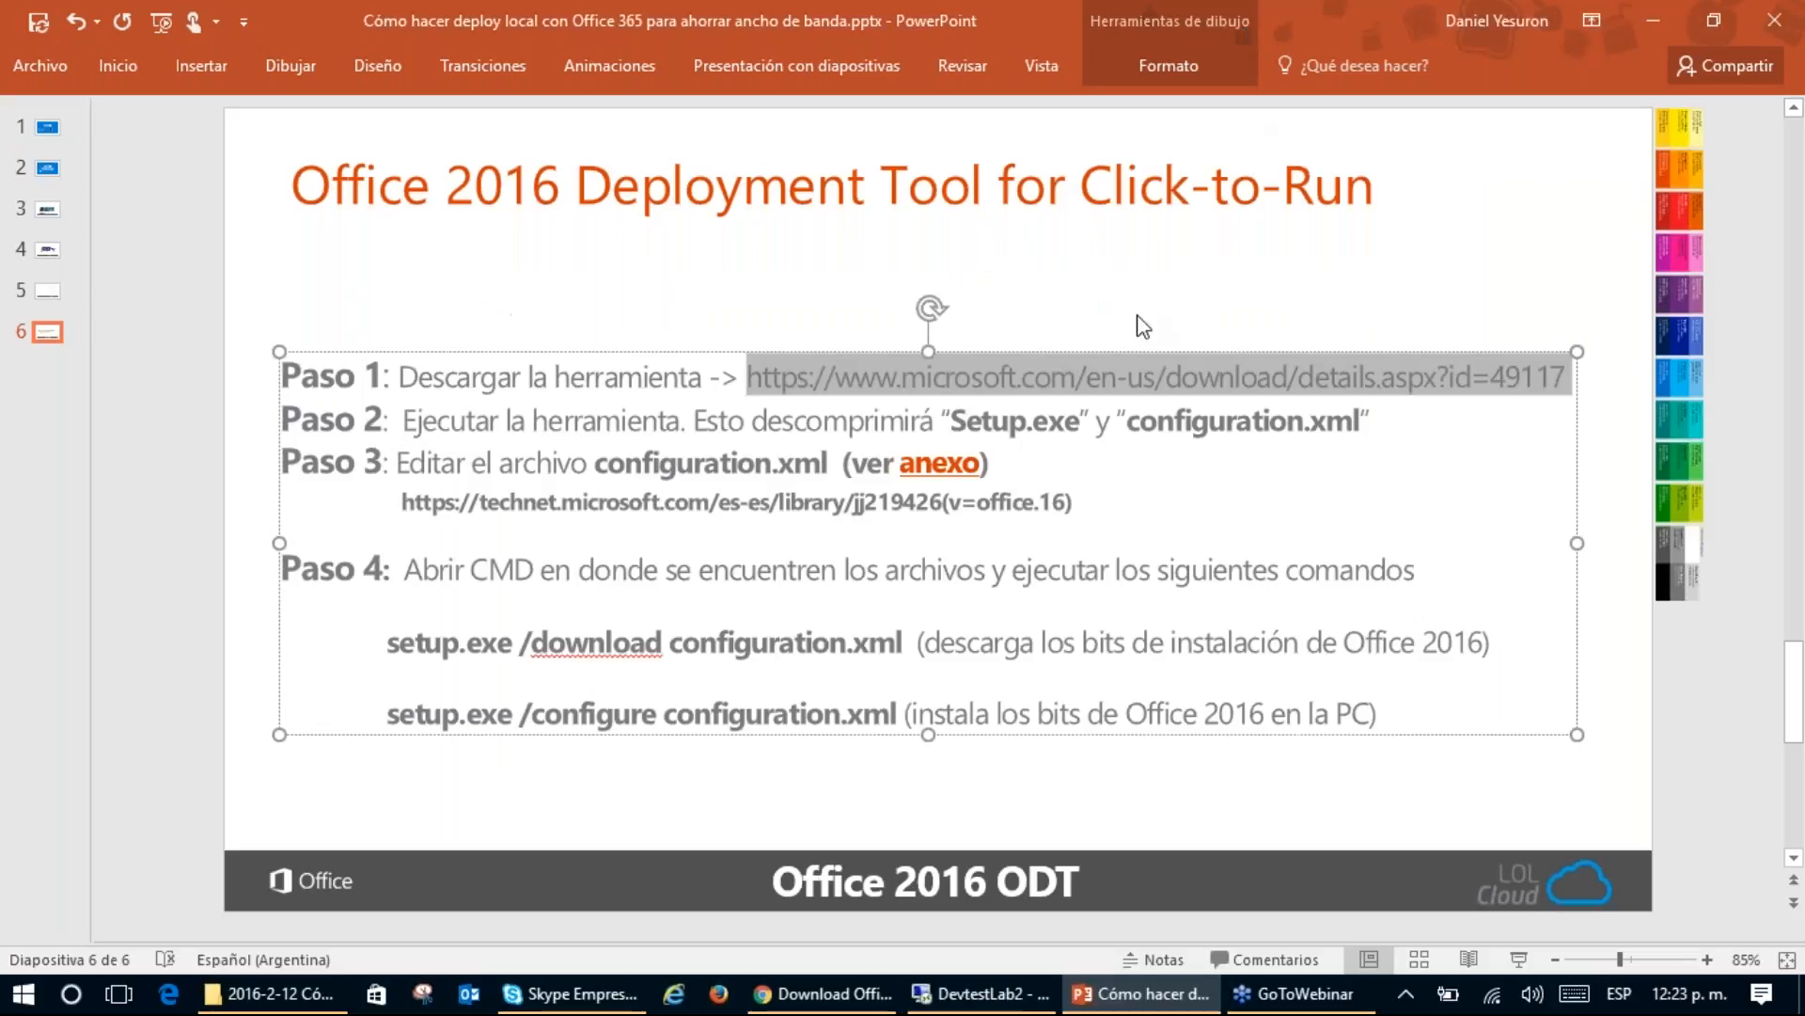
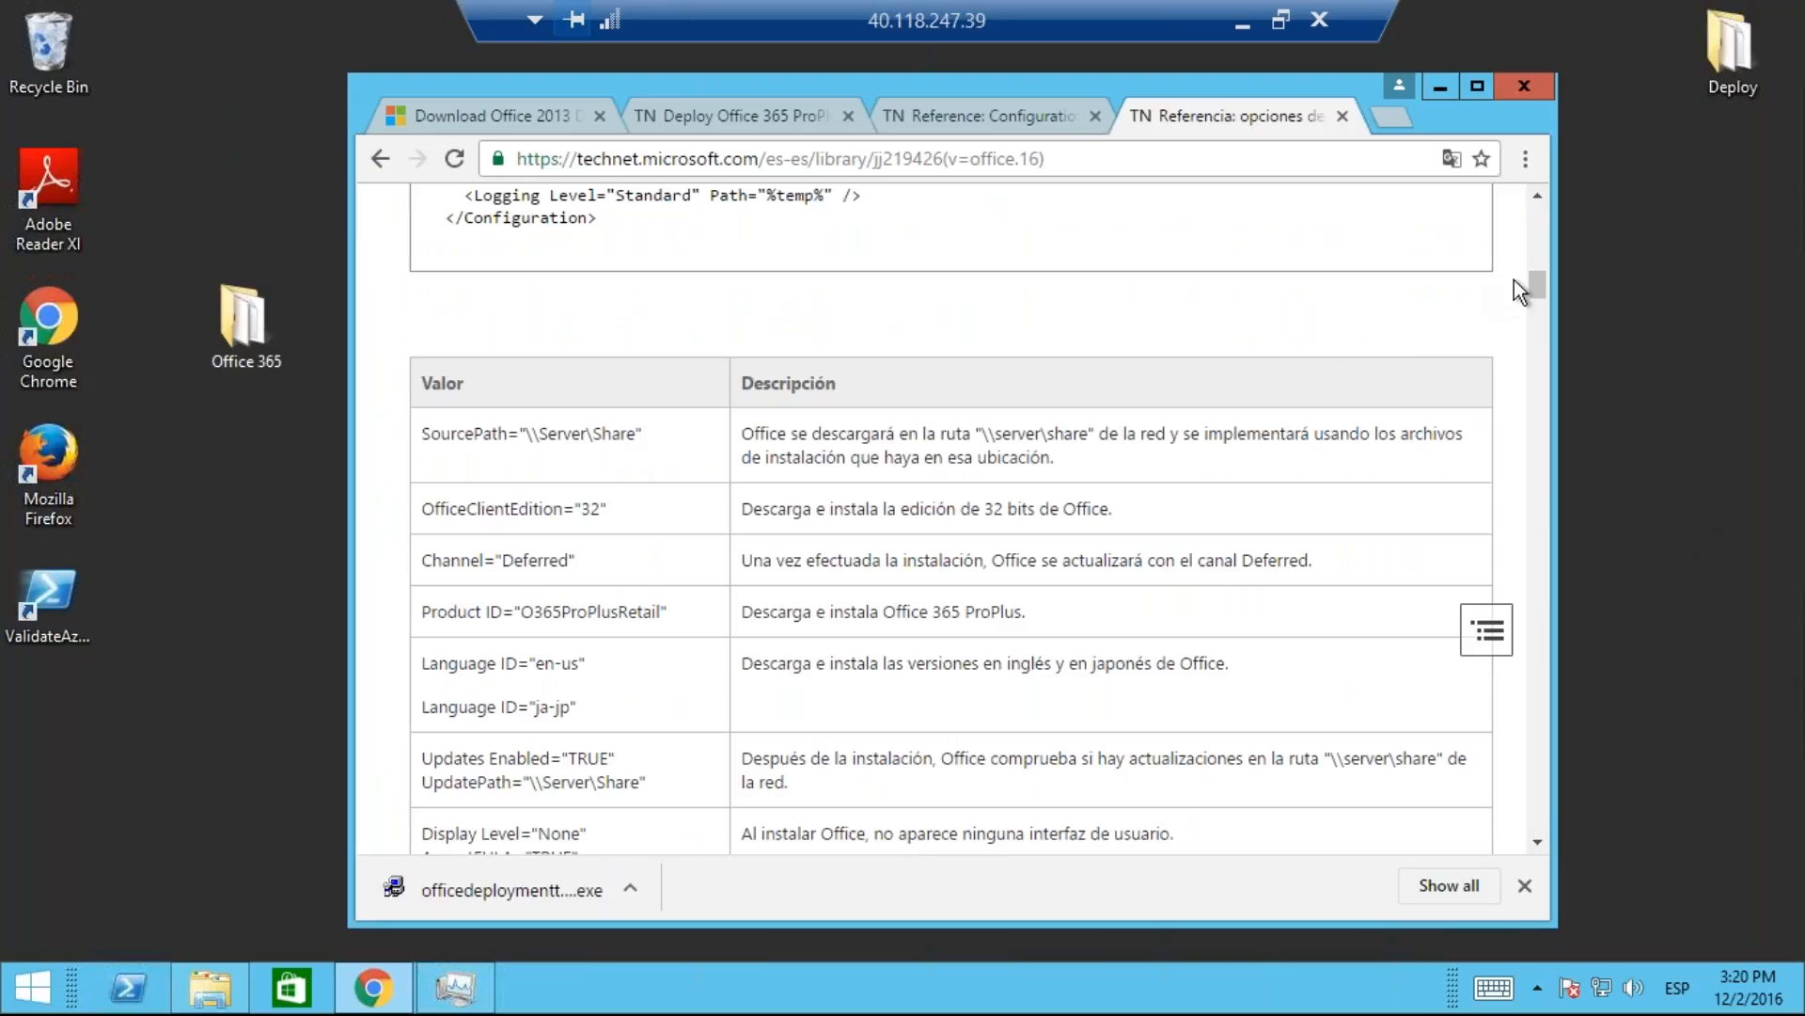
Step: Reposition the Chrome window and bring up the Deploy Office 365 ProPlus article at its "Tasks to perform before you deploy" table
{"action": "left_click_drag", "start_coordinate": [1538, 274], "coordinate": [1539, 193]}
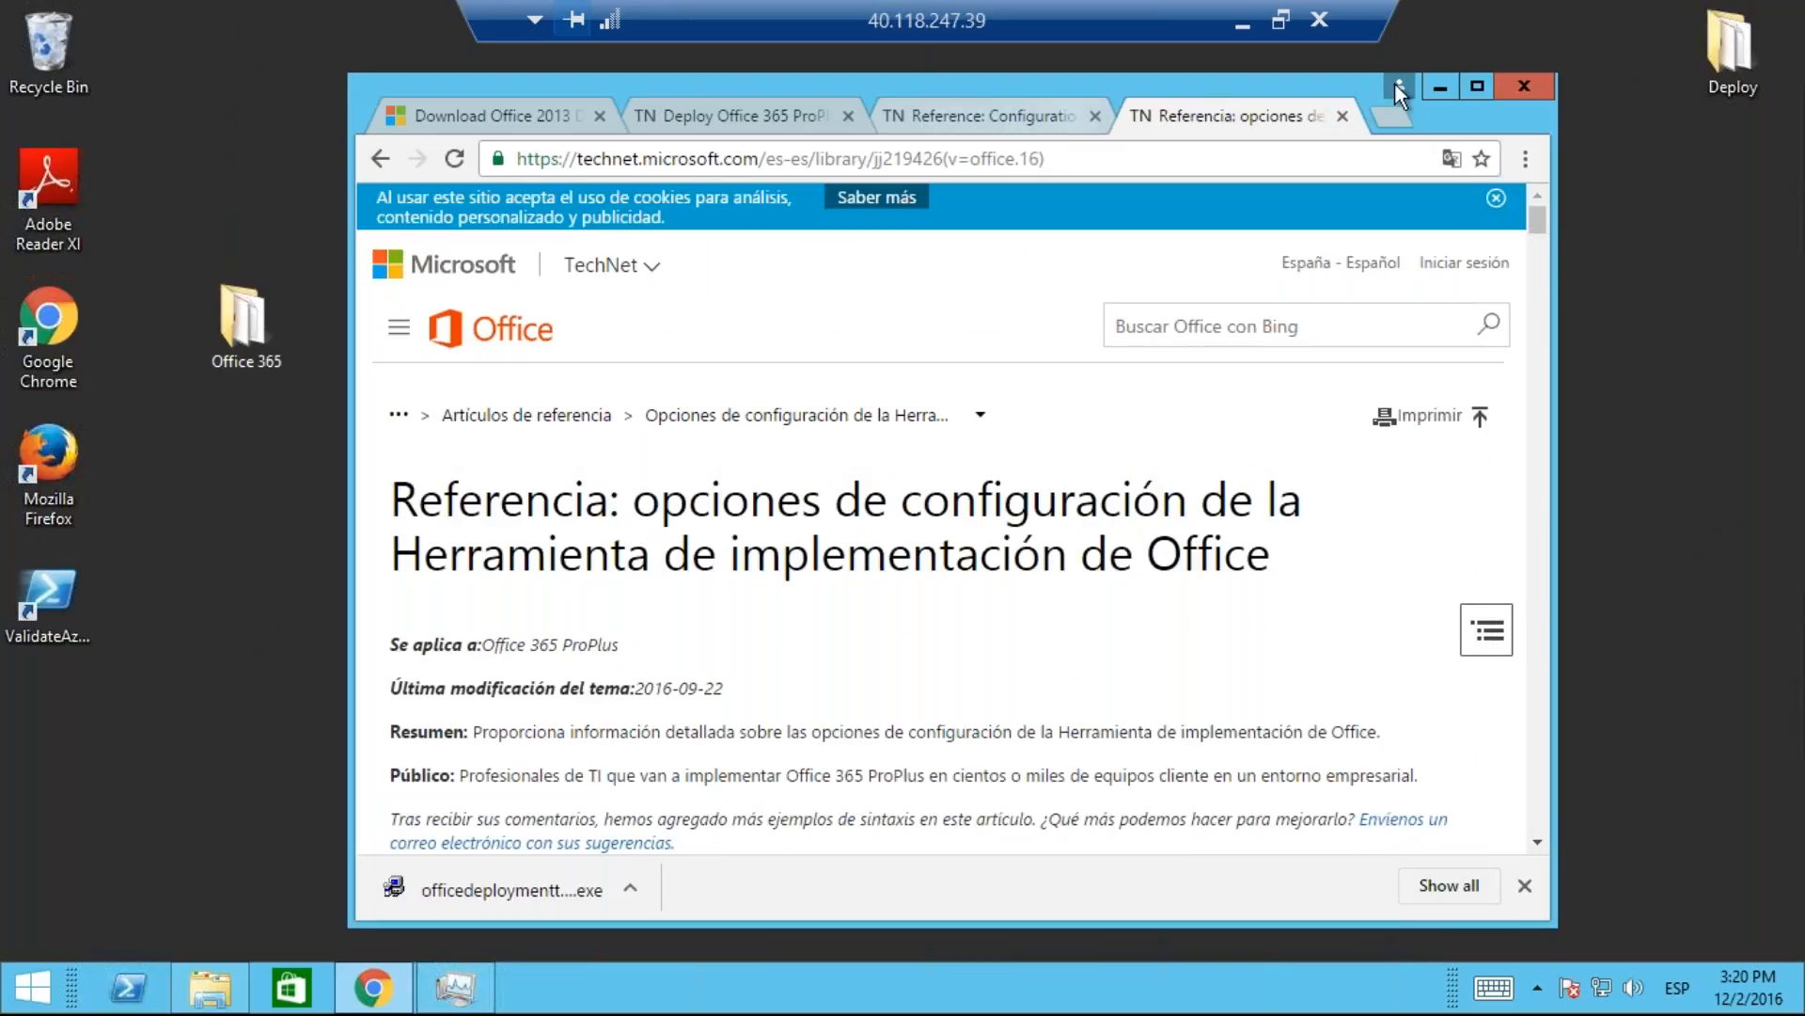
{"action": "left_click_drag", "start_coordinate": [1002, 88], "coordinate": [1081, 94]}
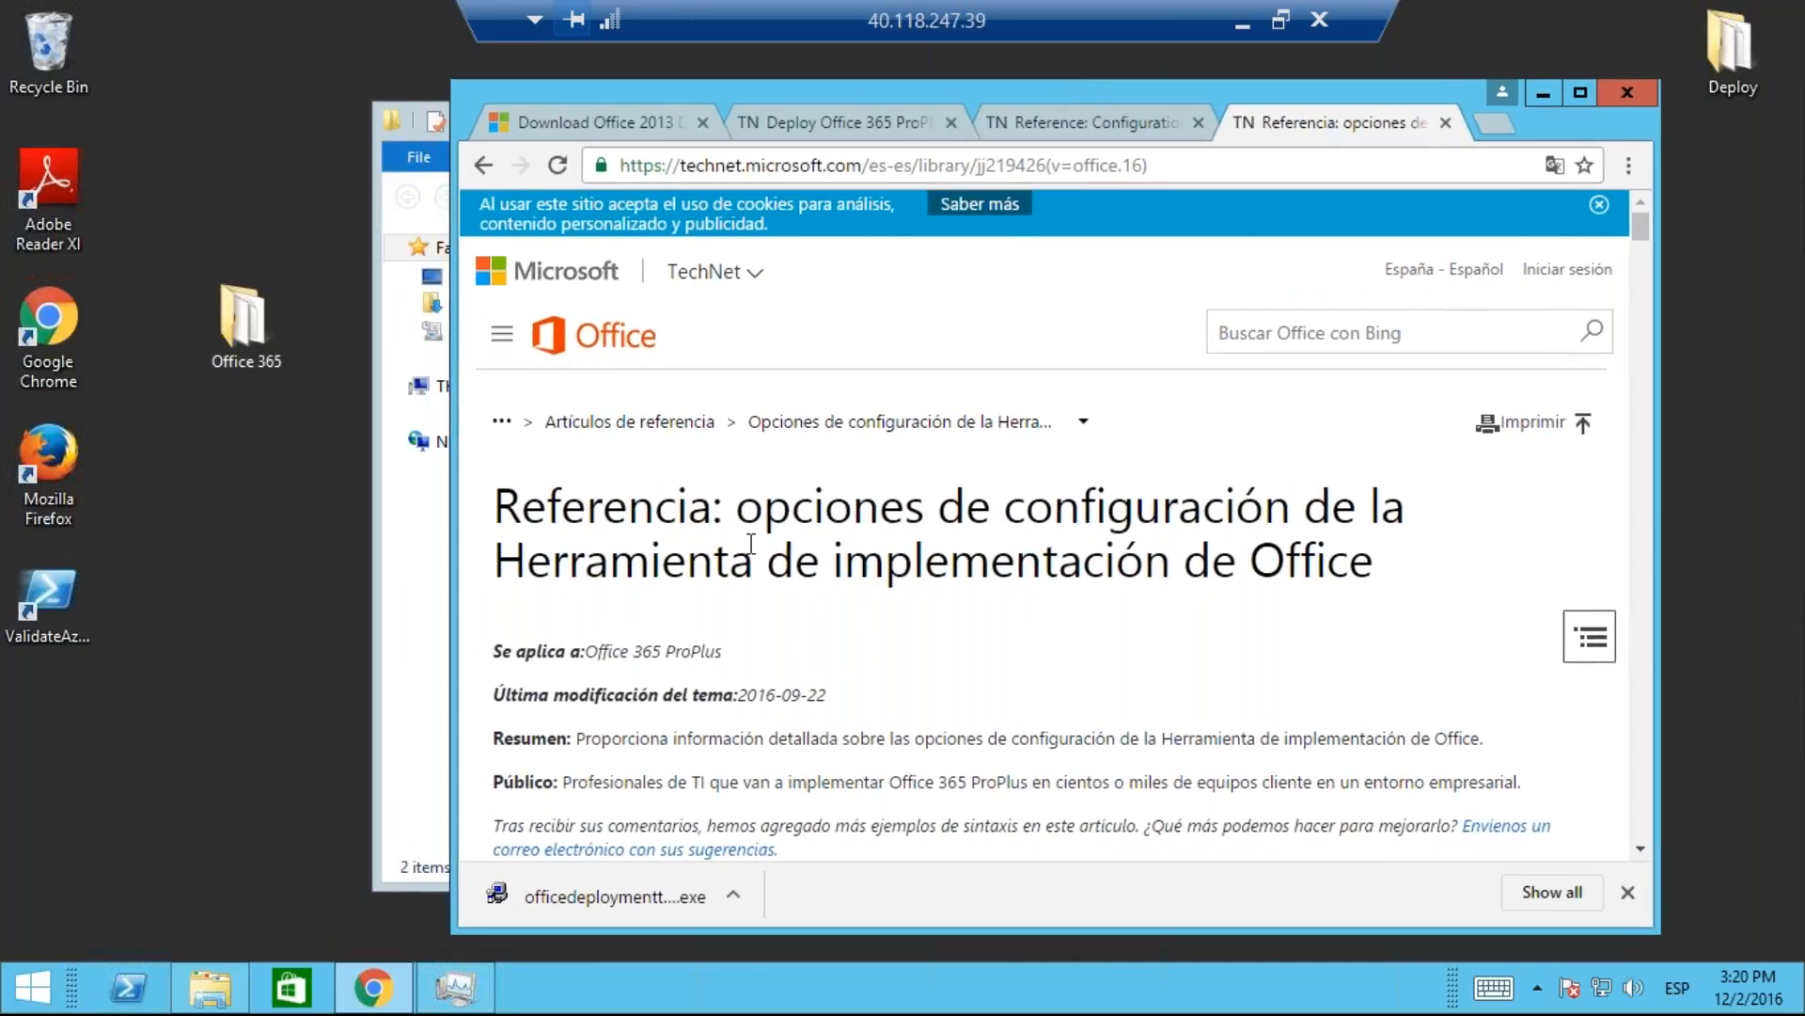
{"action": "left_click", "coordinate": [591, 119]}
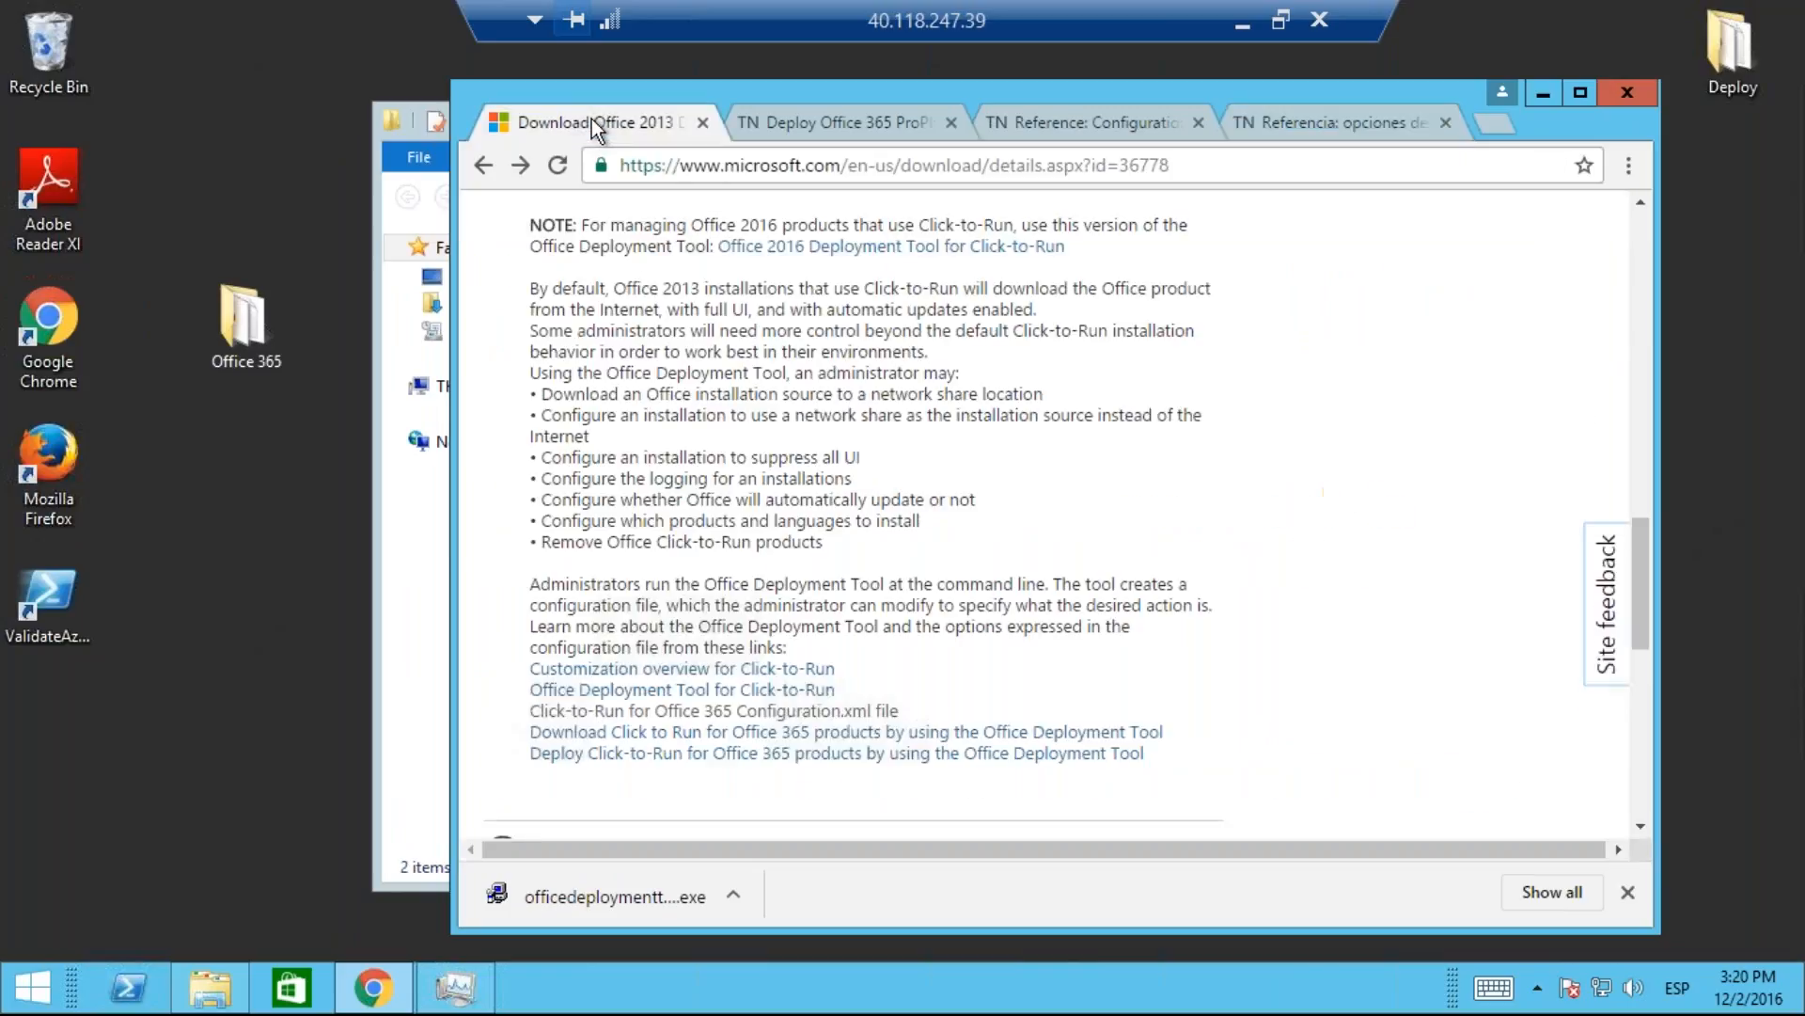
{"action": "left_click", "coordinate": [854, 126]}
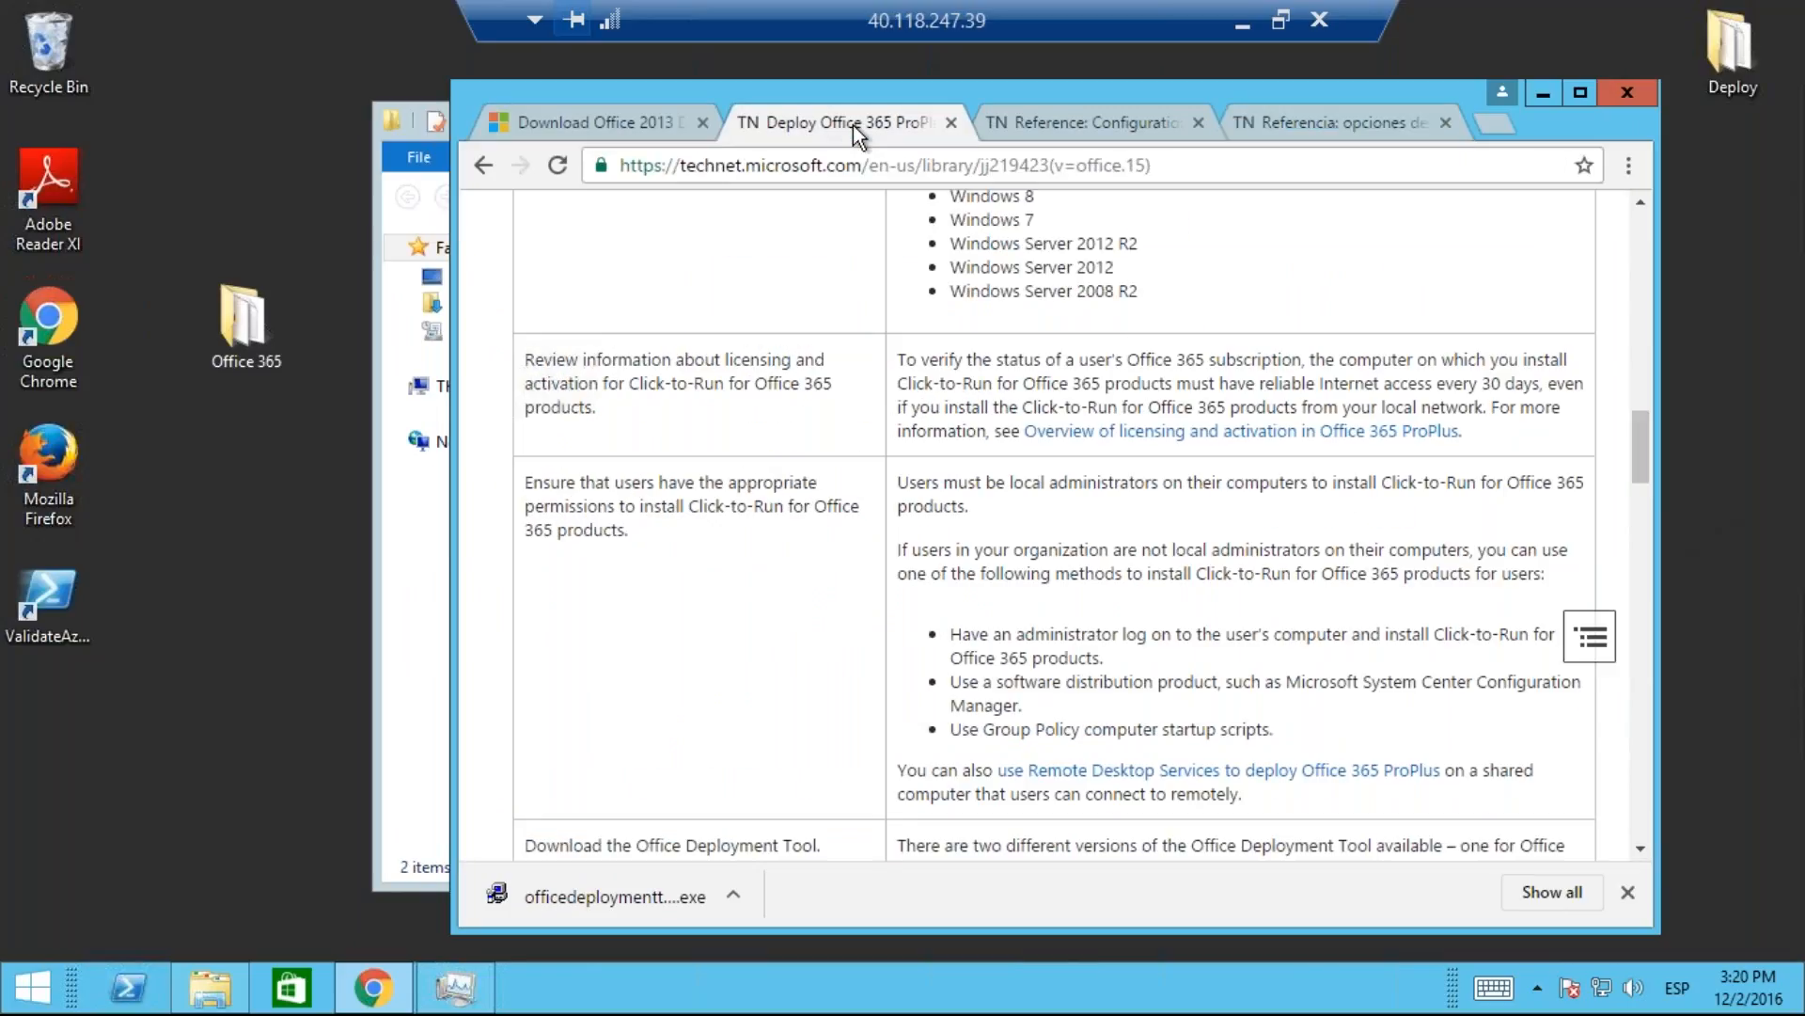
{"action": "scroll", "coordinate": [1053, 527], "scroll_direction": "up", "scroll_amount": 4}
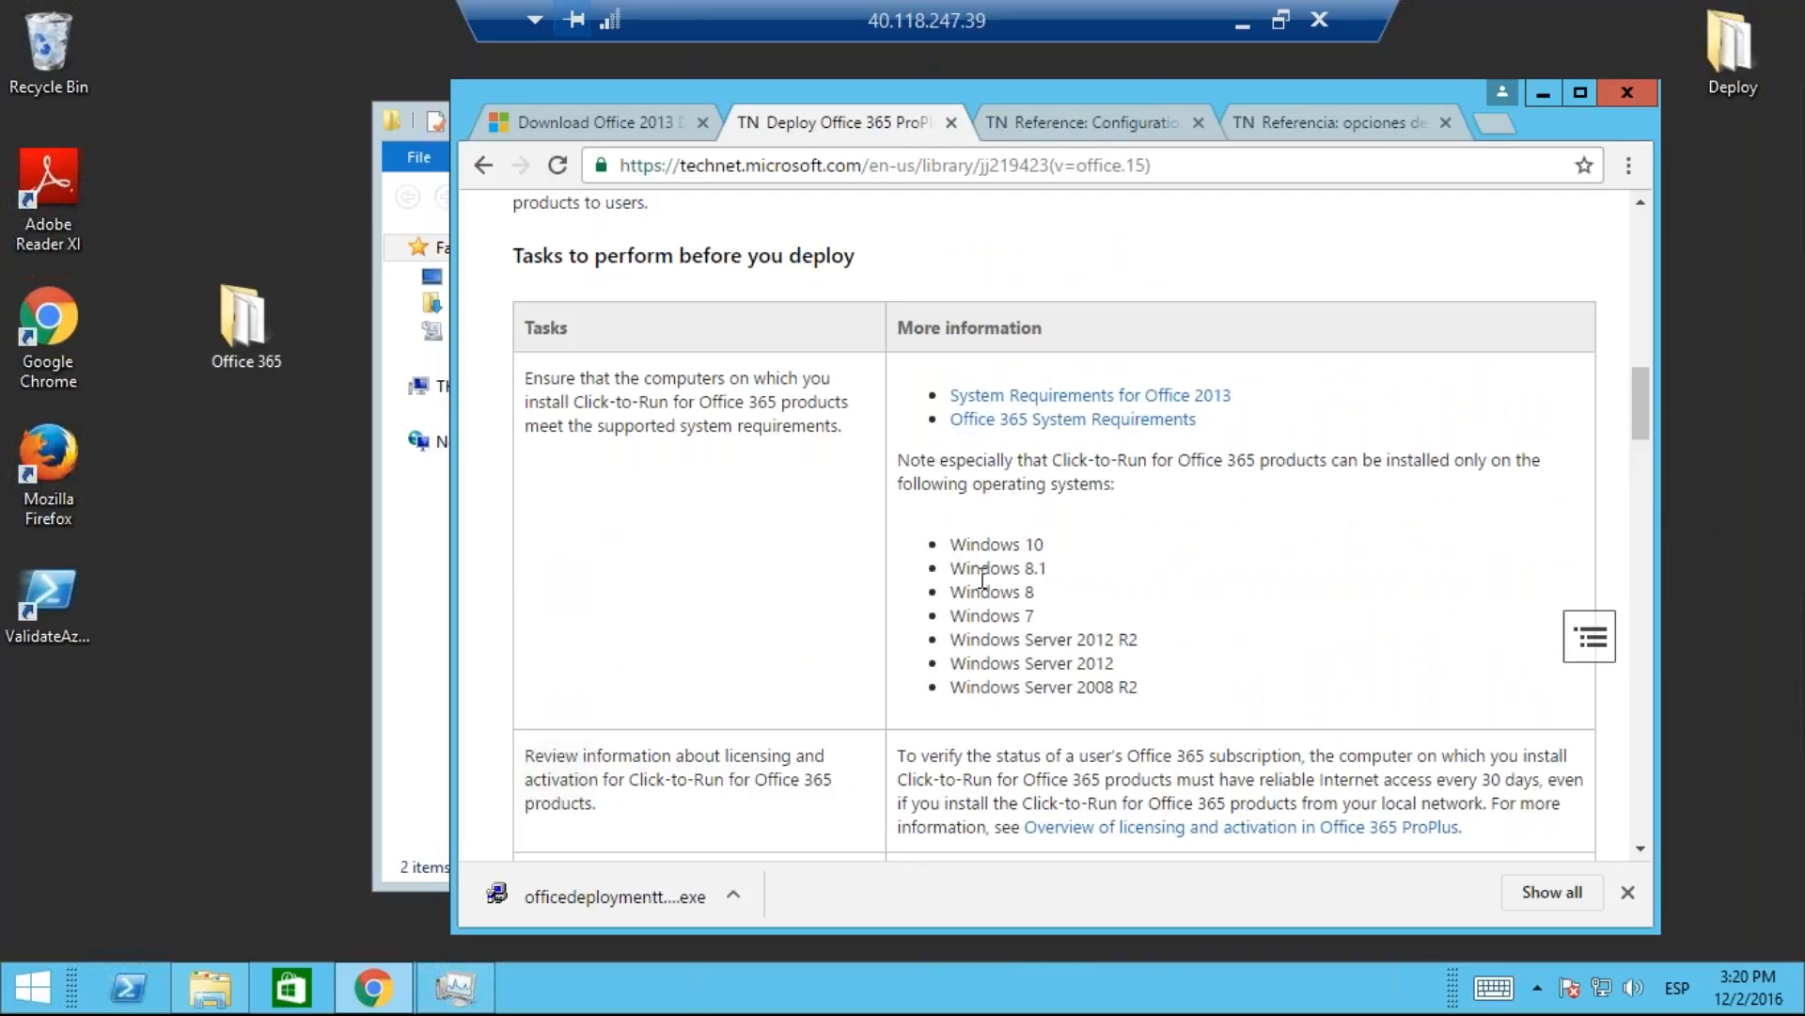
Step: Examine the supported Windows client and server versions in the pre-deployment tasks table, closing Chrome's downloads bar along the way
{"action": "left_click_drag", "start_coordinate": [1035, 615], "coordinate": [942, 540]}
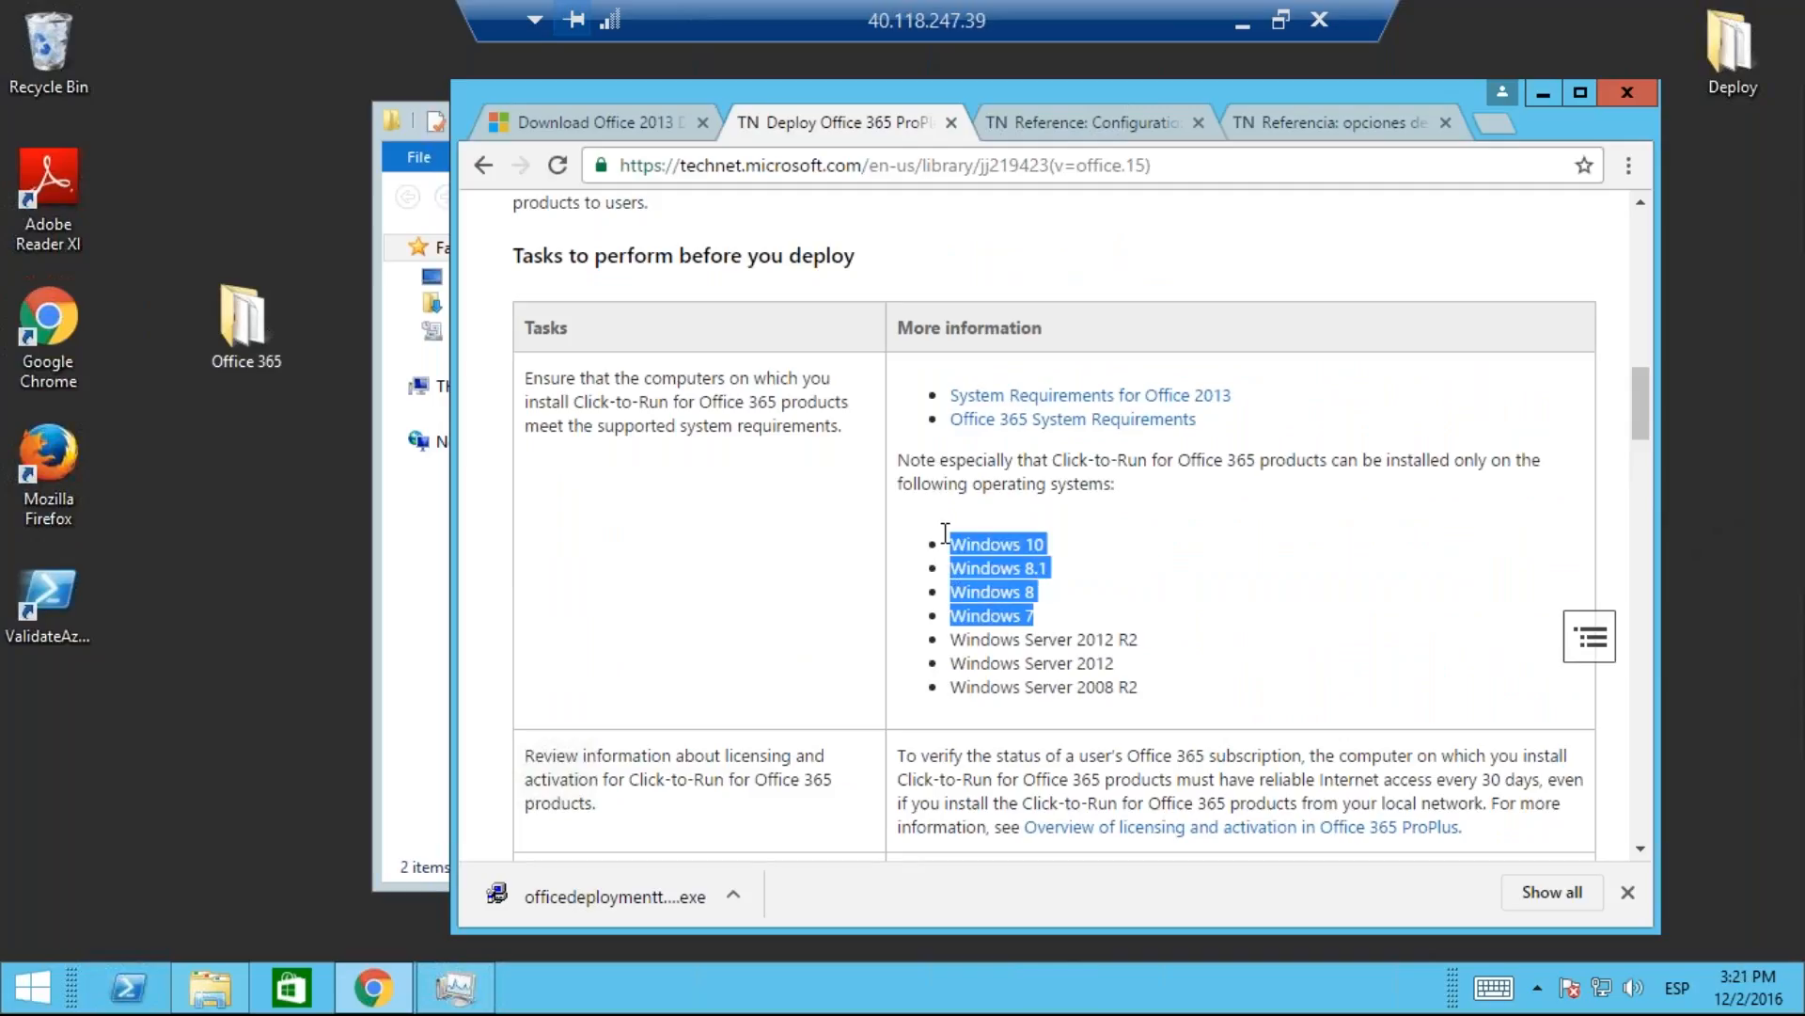
{"action": "left_click", "coordinate": [994, 646]}
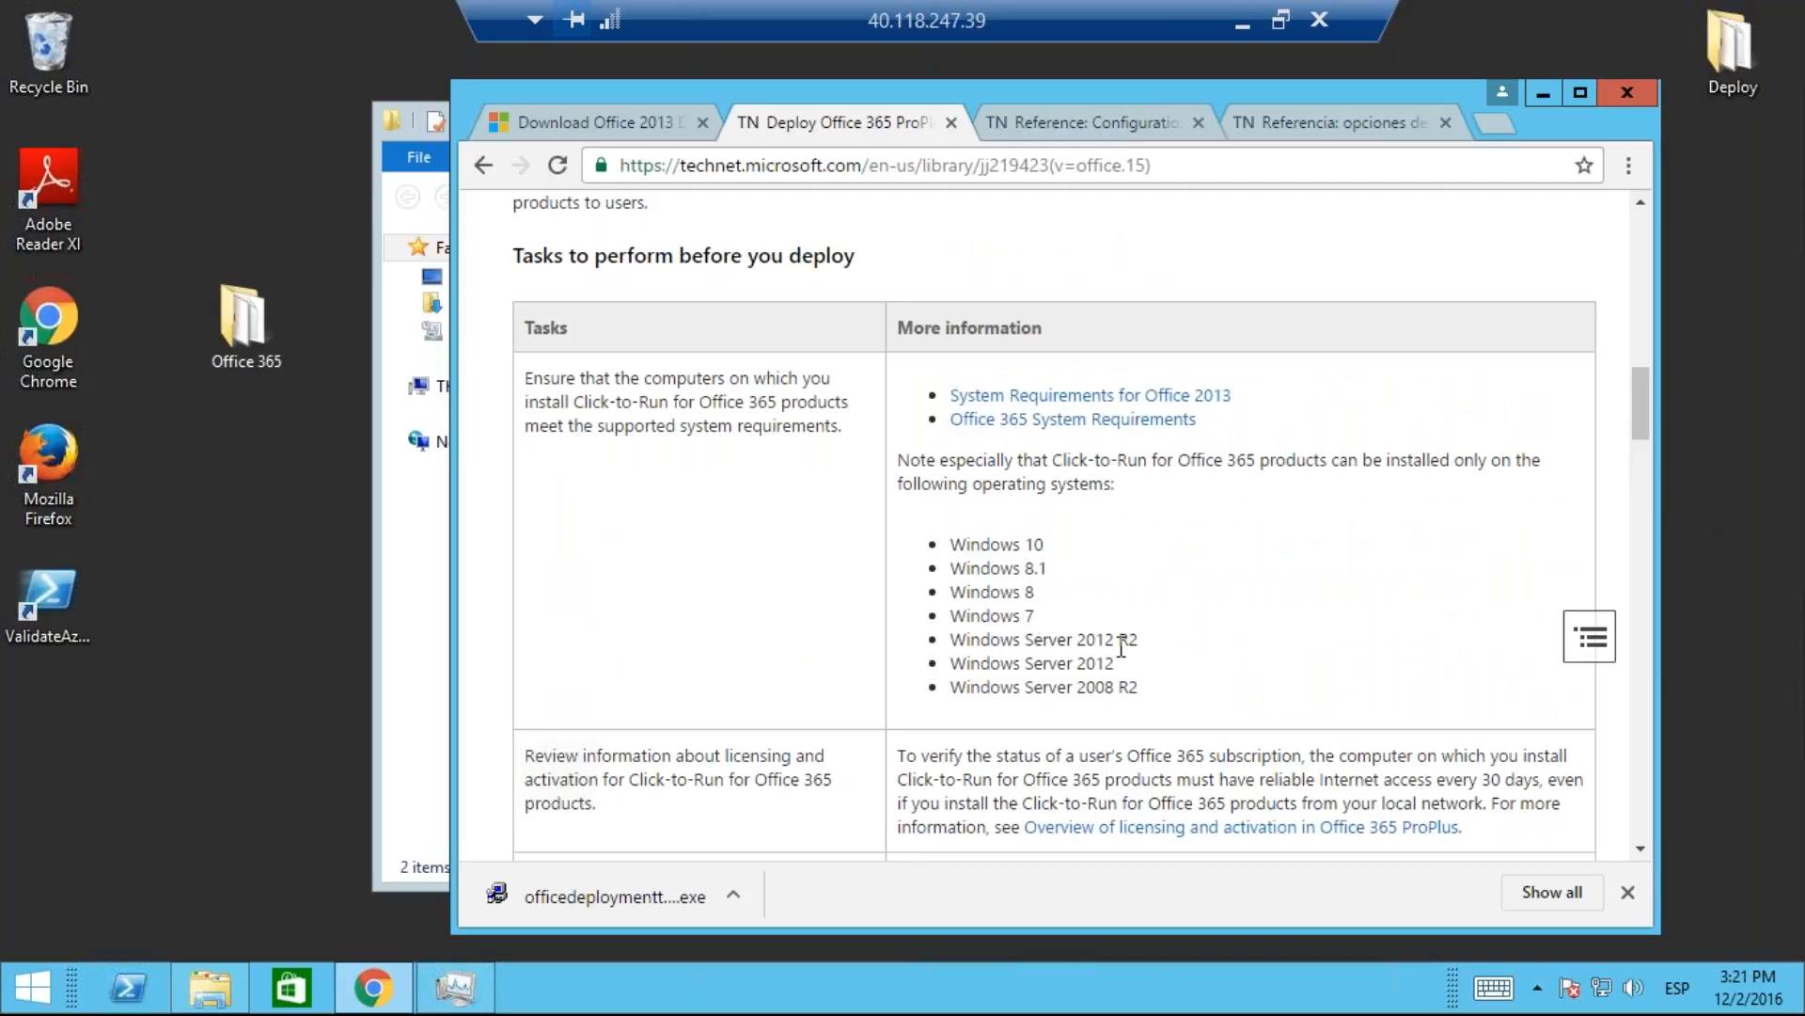
{"action": "left_click_drag", "start_coordinate": [1142, 681], "coordinate": [944, 637]}
{"action": "left_click", "coordinate": [1043, 664]}
{"action": "left_click", "coordinate": [1627, 891]}
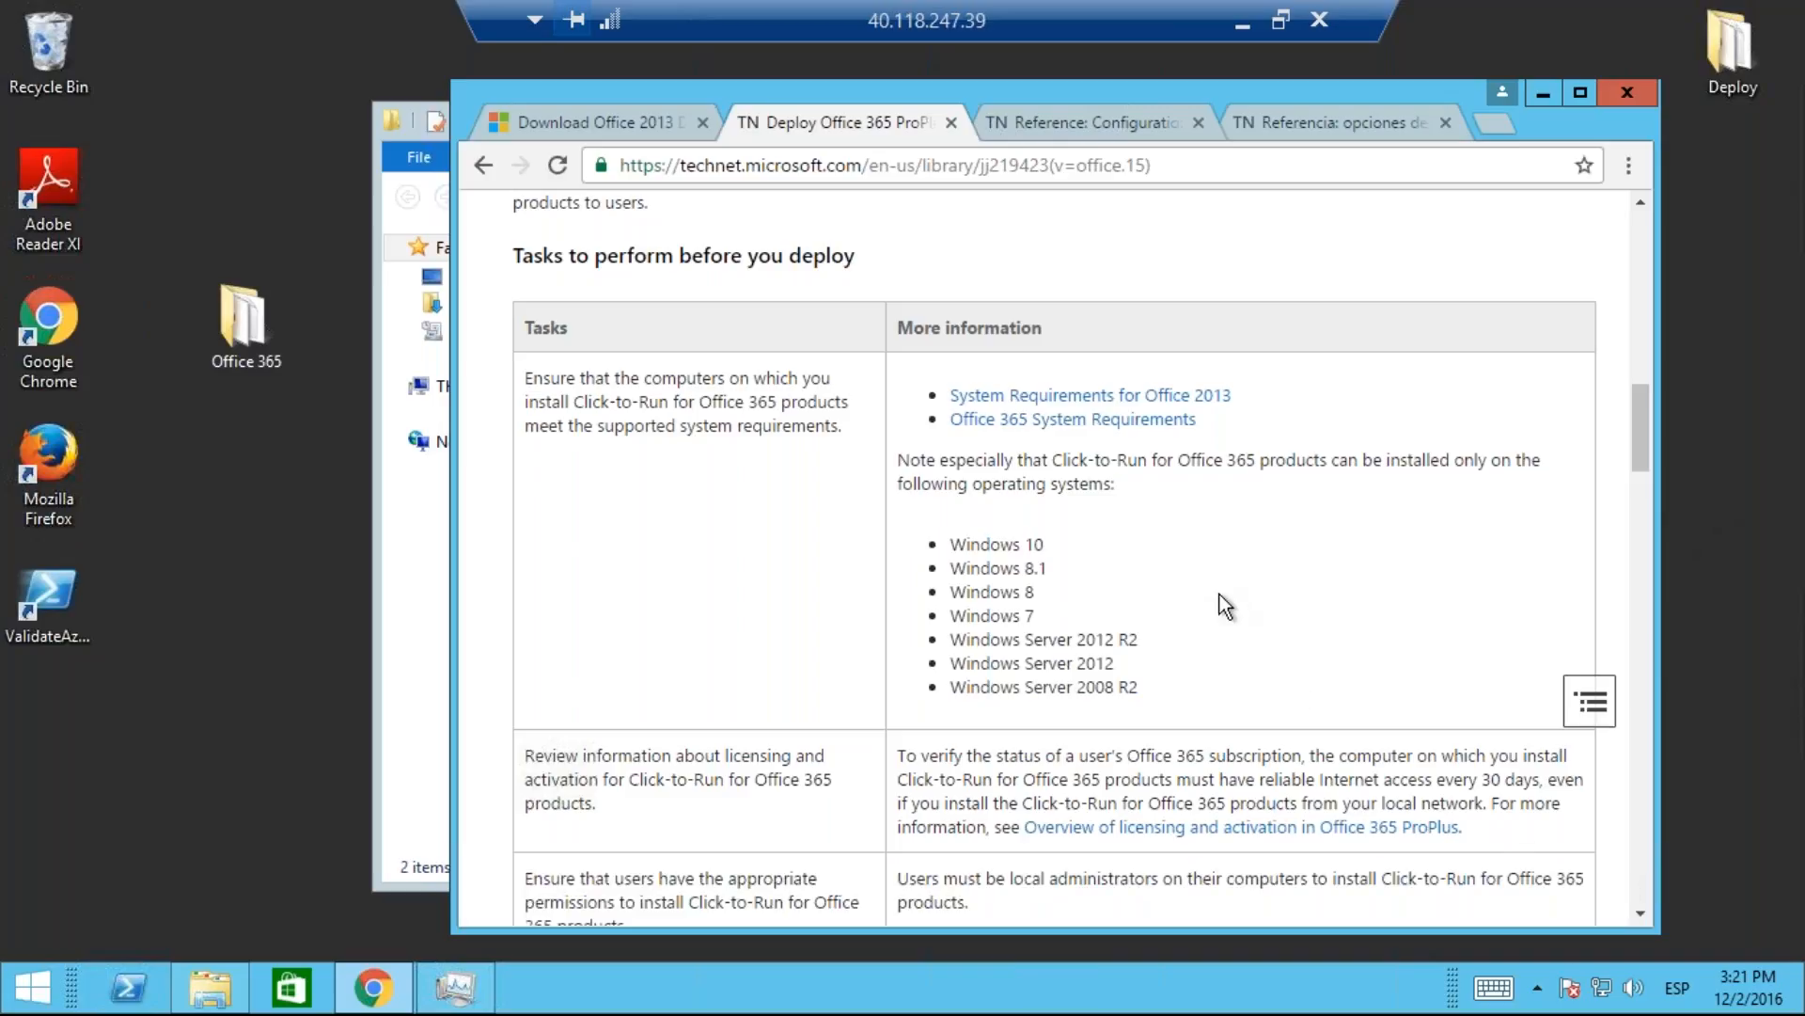
{"action": "scroll", "coordinate": [1220, 594], "scroll_direction": "down", "scroll_amount": 1}
{"action": "left_click_drag", "start_coordinate": [1139, 508], "coordinate": [950, 508]}
{"action": "left_click", "coordinate": [1081, 519]}
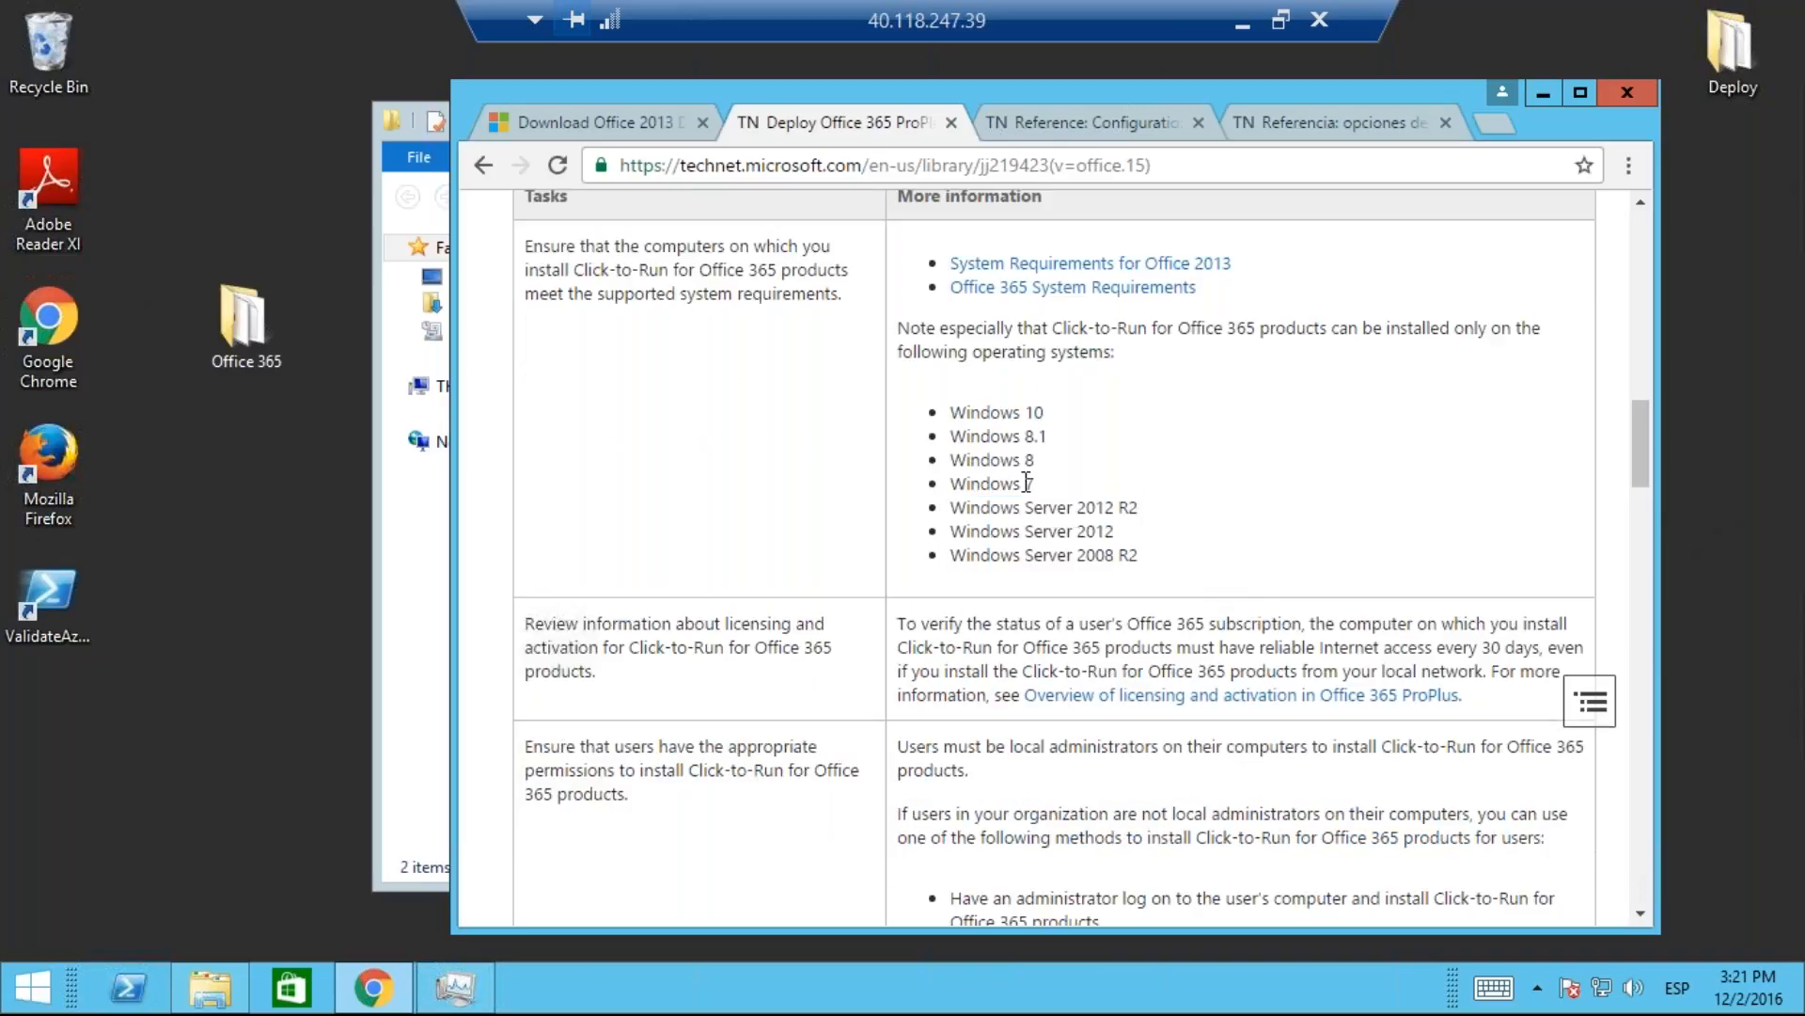
{"action": "triple_click", "coordinate": [975, 485]}
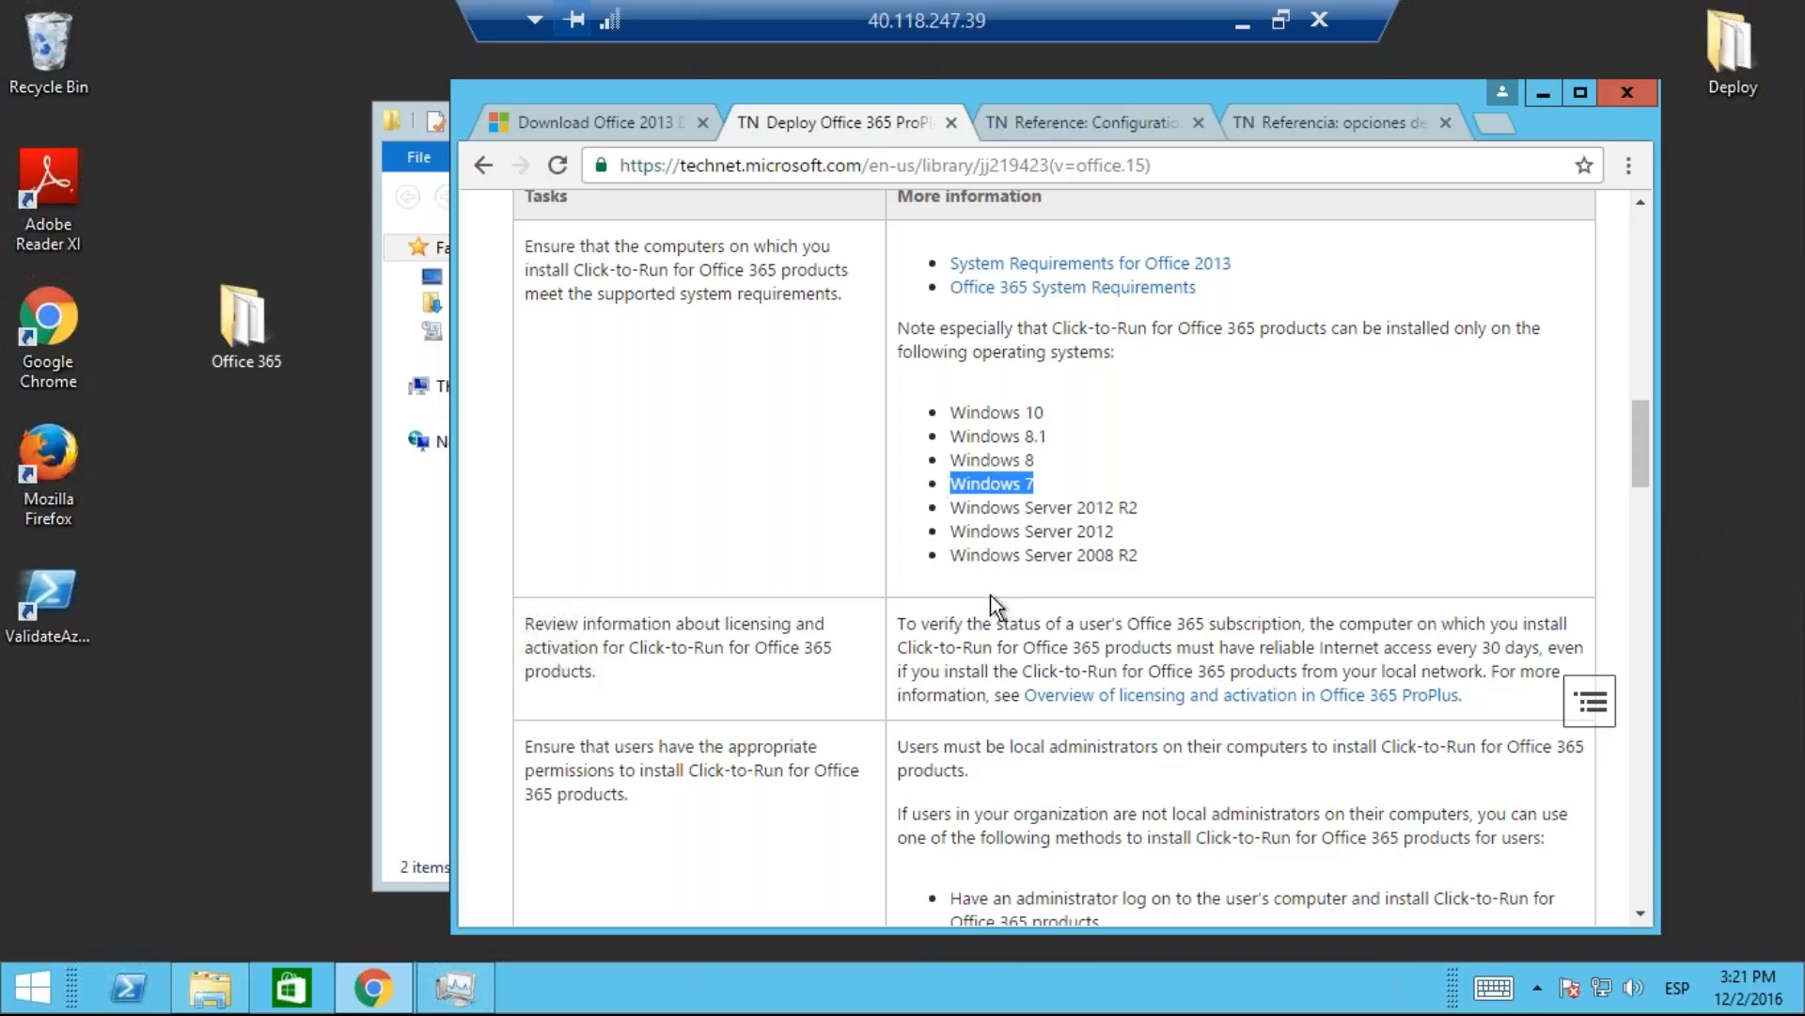
{"action": "left_click", "coordinate": [1140, 553]}
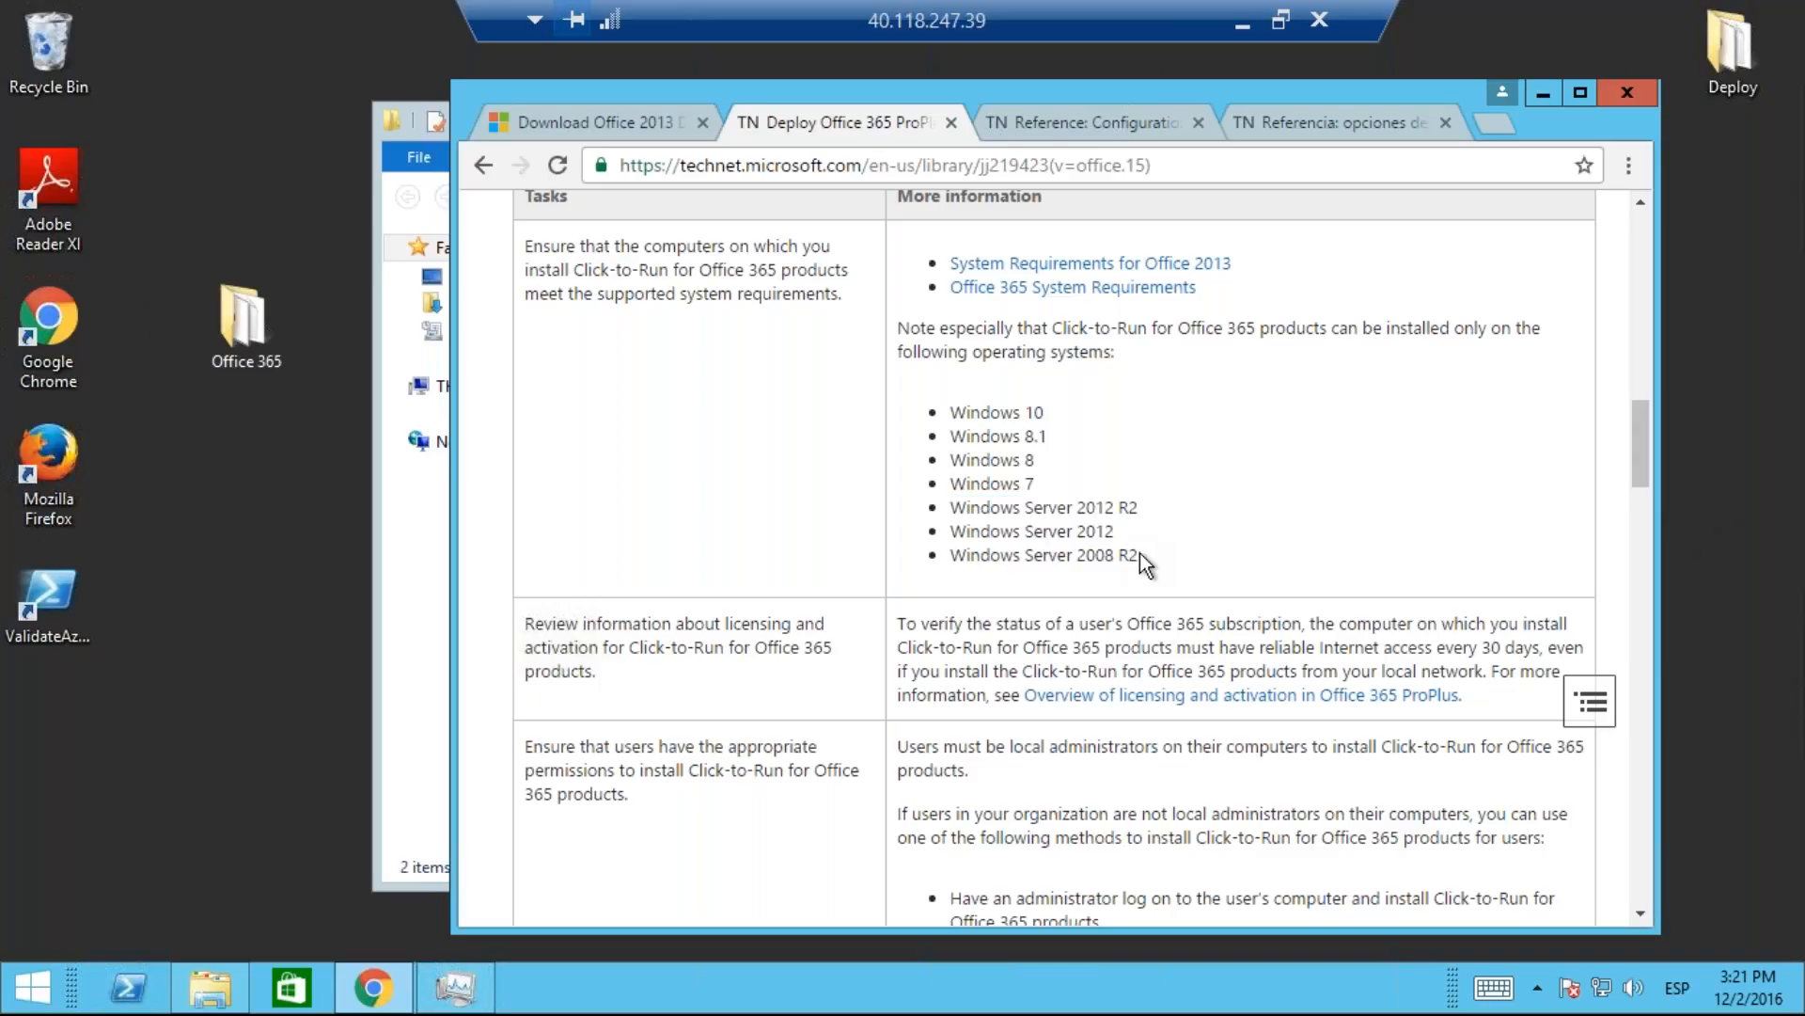
{"action": "left_click_drag", "start_coordinate": [1138, 555], "coordinate": [947, 555]}
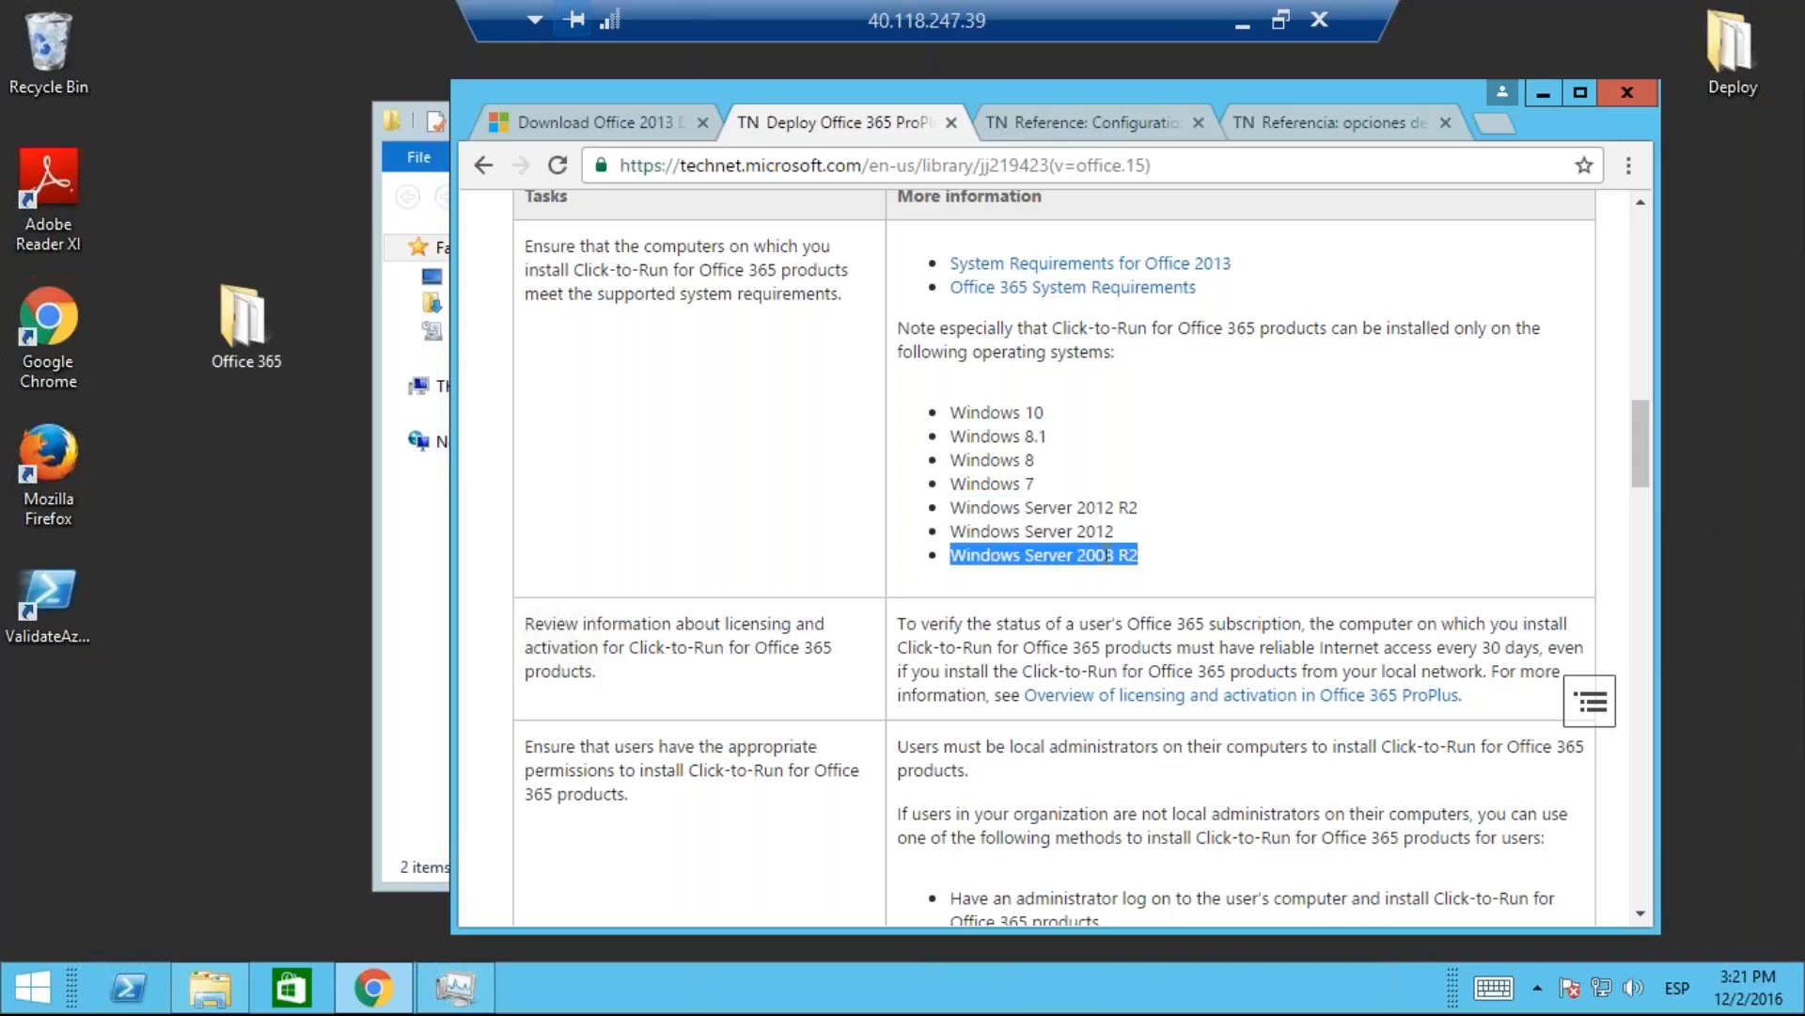
{"action": "left_click", "coordinate": [1277, 498]}
Step: Review the licensing and activation row, highlighting how often computers need Internet access ("every 30 days")
{"action": "scroll", "coordinate": [1277, 498], "scroll_direction": "down", "scroll_amount": 2}
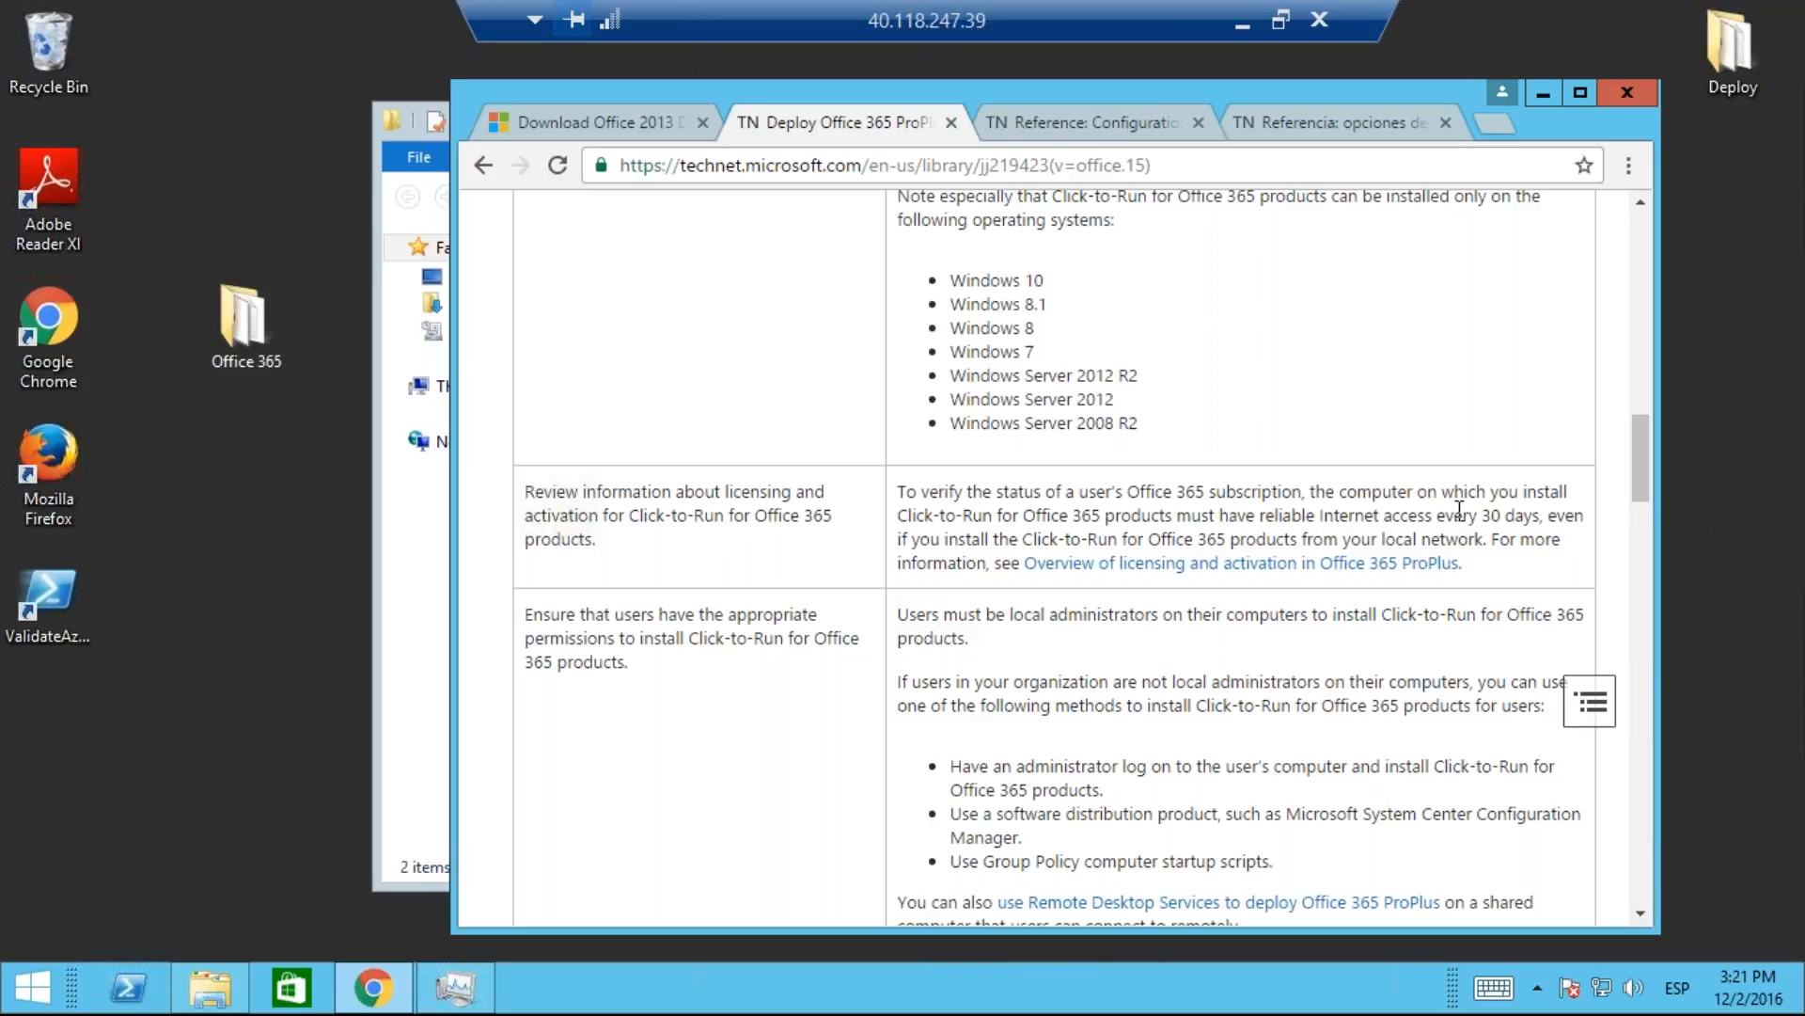
{"action": "left_click_drag", "start_coordinate": [1436, 515], "coordinate": [1540, 516]}
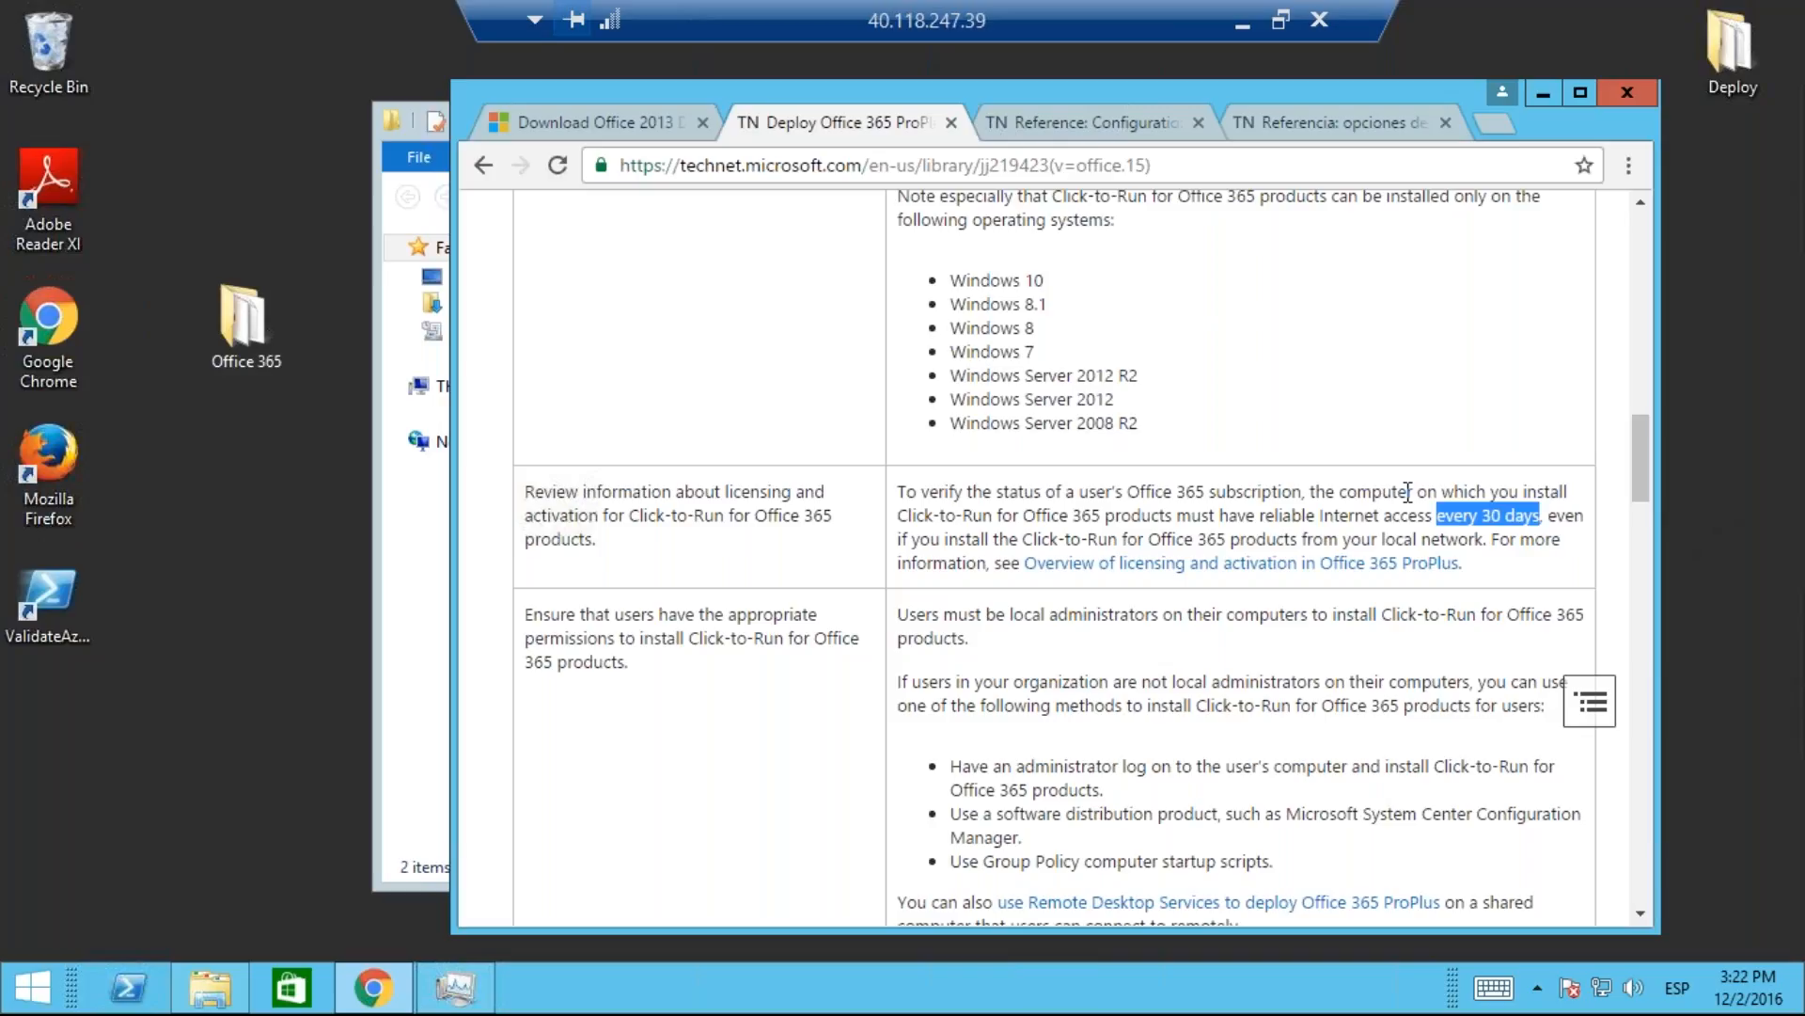
{"action": "left_click", "coordinate": [1237, 675]}
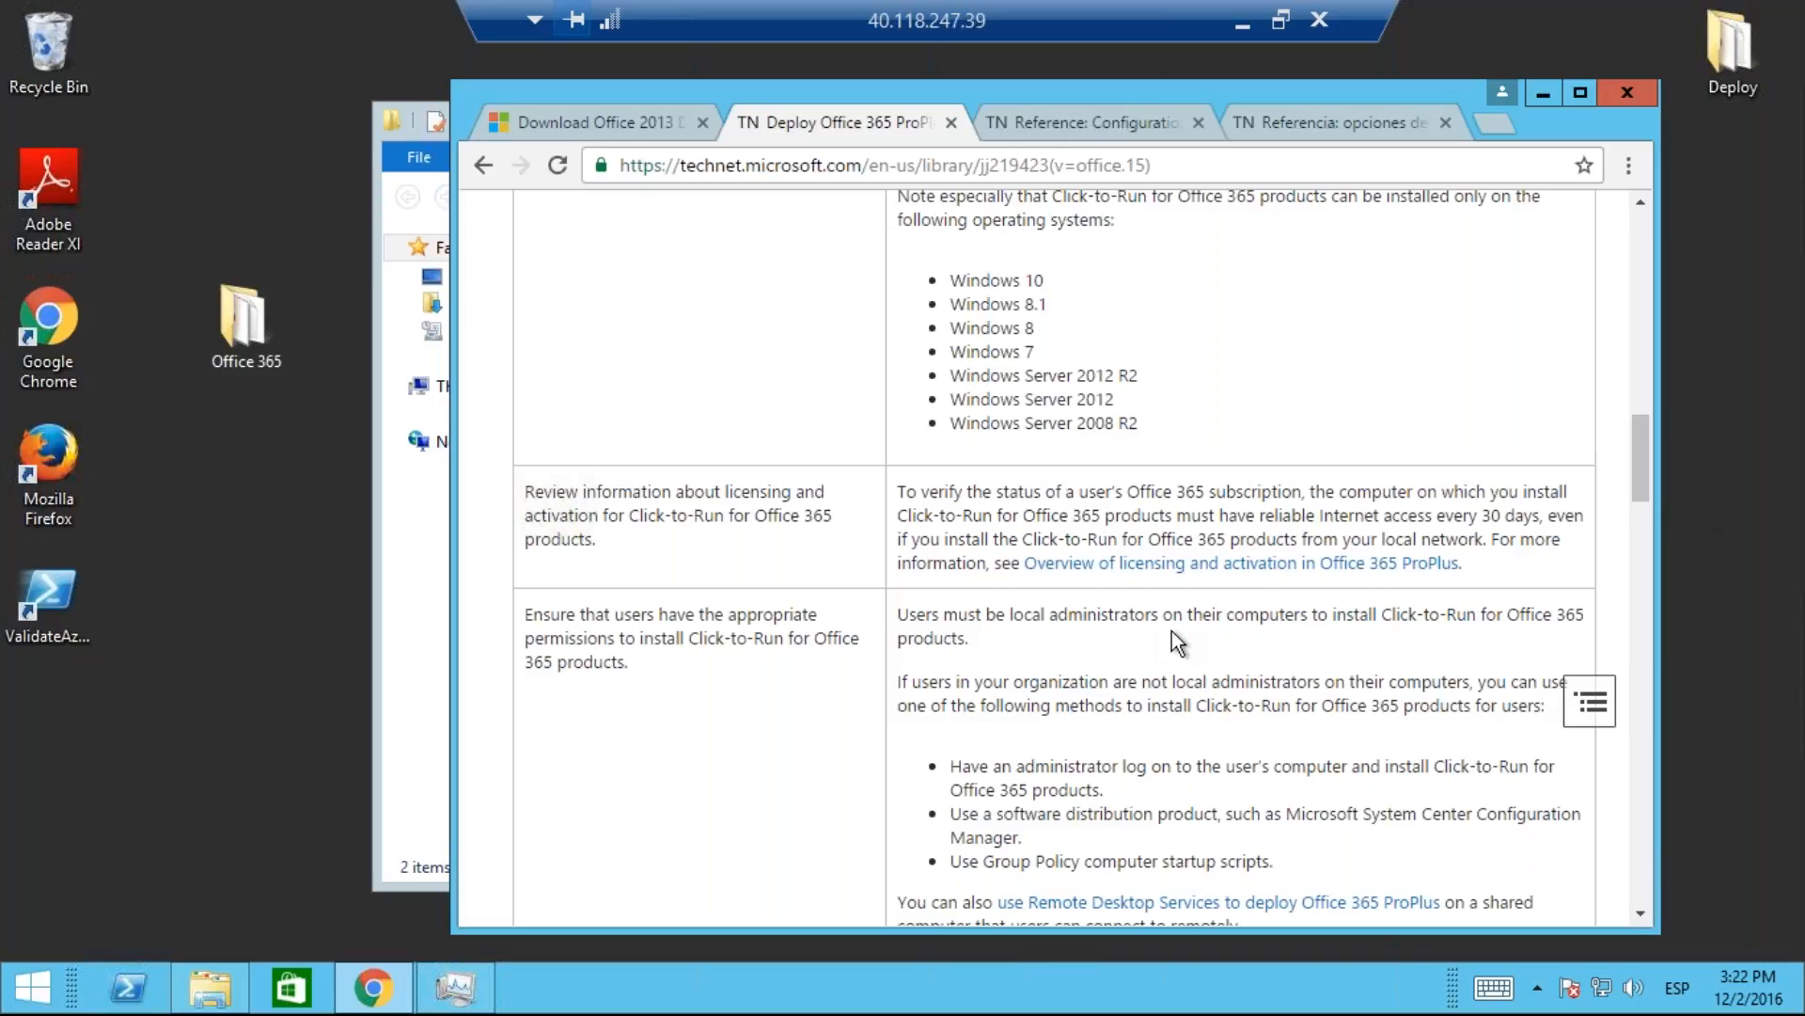
{"action": "scroll", "coordinate": [1396, 641], "scroll_direction": "up", "scroll_amount": 1}
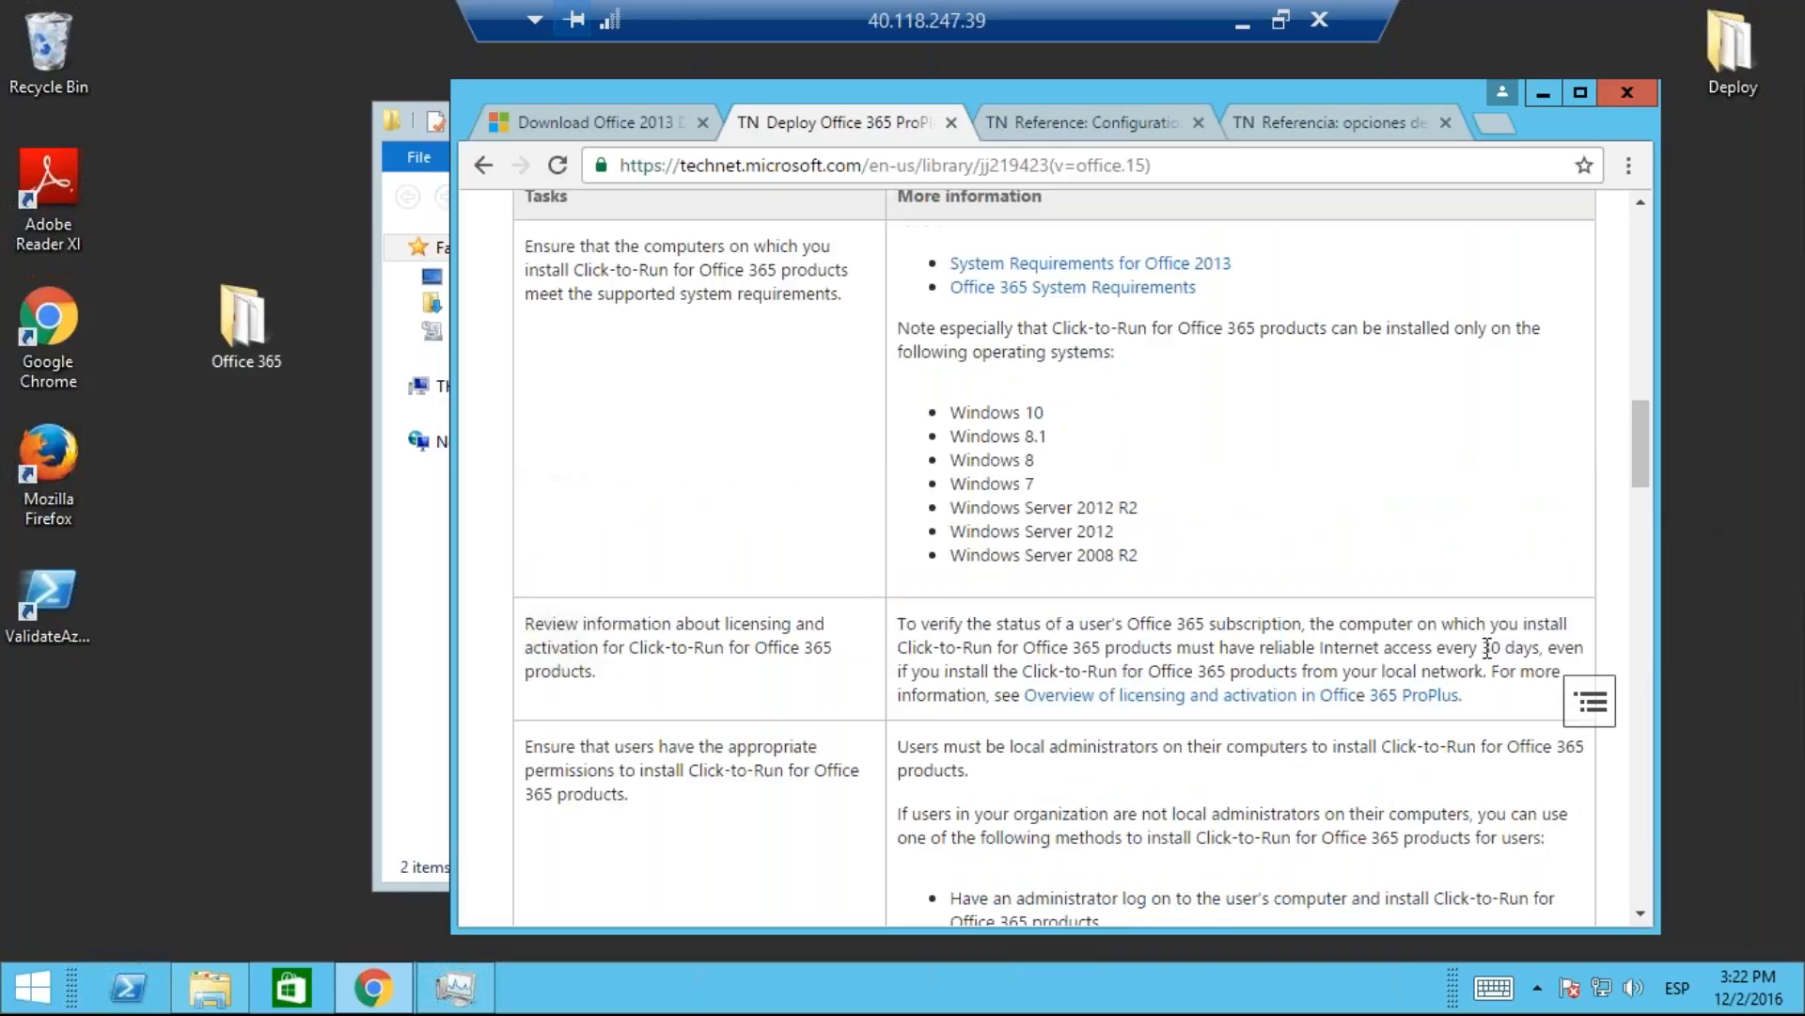
{"action": "scroll", "coordinate": [1477, 621], "scroll_direction": "up", "scroll_amount": 1}
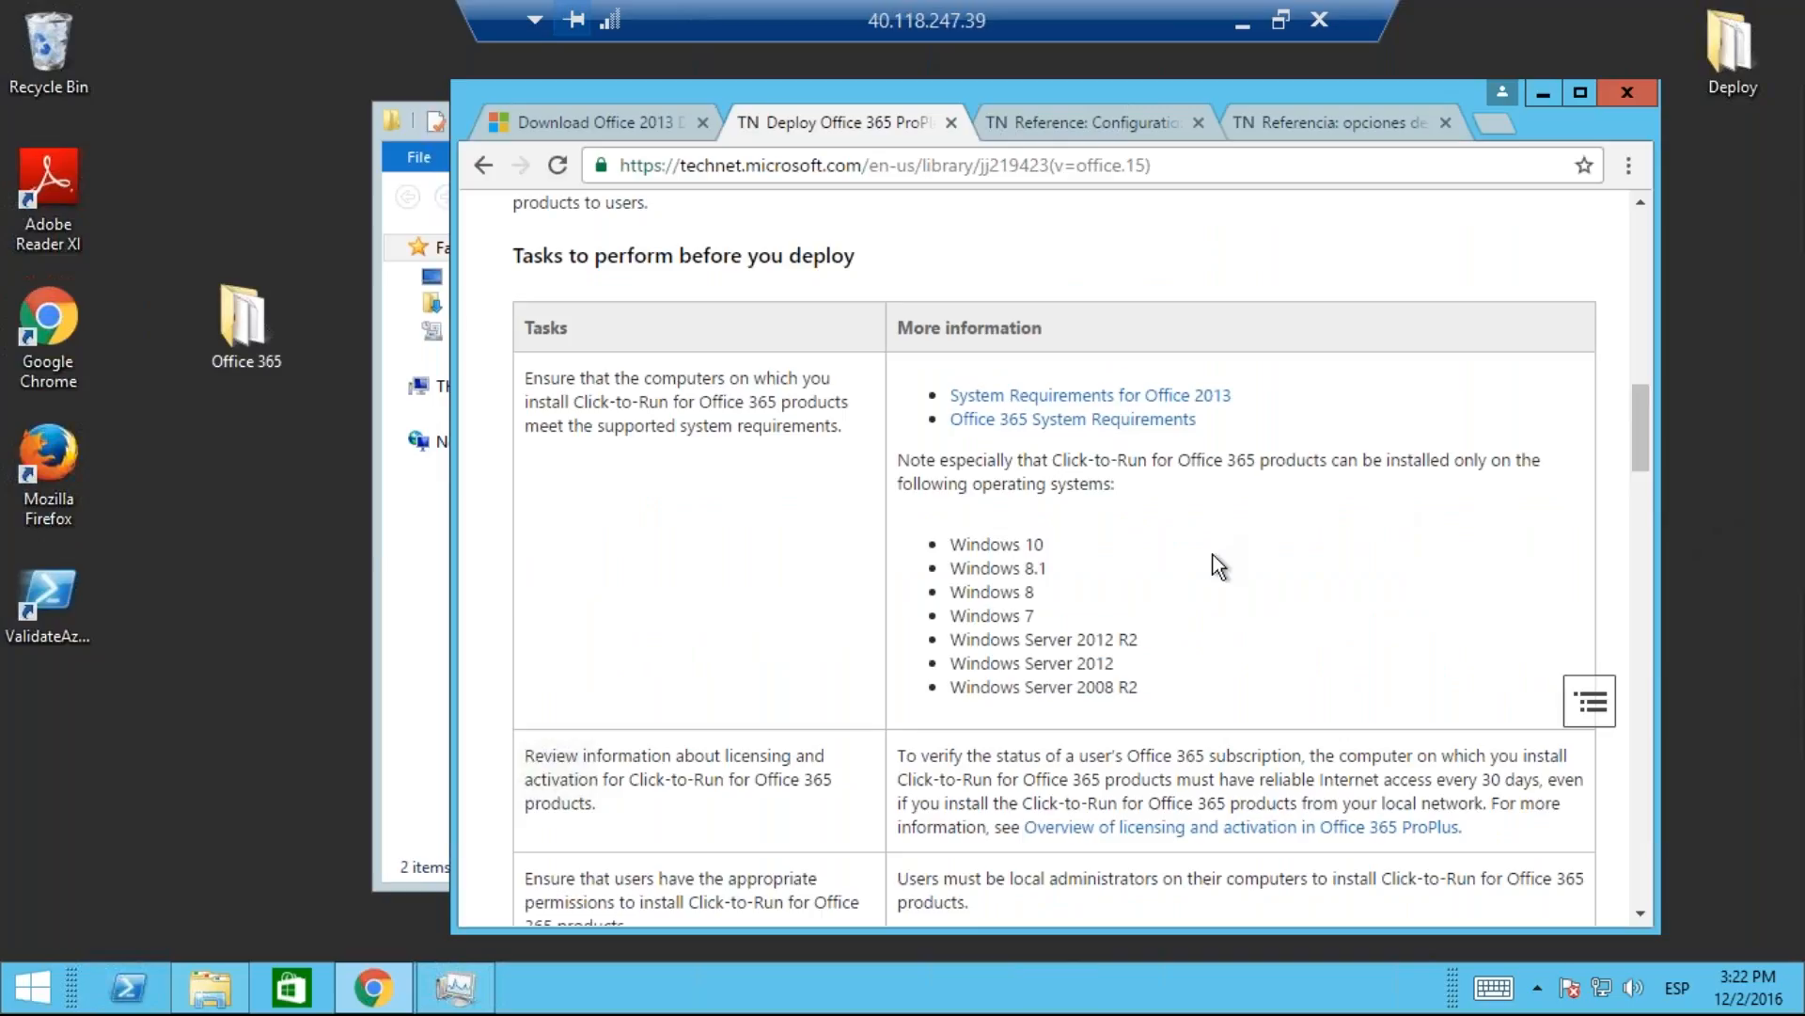
Step: Highlight the pre-deployment tasks heading and system requirements row for review, and minimize Chrome
{"action": "left_click_drag", "start_coordinate": [581, 255], "coordinate": [834, 461]}
{"action": "left_click", "coordinate": [988, 577]}
{"action": "left_click", "coordinate": [1540, 89]}
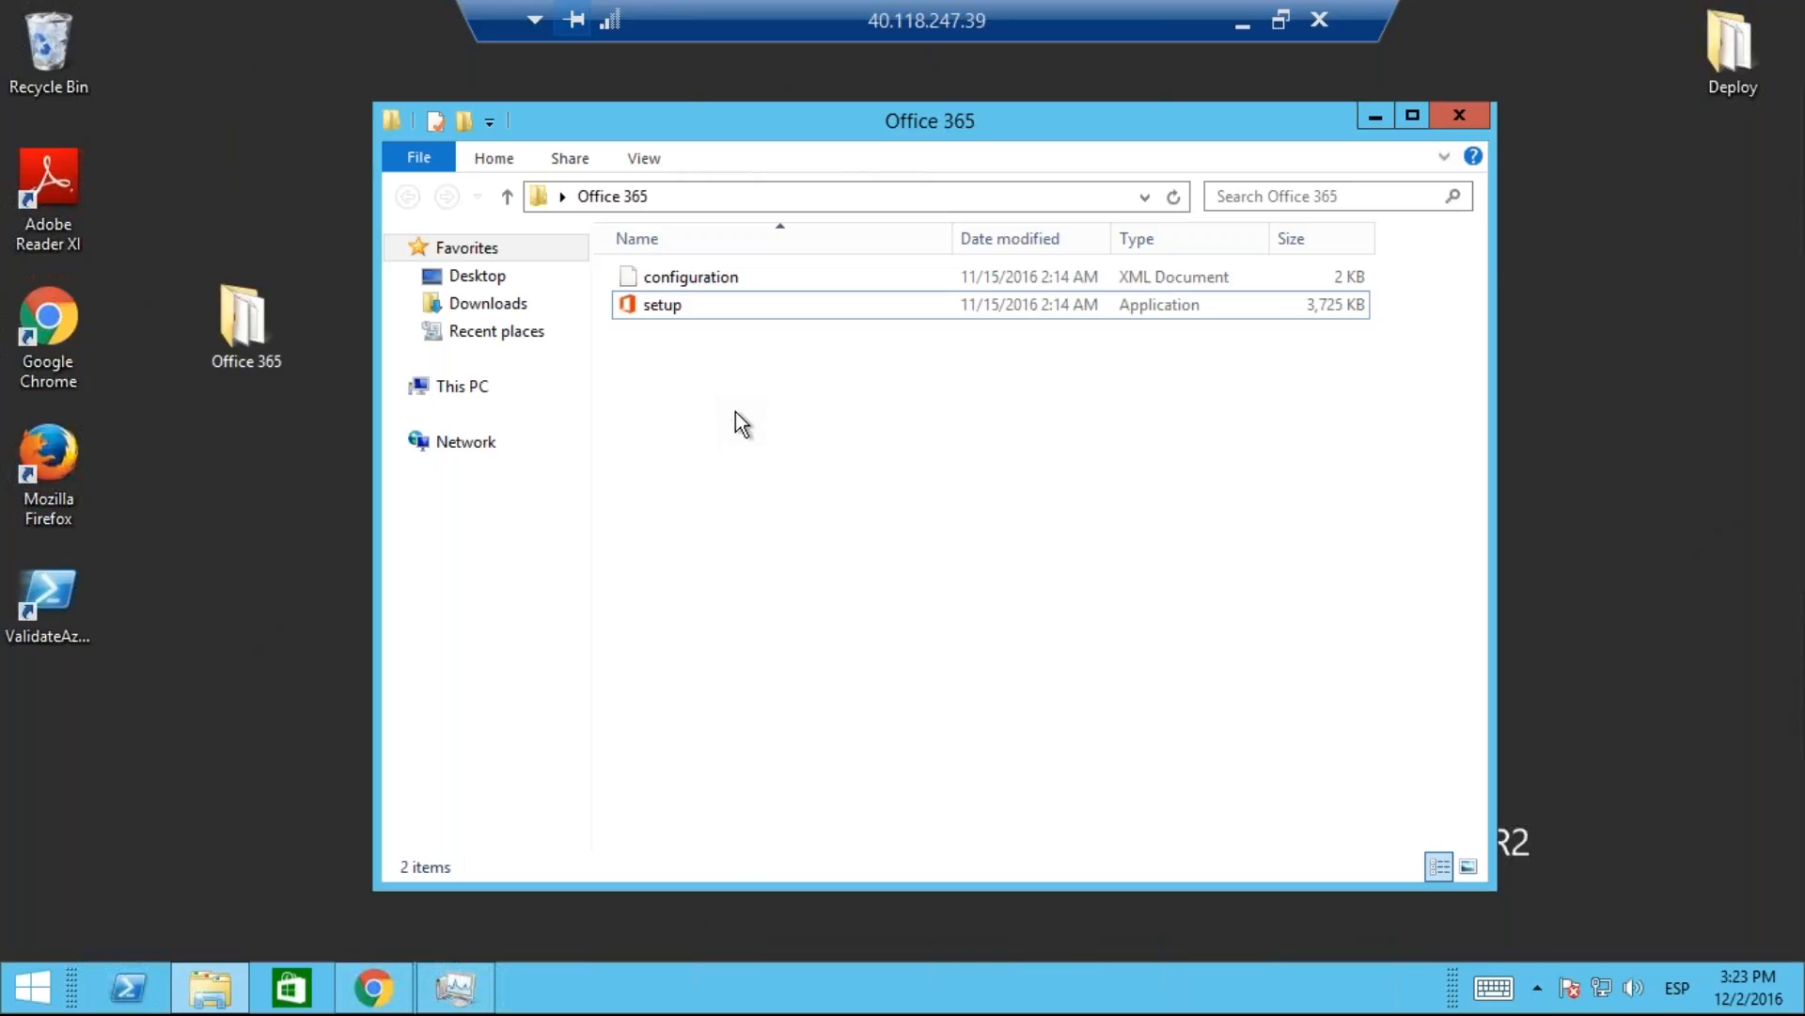
Step: Open an administrator command prompt from the Office 365 folder and place its window below the folder's file list
{"action": "mouse_move", "coordinate": [972, 126]}
{"action": "left_mouse_down"}
{"action": "mouse_move", "coordinate": [980, 150]}
{"action": "mouse_move", "coordinate": [991, 126]}
{"action": "mouse_move", "coordinate": [959, 114]}
{"action": "mouse_move", "coordinate": [974, 136]}
{"action": "left_mouse_up"}
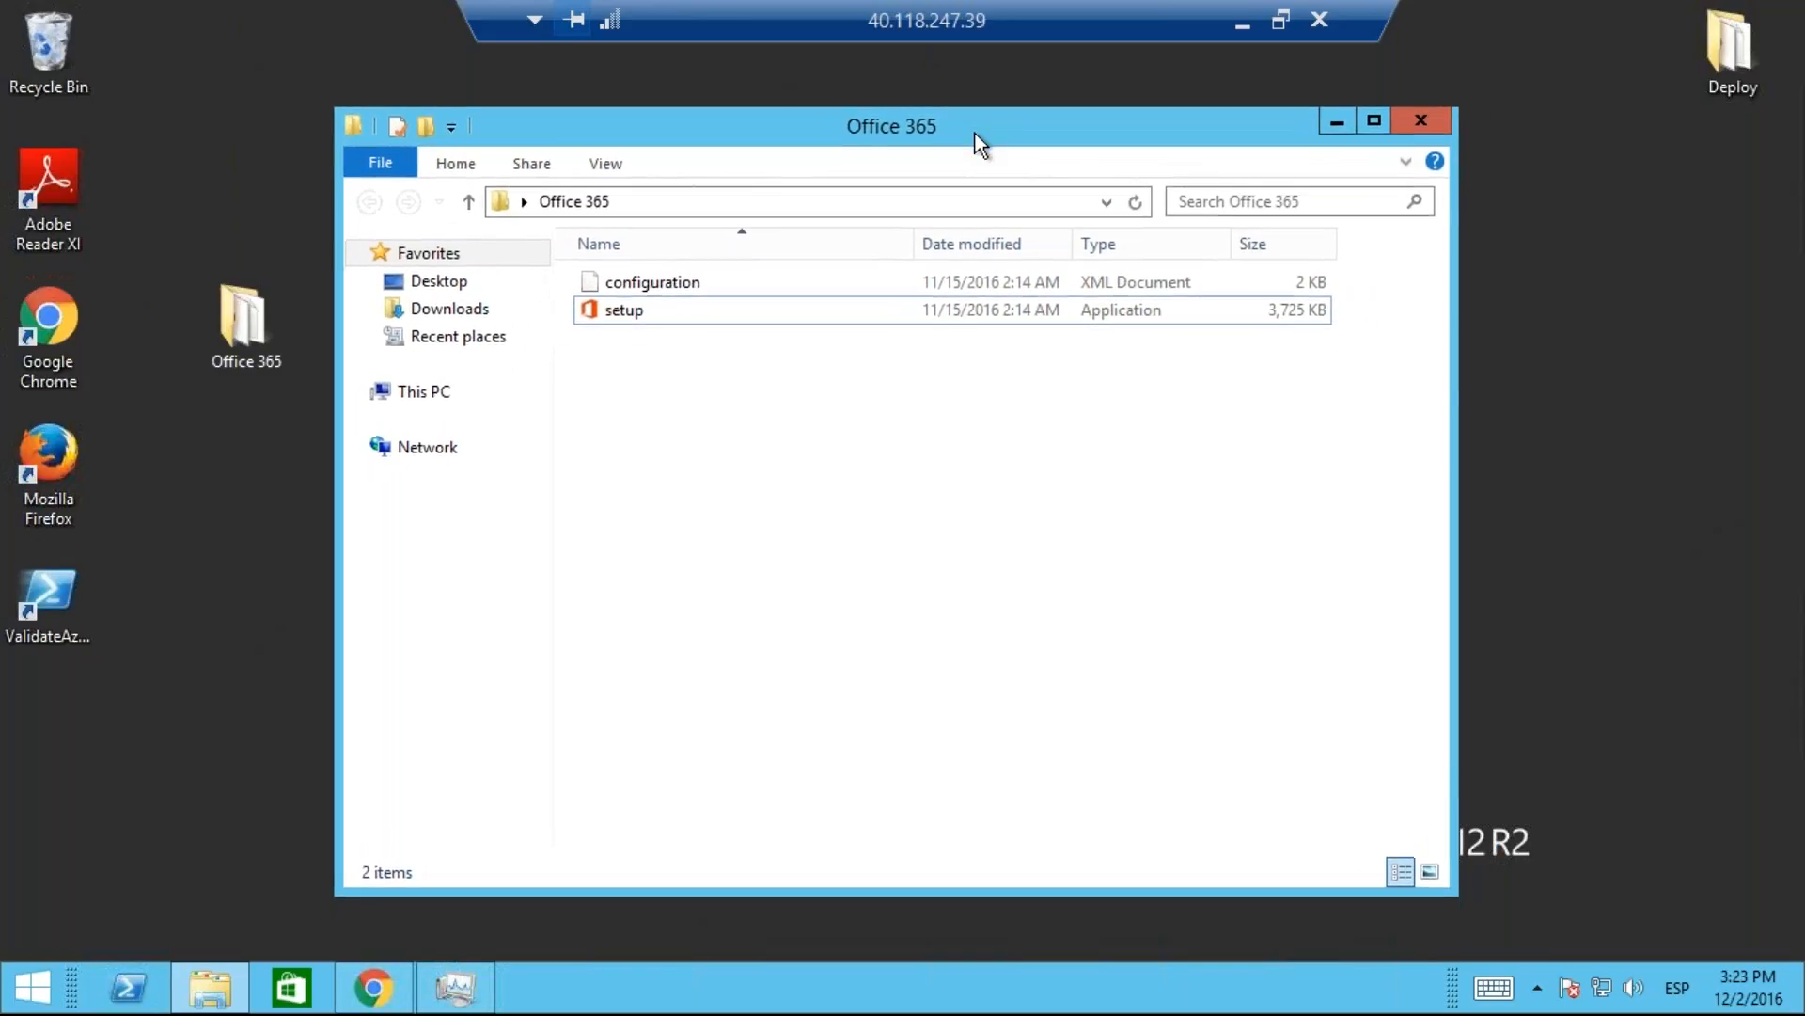
{"action": "left_click", "coordinate": [387, 162]}
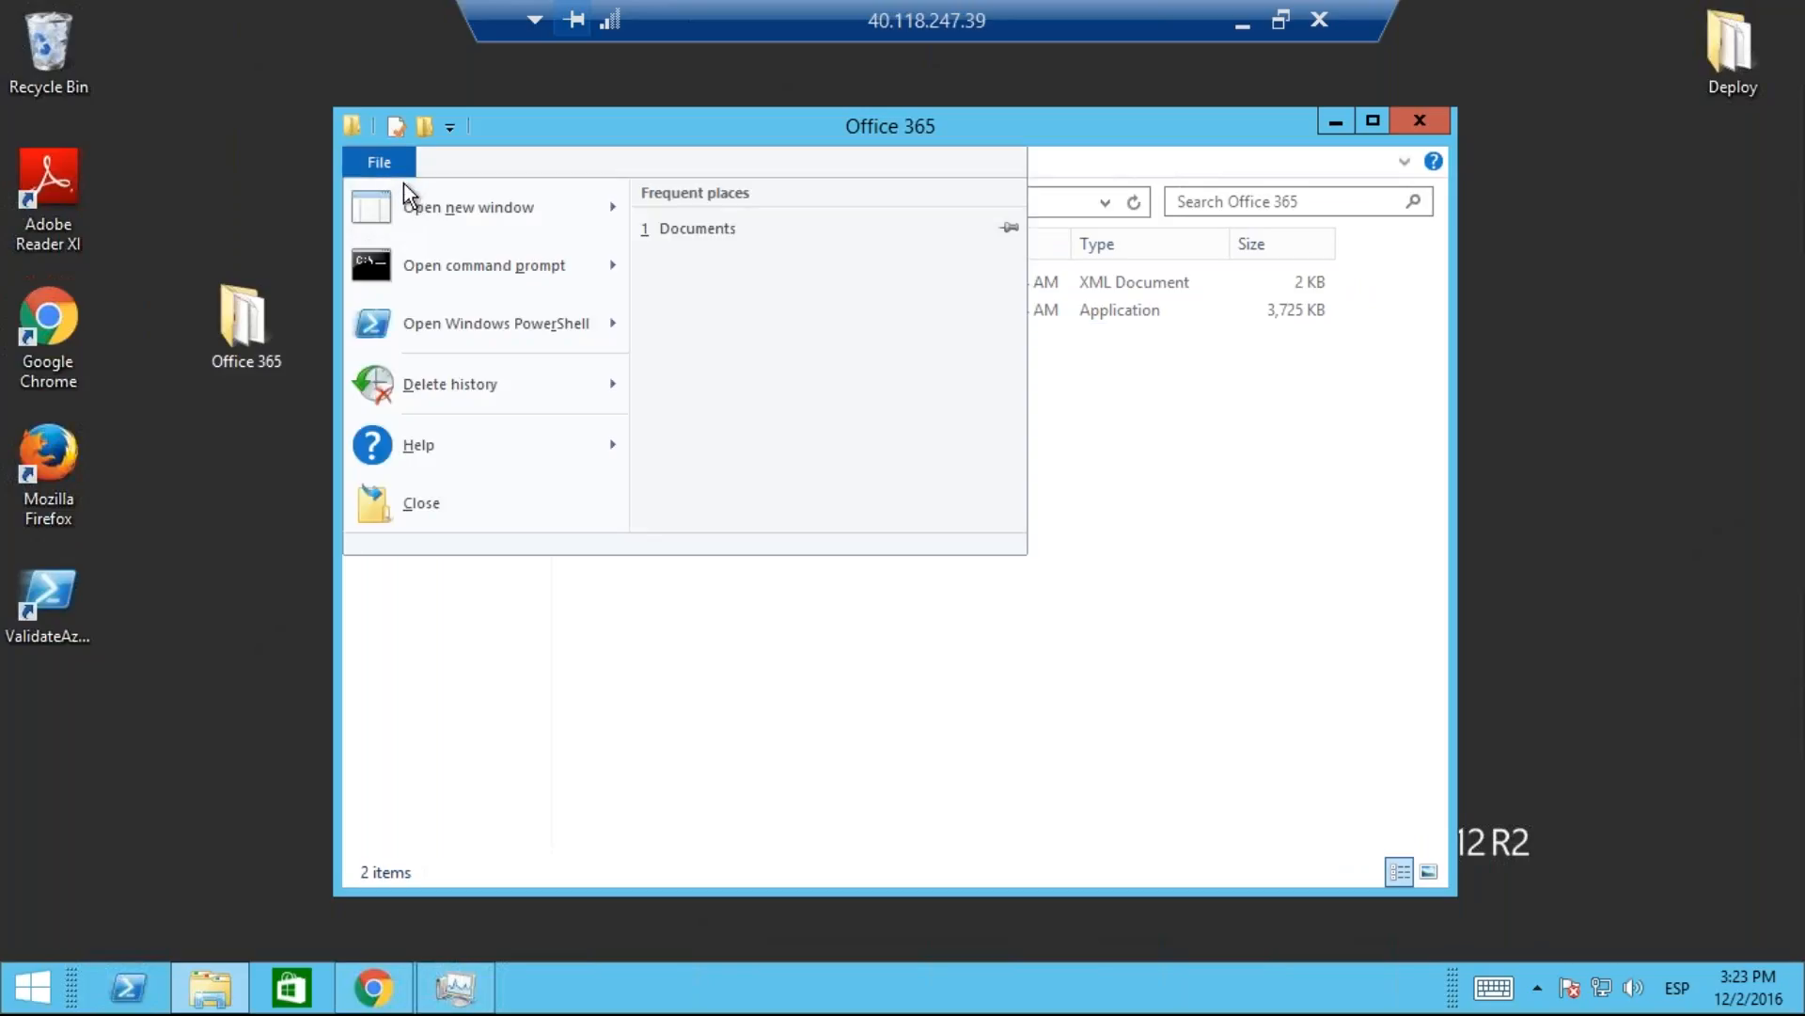
{"action": "mouse_move", "coordinate": [536, 273]}
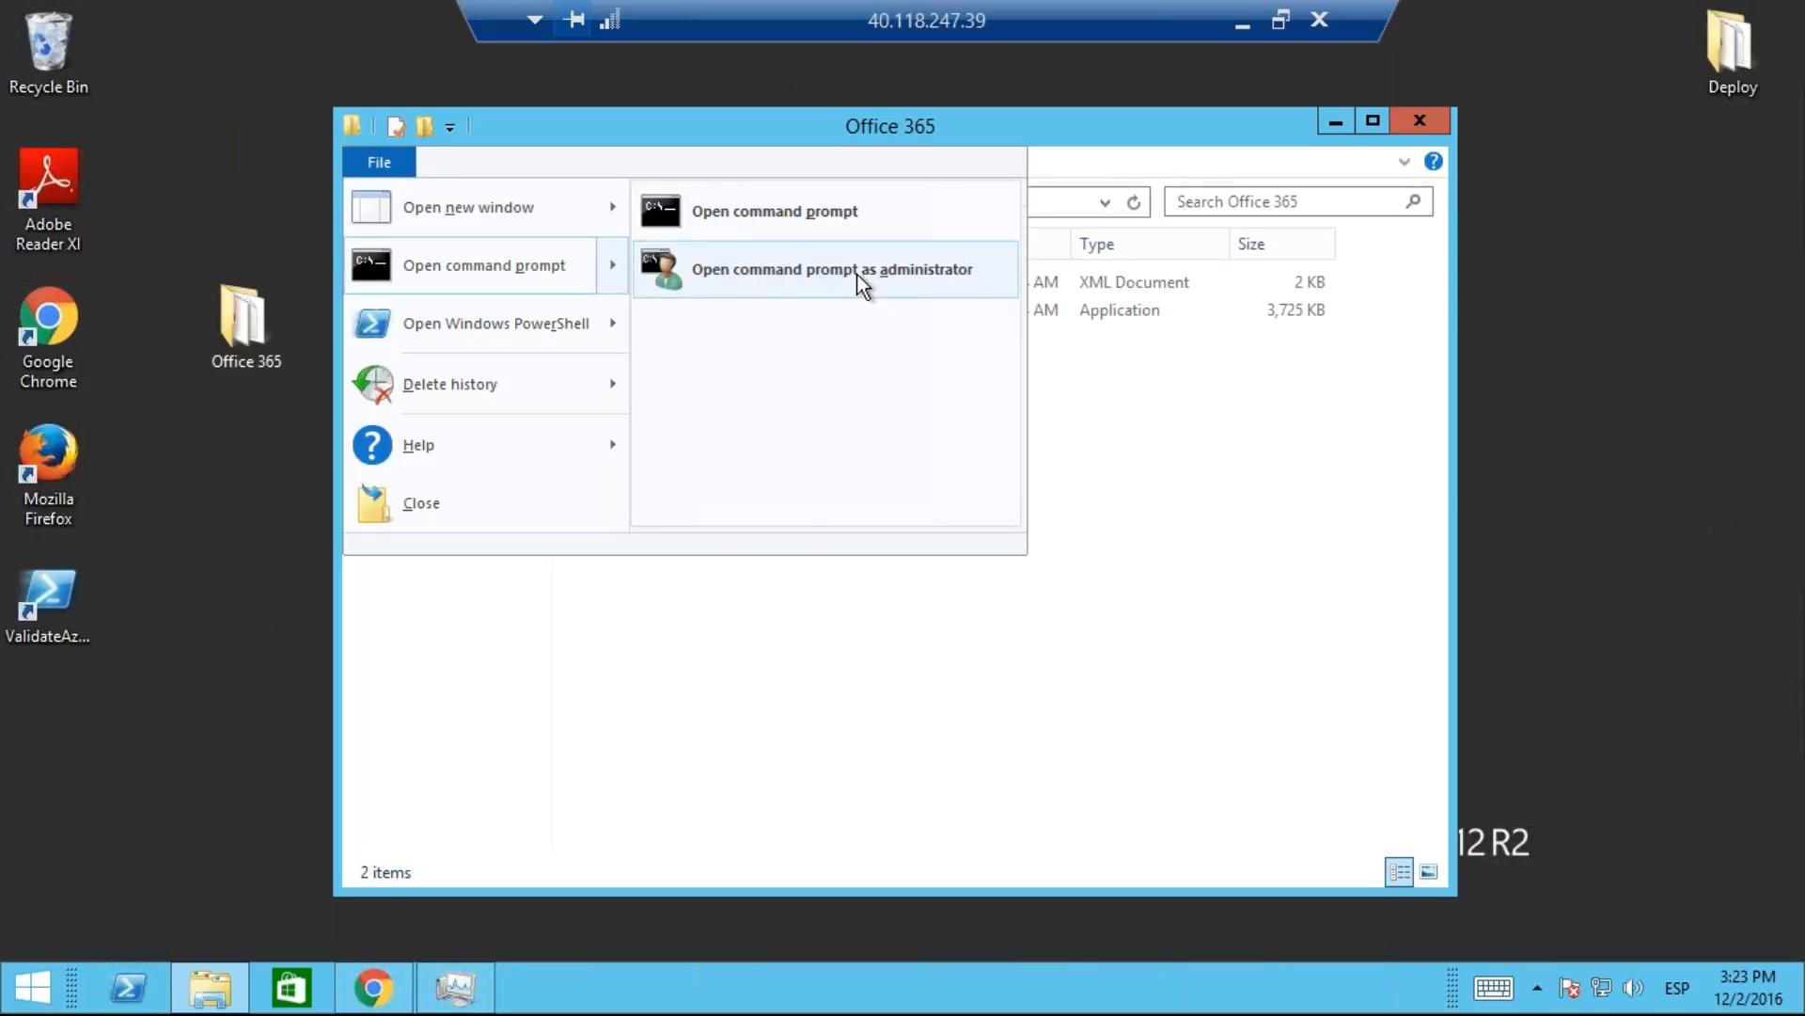
{"action": "left_click", "coordinate": [907, 271]}
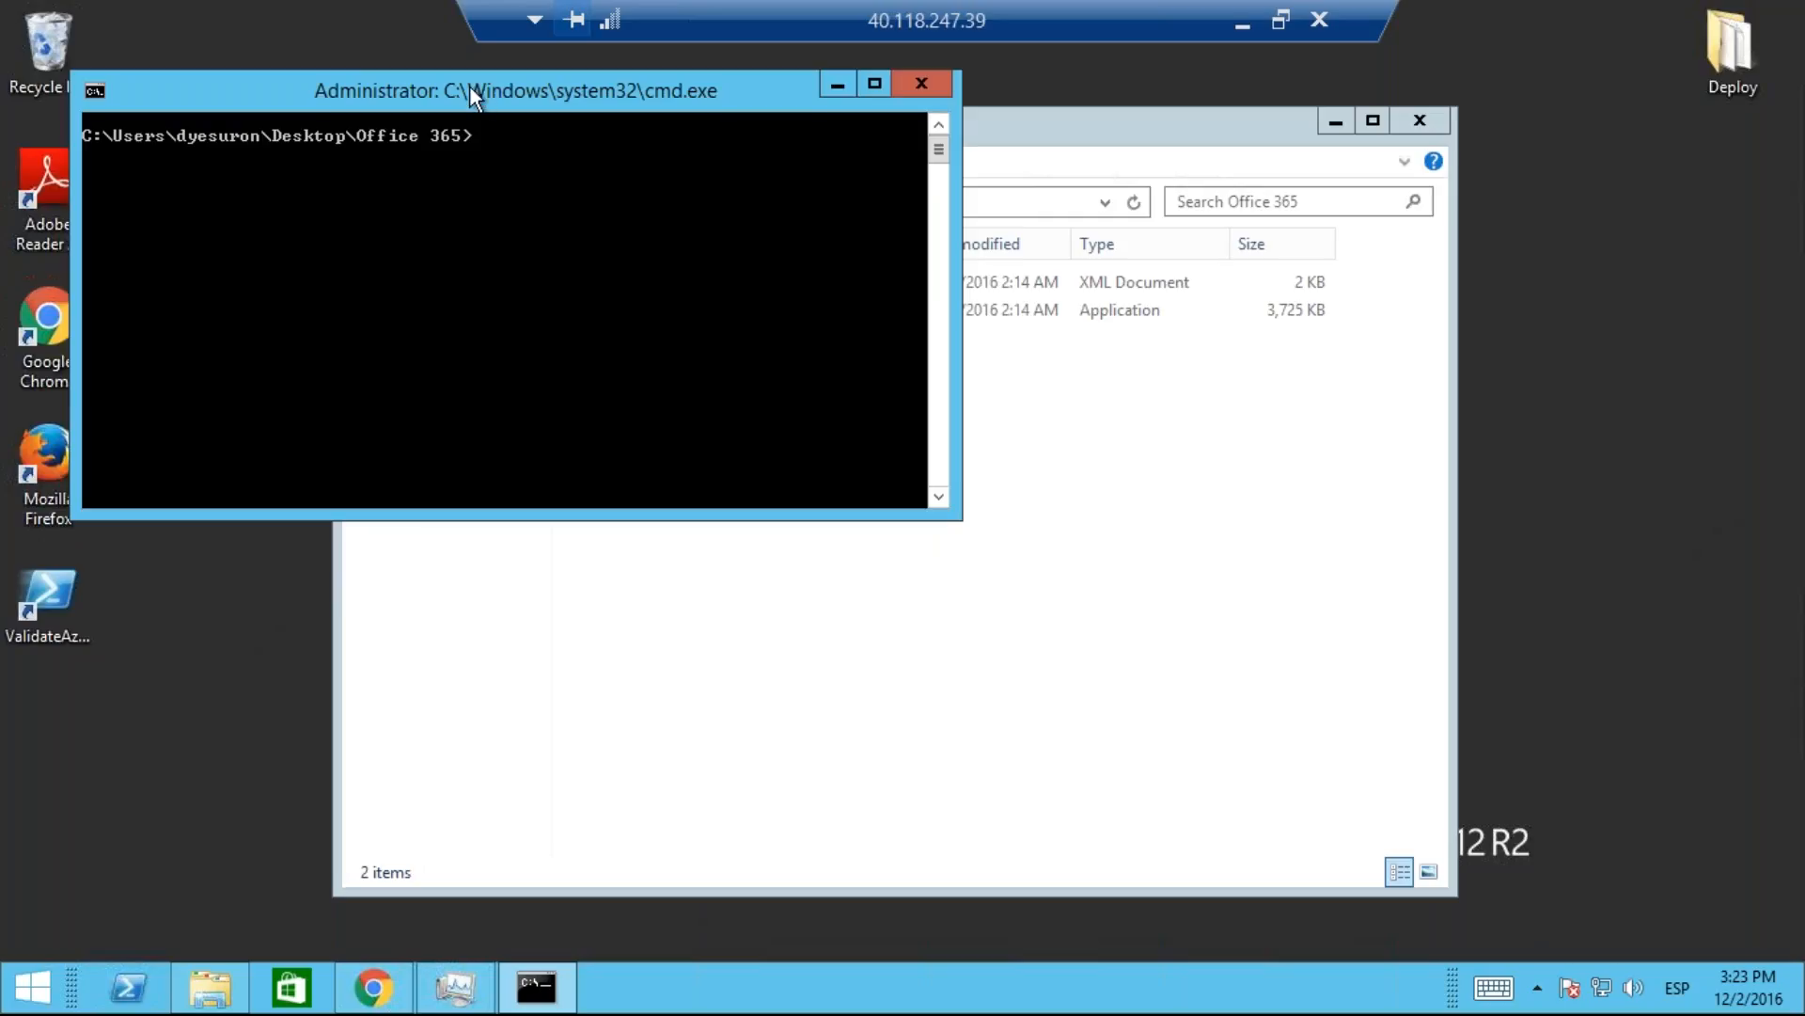
{"action": "left_click_drag", "start_coordinate": [488, 94], "coordinate": [946, 363]}
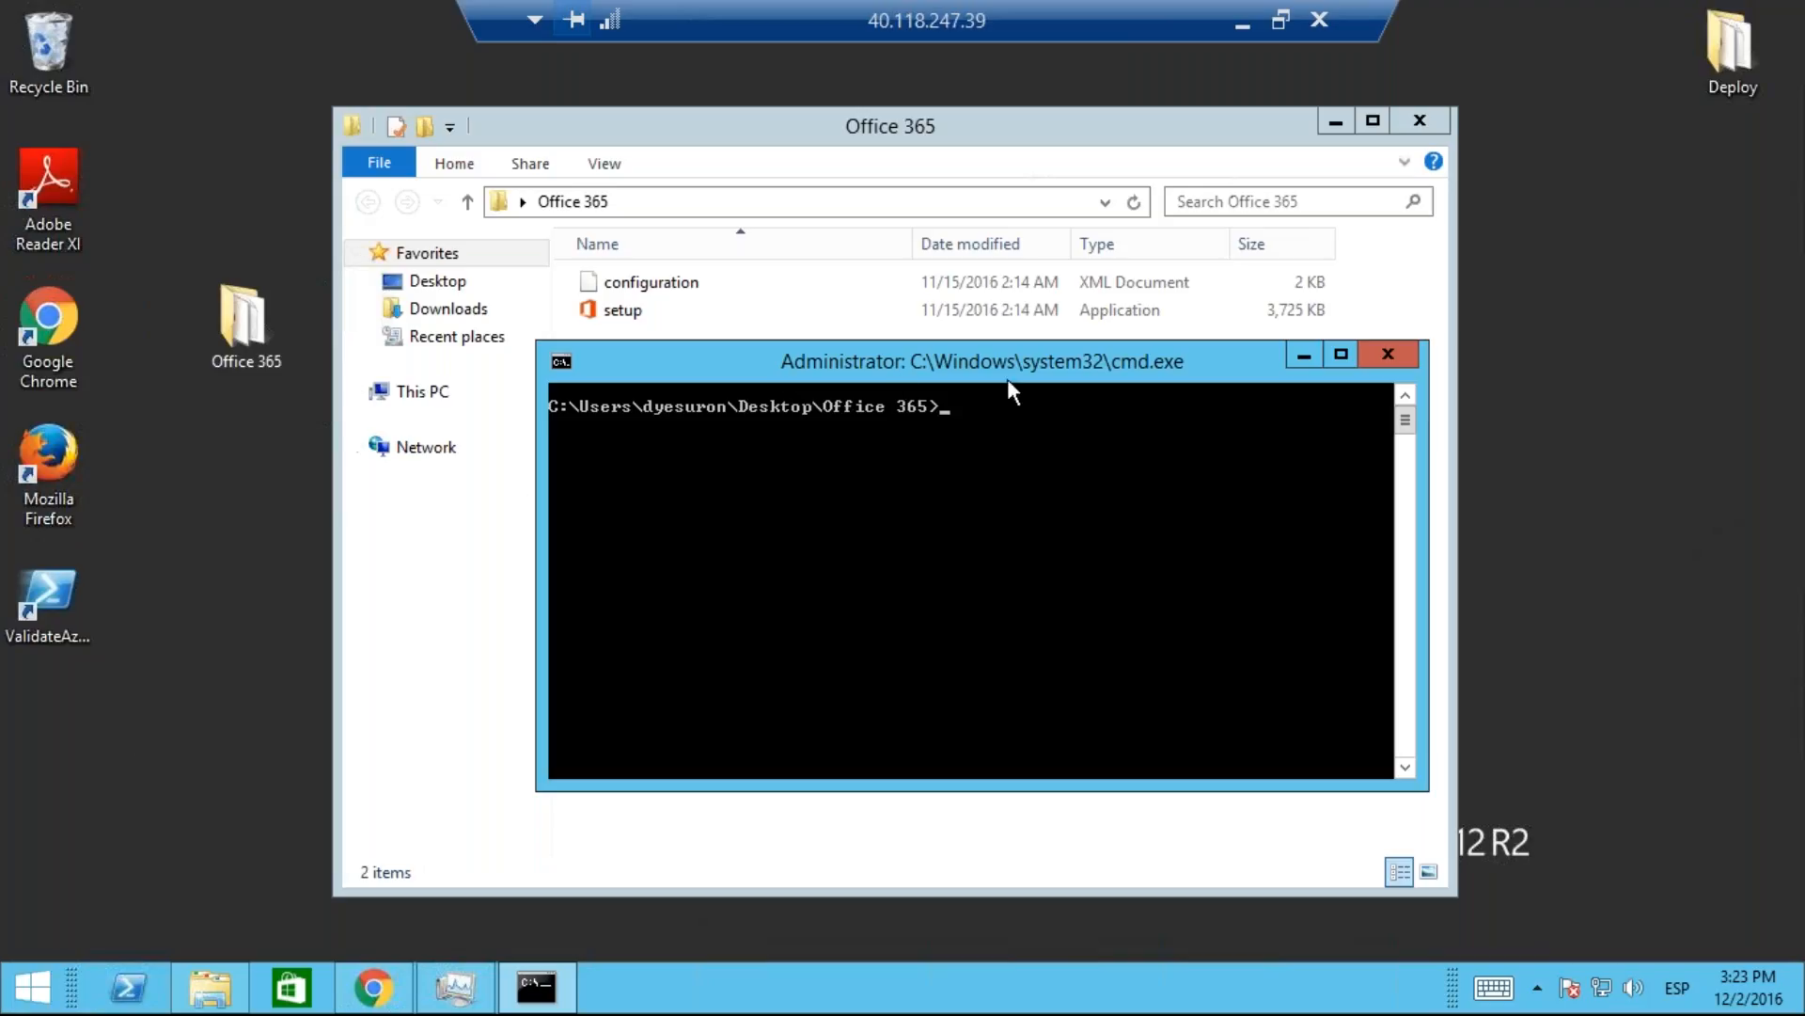
{"action": "left_click_drag", "start_coordinate": [1015, 368], "coordinate": [1044, 409]}
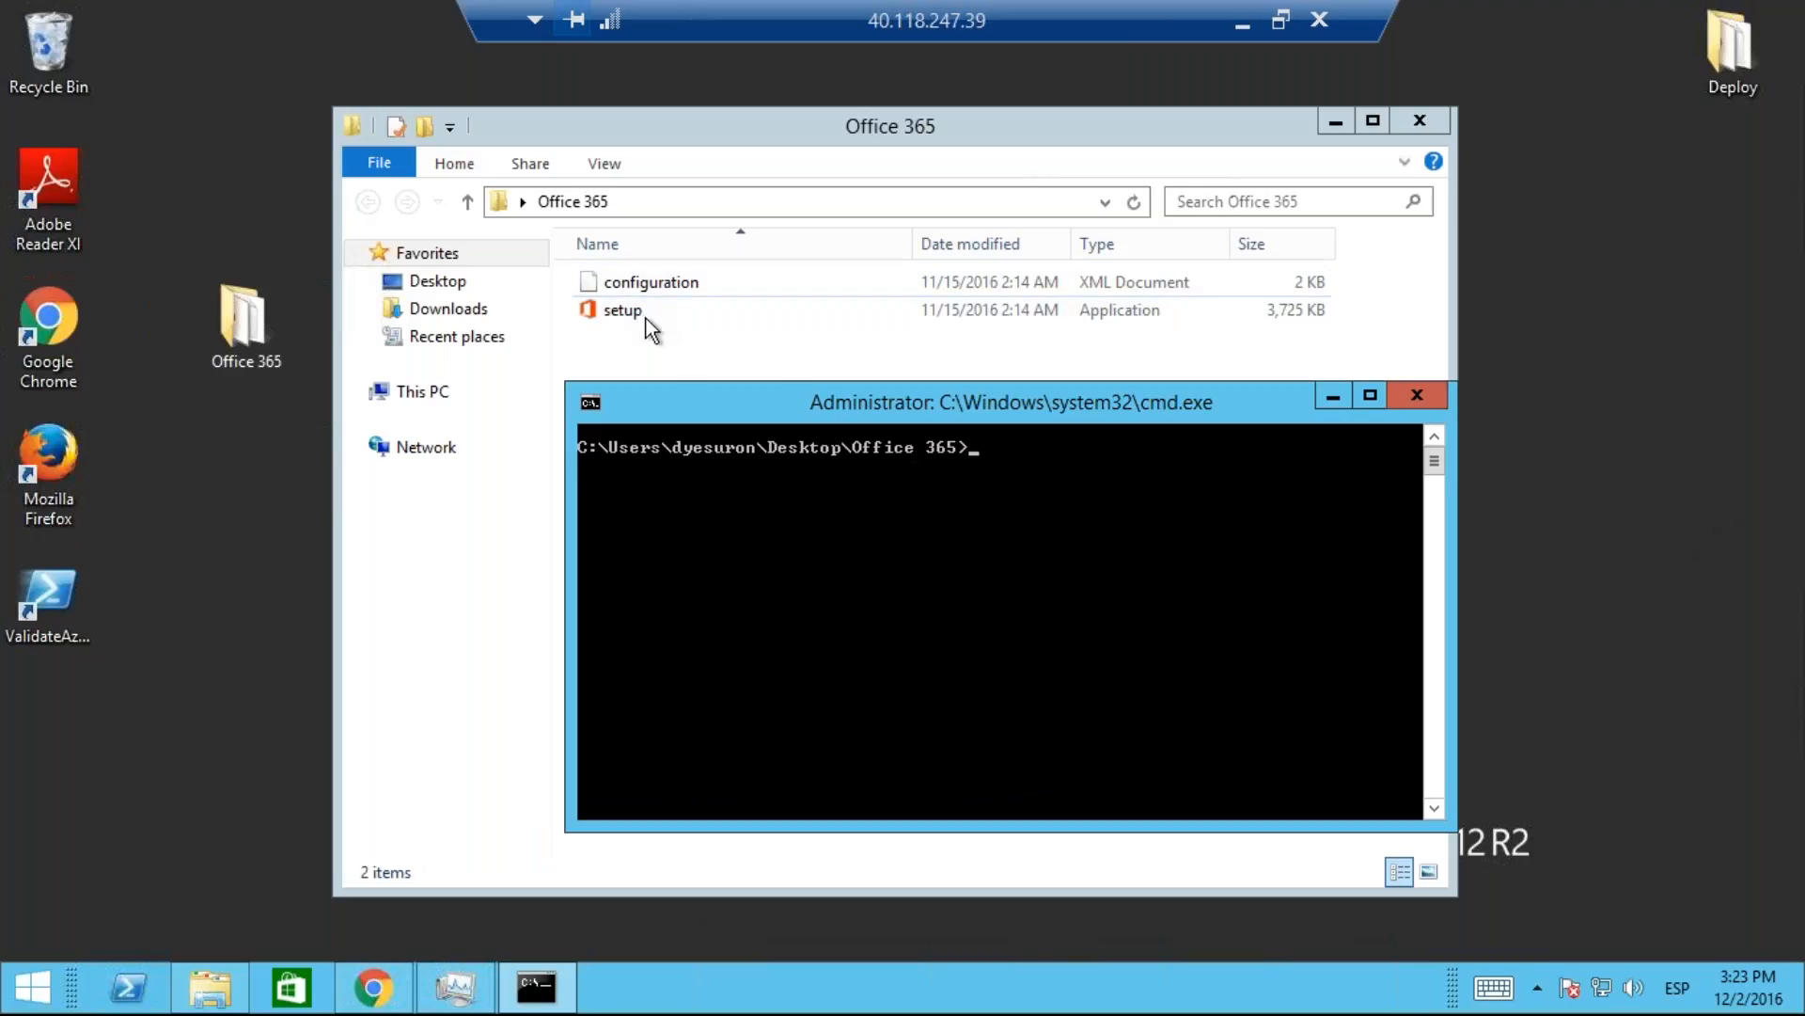
Step: Show the Office 365 folder's full path and review the available command prompt options for that folder
{"action": "left_click", "coordinate": [500, 203]}
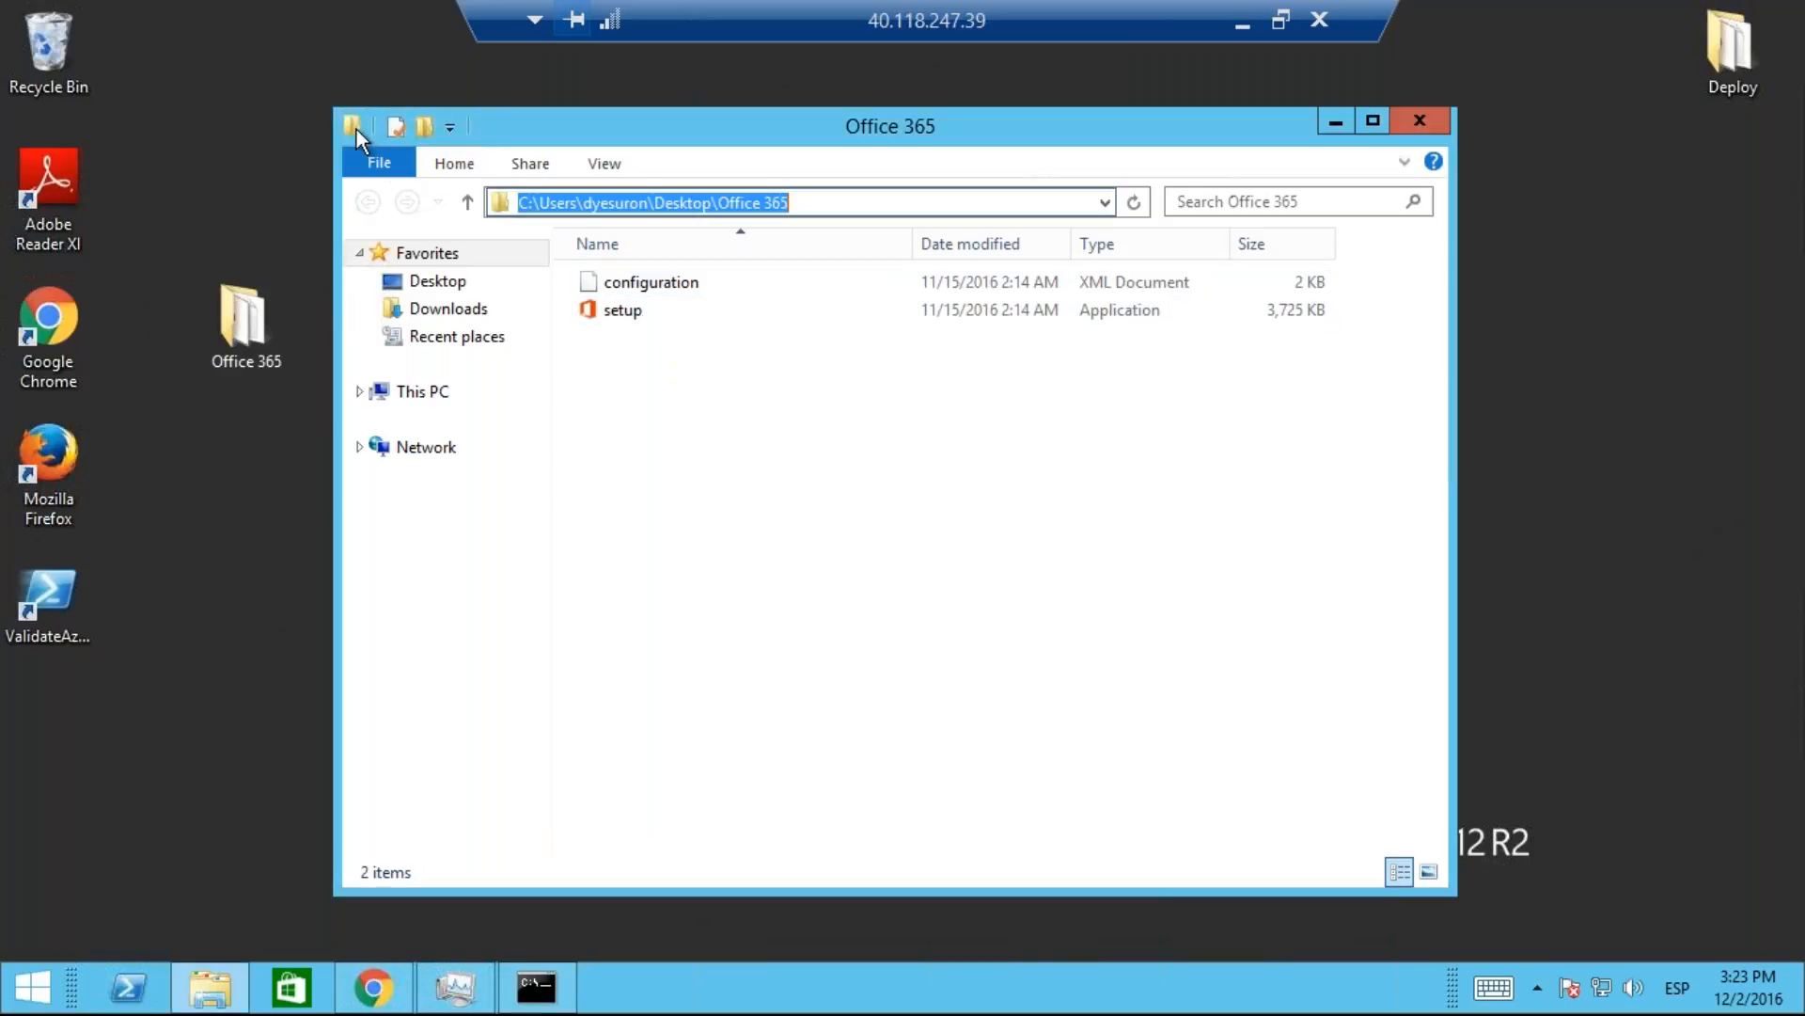
{"action": "key", "text": "Escape"}
{"action": "left_click", "coordinate": [384, 162]}
{"action": "mouse_move", "coordinate": [521, 268]}
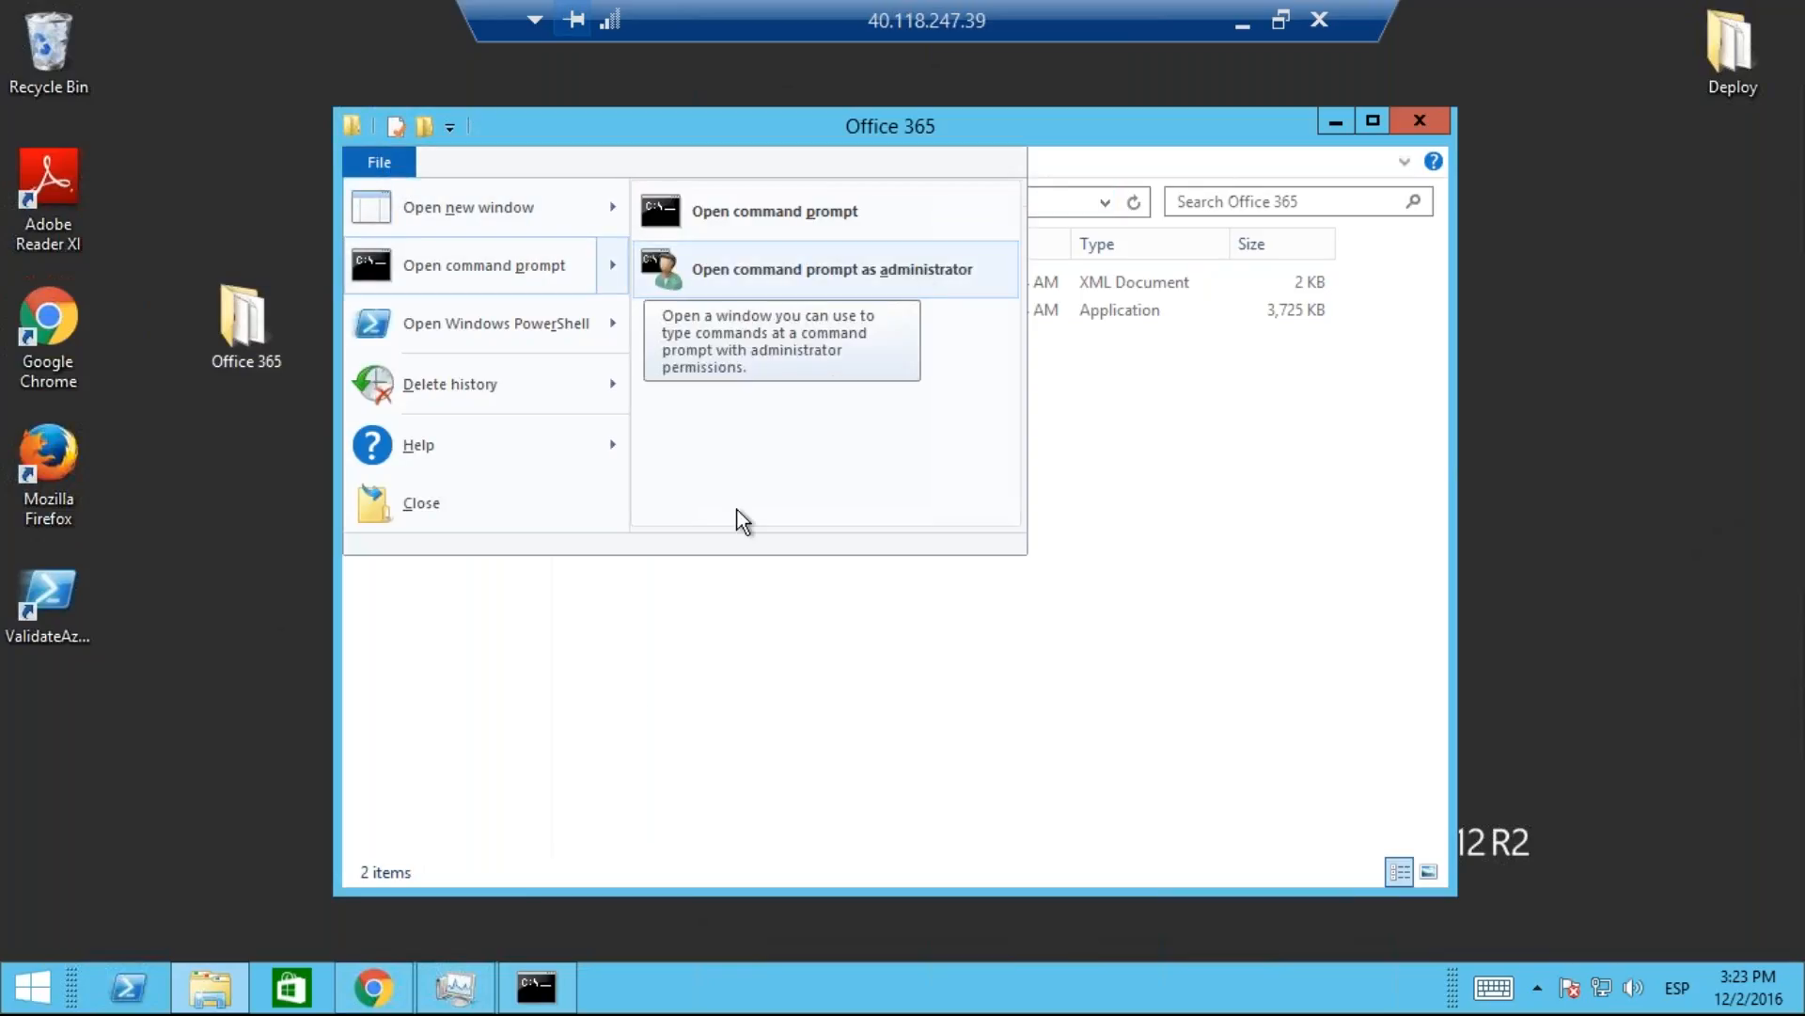
Step: Open an administrator command prompt in the Office 365 folder and list its contents with dir
{"action": "left_click", "coordinate": [833, 268]}
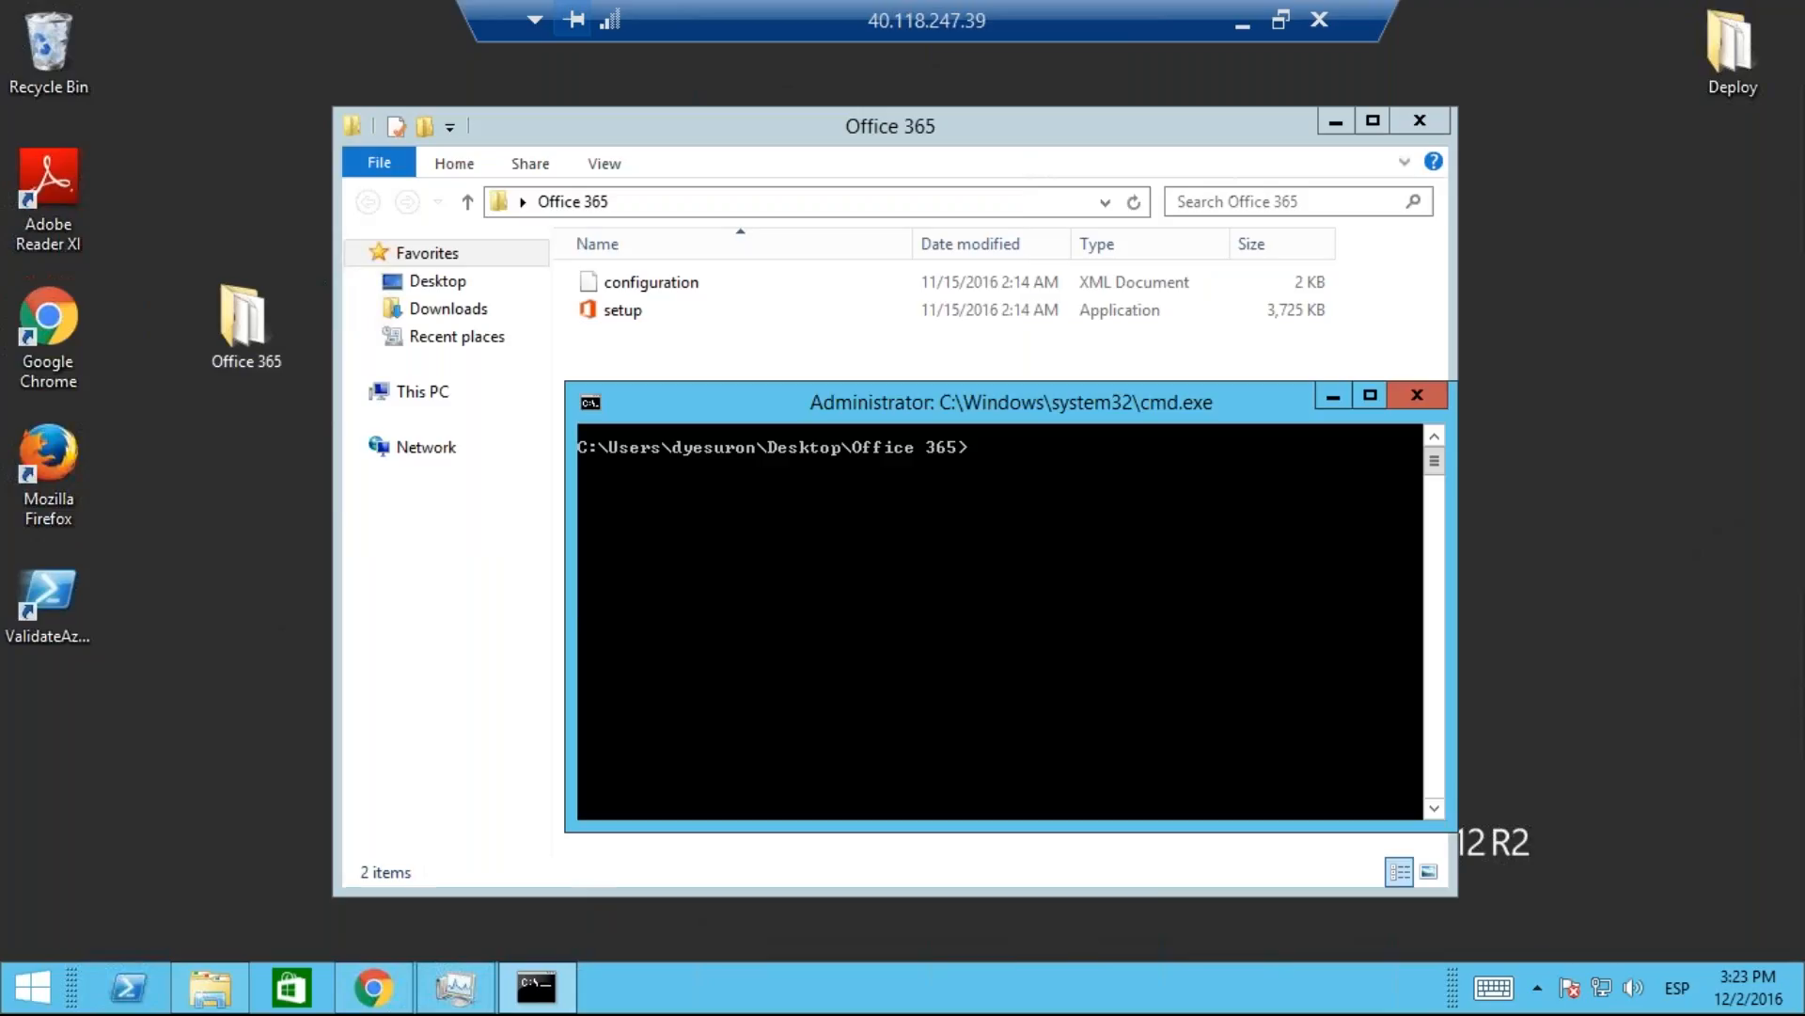
{"action": "type", "text": "dir"}
{"action": "key", "text": "Return"}
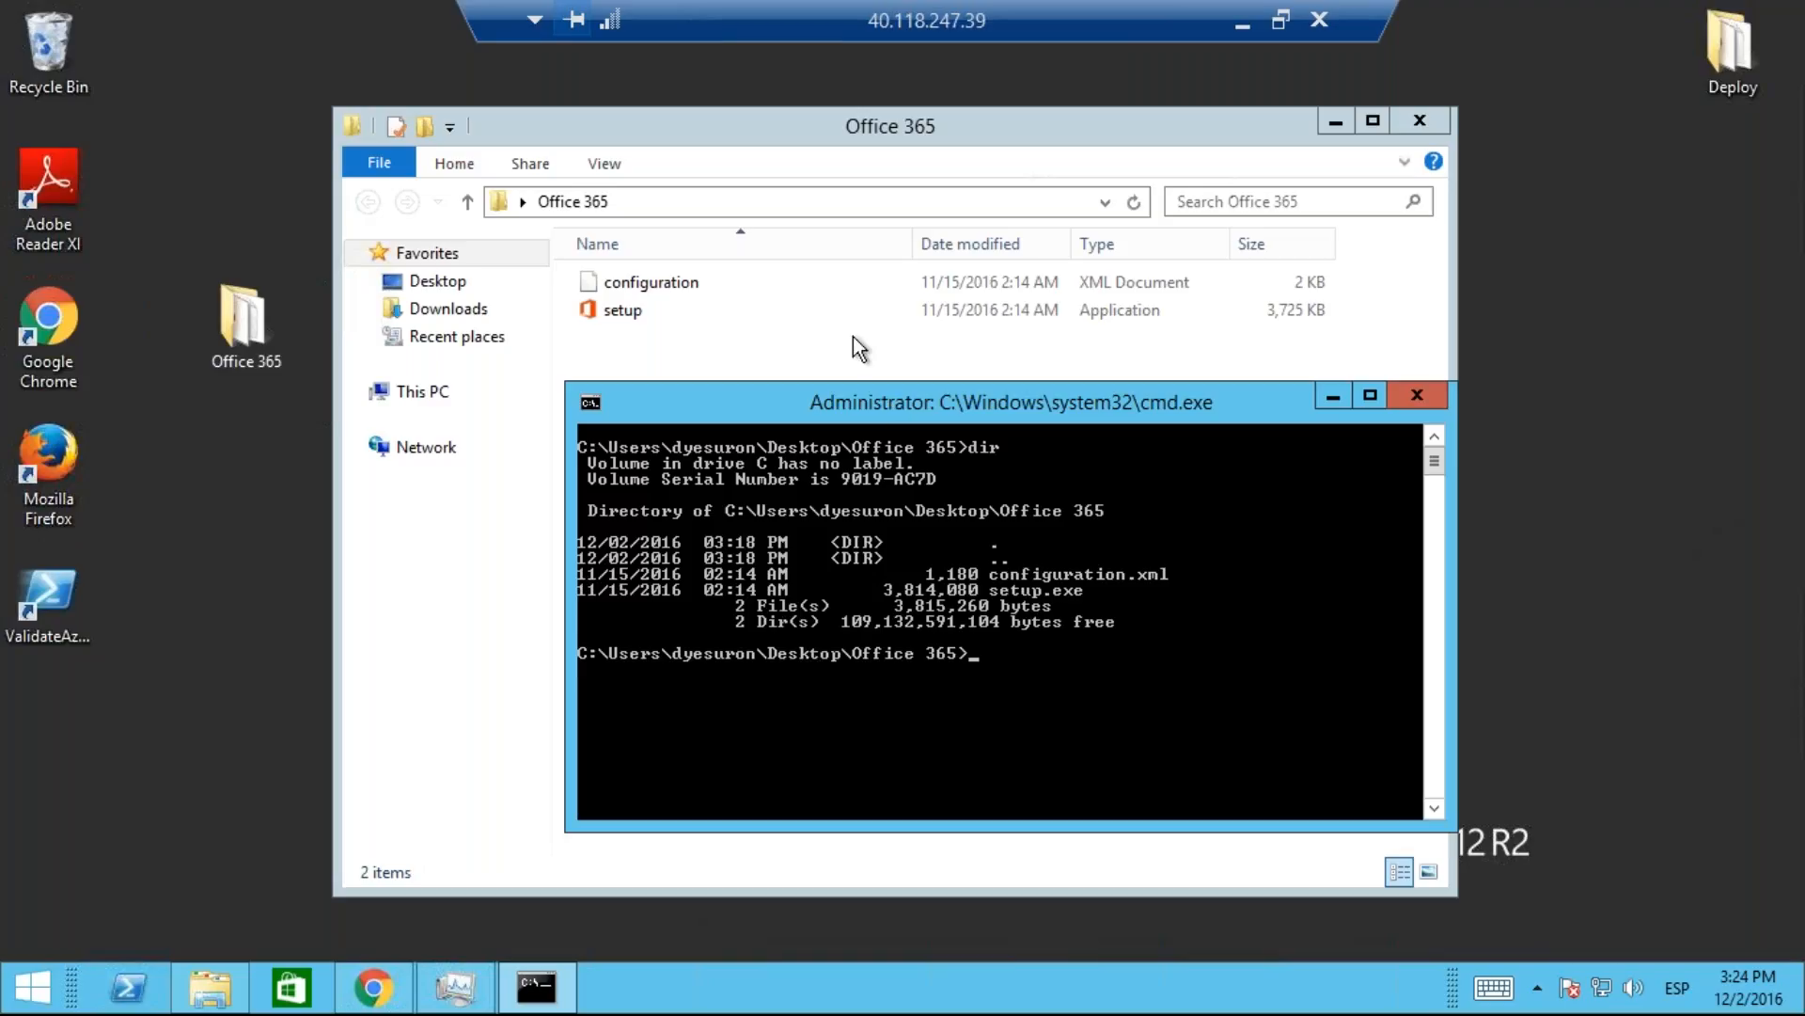
Step: Switch to the PowerPoint slide, highlight the Paso 3 instruction to edit configuration.xml, and return to the remote desktop session
{"action": "left_click", "coordinate": [1241, 23]}
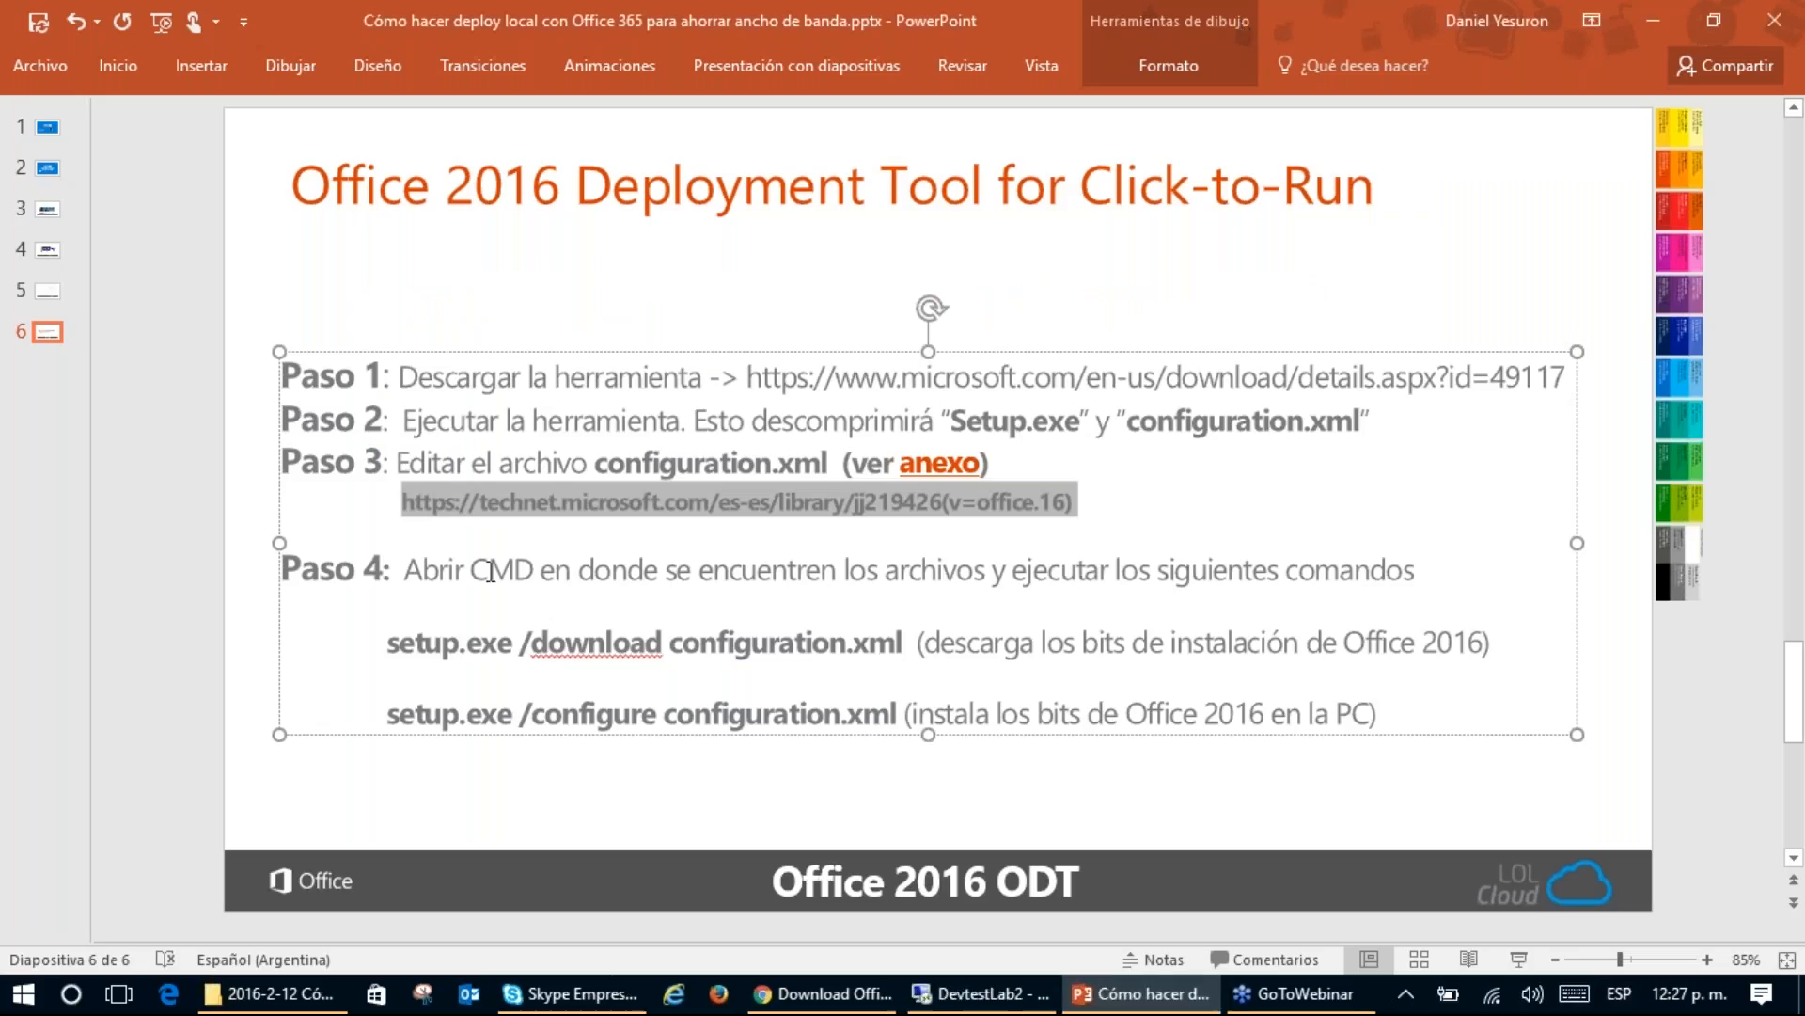
{"action": "left_click_drag", "start_coordinate": [431, 461], "coordinate": [757, 451]}
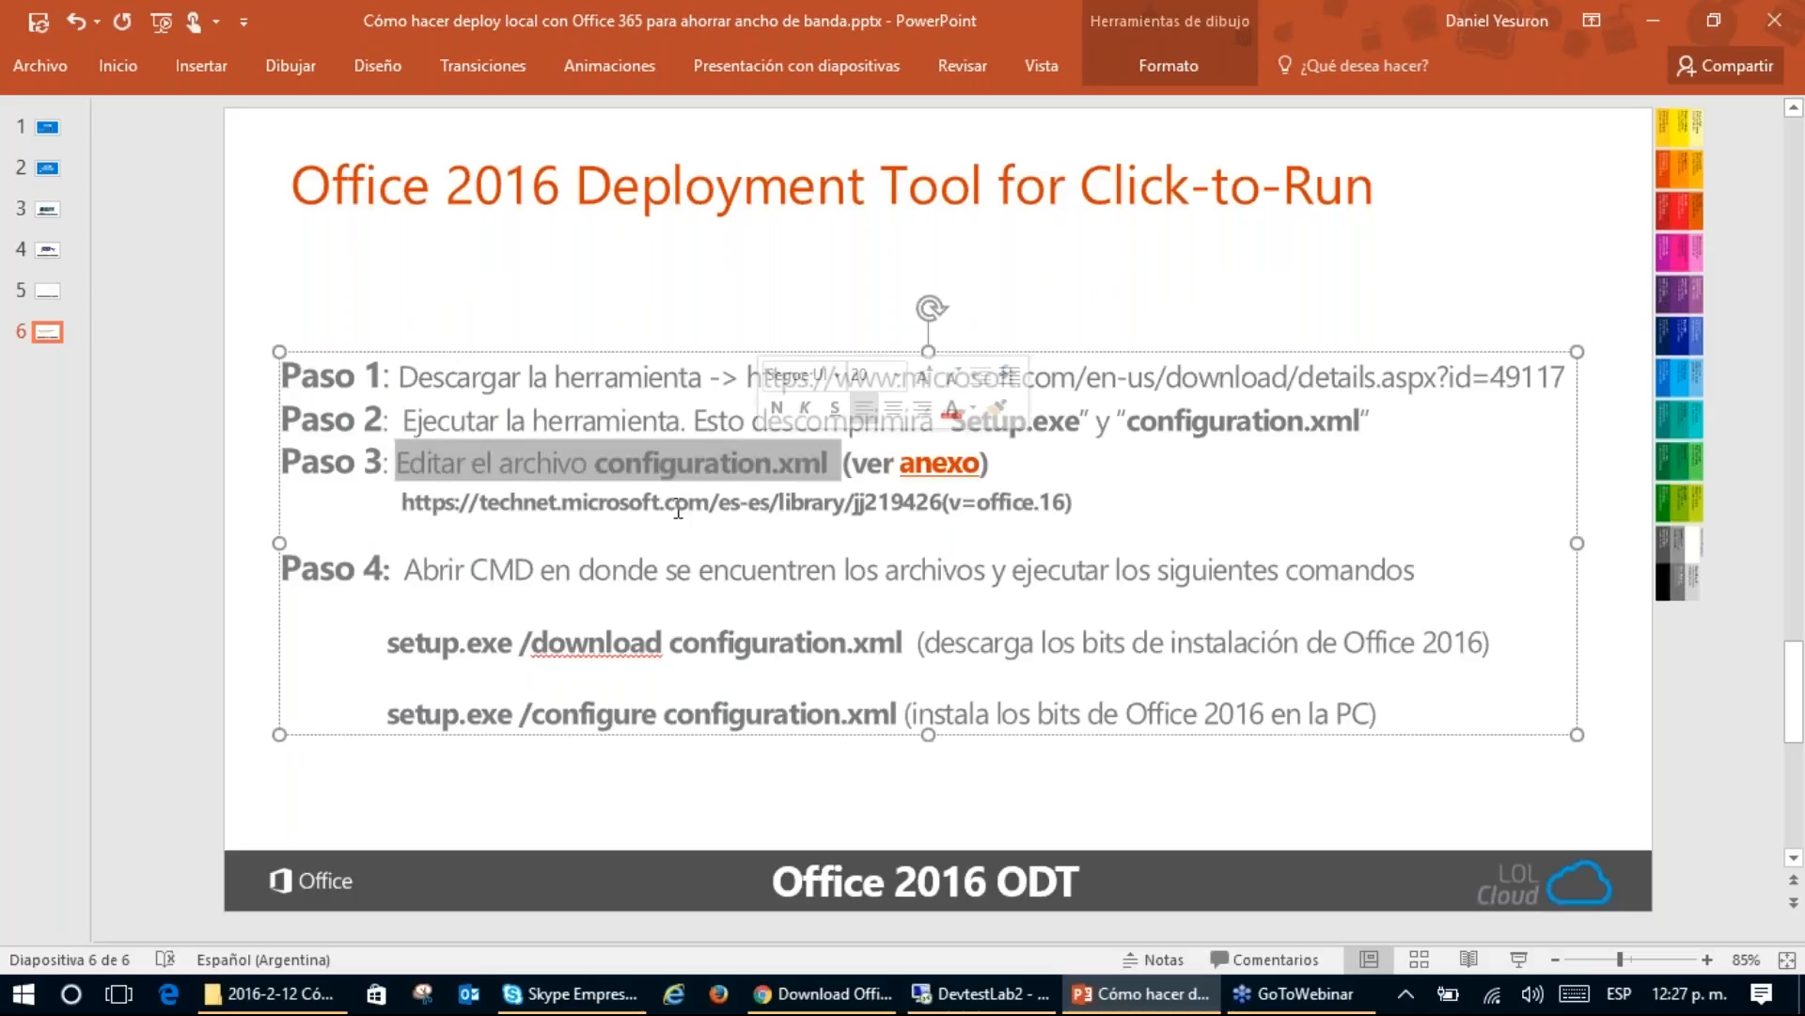
{"action": "left_click", "coordinate": [1655, 26]}
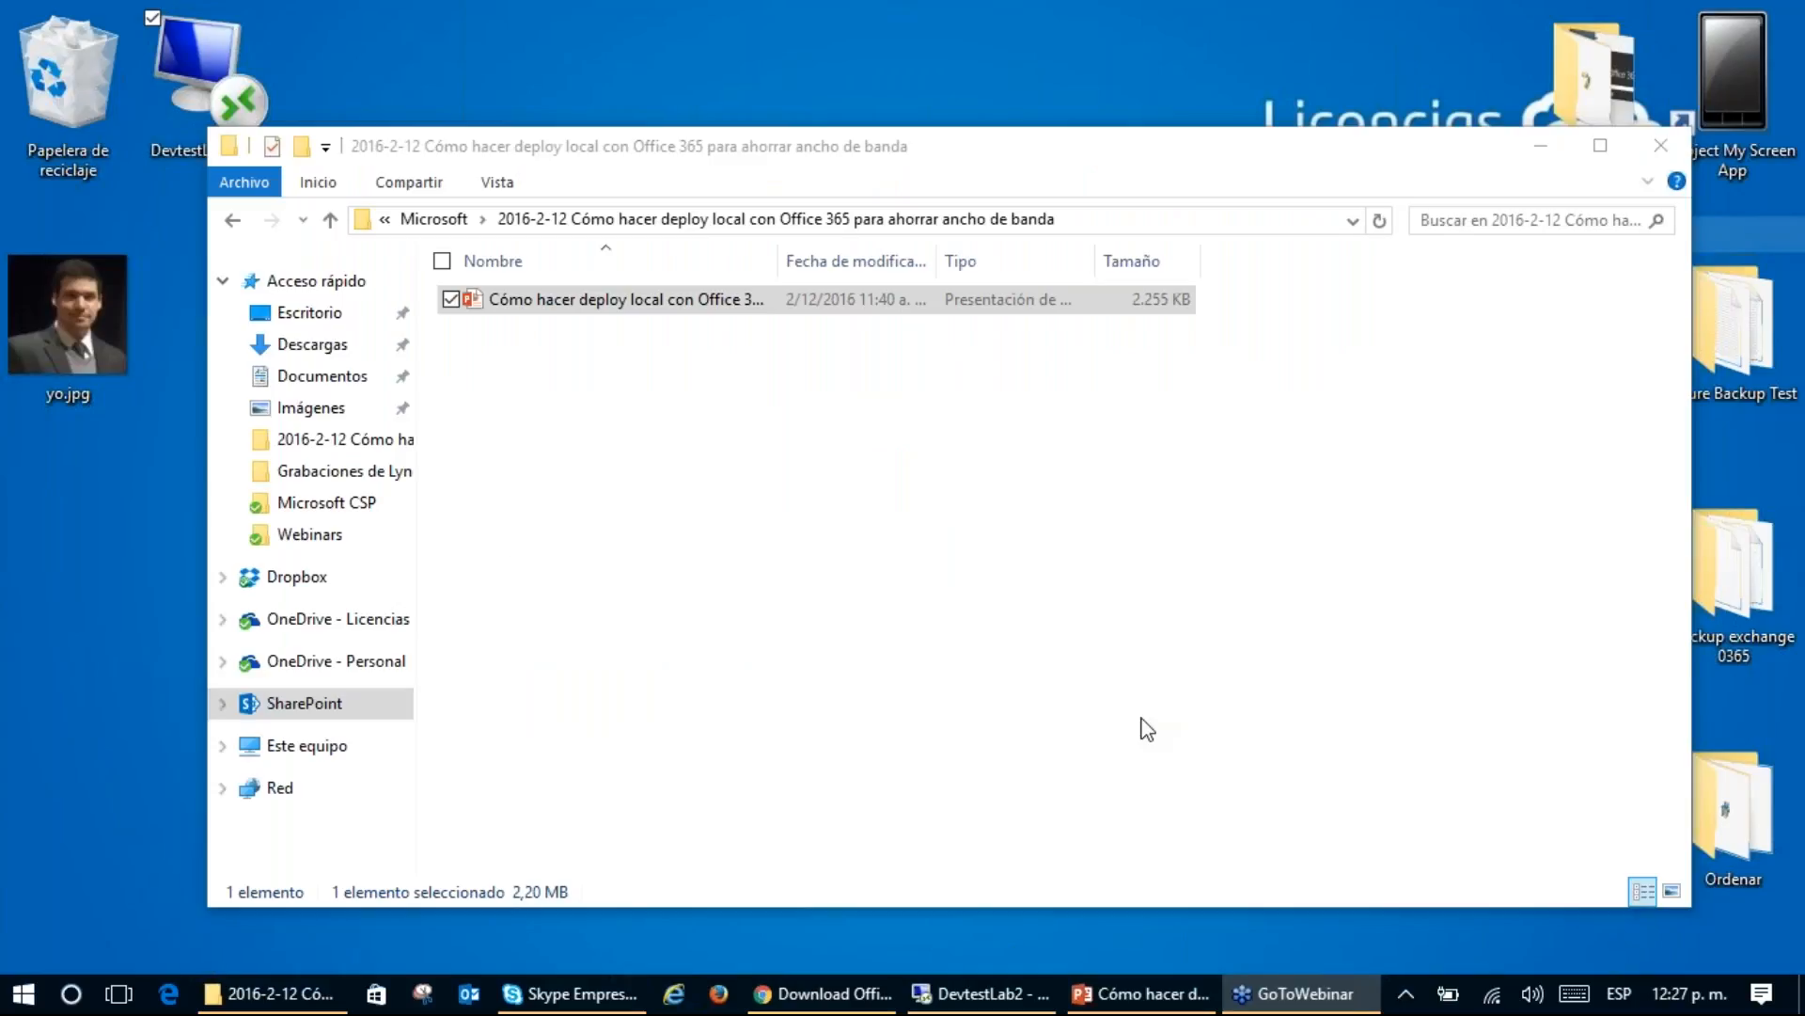
{"action": "left_click", "coordinate": [983, 993]}
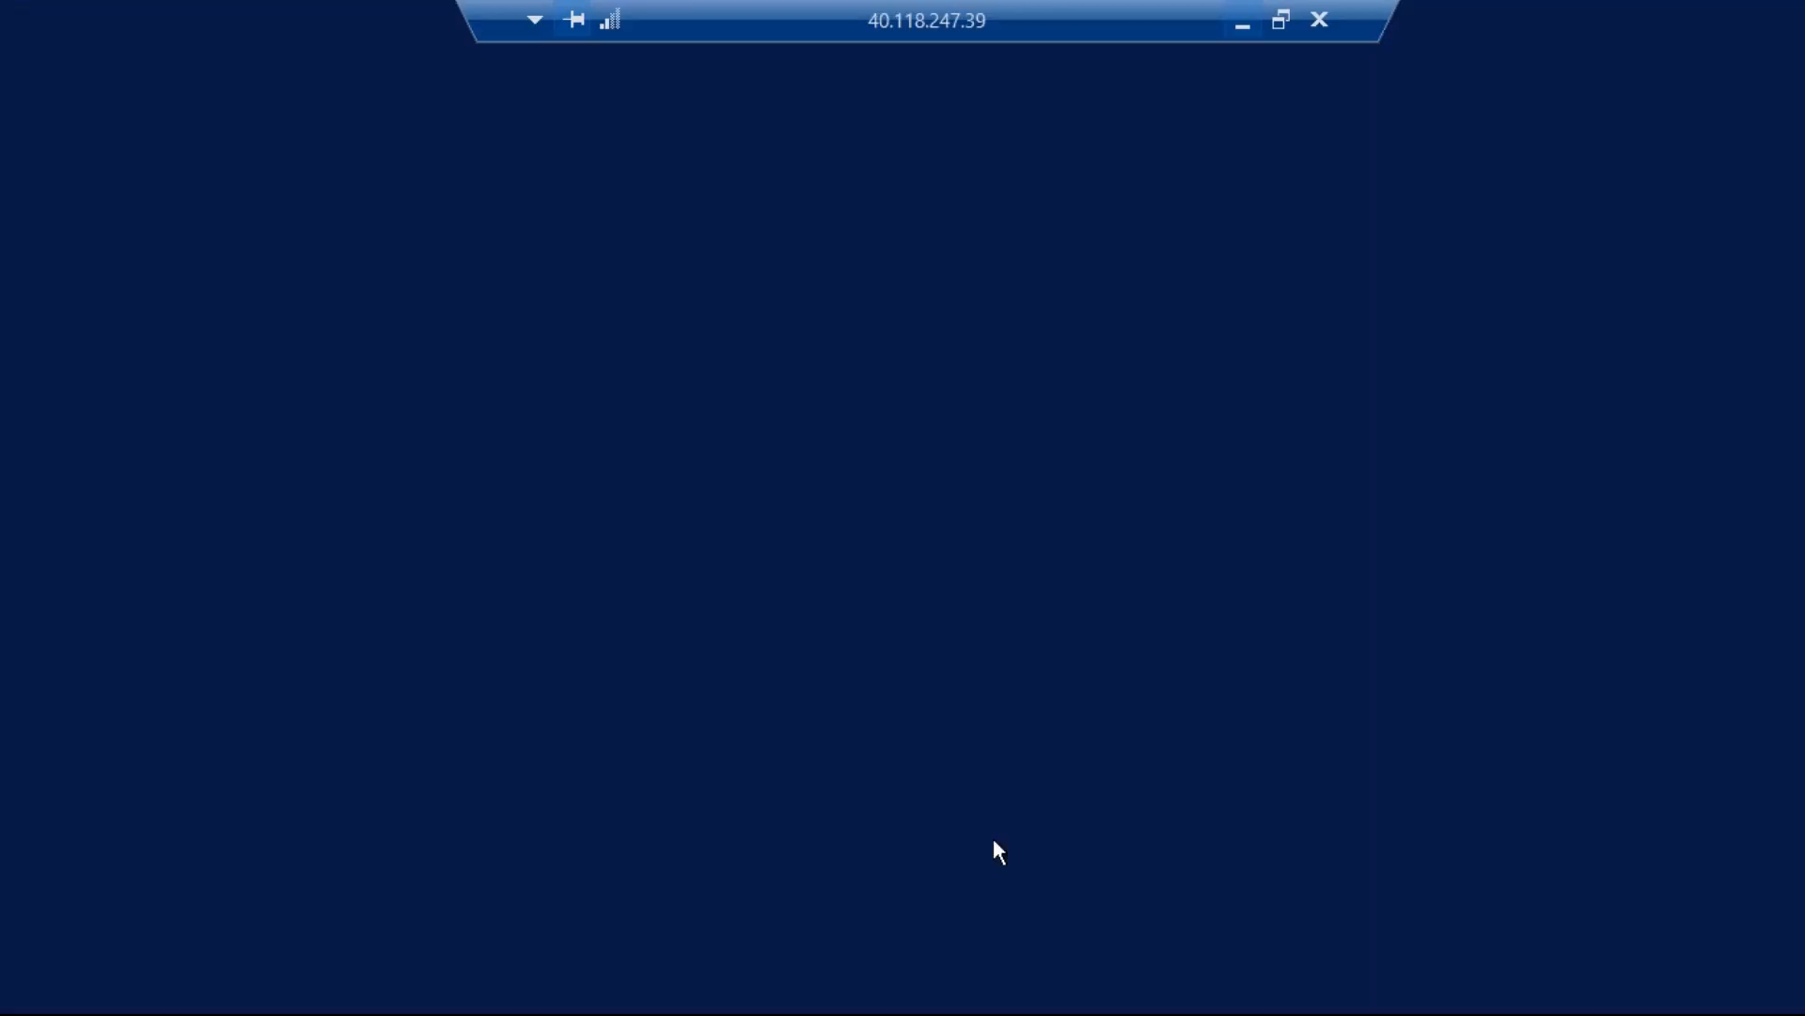
Step: Minimize the command prompt, open the configuration file in Notepad++, and move the editor window clear of the screen's edge
{"action": "left_click", "coordinate": [1335, 391]}
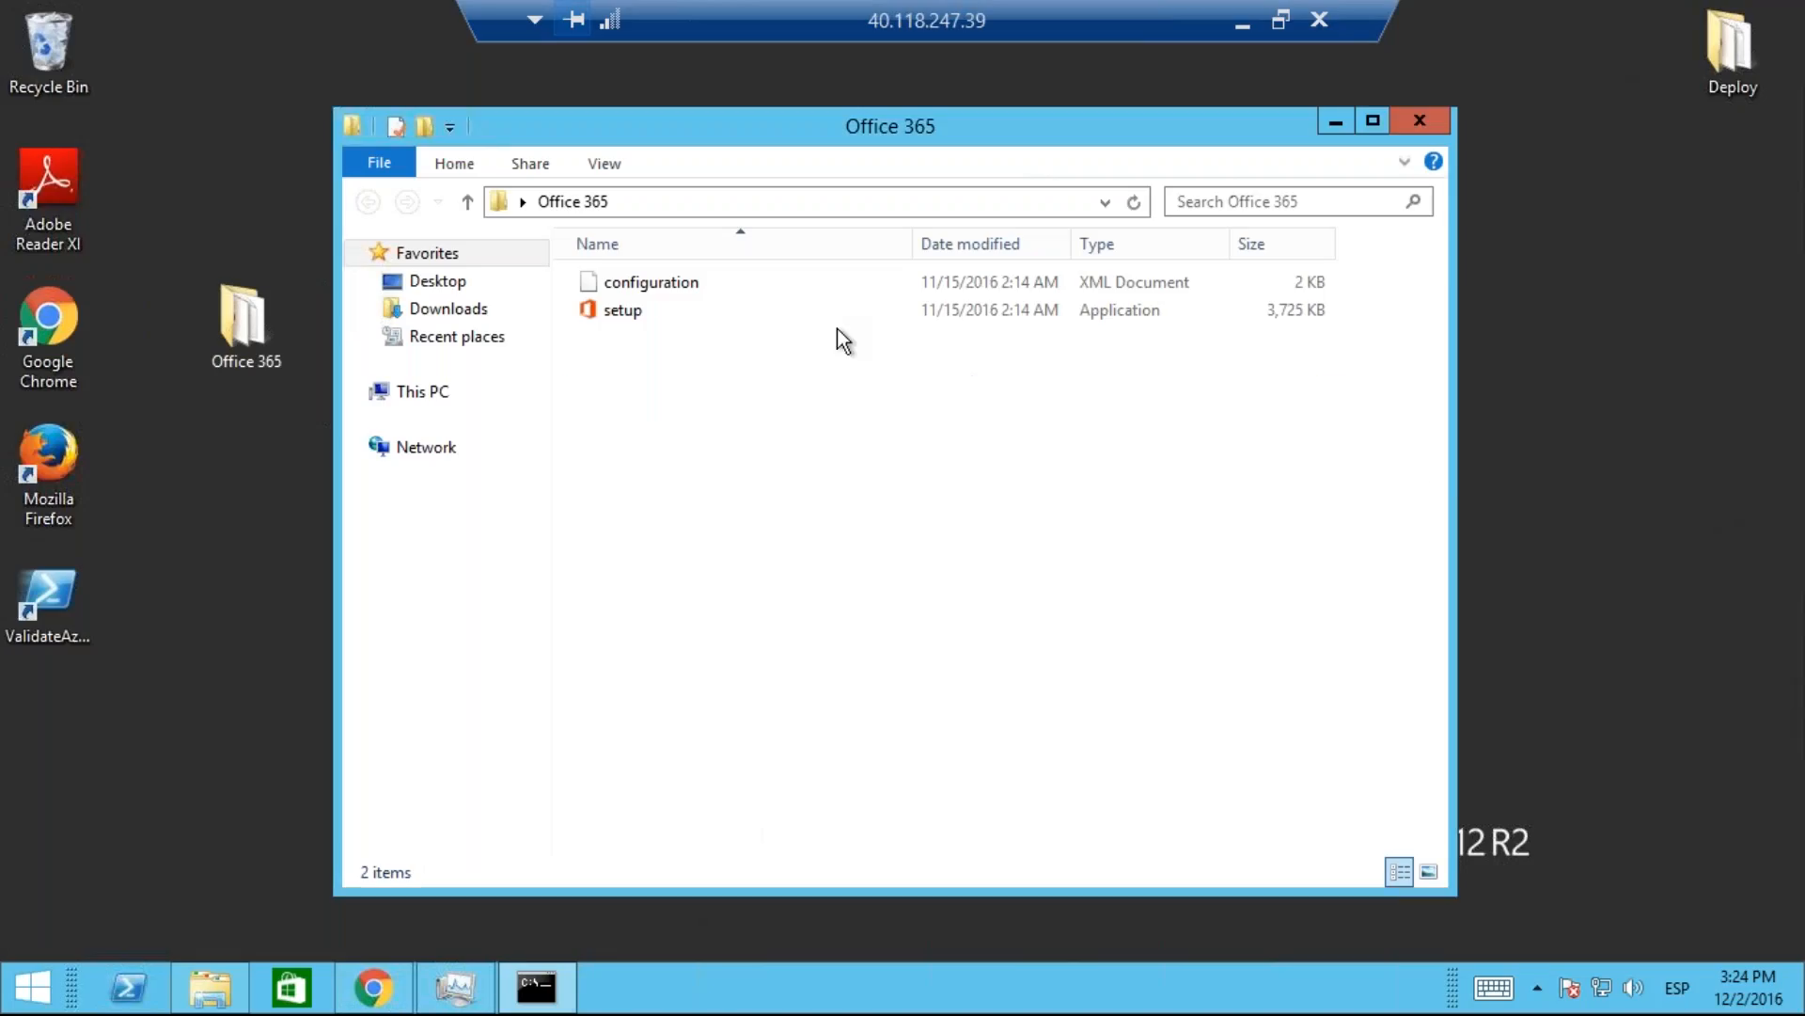
{"action": "left_click", "coordinate": [656, 282]}
{"action": "right_click", "coordinate": [657, 282]}
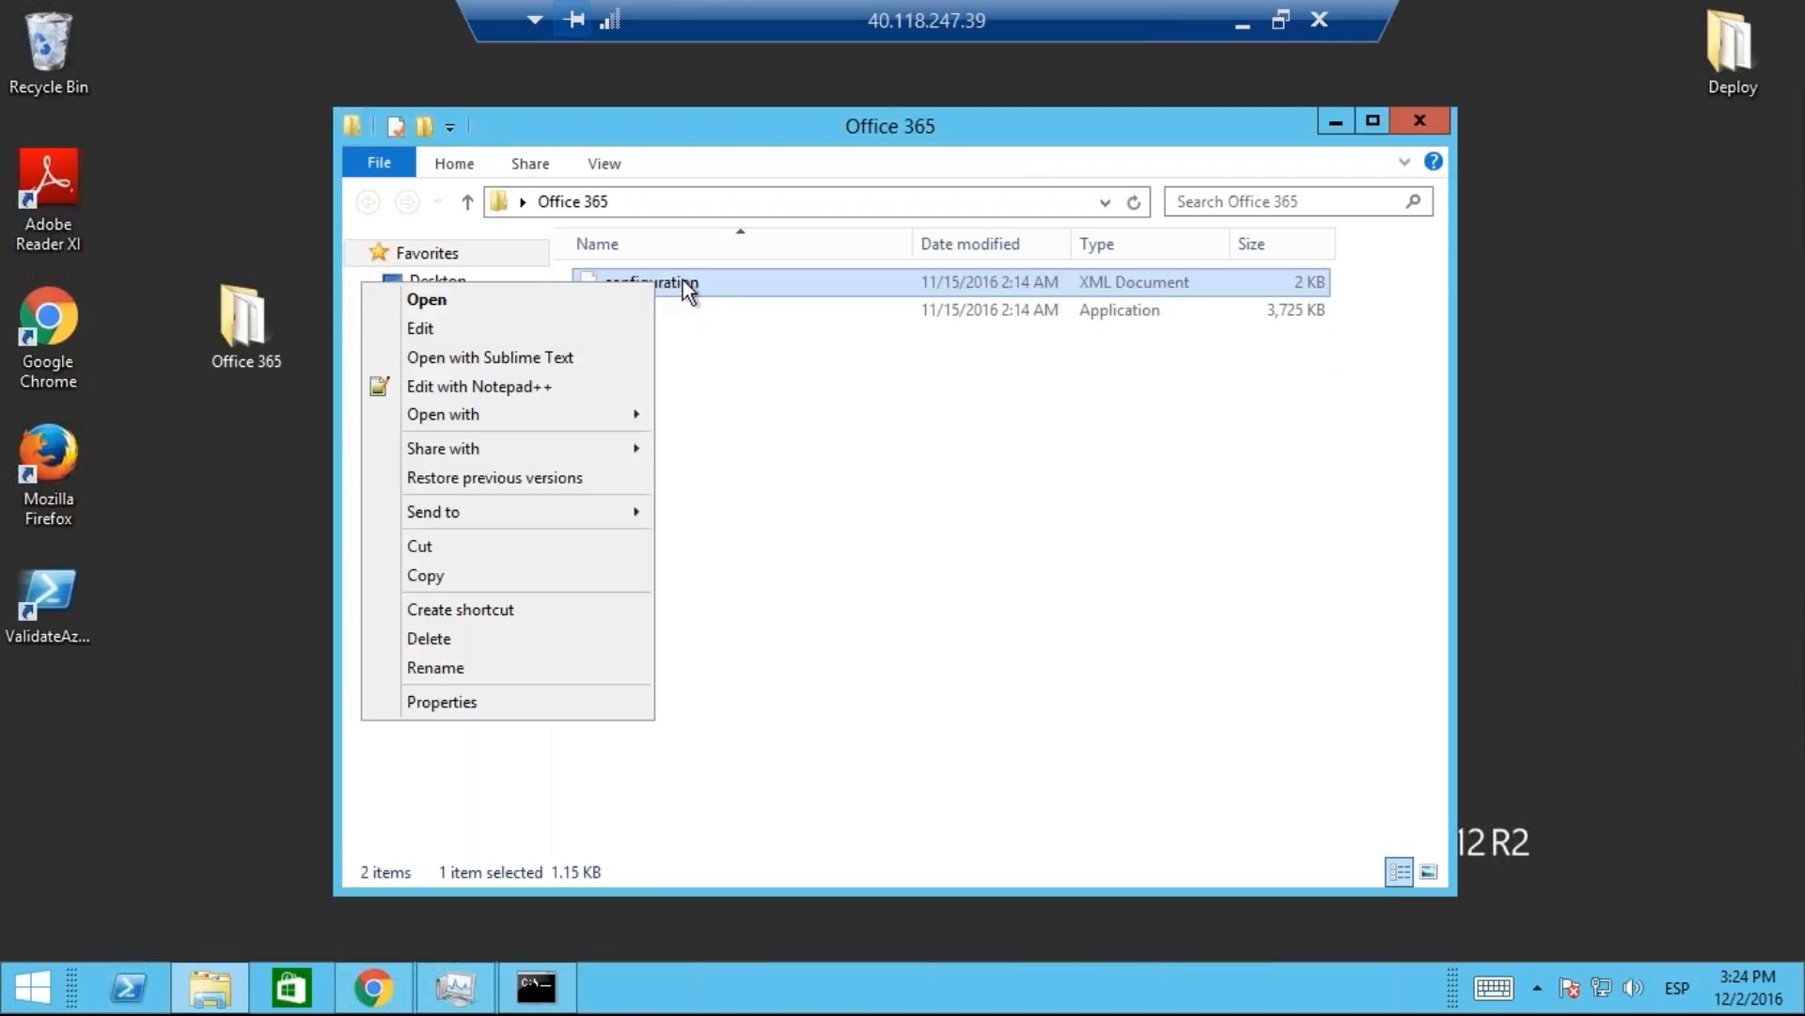
{"action": "left_click", "coordinate": [511, 385]}
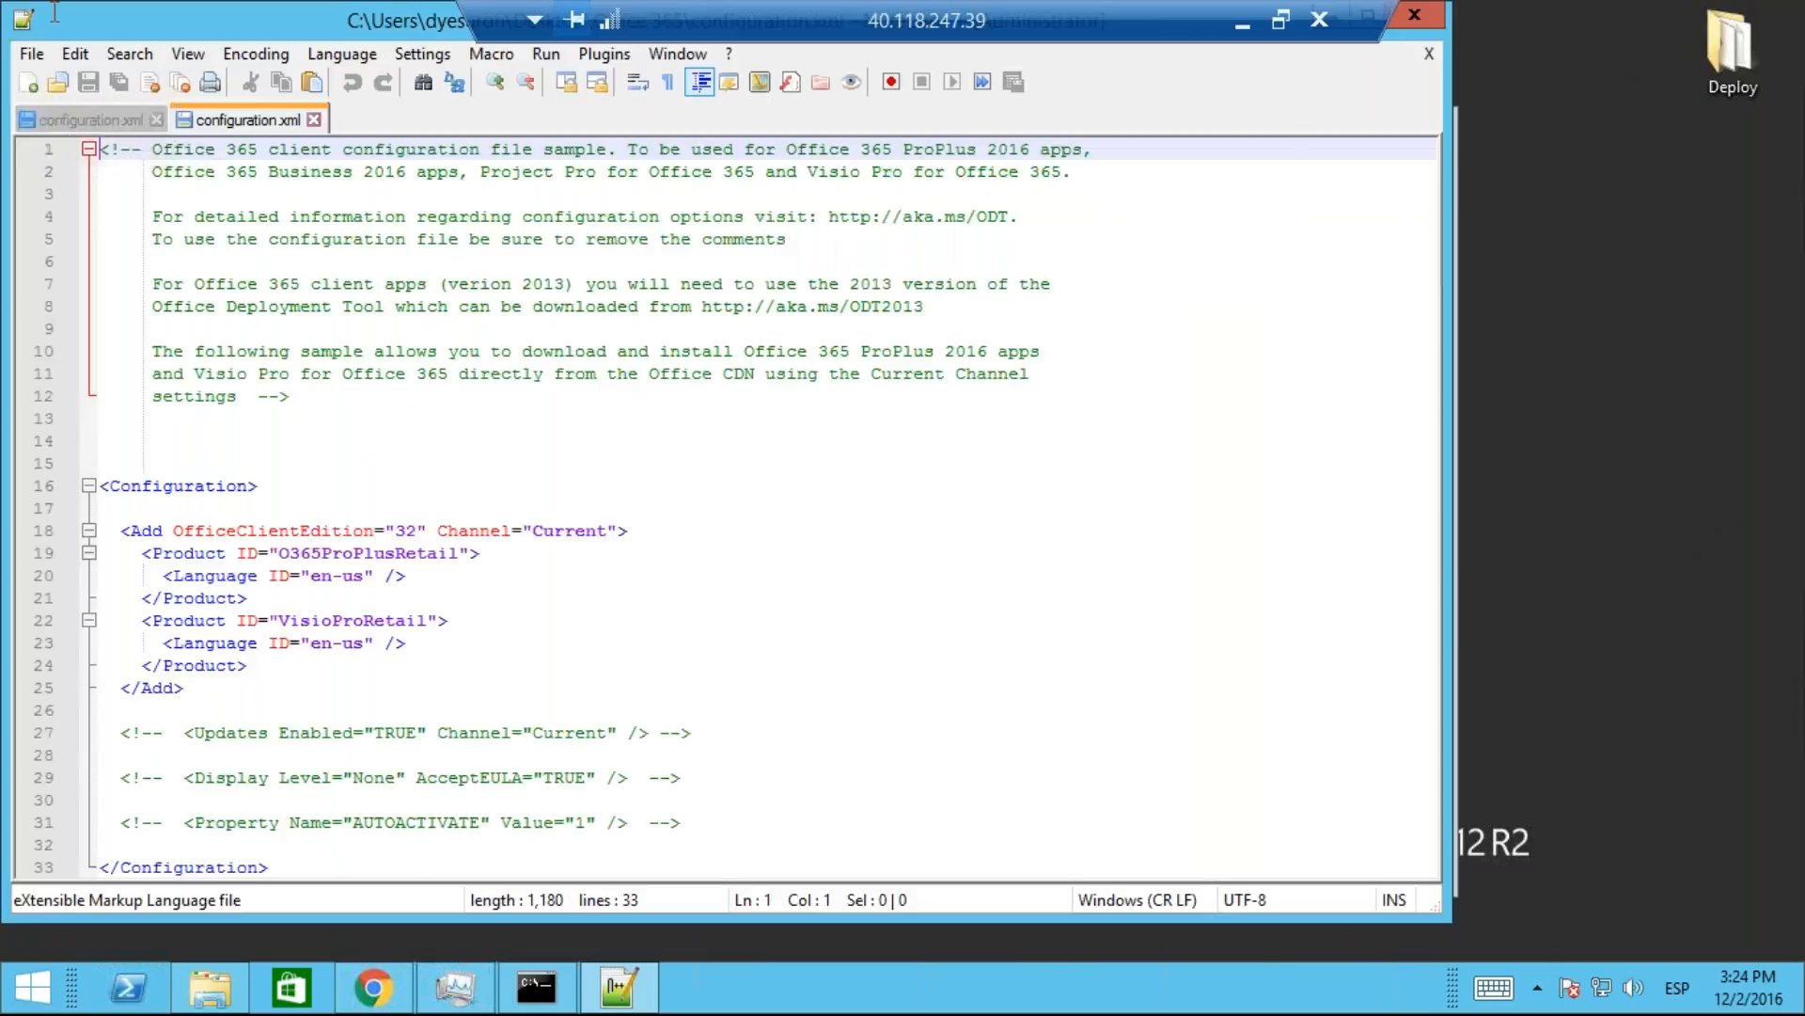
{"action": "left_click_drag", "start_coordinate": [234, 24], "coordinate": [320, 38]}
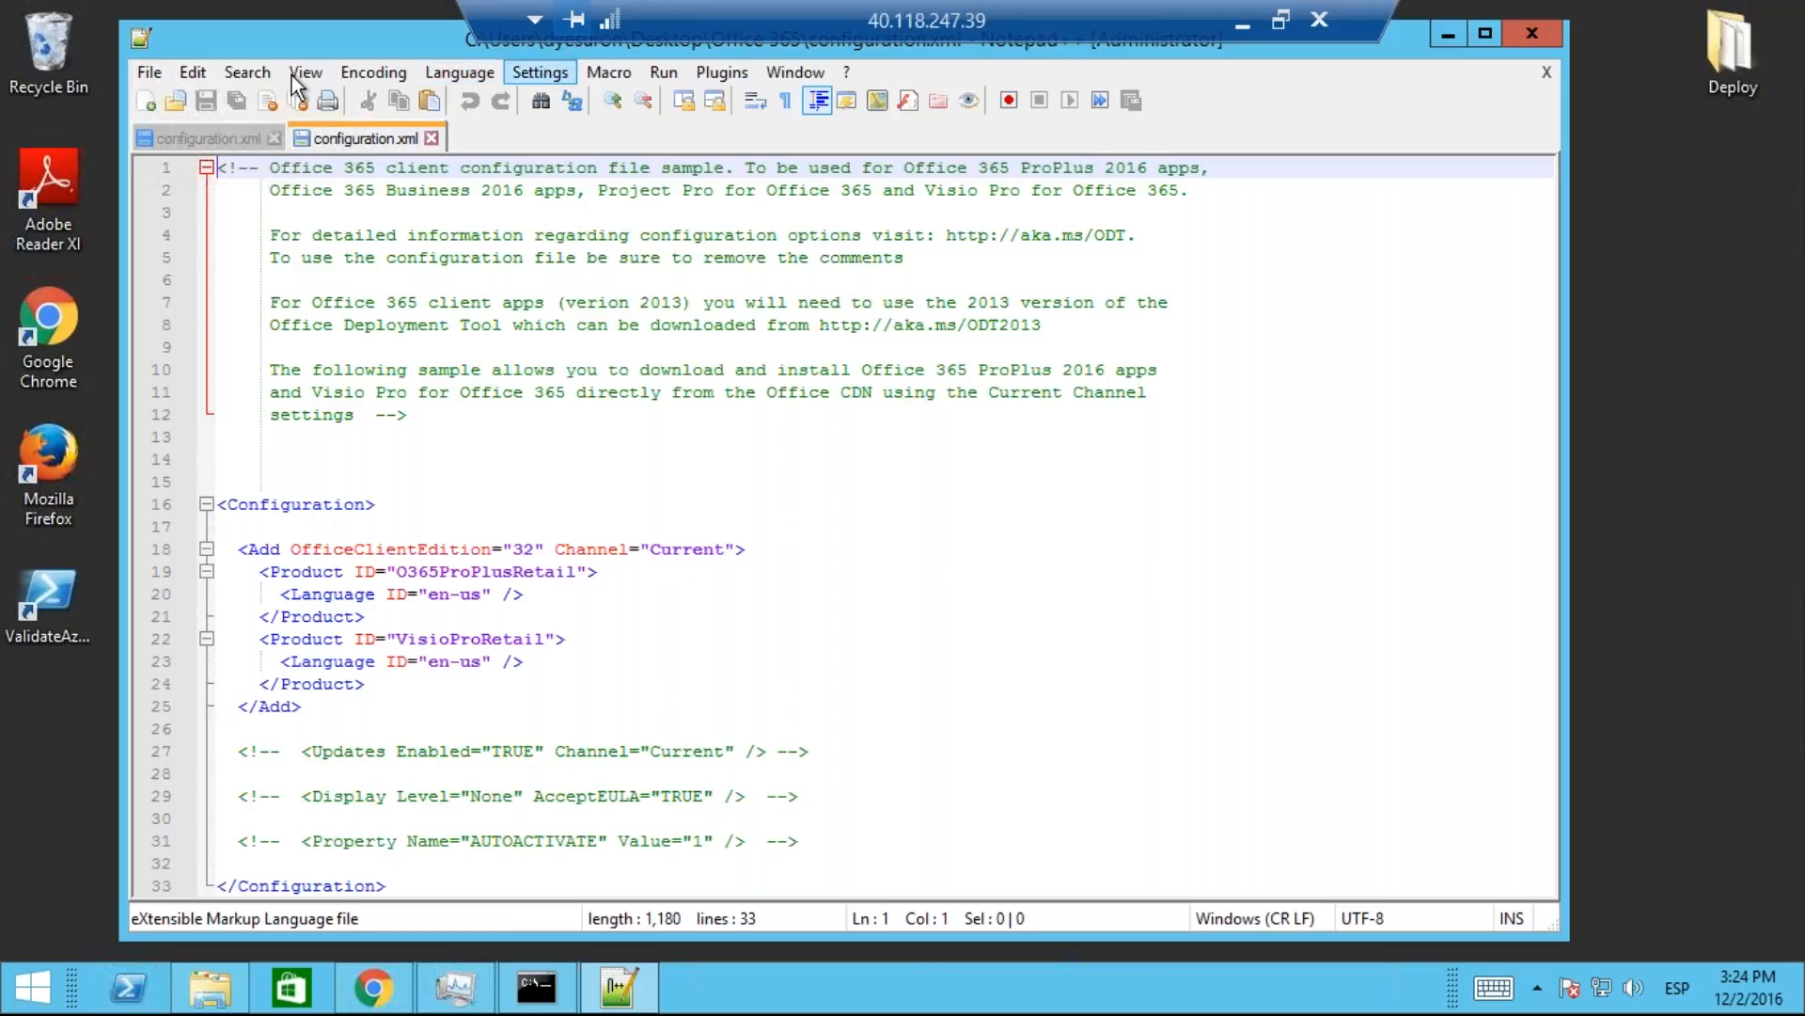
{"action": "left_click", "coordinate": [191, 73]}
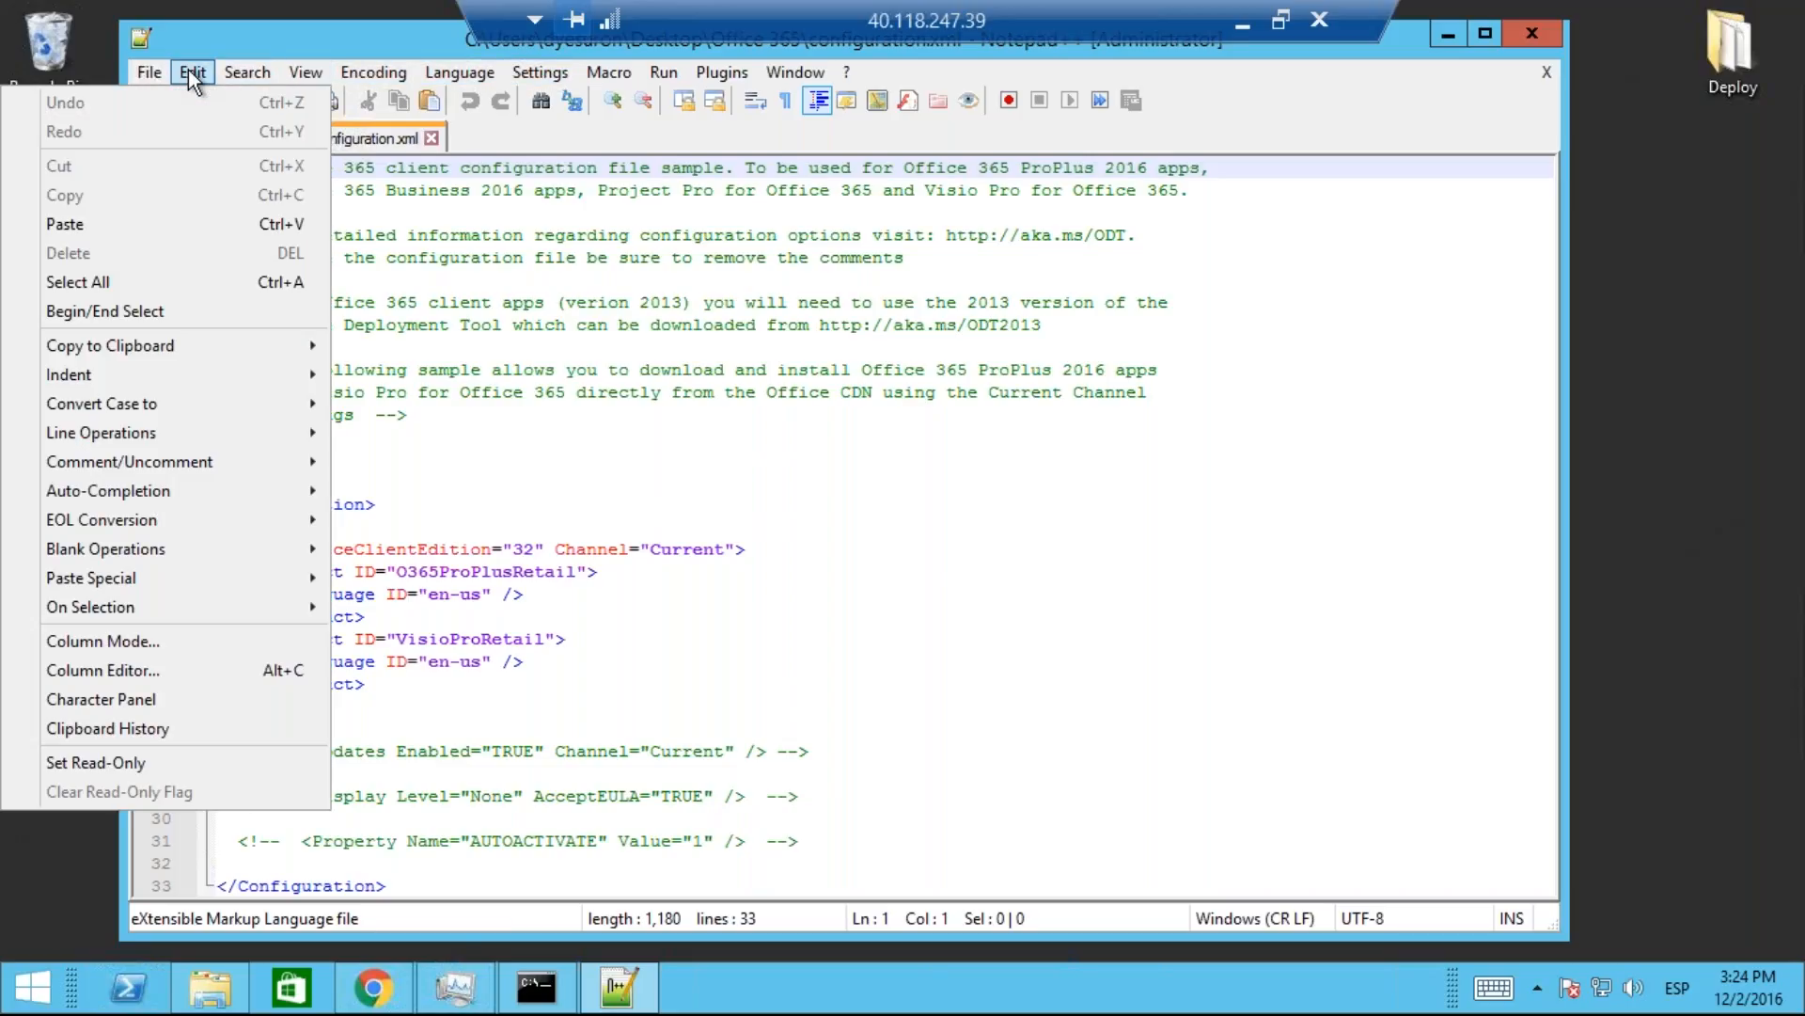
{"action": "mouse_move", "coordinate": [150, 71]}
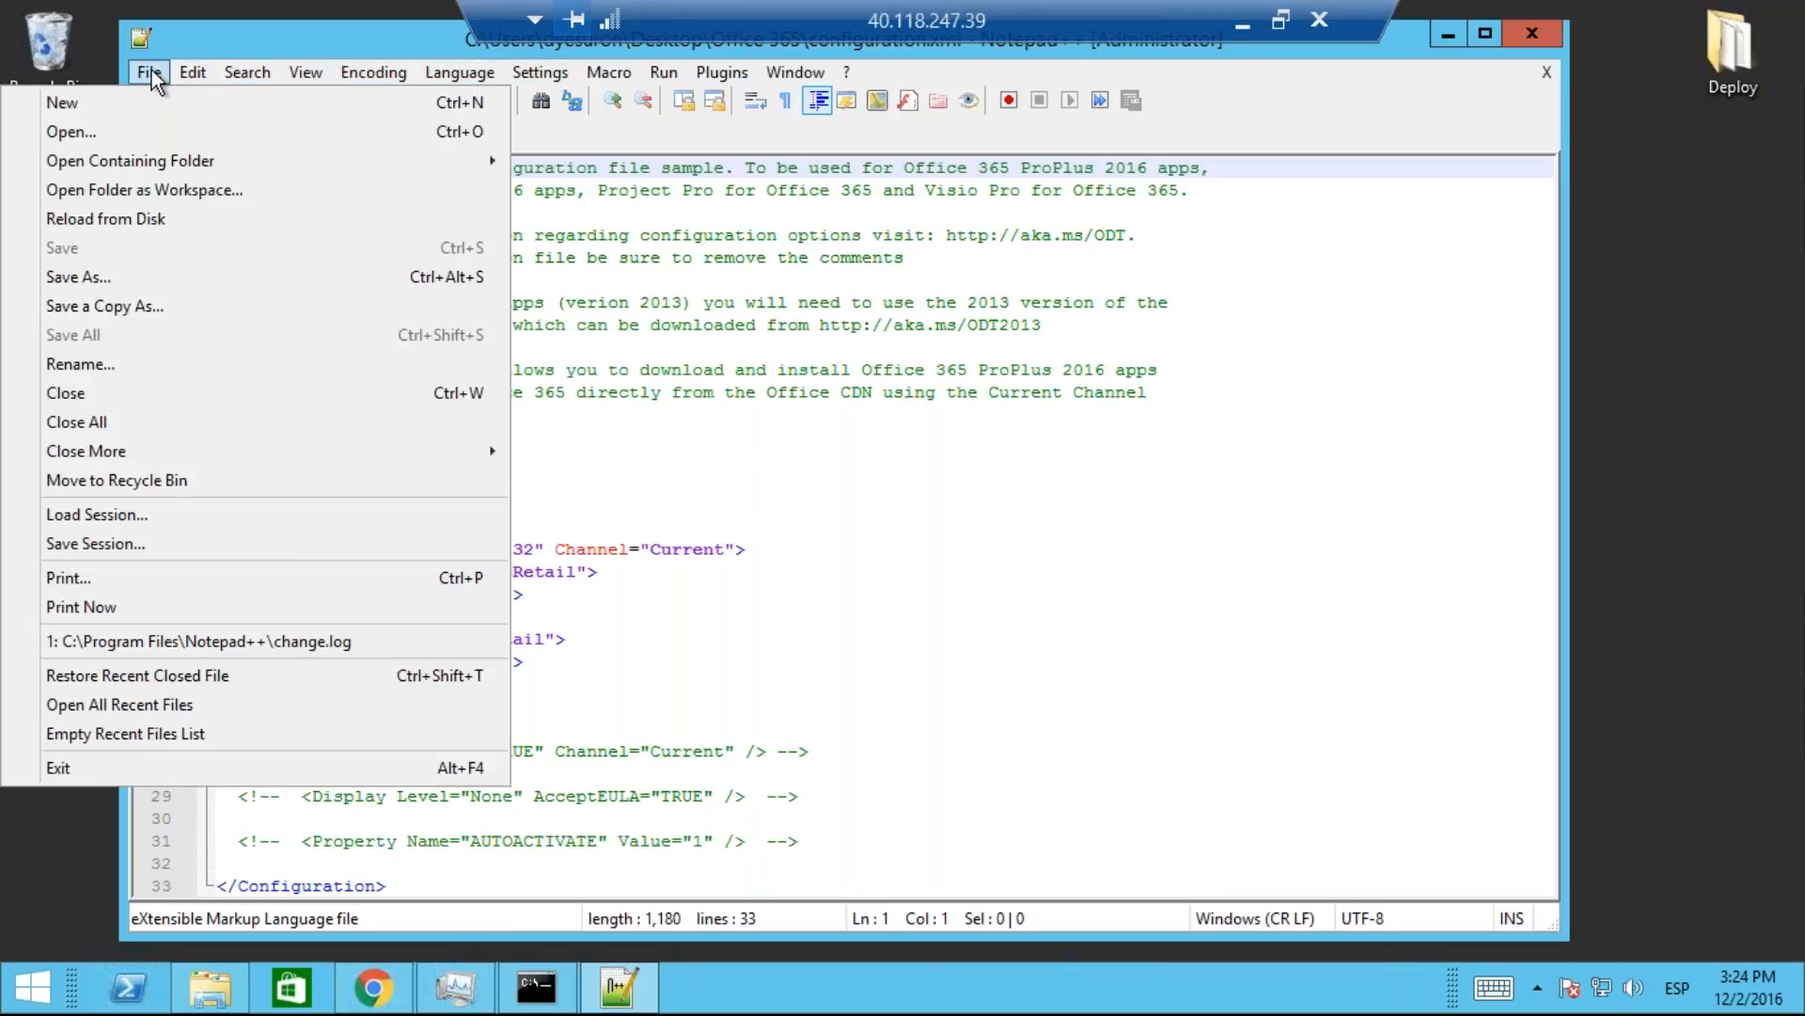
{"action": "left_click", "coordinate": [161, 69]}
{"action": "left_click", "coordinate": [193, 72]}
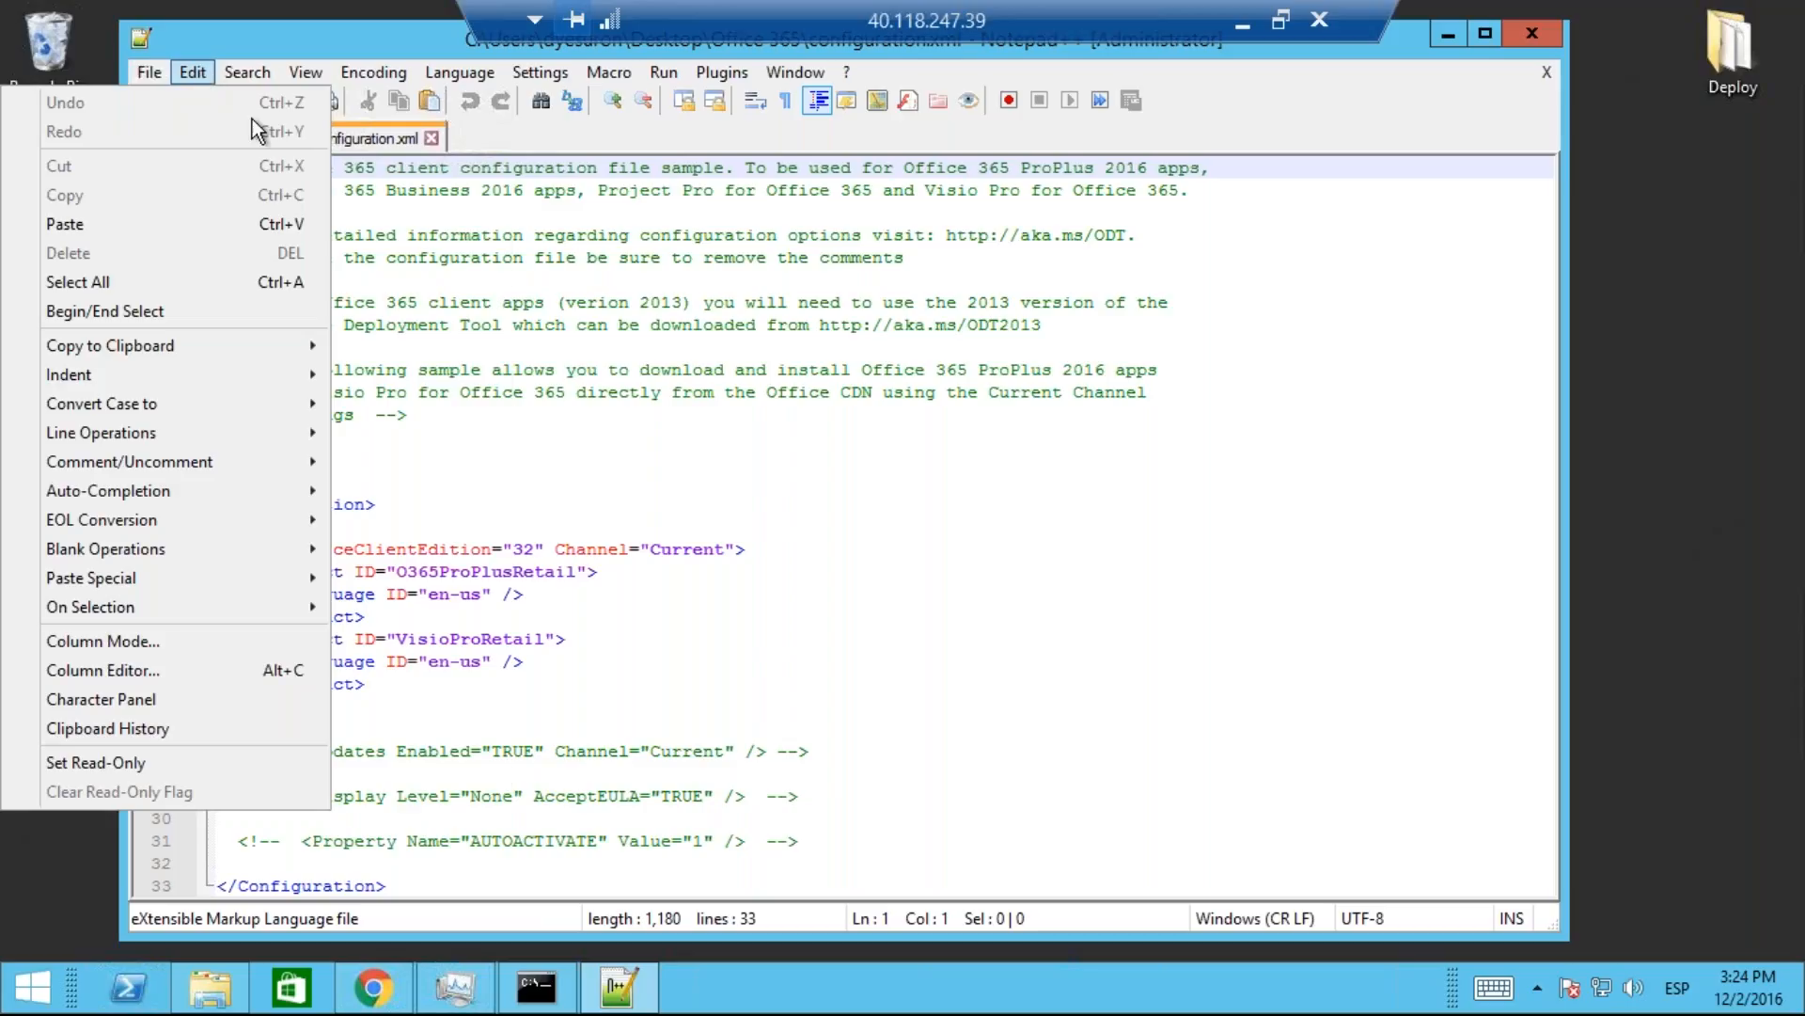
{"action": "left_click", "coordinate": [1044, 816]}
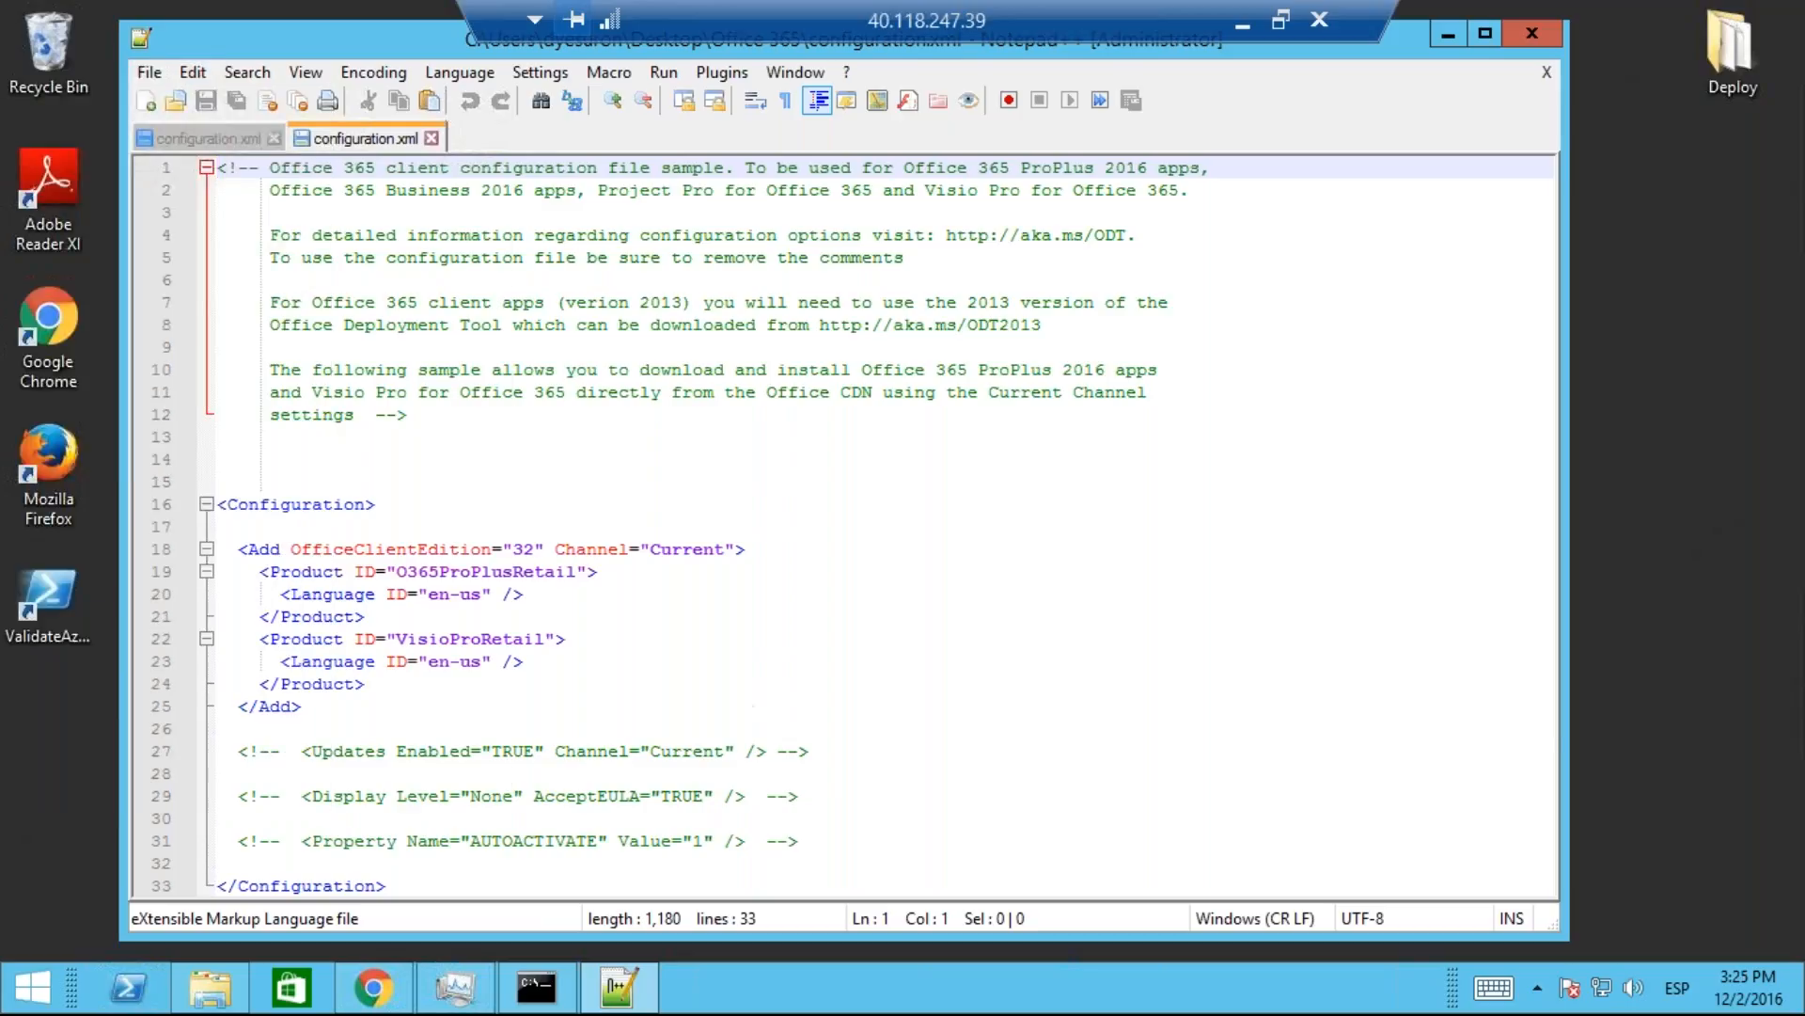
Step: Enlarge the editor text and highlight the whole Configuration block of the XML file for review
{"action": "left_click", "coordinate": [1044, 728]}
{"action": "scroll", "coordinate": [1043, 727], "scroll_direction": "up", "scroll_amount": 1}
{"action": "scroll", "coordinate": [878, 527], "scroll_direction": "up", "scroll_amount": 1}
{"action": "scroll", "coordinate": [1035, 728], "scroll_direction": "up", "scroll_amount": 1}
{"action": "scroll", "coordinate": [1002, 642], "scroll_direction": "up", "scroll_amount": 1}
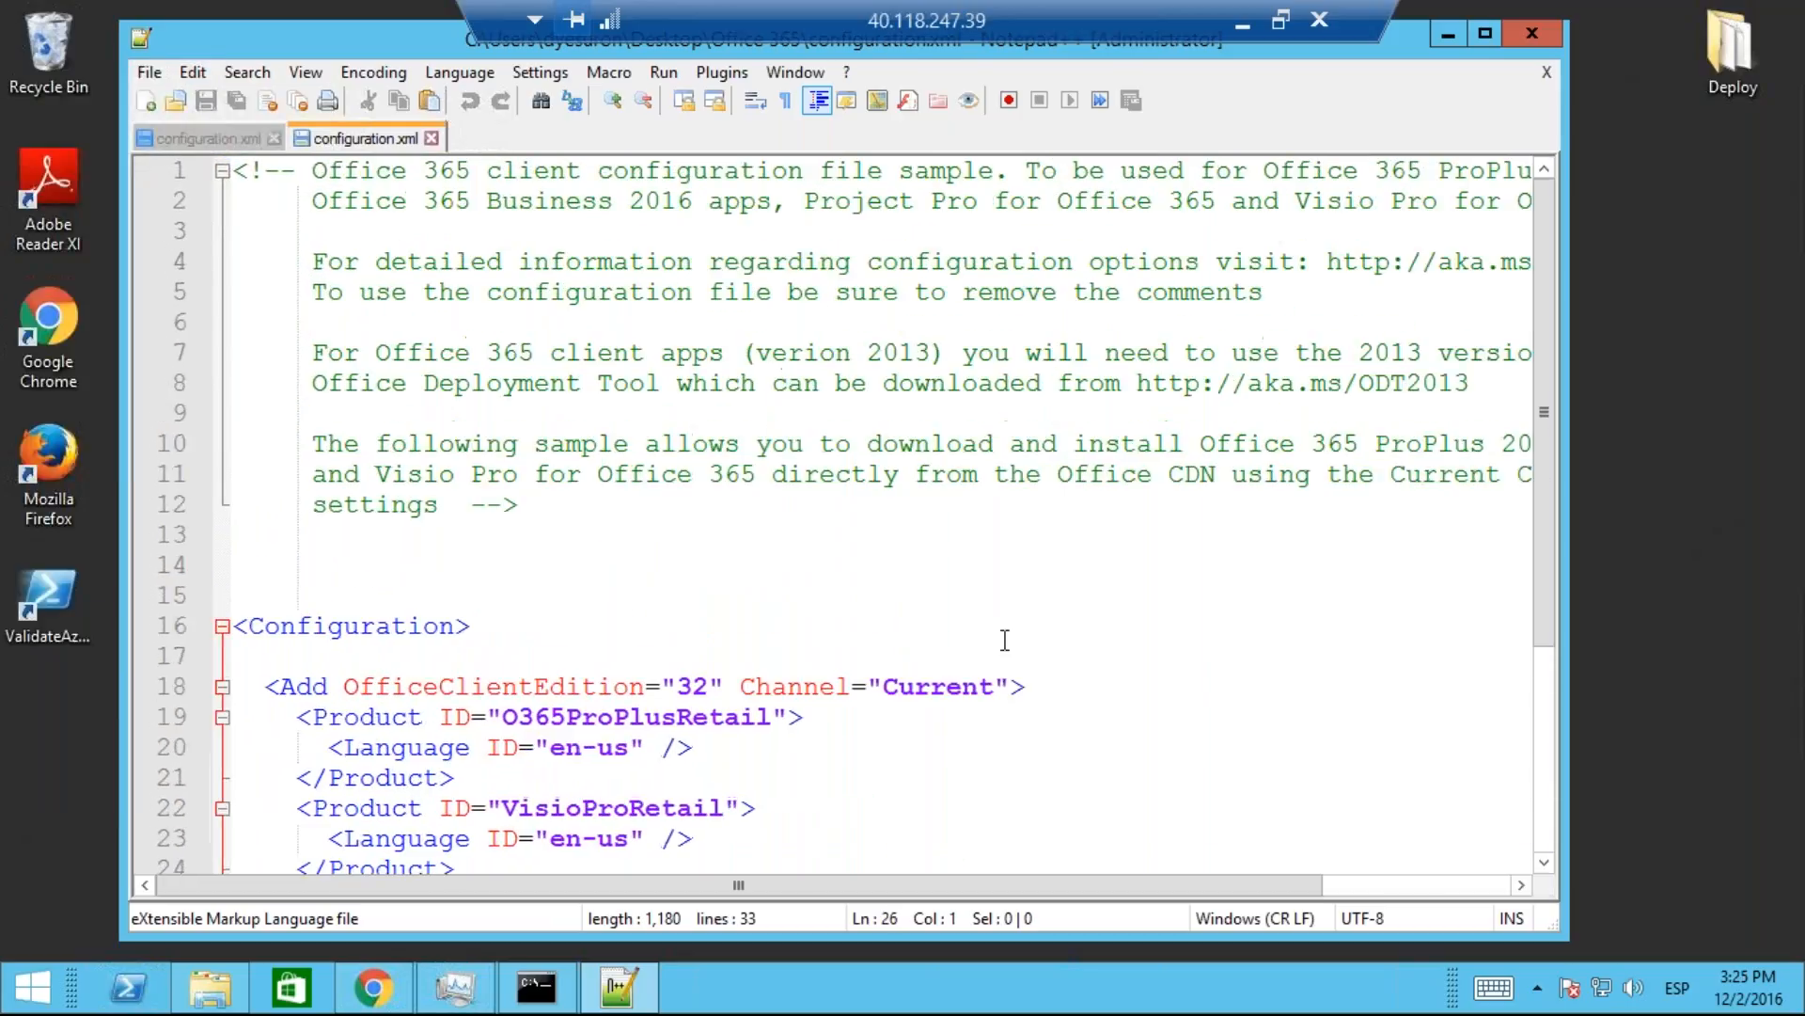
{"action": "scroll", "coordinate": [1005, 640], "scroll_direction": "down", "scroll_amount": 4}
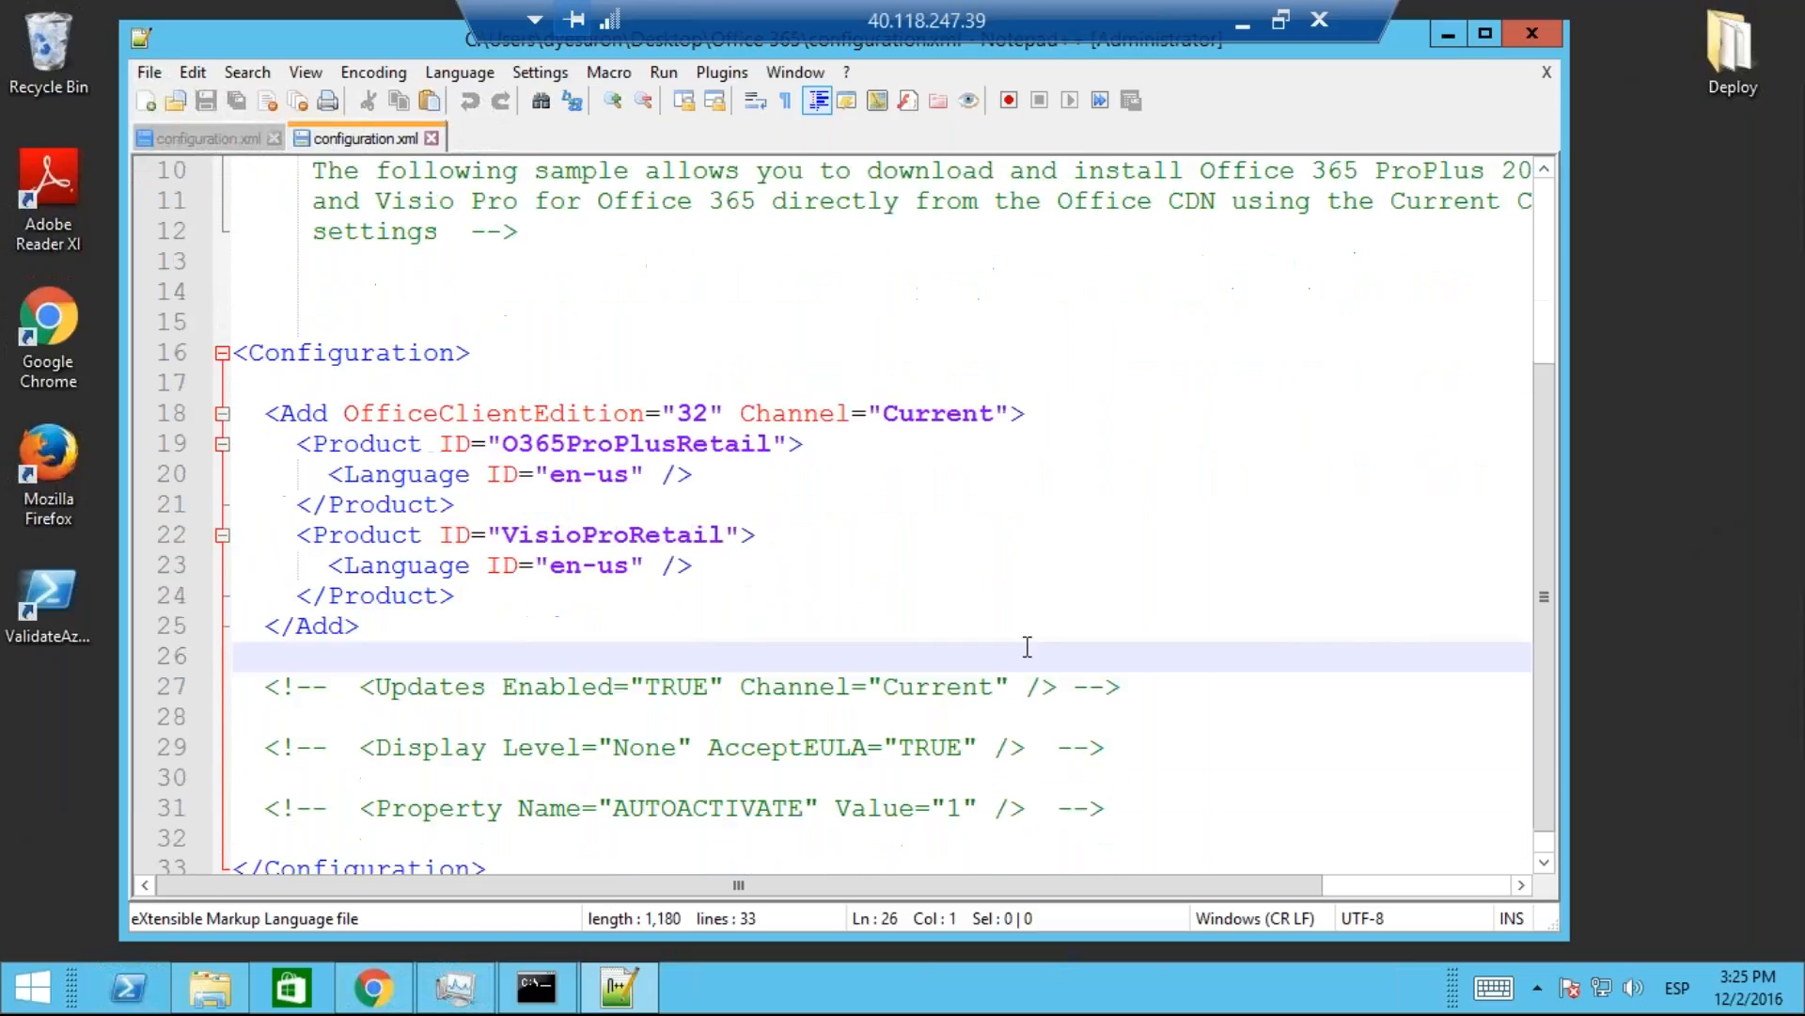
{"action": "left_click_drag", "start_coordinate": [487, 837], "coordinate": [265, 655]}
{"action": "left_click_drag", "start_coordinate": [250, 406], "coordinate": [233, 323]}
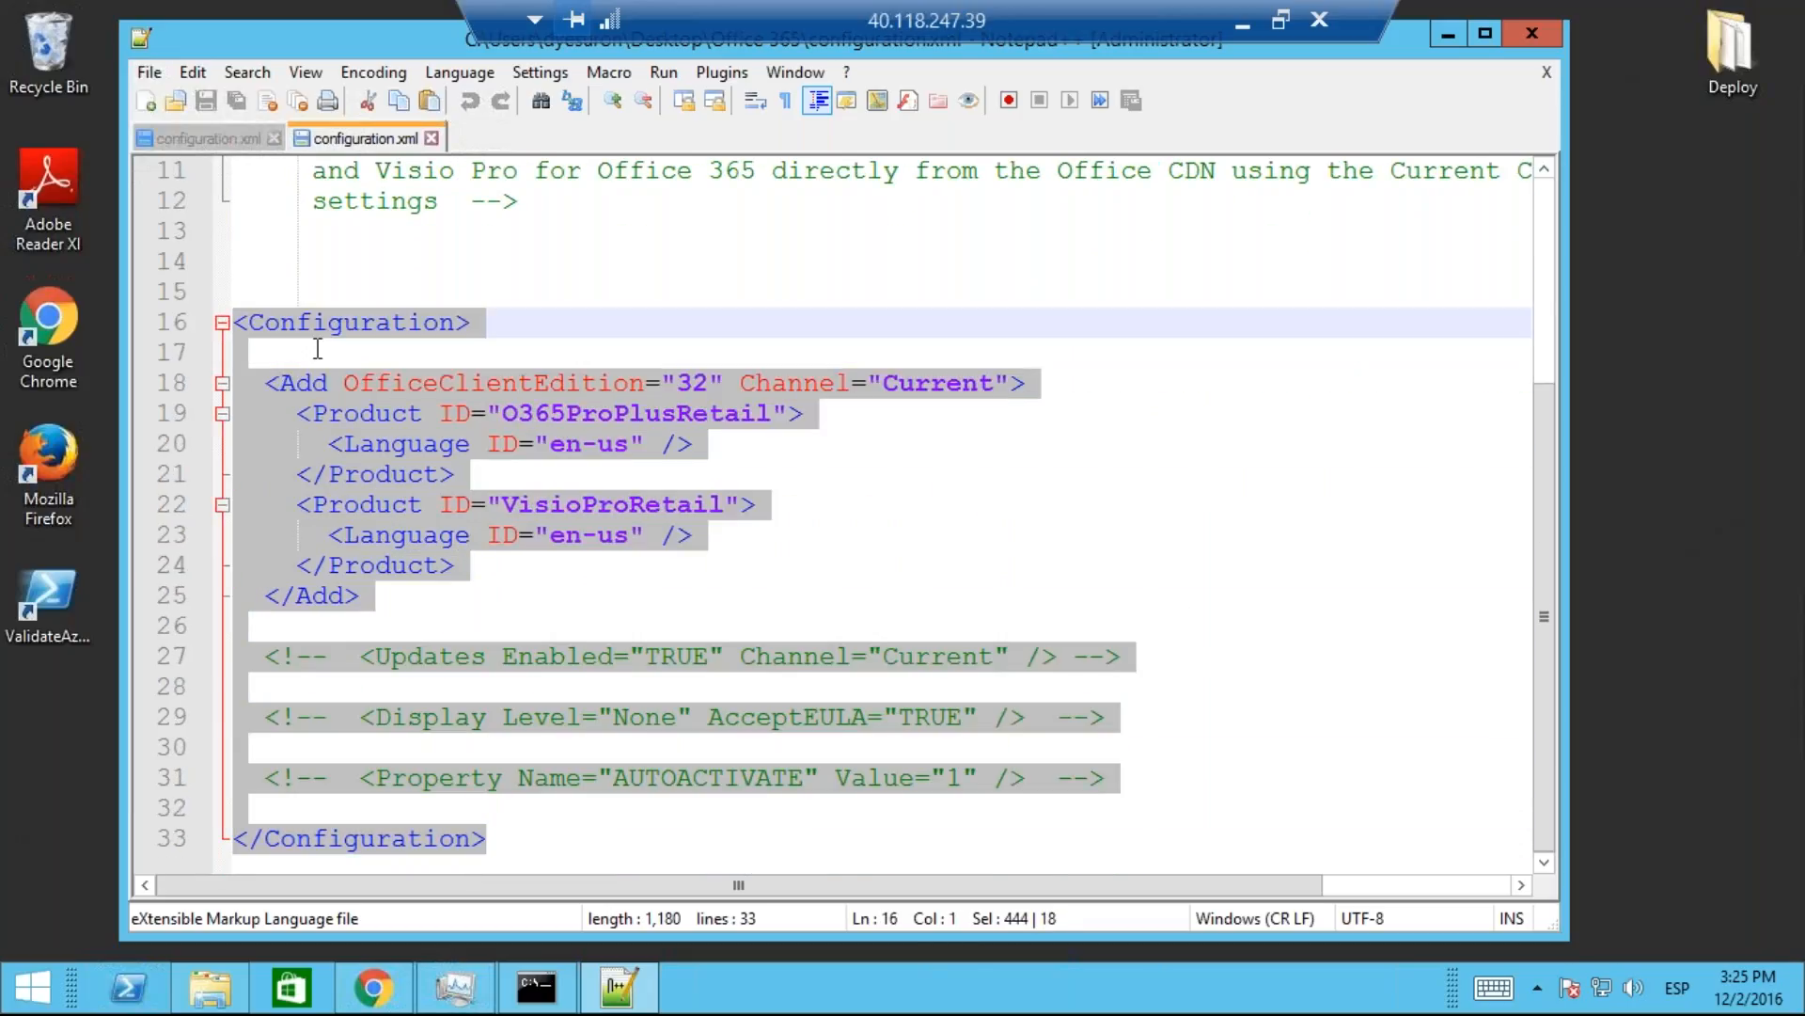
{"action": "left_click", "coordinate": [578, 349]}
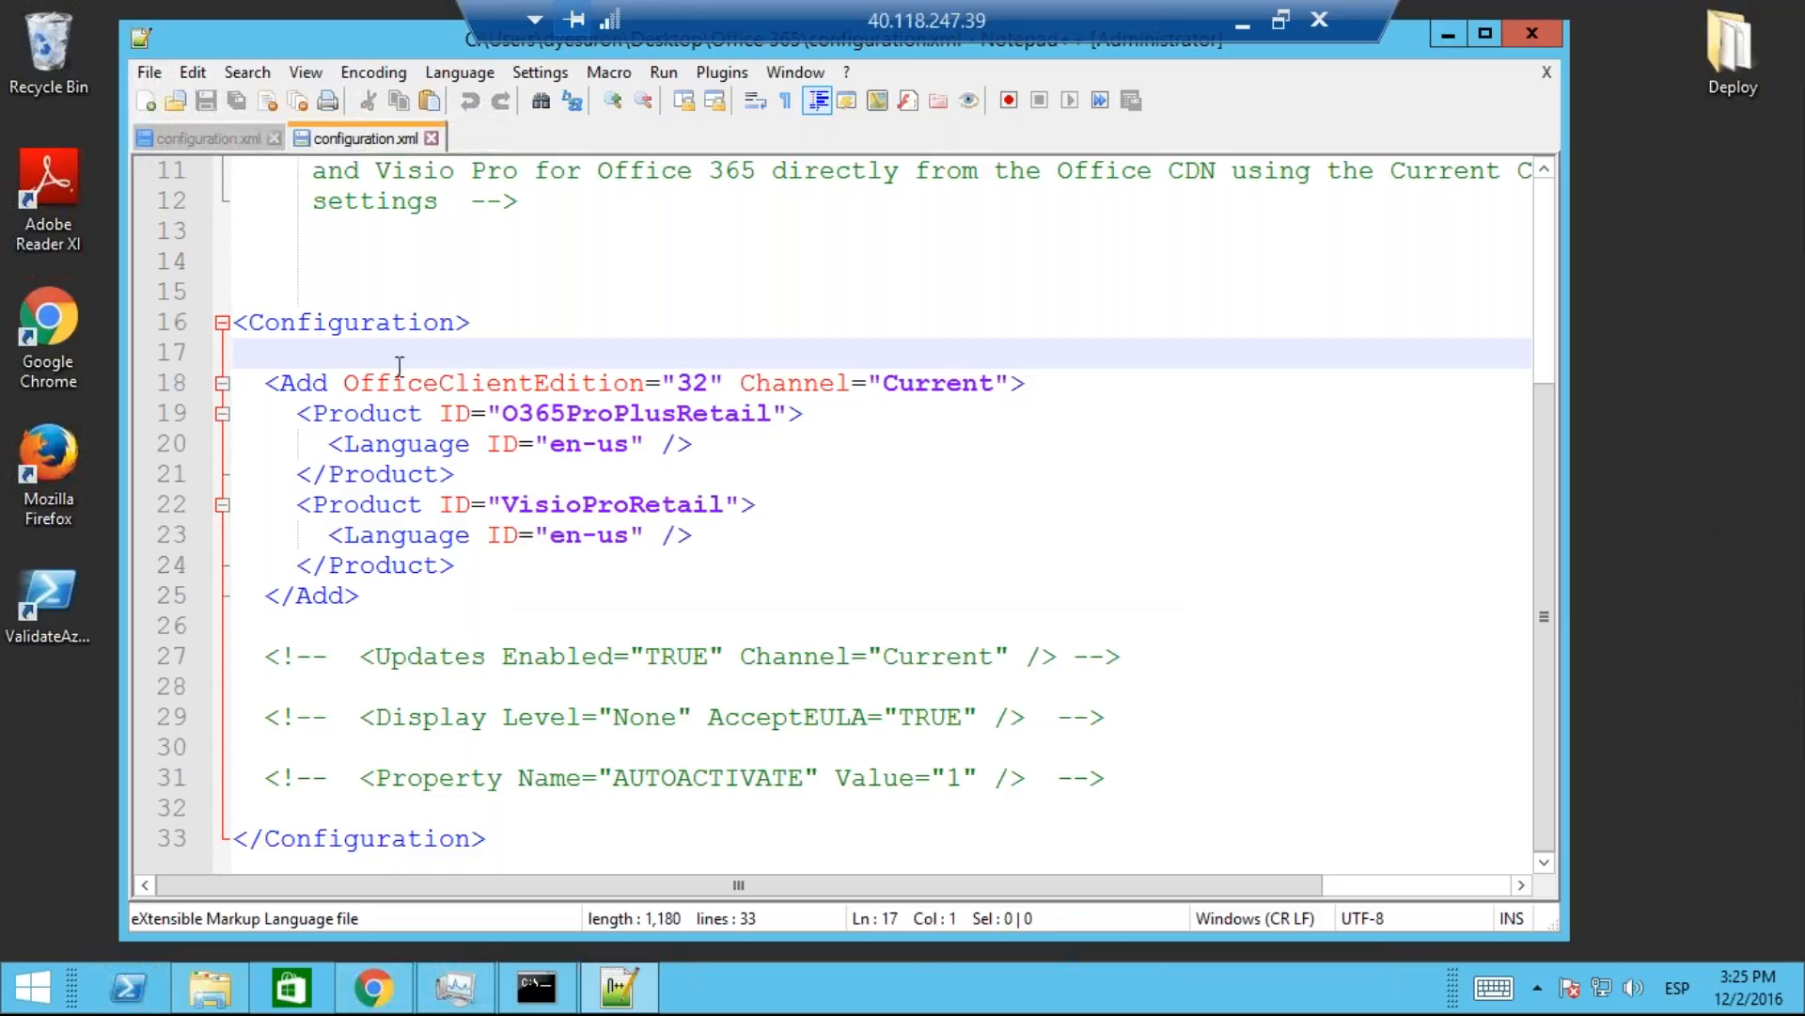
Step: Highlight the OfficeClientEdition attribute in the Add element for review
{"action": "left_click_drag", "start_coordinate": [364, 380], "coordinate": [536, 384]}
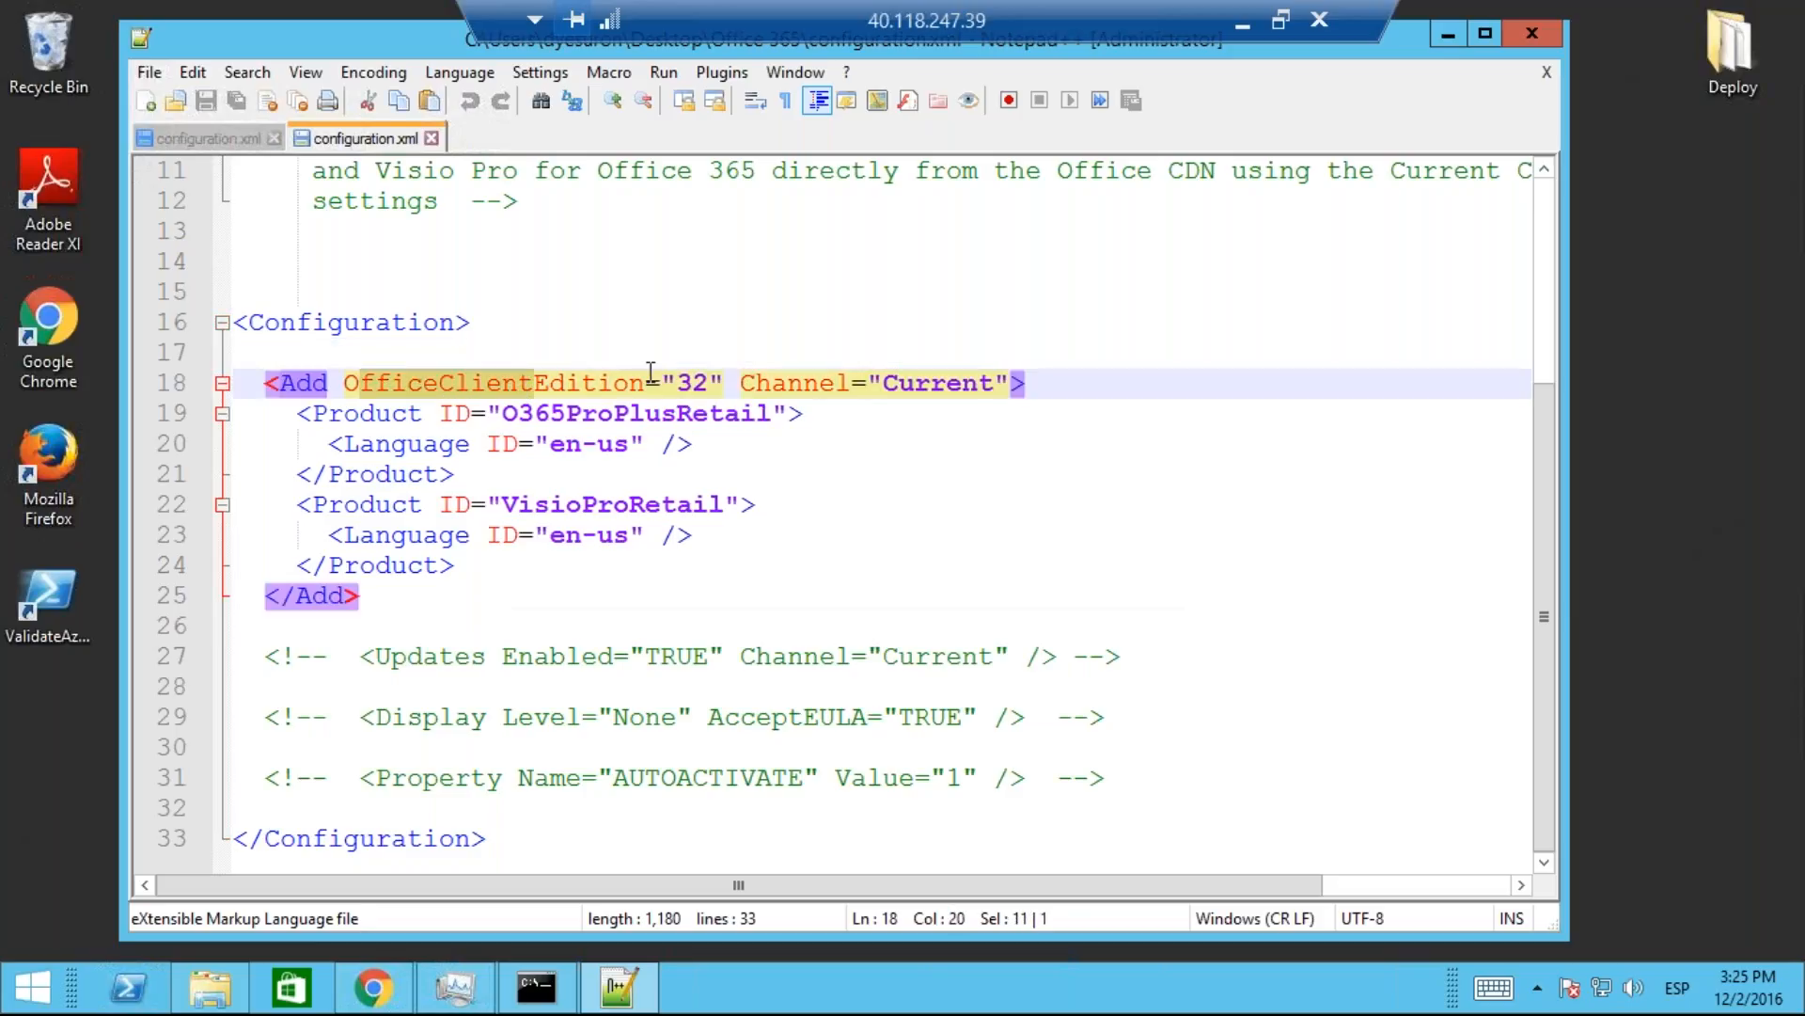
{"action": "left_click", "coordinate": [643, 379]}
{"action": "left_click_drag", "start_coordinate": [374, 383], "coordinate": [615, 383]}
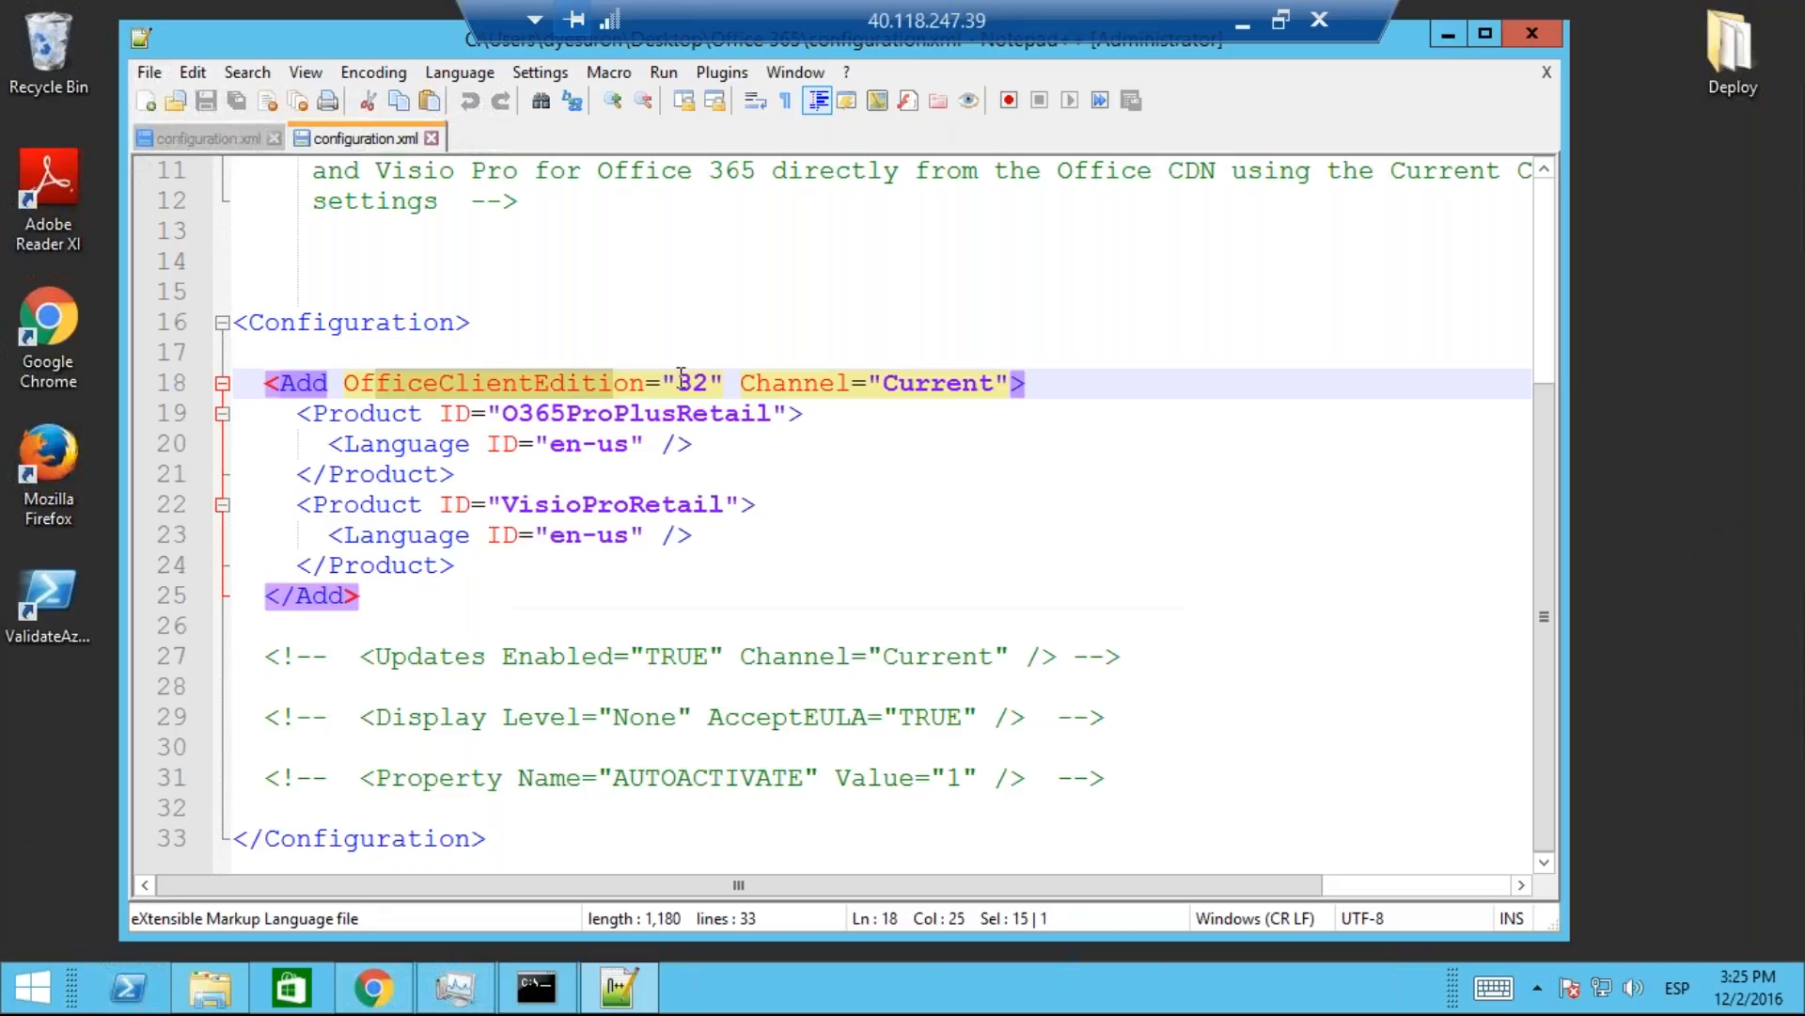
Step: Try 64 as the OfficeClientEdition value and restore it to 32
{"action": "left_click", "coordinate": [693, 384]}
{"action": "double_click", "coordinate": [689, 384]}
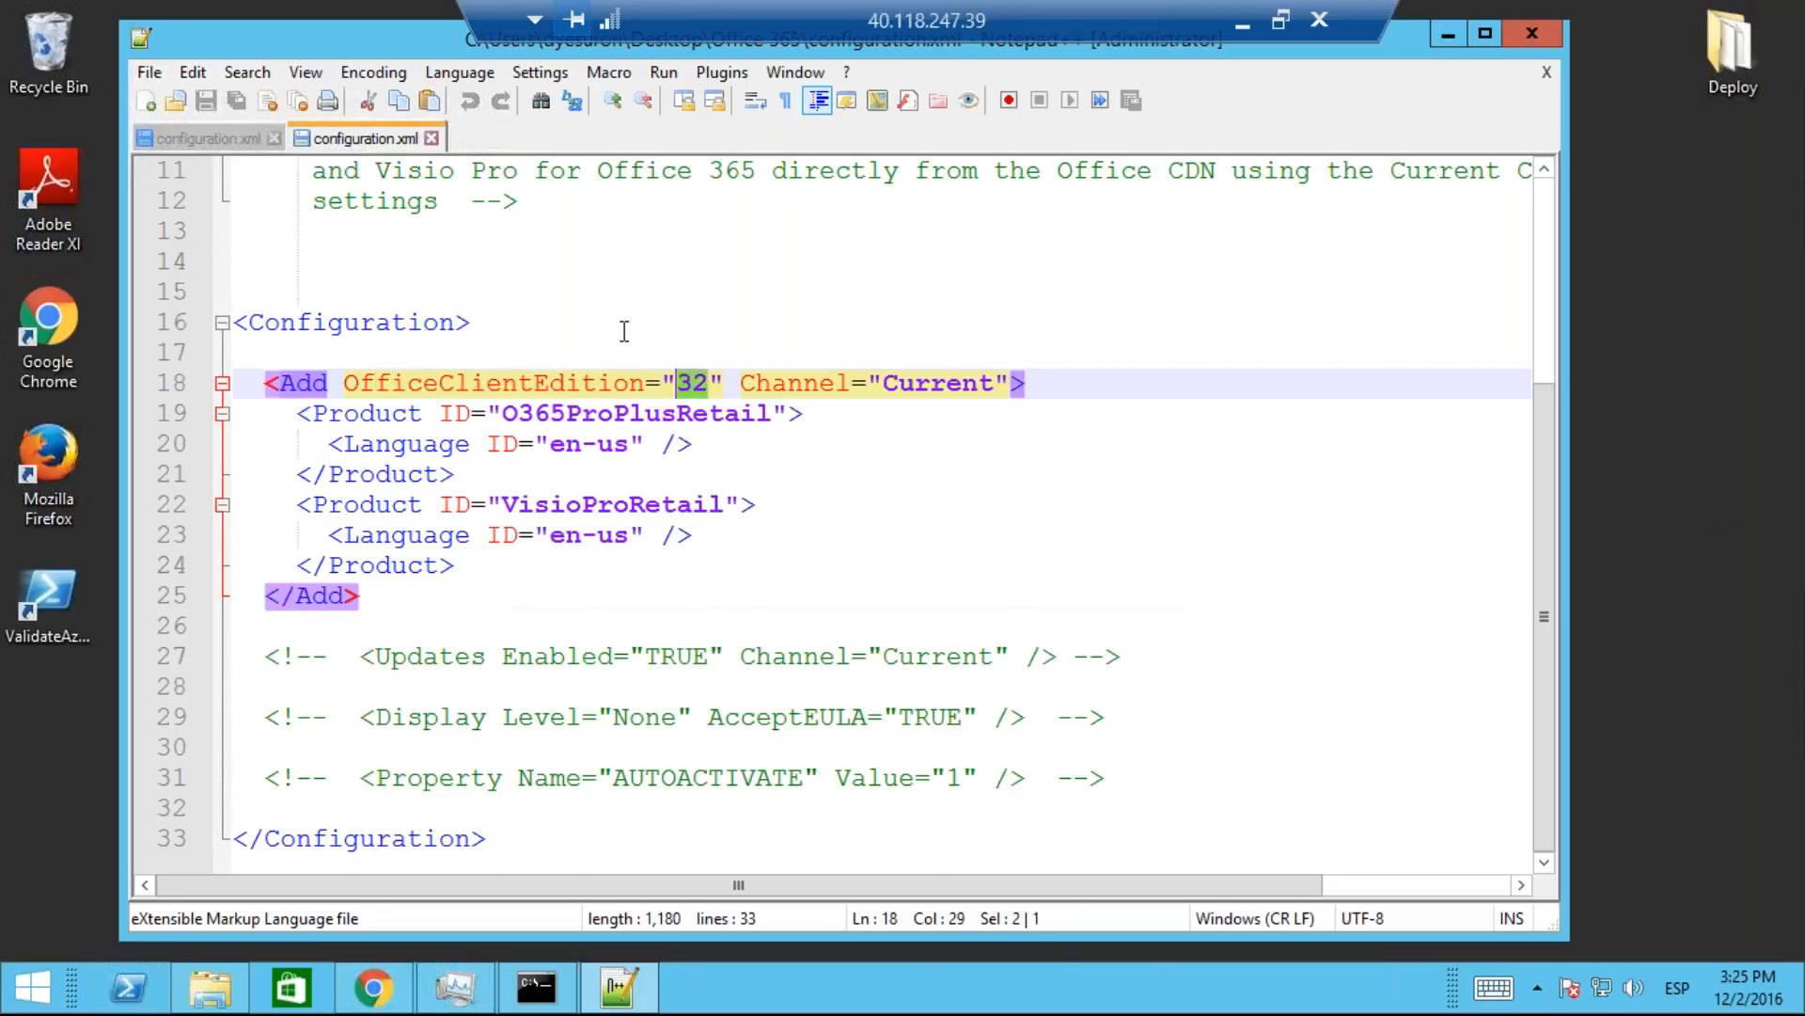
{"action": "type", "text": "64"}
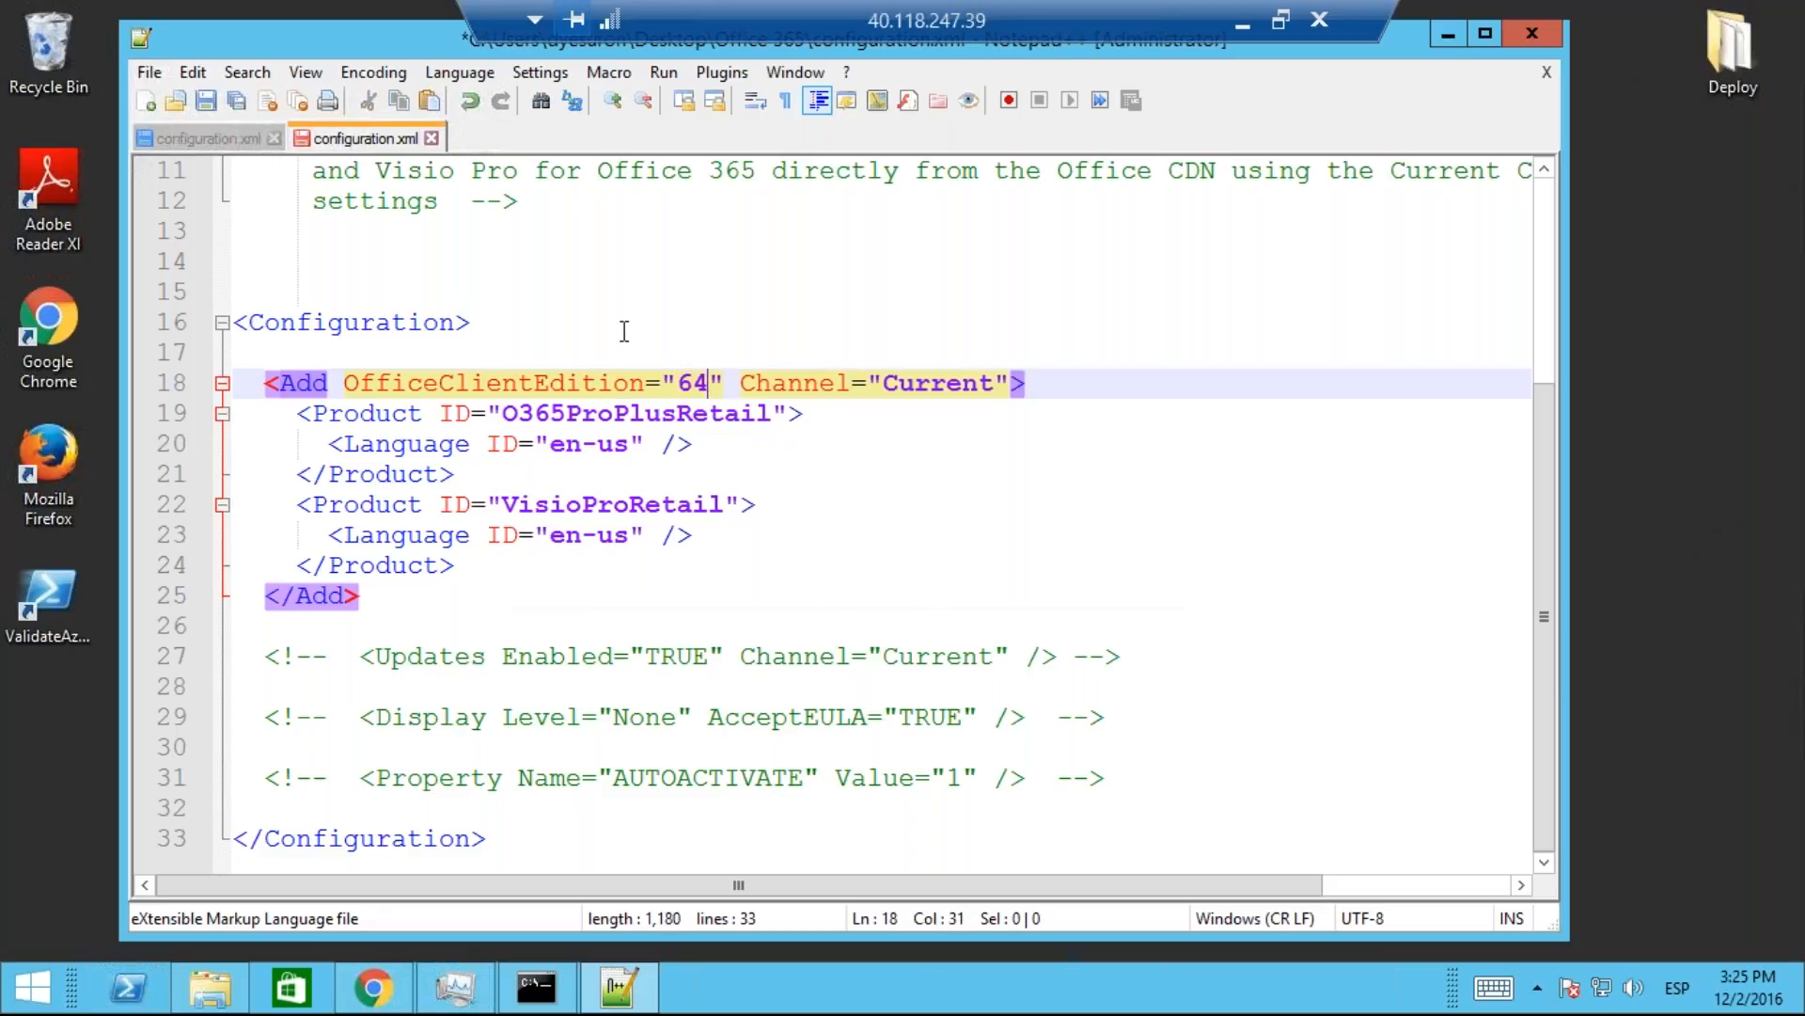
{"action": "left_click", "coordinate": [695, 381]}
{"action": "double_click", "coordinate": [695, 382]}
{"action": "type", "text": "32"}
{"action": "left_click", "coordinate": [821, 416]}
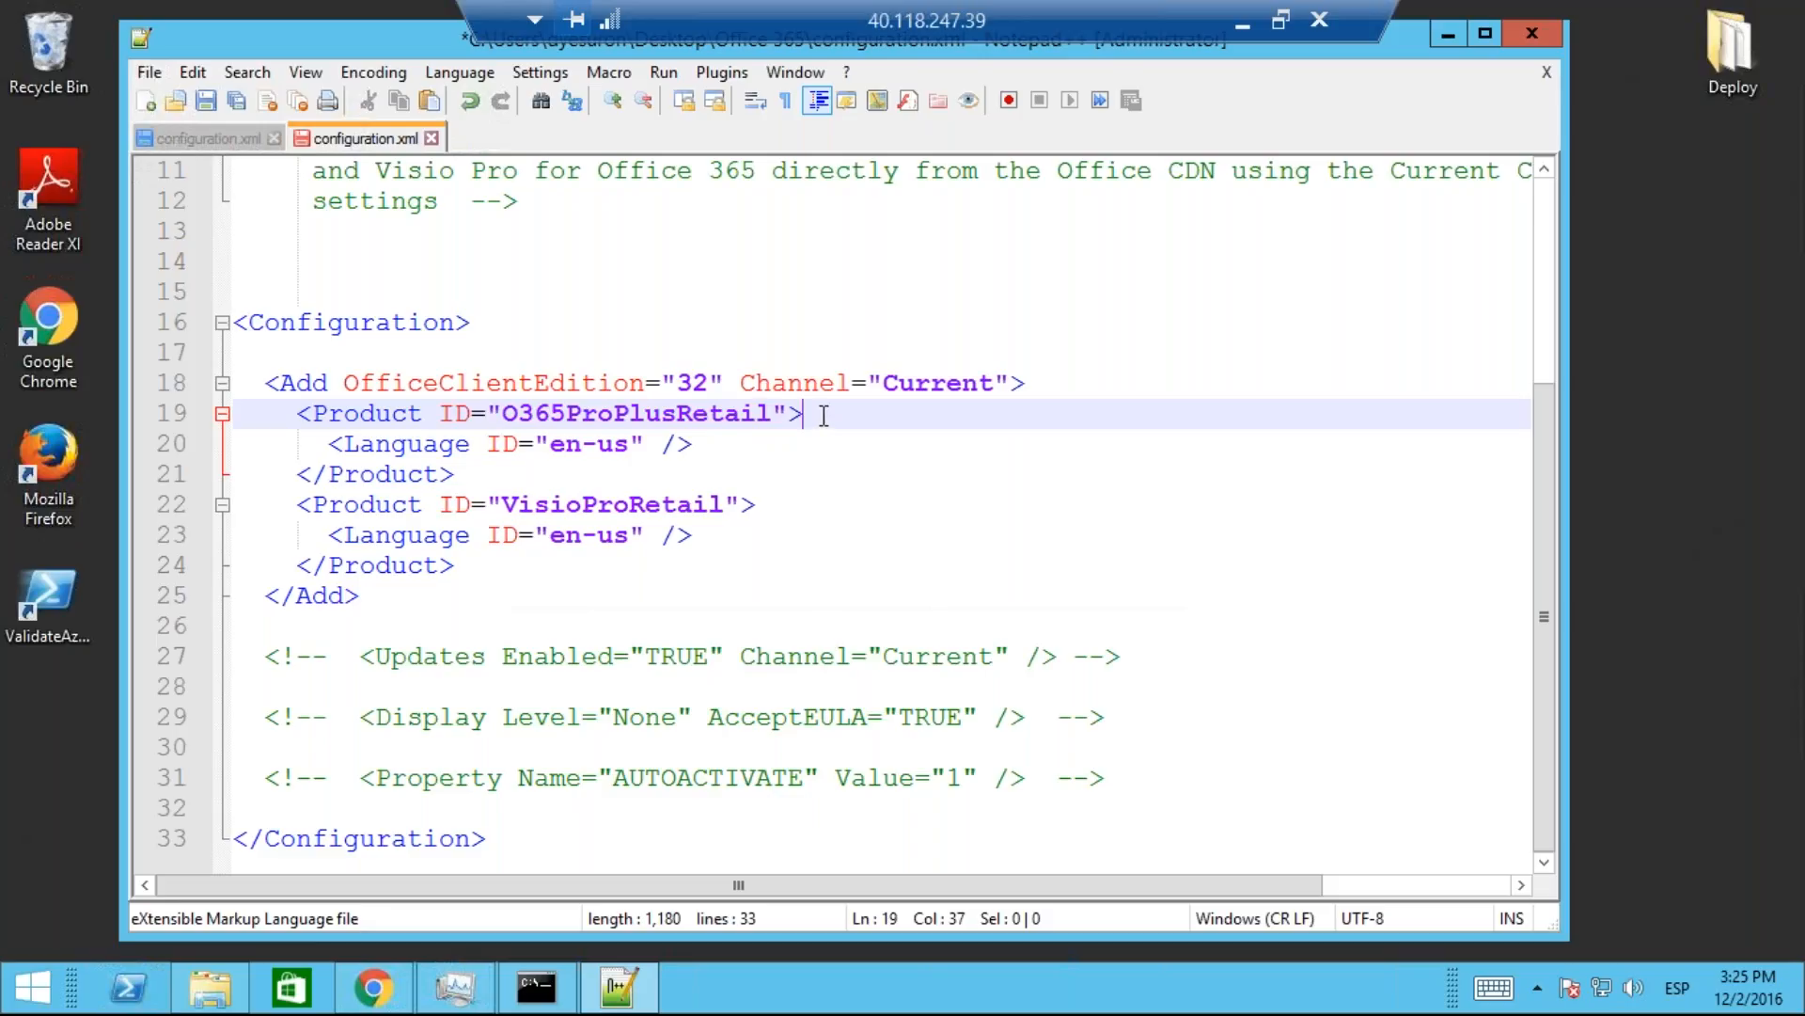
Step: Review the Channel attribute of the Add element, highlighting its name and its value "Current"
{"action": "left_click_drag", "start_coordinate": [773, 381], "coordinate": [834, 380]}
{"action": "left_click", "coordinate": [930, 383]}
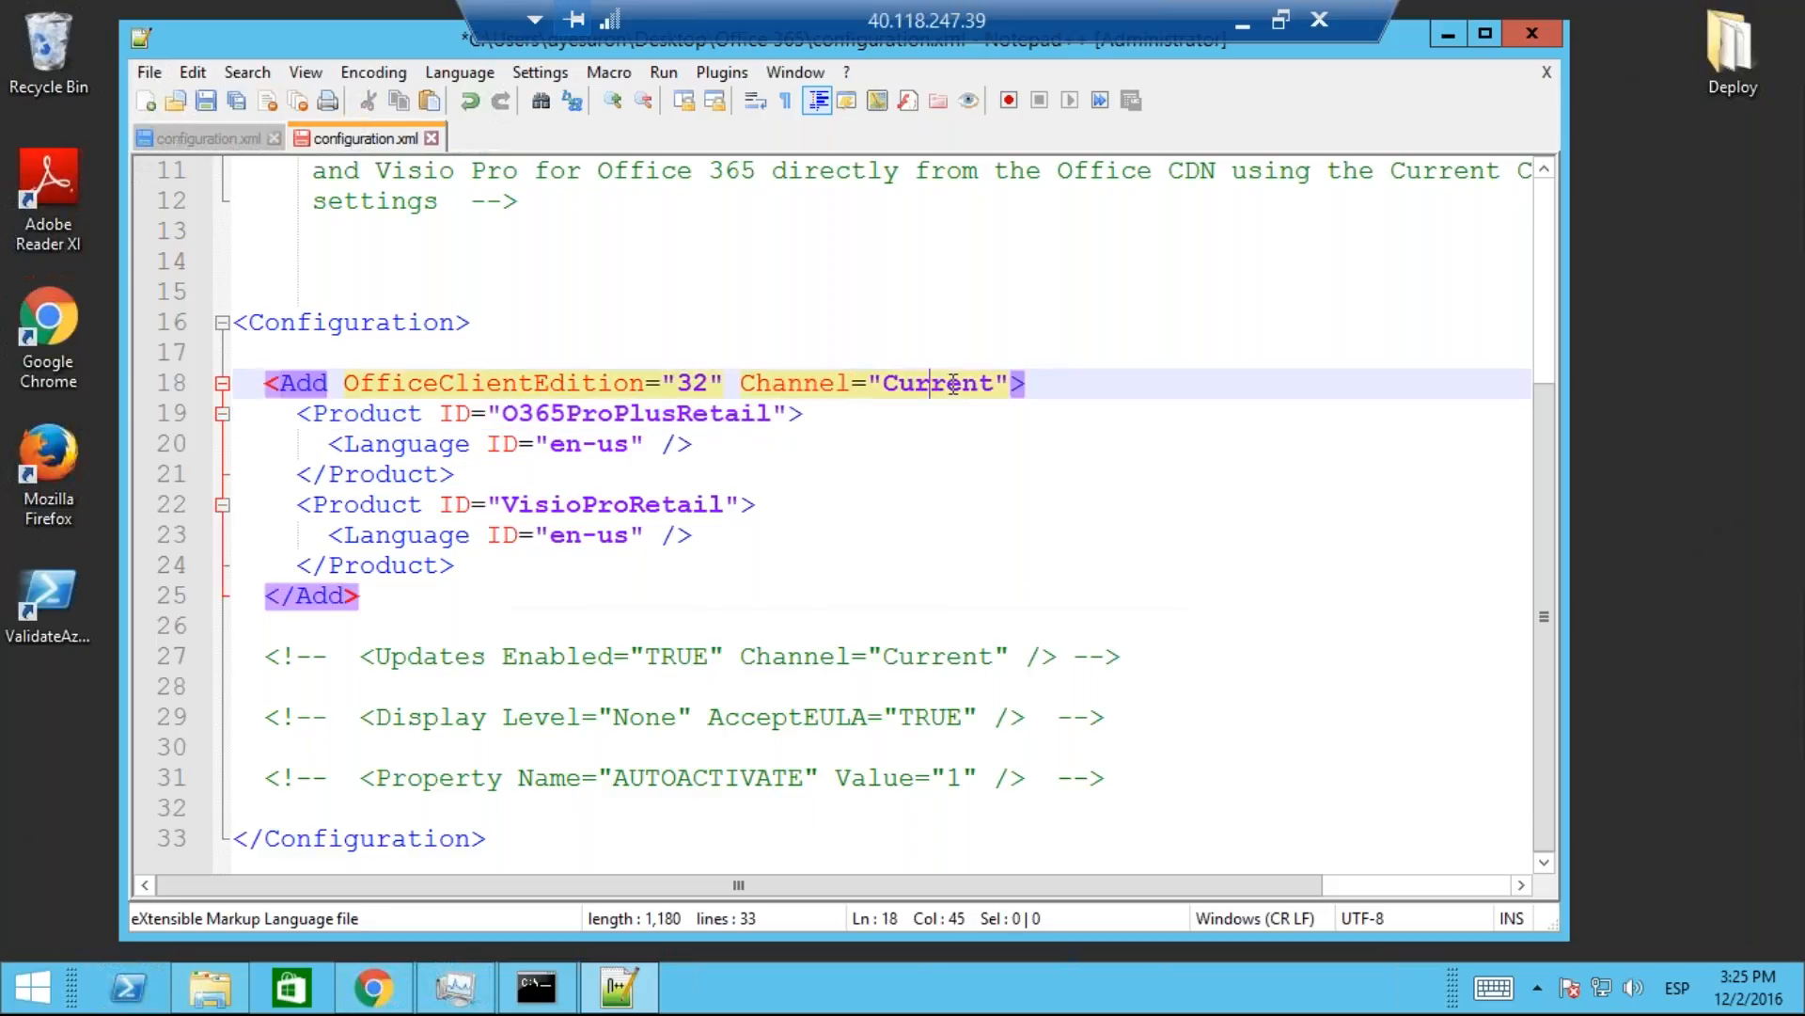
{"action": "key", "text": "Left"}
{"action": "key", "text": "Left"}
{"action": "key", "text": "Left"}
{"action": "key", "text": "shift+Right"}
{"action": "key", "text": "shift+Right"}
{"action": "key", "text": "shift+Right"}
{"action": "key", "text": "shift+Right"}
{"action": "key", "text": "shift+Right"}
{"action": "key", "text": "shift+Right"}
{"action": "key", "text": "shift+Right"}
{"action": "left_click", "coordinate": [958, 385]}
{"action": "left_click_drag", "start_coordinate": [742, 385], "coordinate": [1009, 376]}
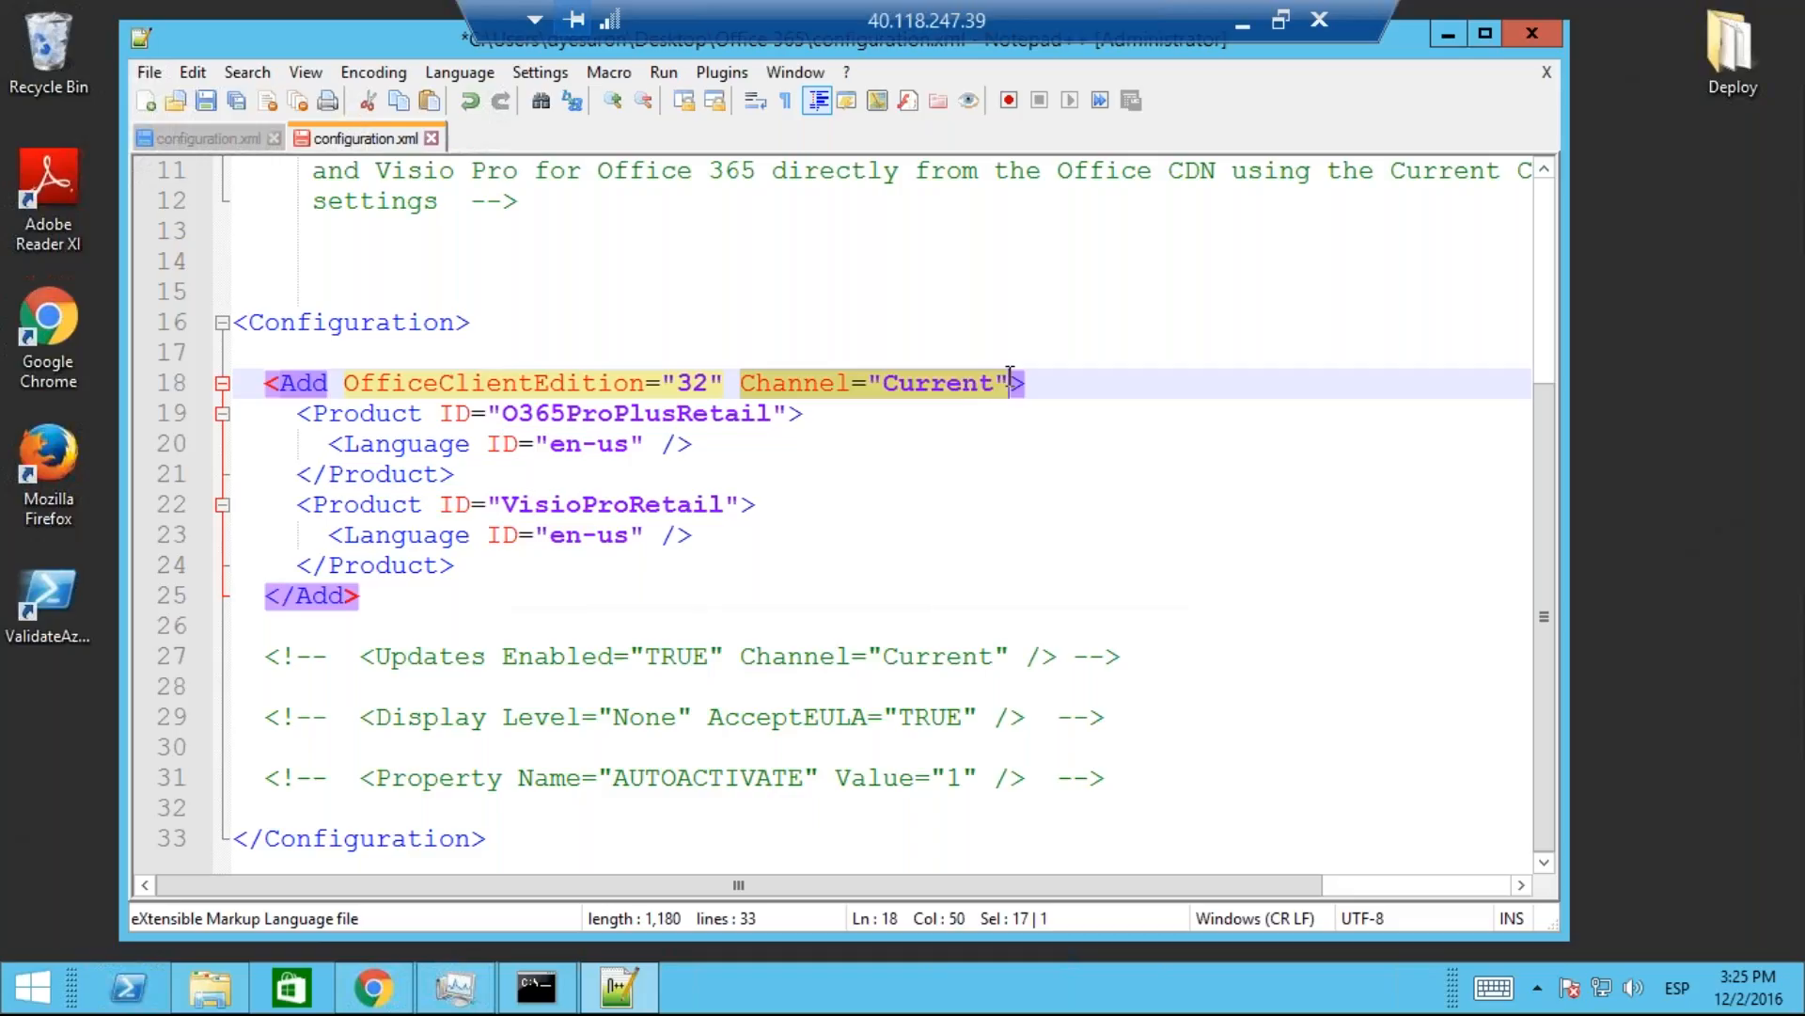
{"action": "left_click", "coordinate": [962, 389]}
{"action": "double_click", "coordinate": [962, 390]}
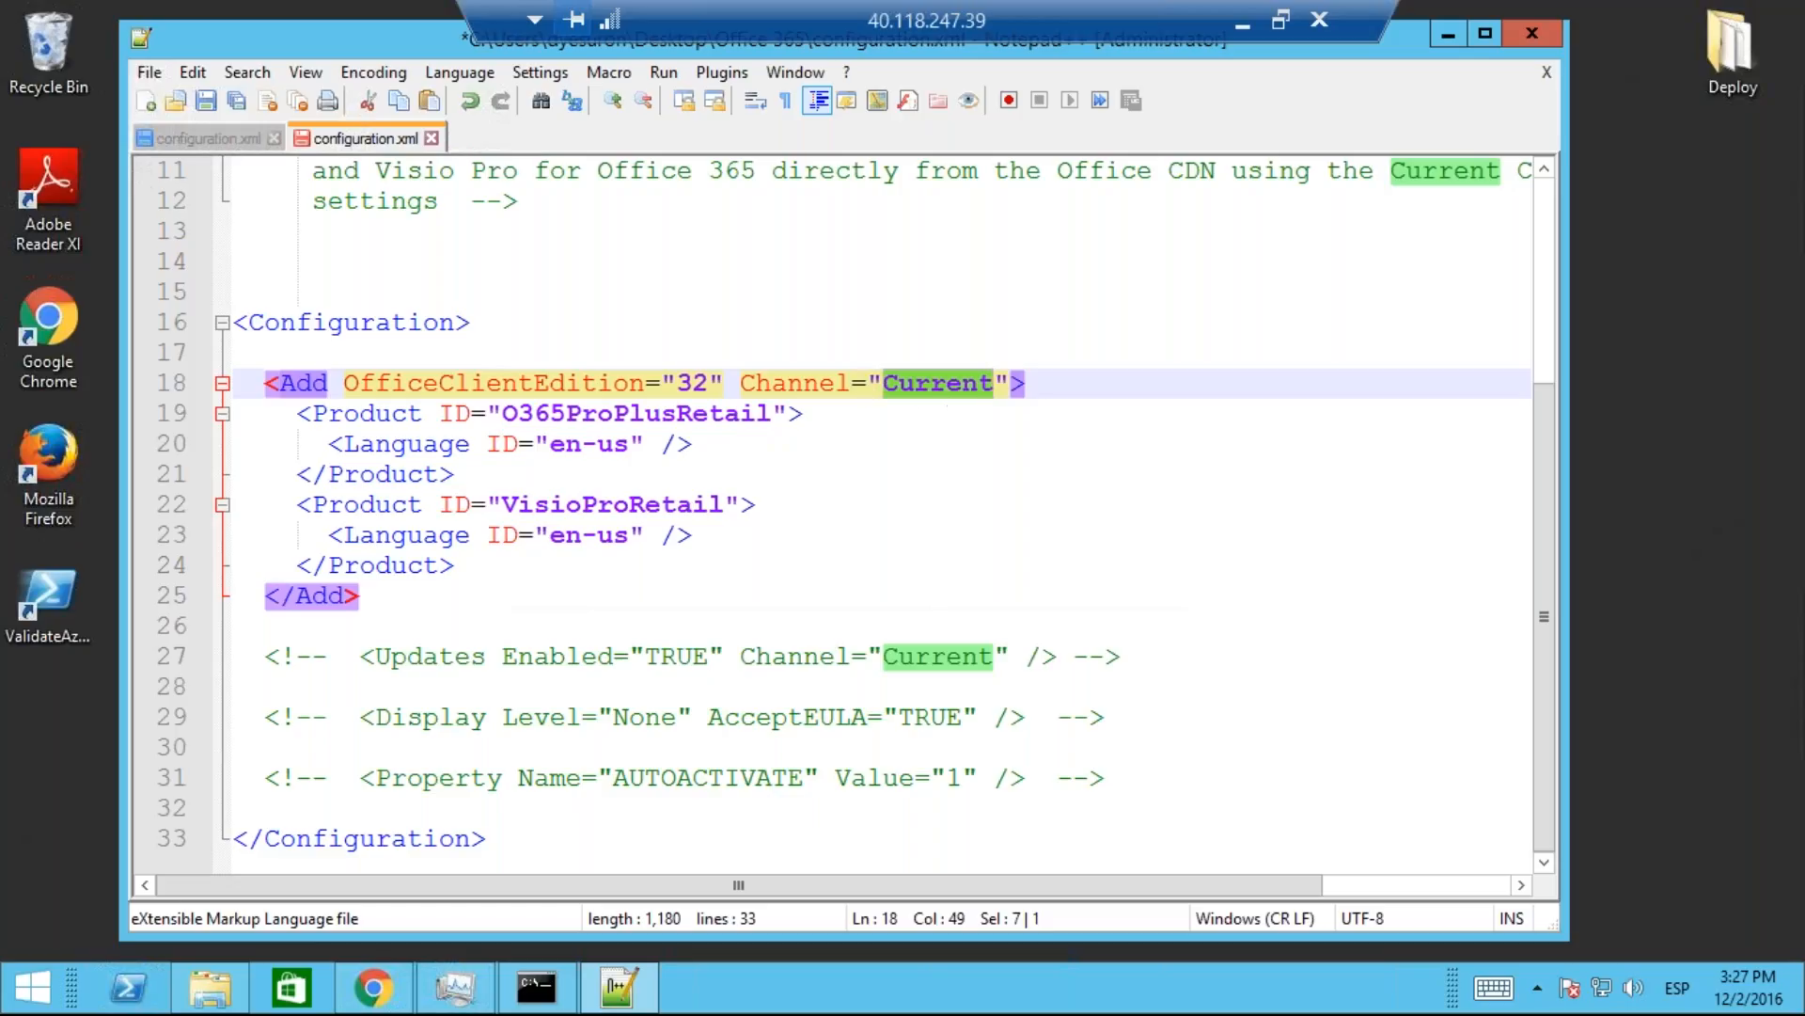
{"action": "left_click", "coordinate": [945, 395]}
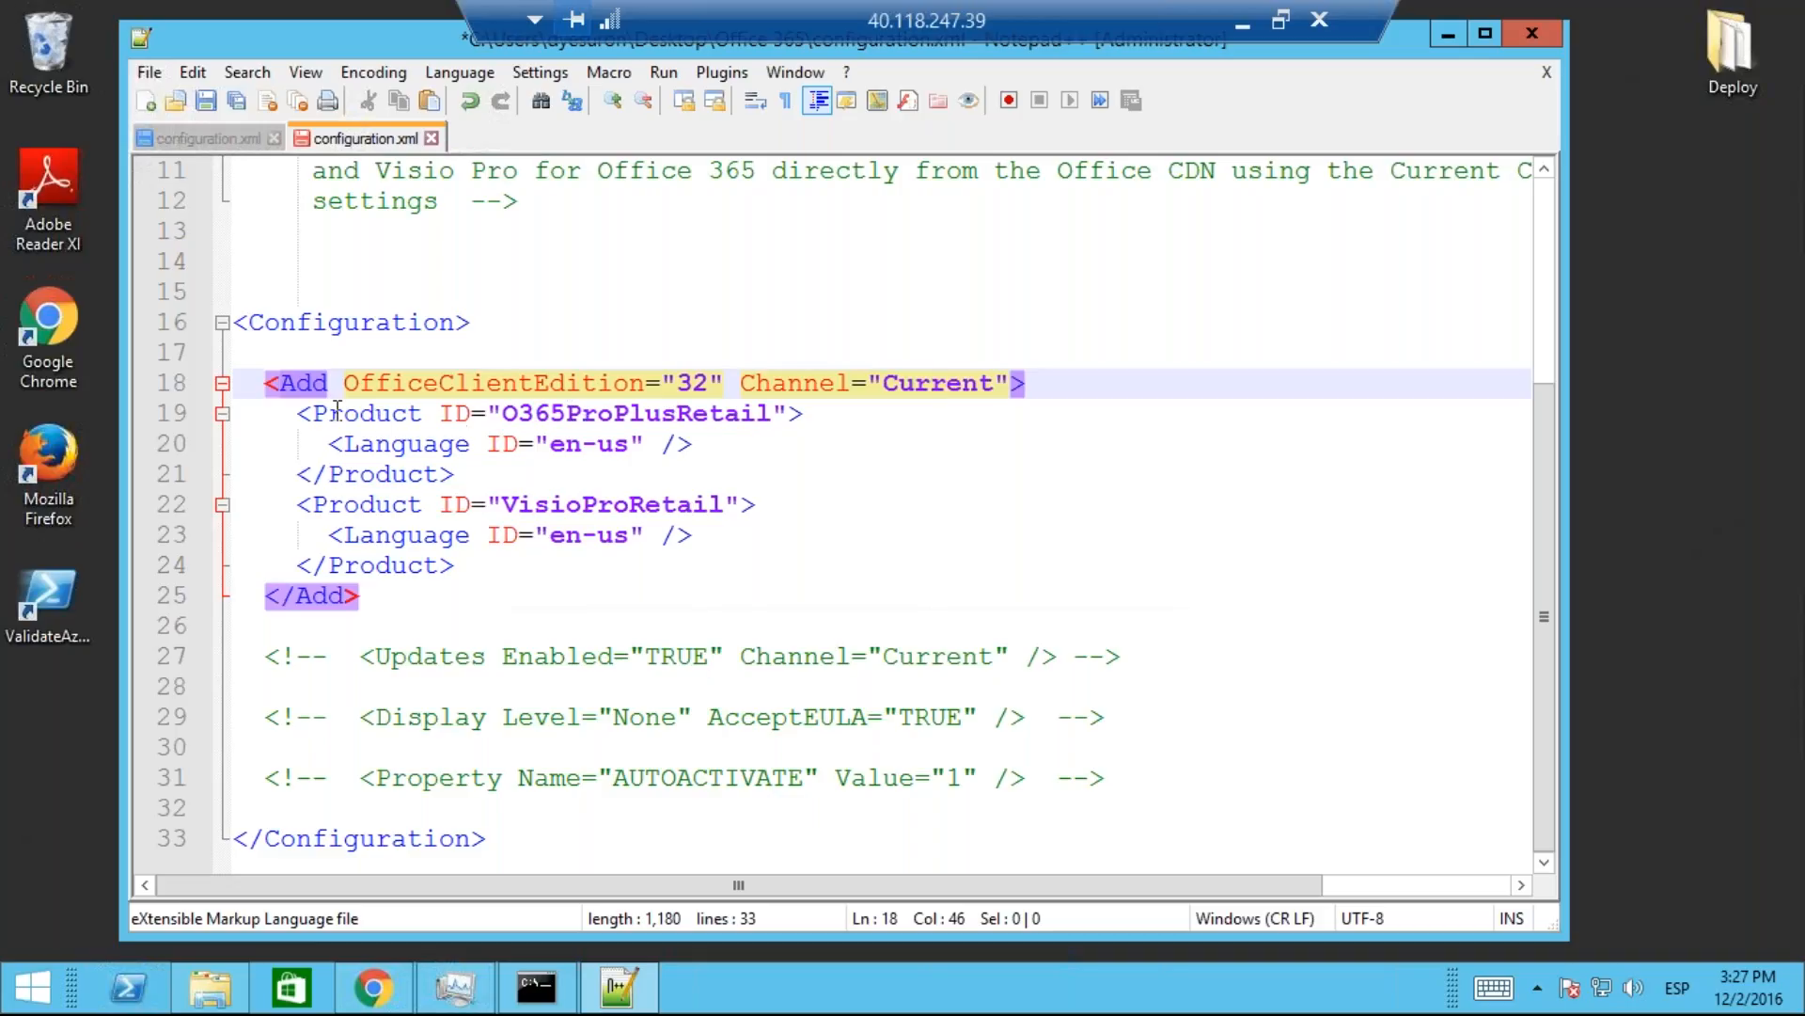
Step: Highlight the first Product element and its ID "O365ProPlusRetail" for review
{"action": "left_click_drag", "start_coordinate": [316, 416], "coordinate": [454, 474]}
{"action": "left_click", "coordinate": [435, 443]}
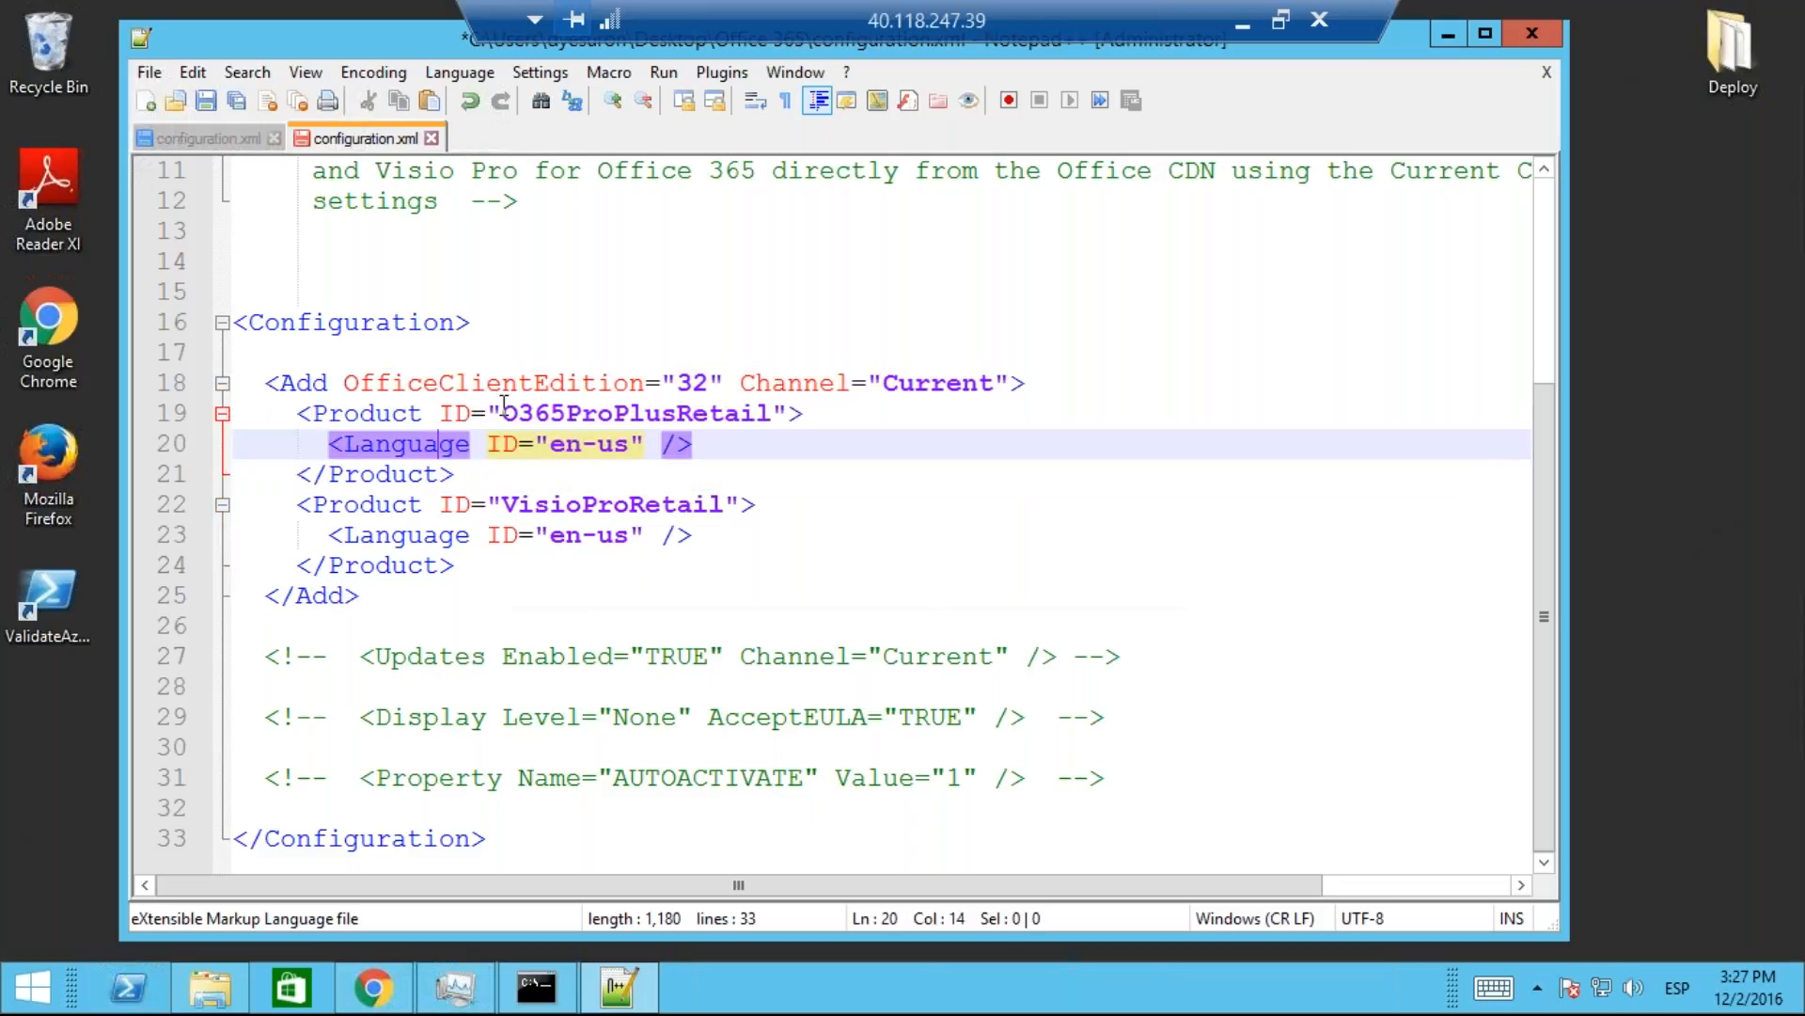
{"action": "left_click_drag", "start_coordinate": [504, 413], "coordinate": [772, 415]}
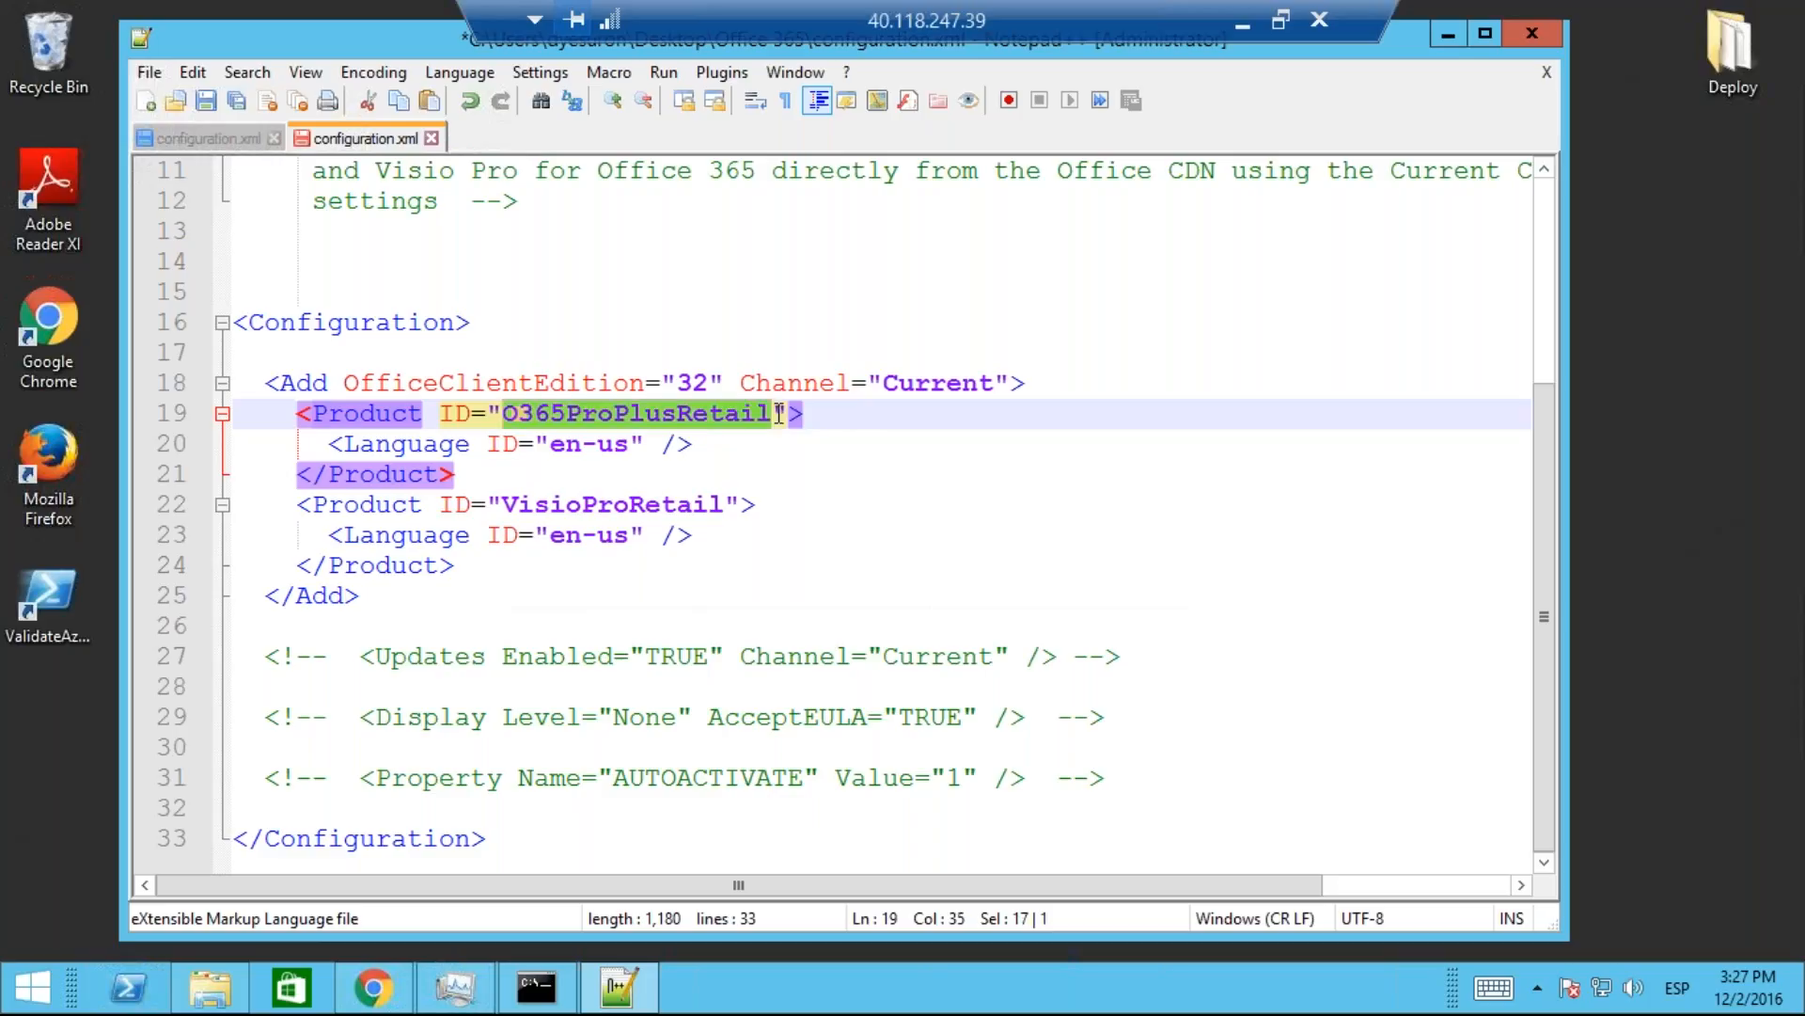
{"action": "left_click", "coordinate": [573, 414]}
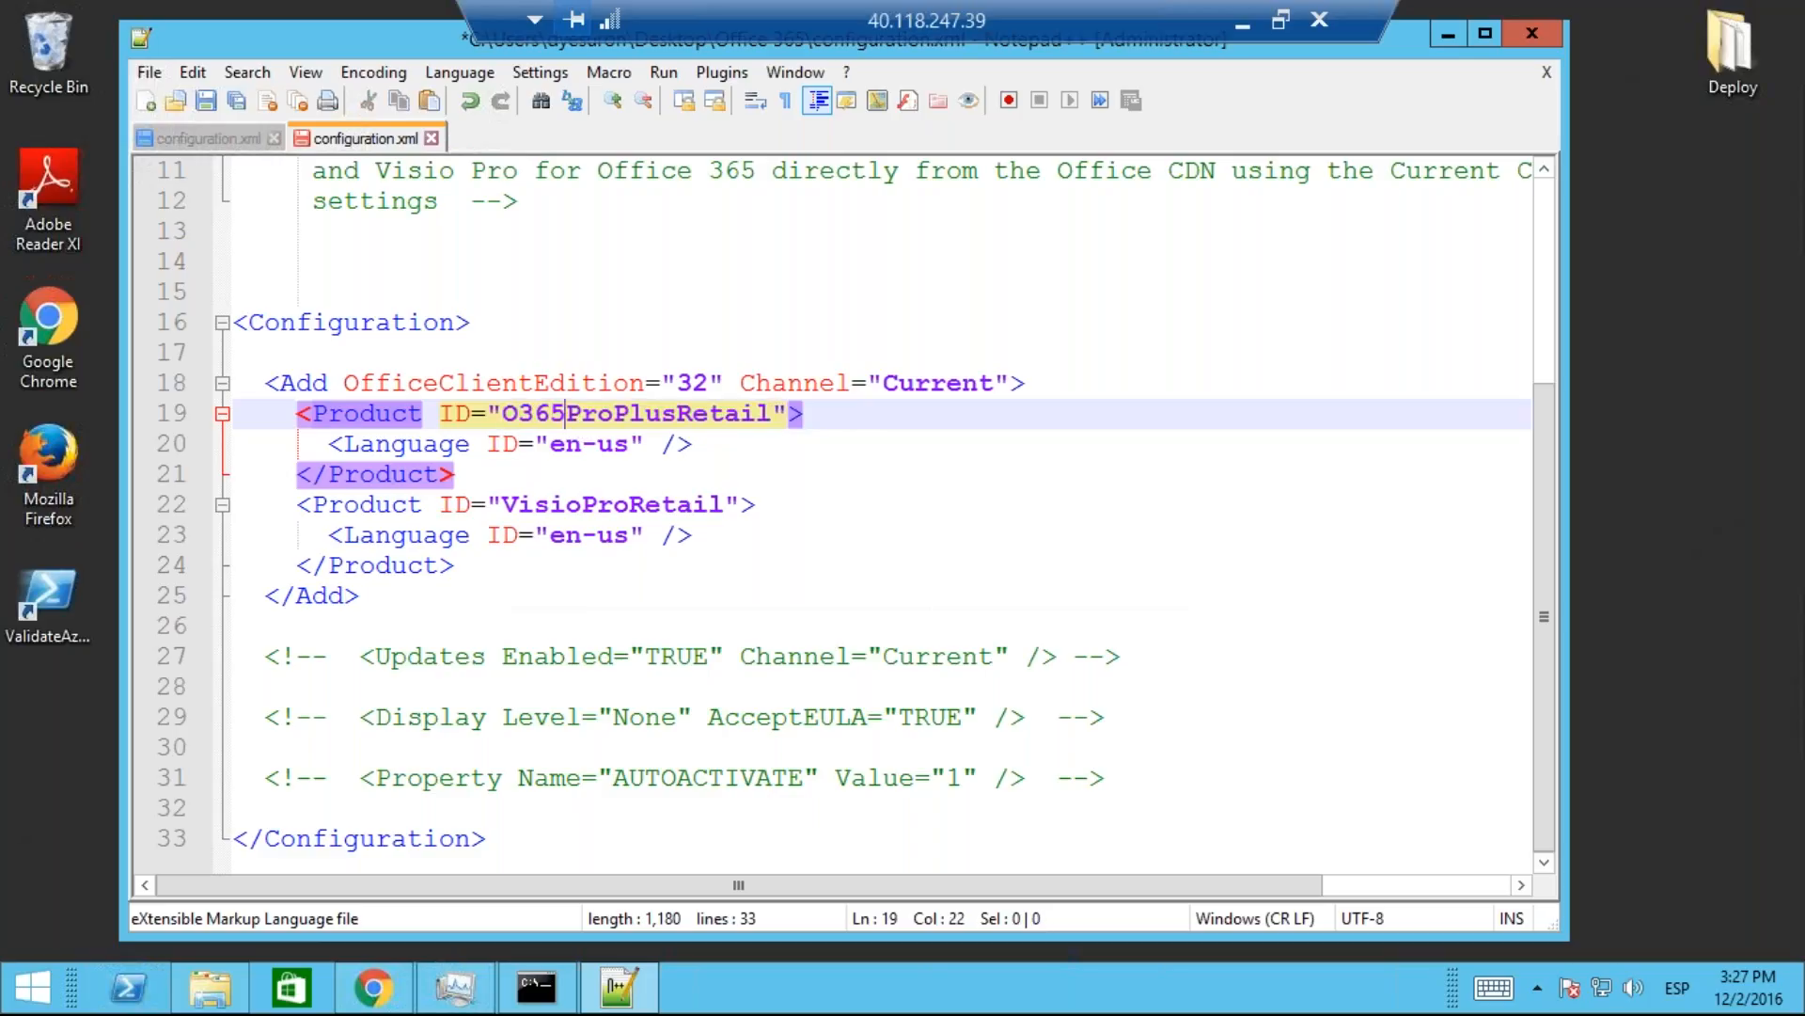
Step: Set the Language ID of the O365ProPlusRetail product to "es-es"
{"action": "left_click_drag", "start_coordinate": [551, 442], "coordinate": [638, 447]}
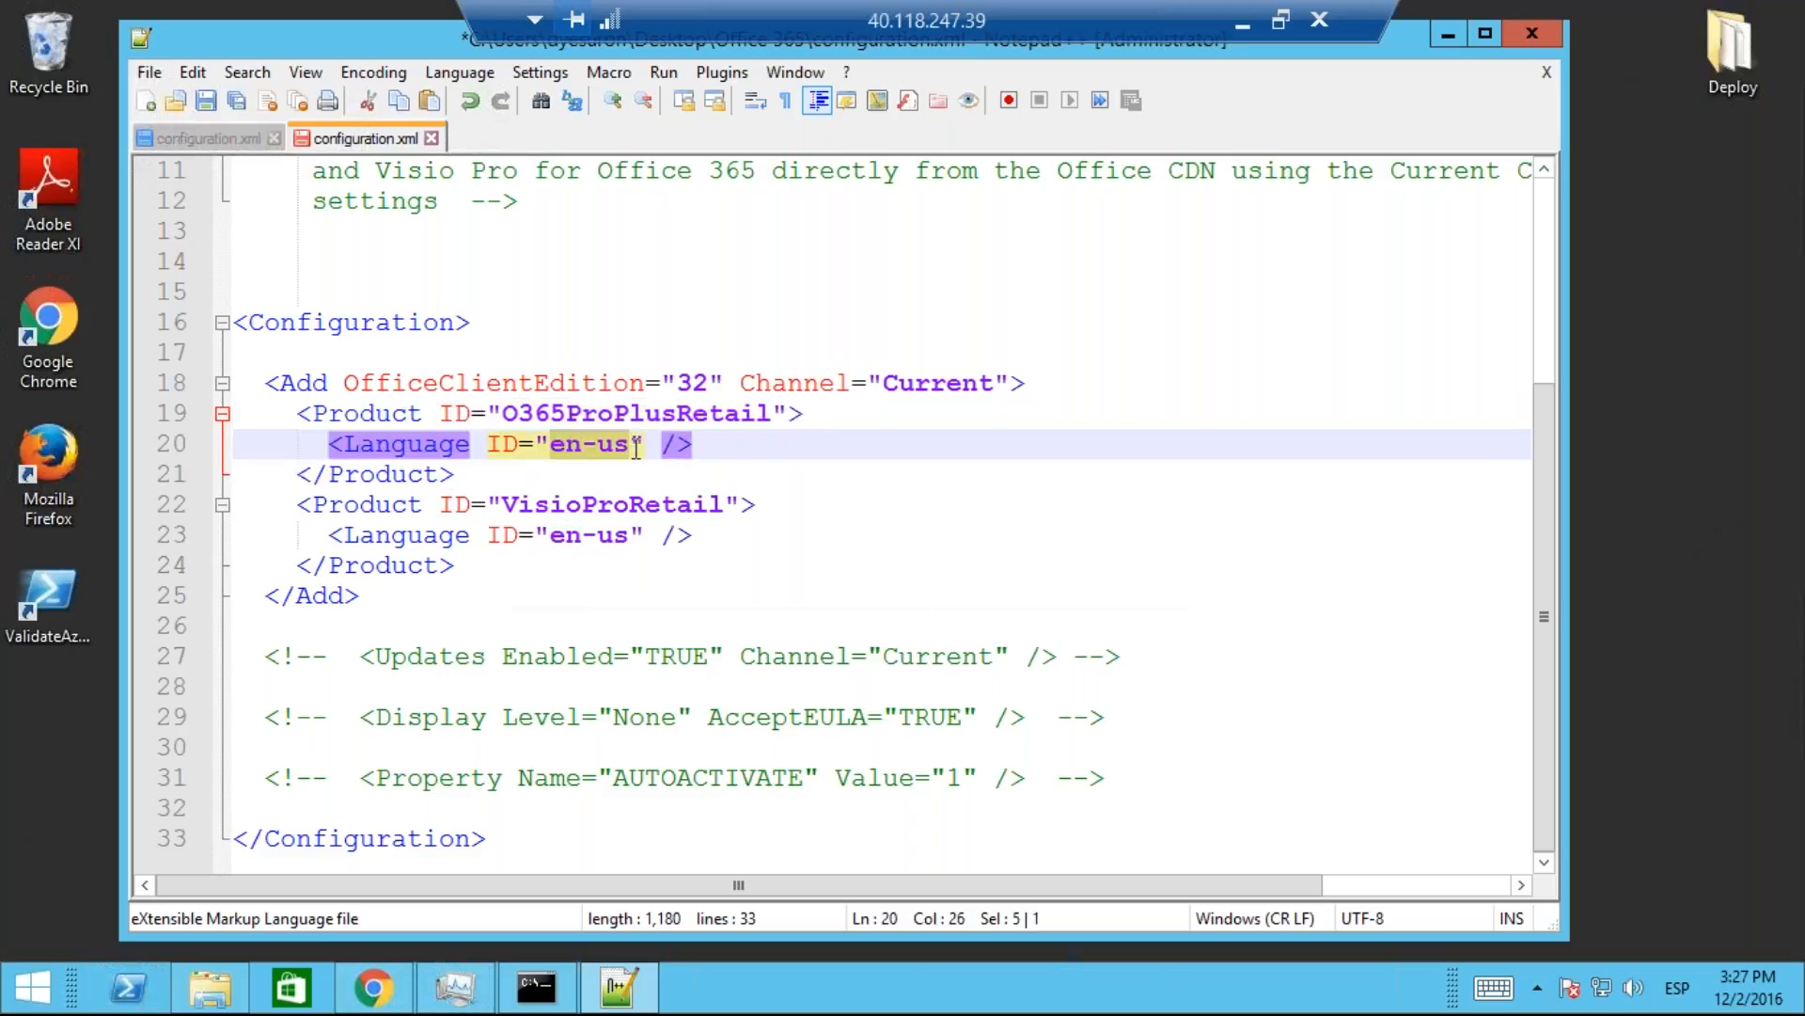
{"action": "left_click", "coordinate": [639, 447]}
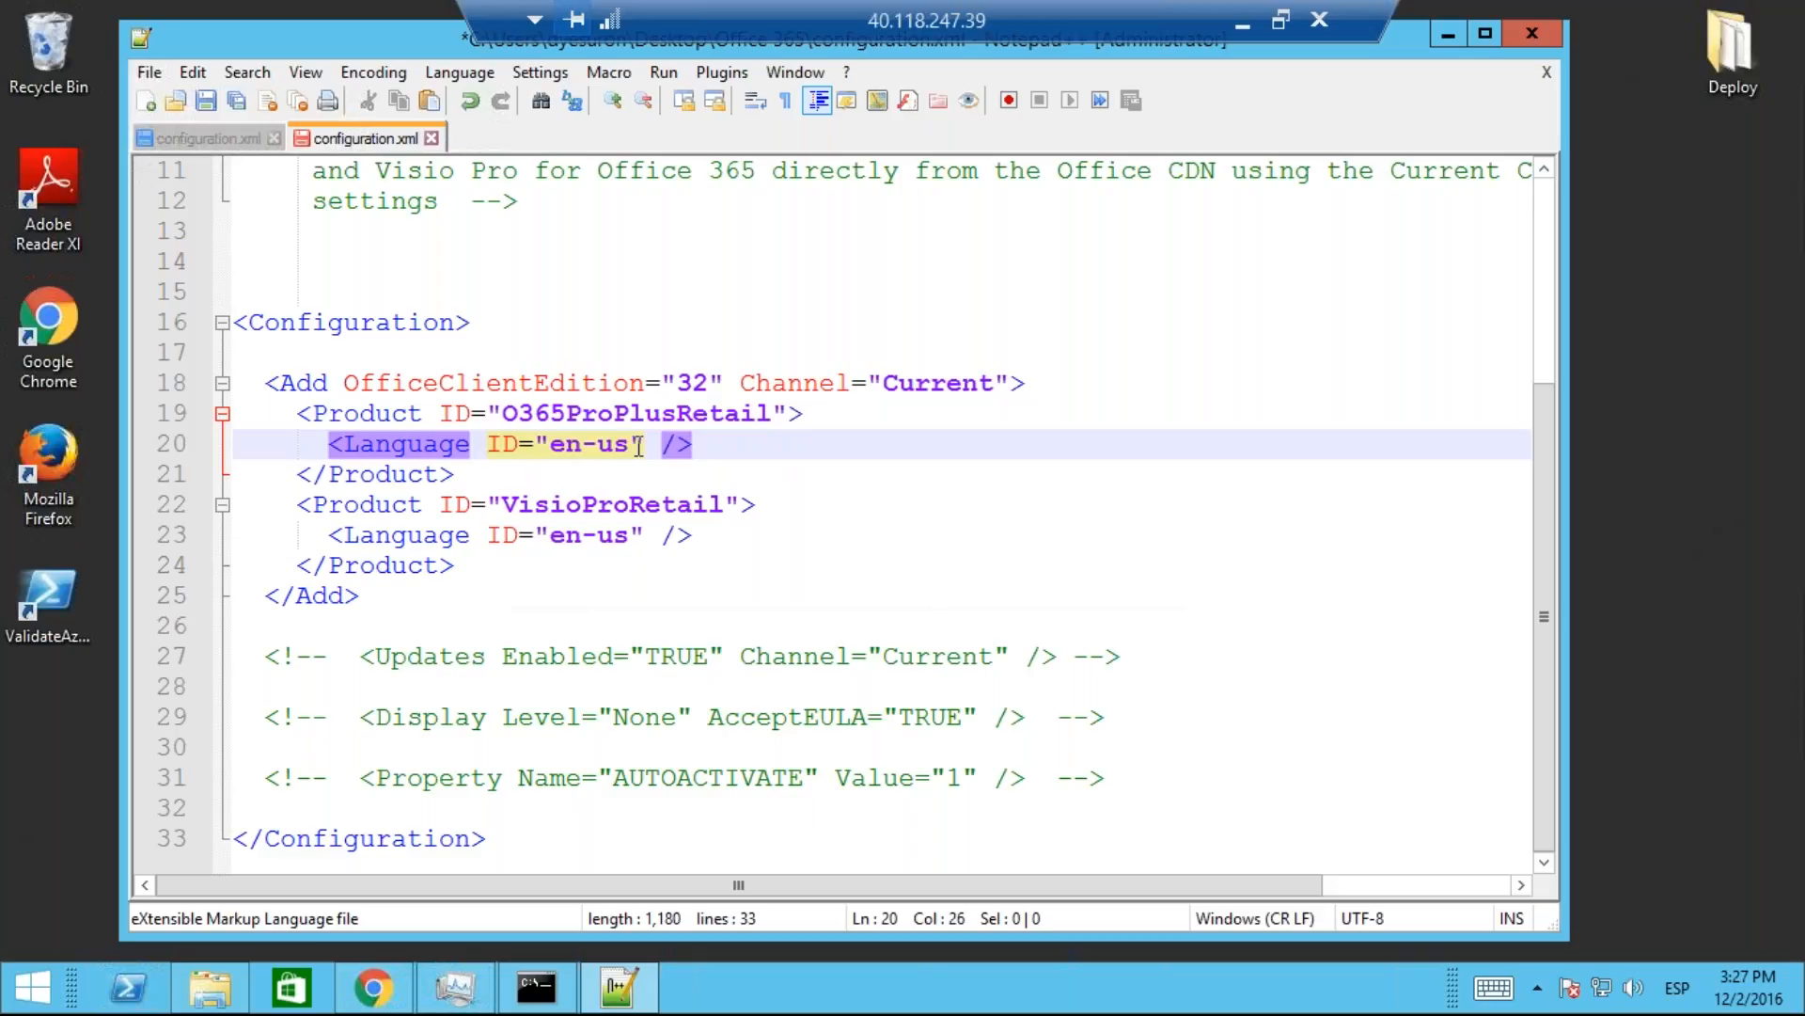
{"action": "key", "text": "BackSpace"}
{"action": "key", "text": "BackSpace"}
{"action": "key", "text": "BackSpace"}
{"action": "key", "text": "BackSpace"}
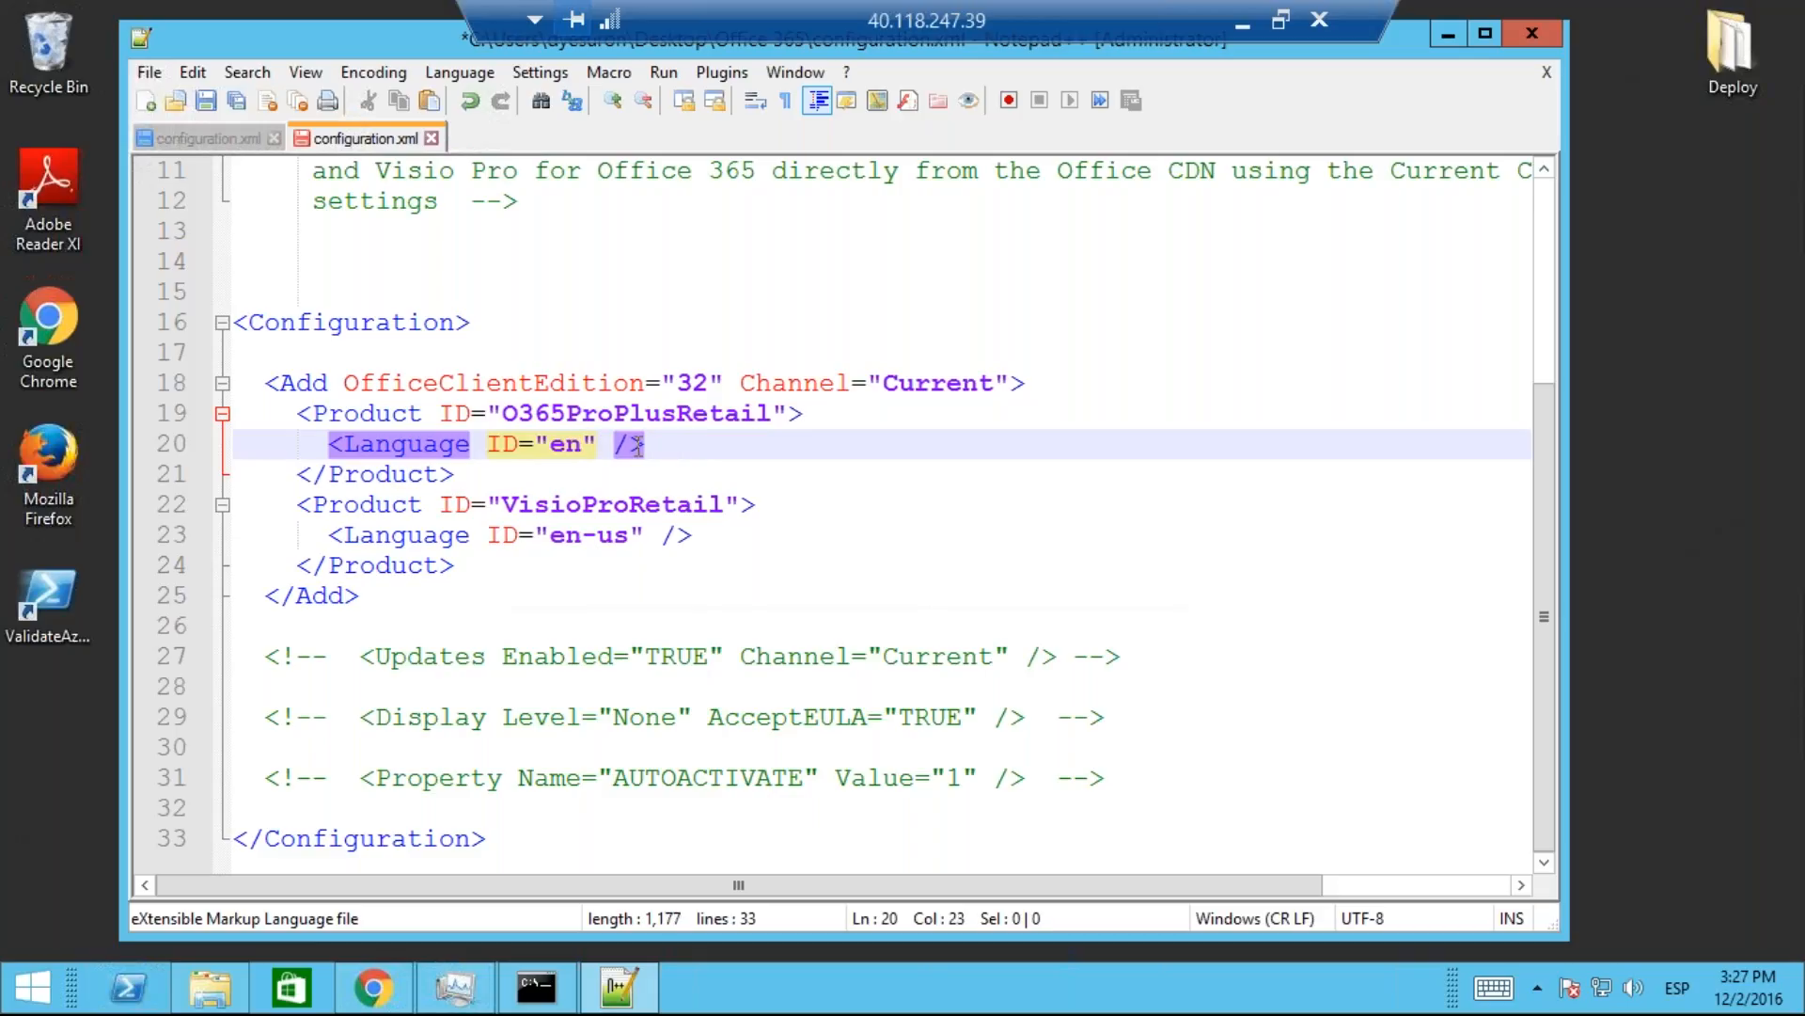
{"action": "type", "text": "s-es"}
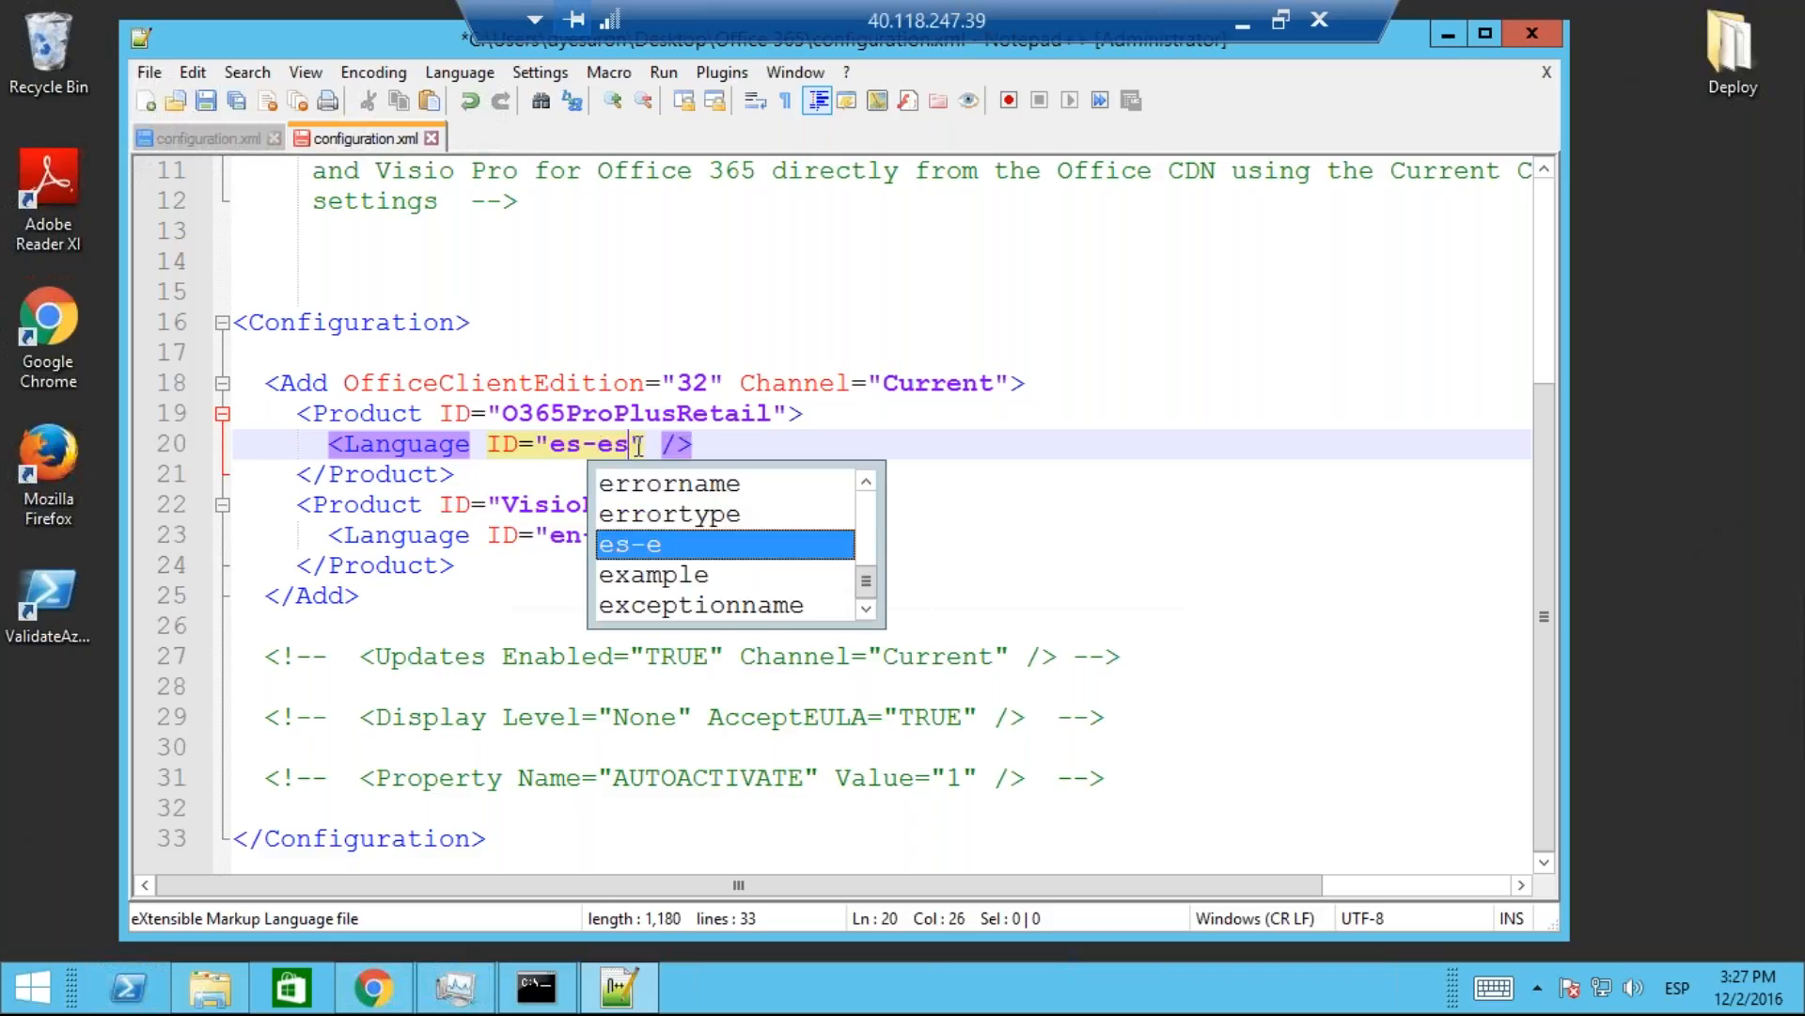
{"action": "left_click", "coordinate": [445, 474]}
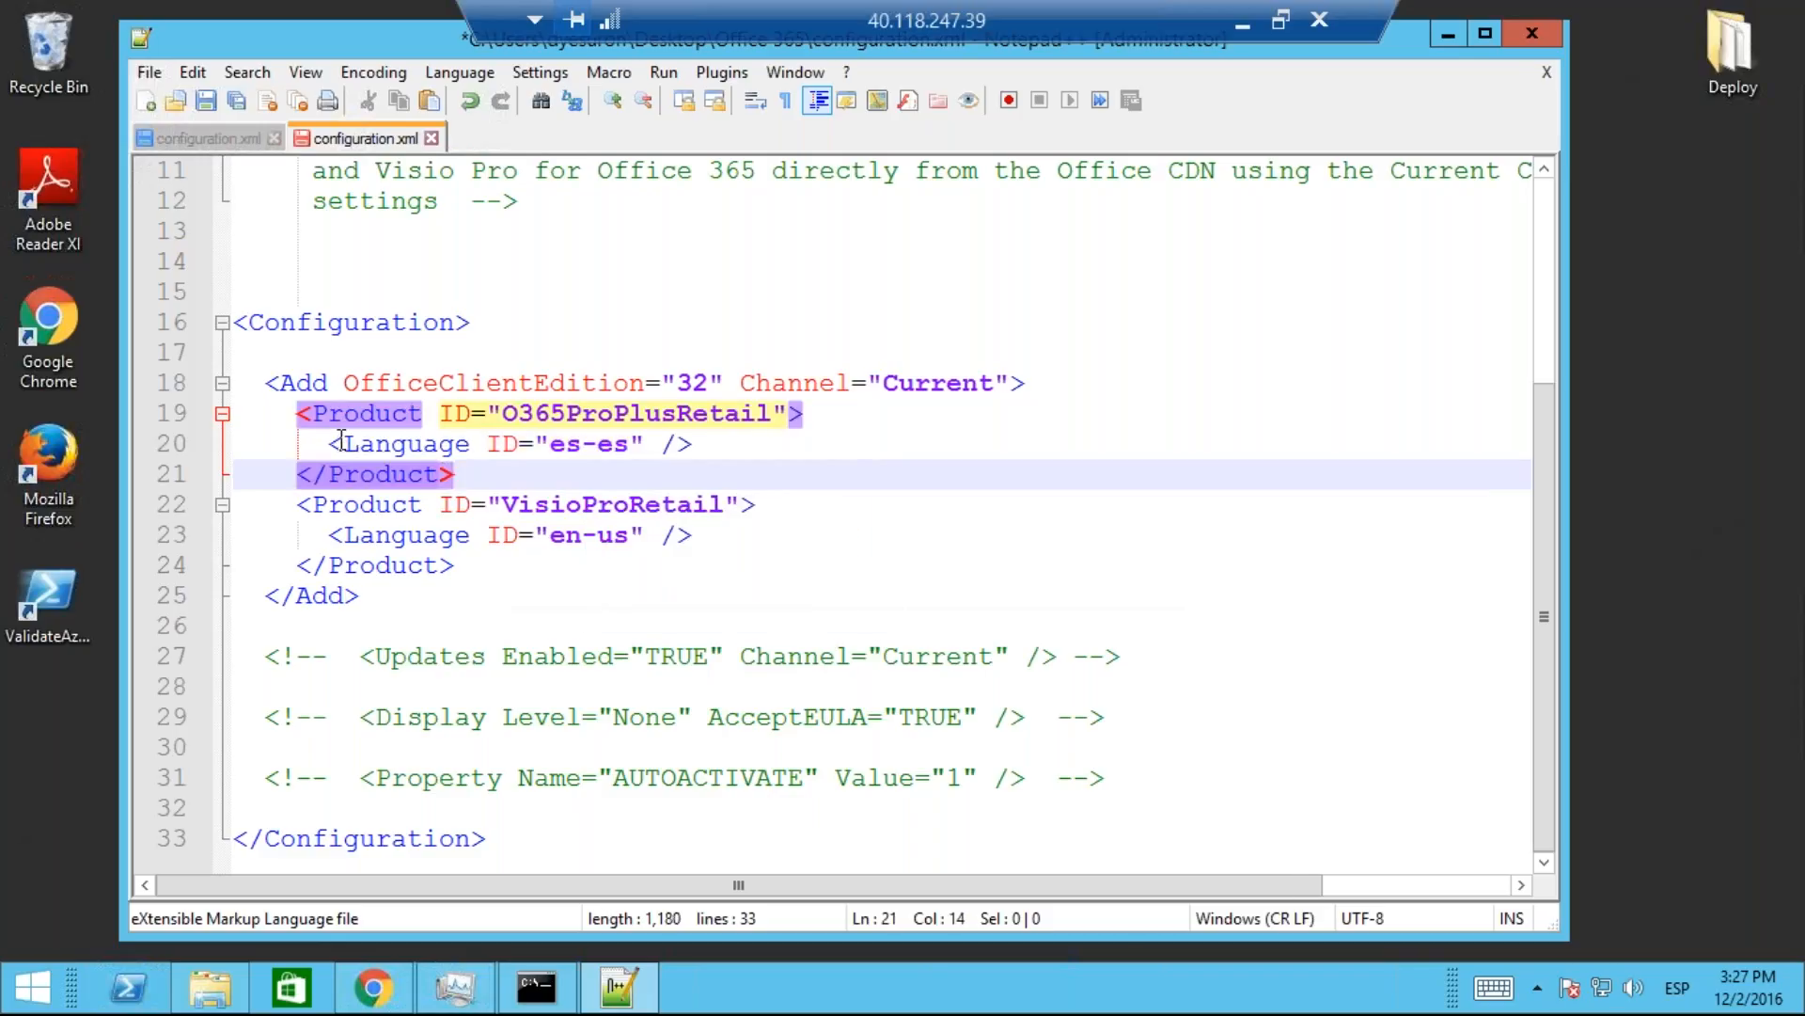
Step: Review the Language element of the O365ProPlusRetail product, highlighting its ID "es-es"
{"action": "left_click_drag", "start_coordinate": [341, 442], "coordinate": [651, 440]}
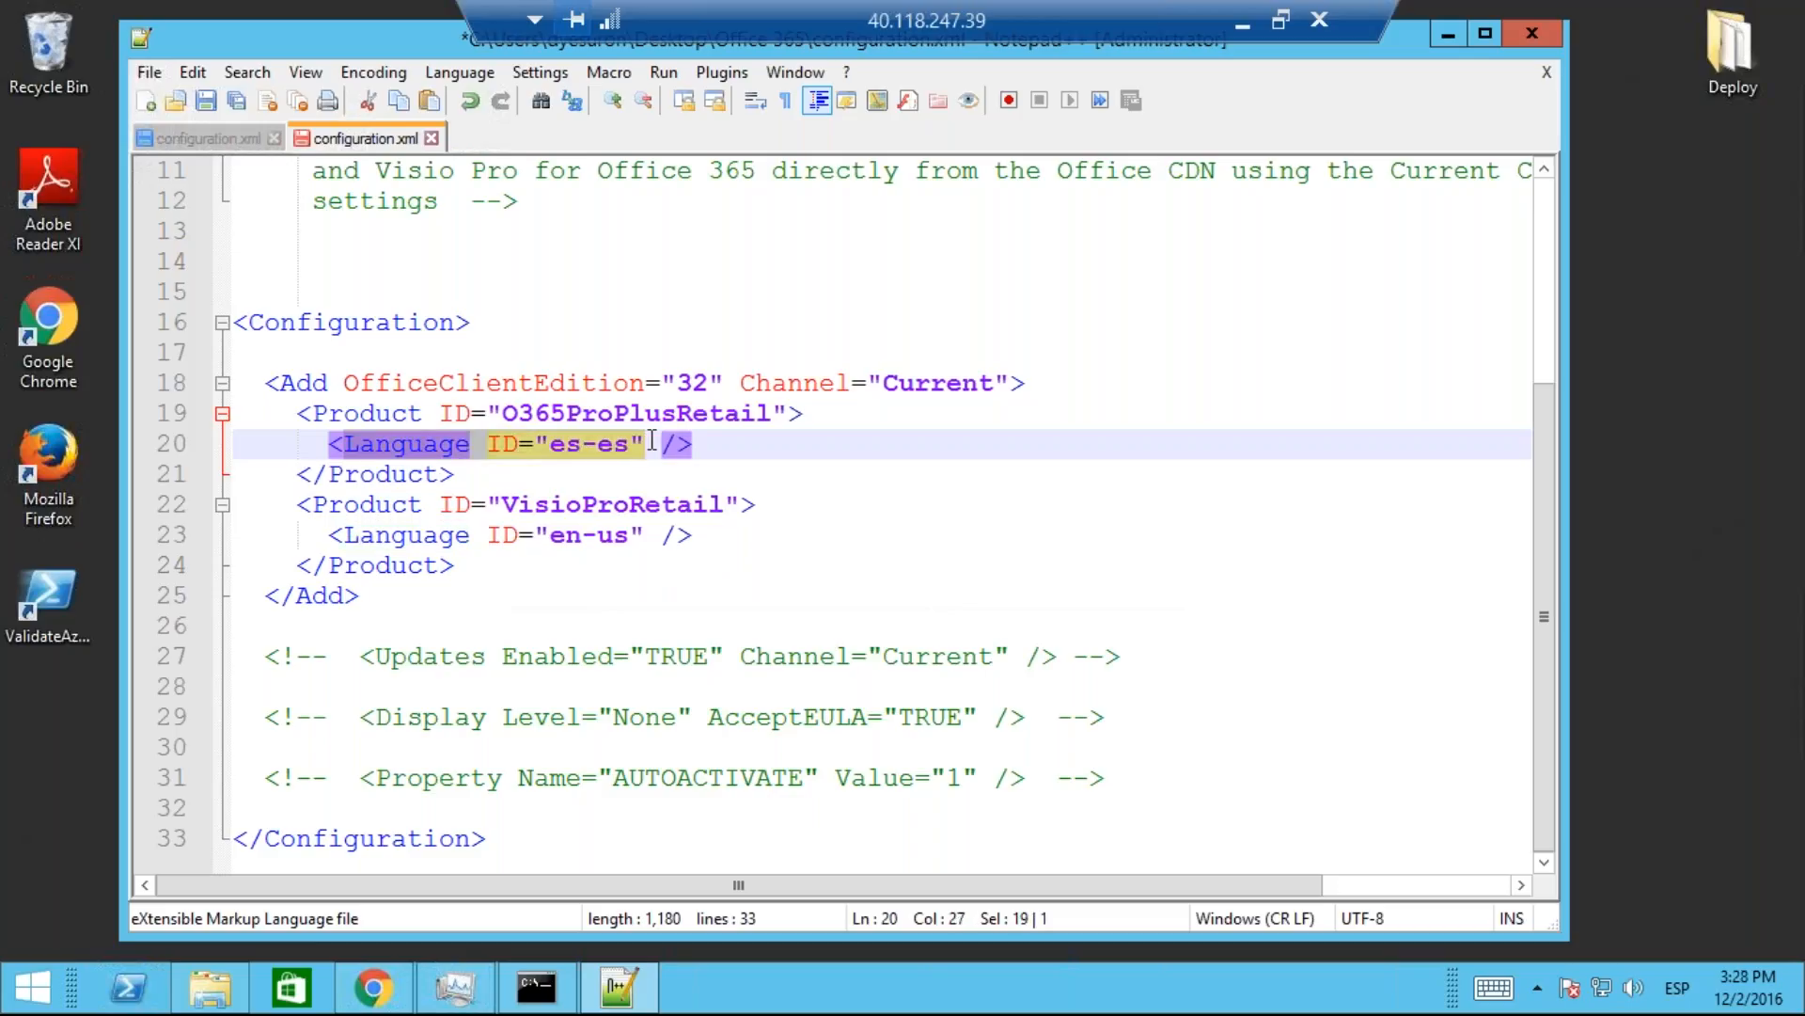
{"action": "left_click", "coordinate": [583, 444]}
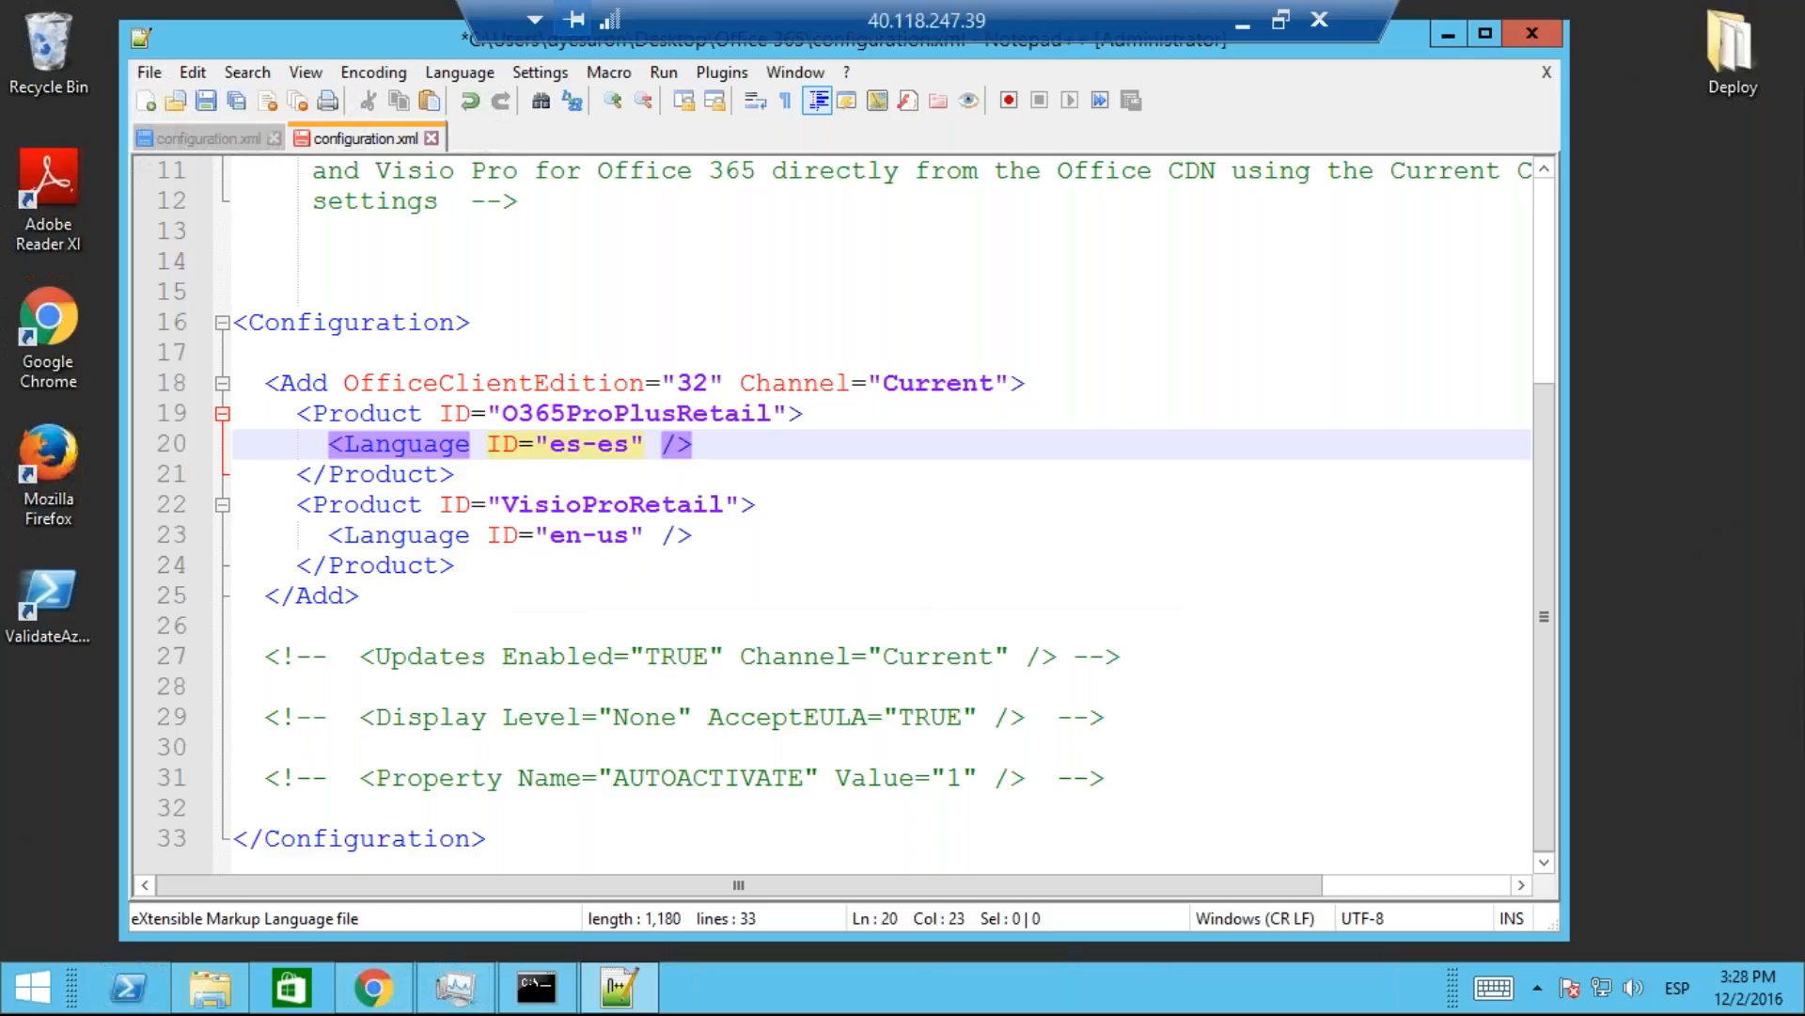
{"action": "key", "text": "Right"}
{"action": "key", "text": "Right"}
{"action": "key", "text": "Right"}
Step: Duplicate the "es-es" Language element onto a new line inside the O365ProPlusRetail product
{"action": "left_click", "coordinate": [700, 444]}
{"action": "left_click_drag", "start_coordinate": [700, 445], "coordinate": [378, 455]}
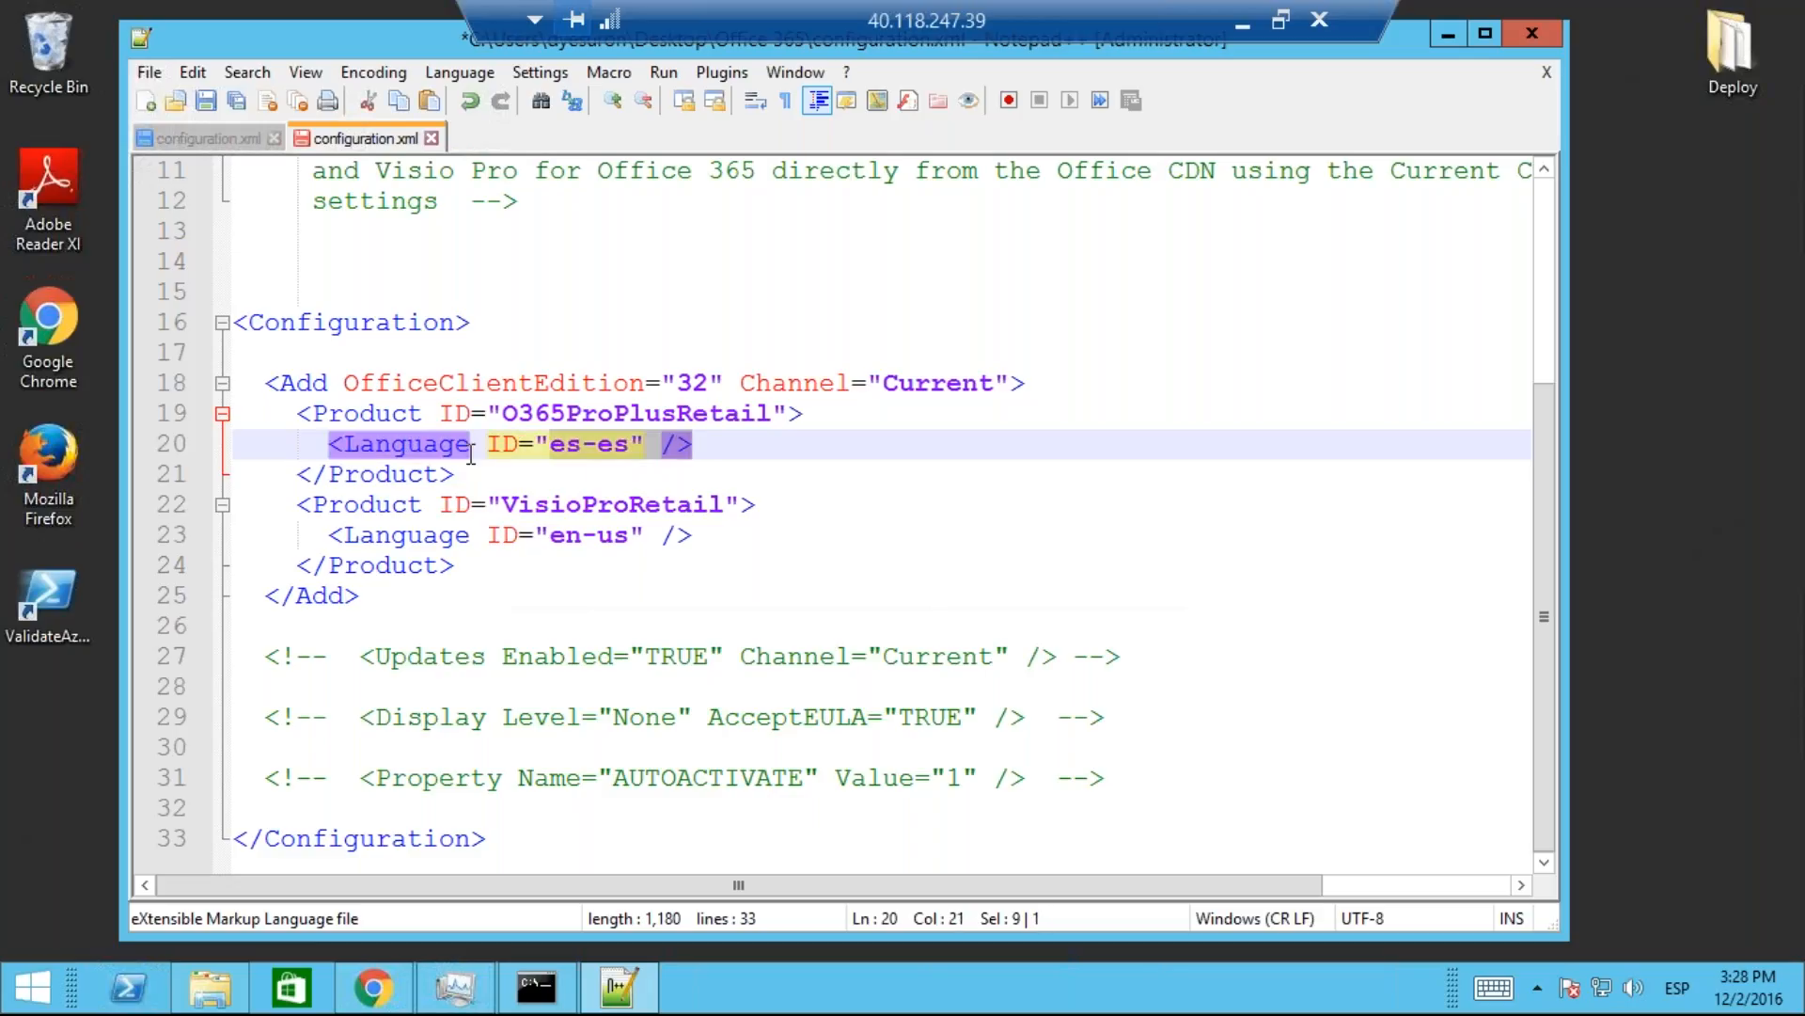
{"action": "left_click", "coordinate": [345, 446]}
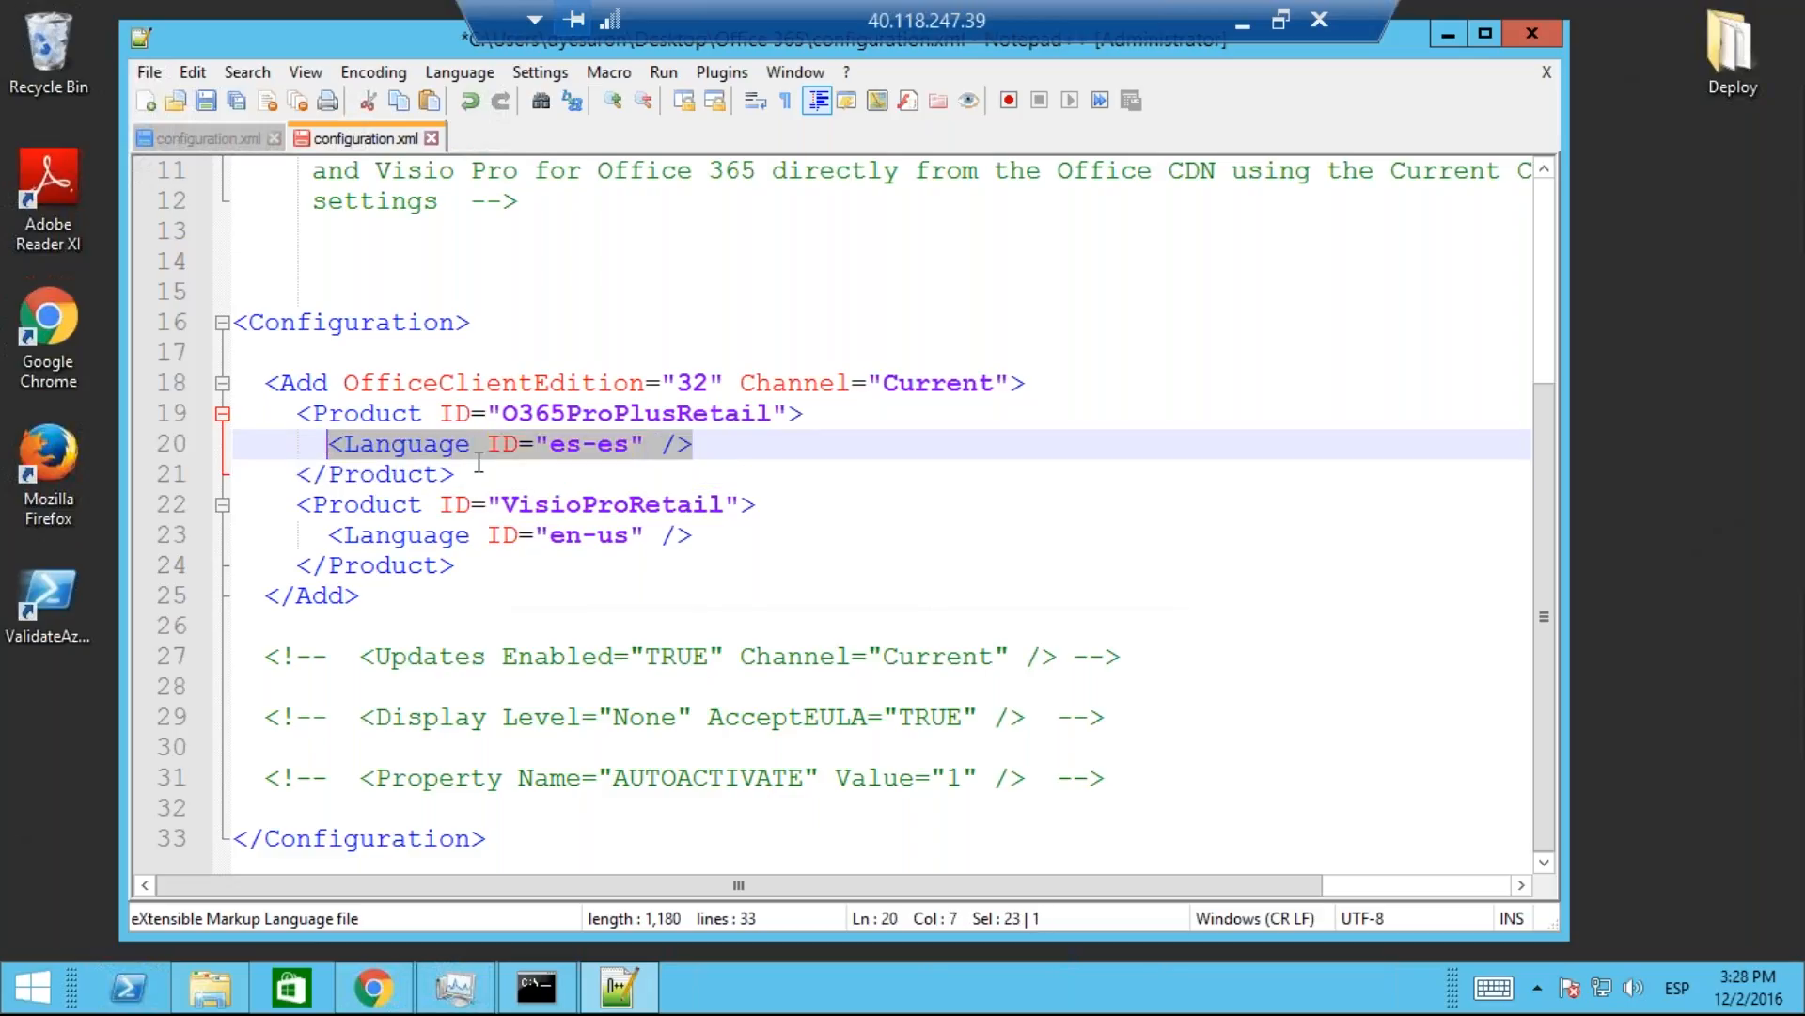
{"action": "left_click", "coordinate": [723, 445]}
{"action": "key", "text": "Return"}
{"action": "key", "text": "ctrl+v"}
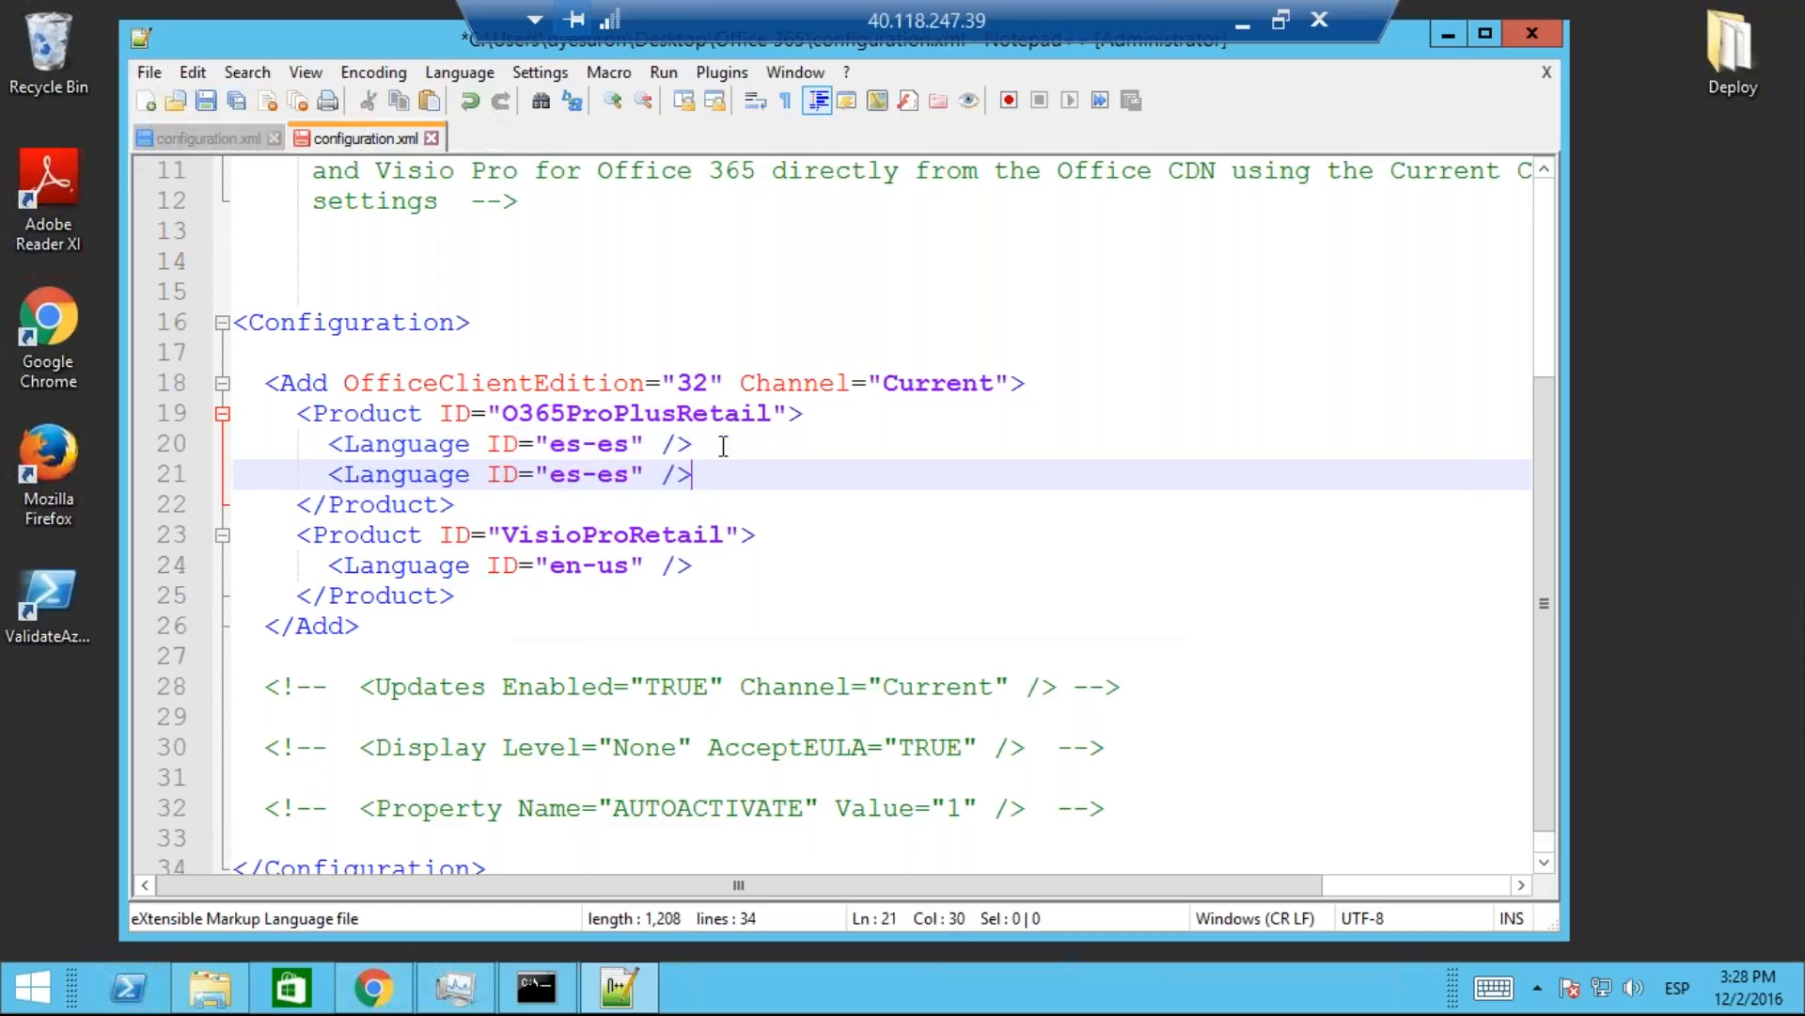
Step: Set the Language ID of the duplicated line in the O365ProPlusRetail product to "en-us"
{"action": "left_click", "coordinate": [584, 469]}
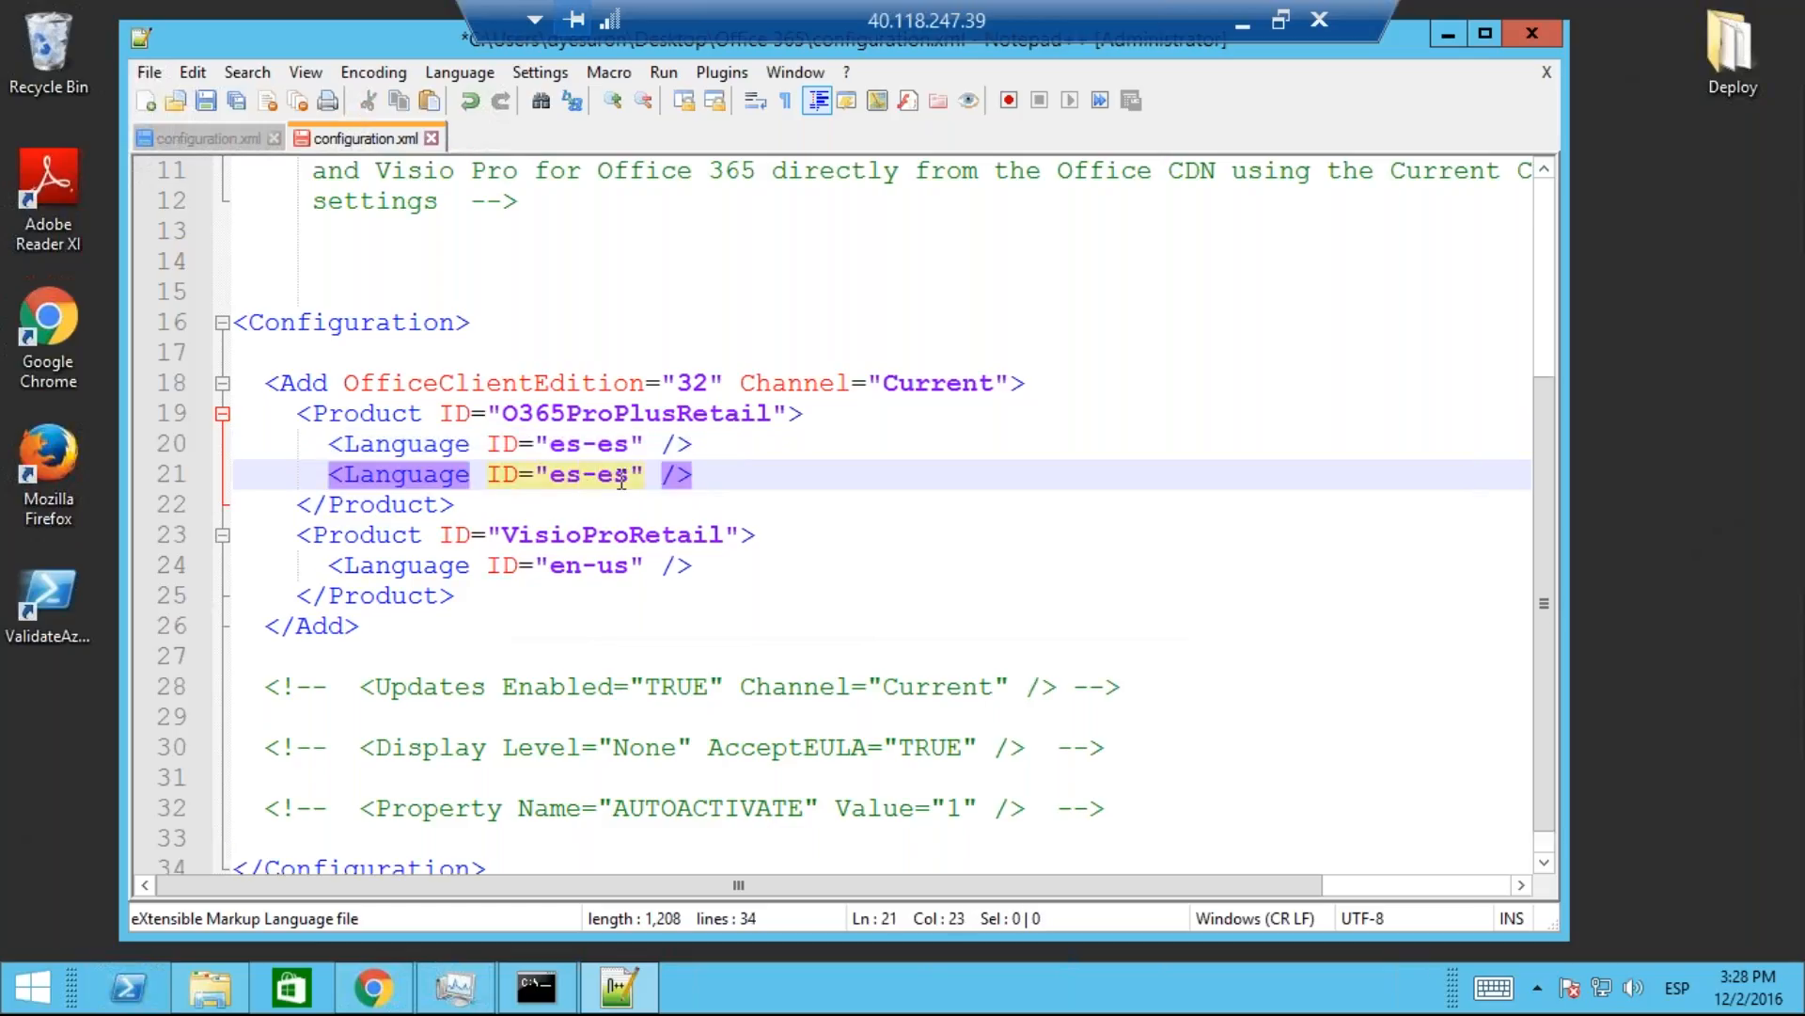
{"action": "key", "text": "BackSpace"}
{"action": "type", "text": "n"}
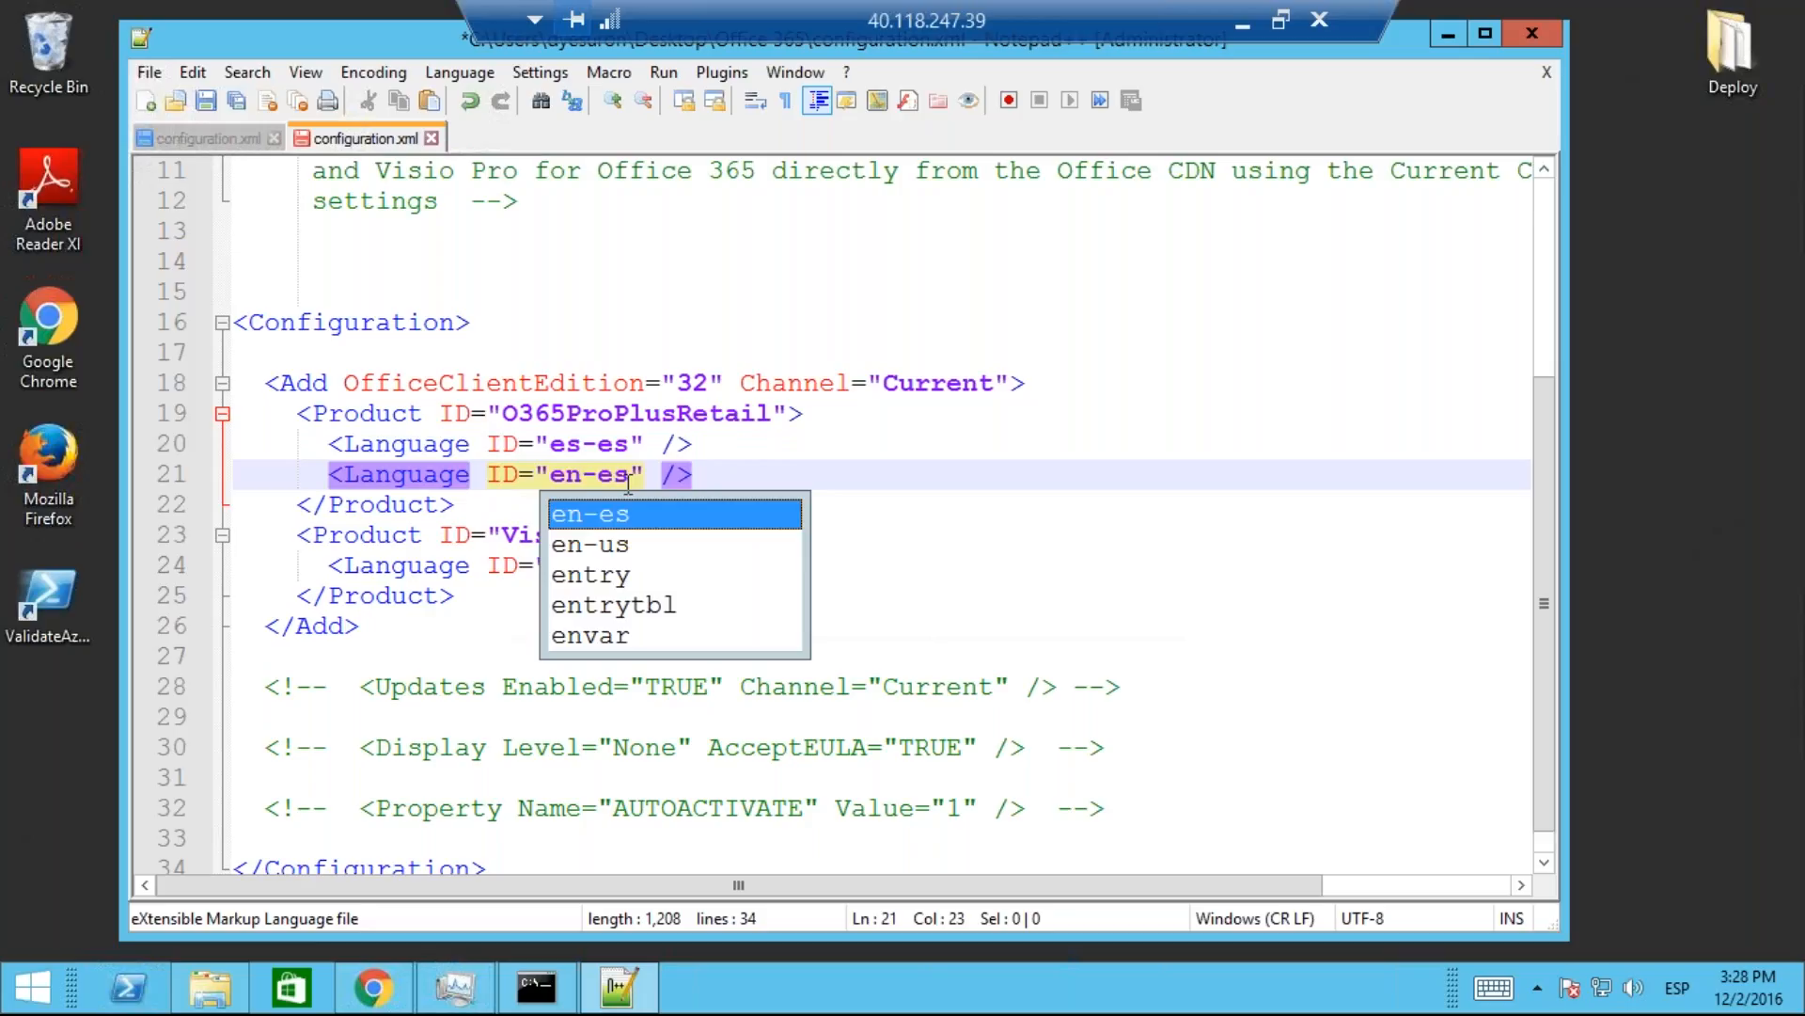
{"action": "left_click", "coordinate": [617, 545]}
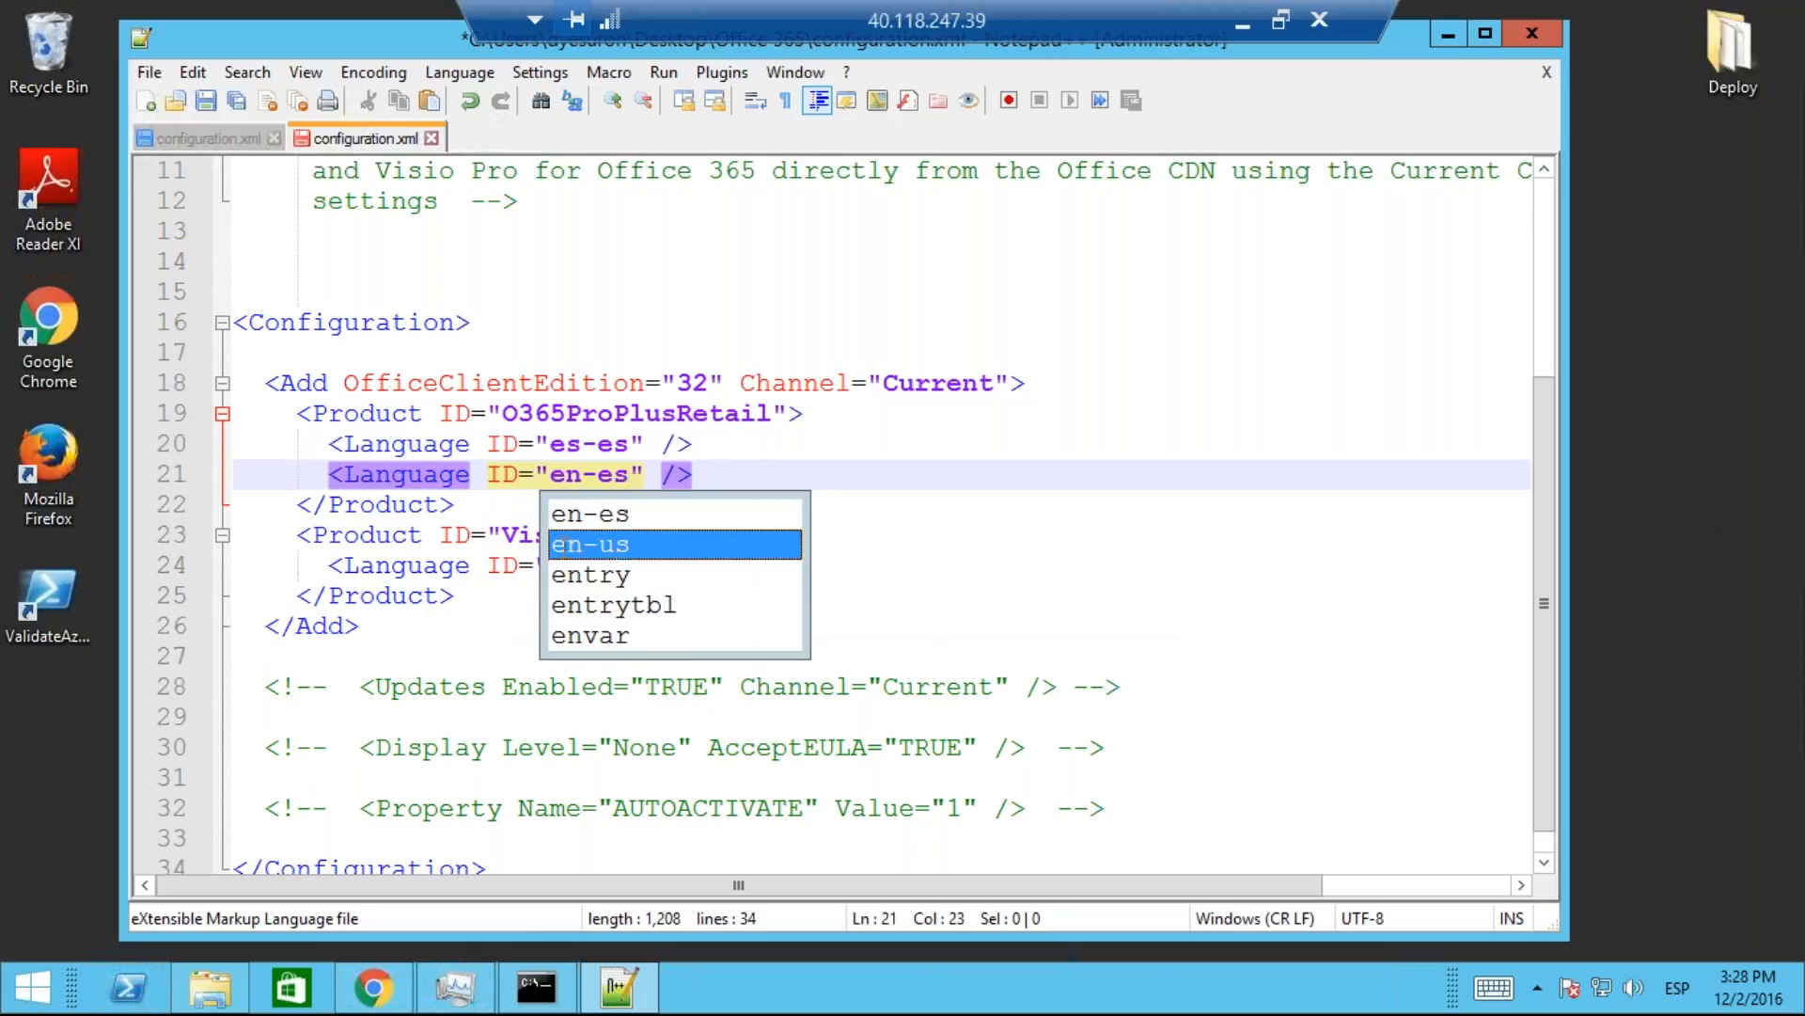
{"action": "left_click", "coordinate": [475, 453]}
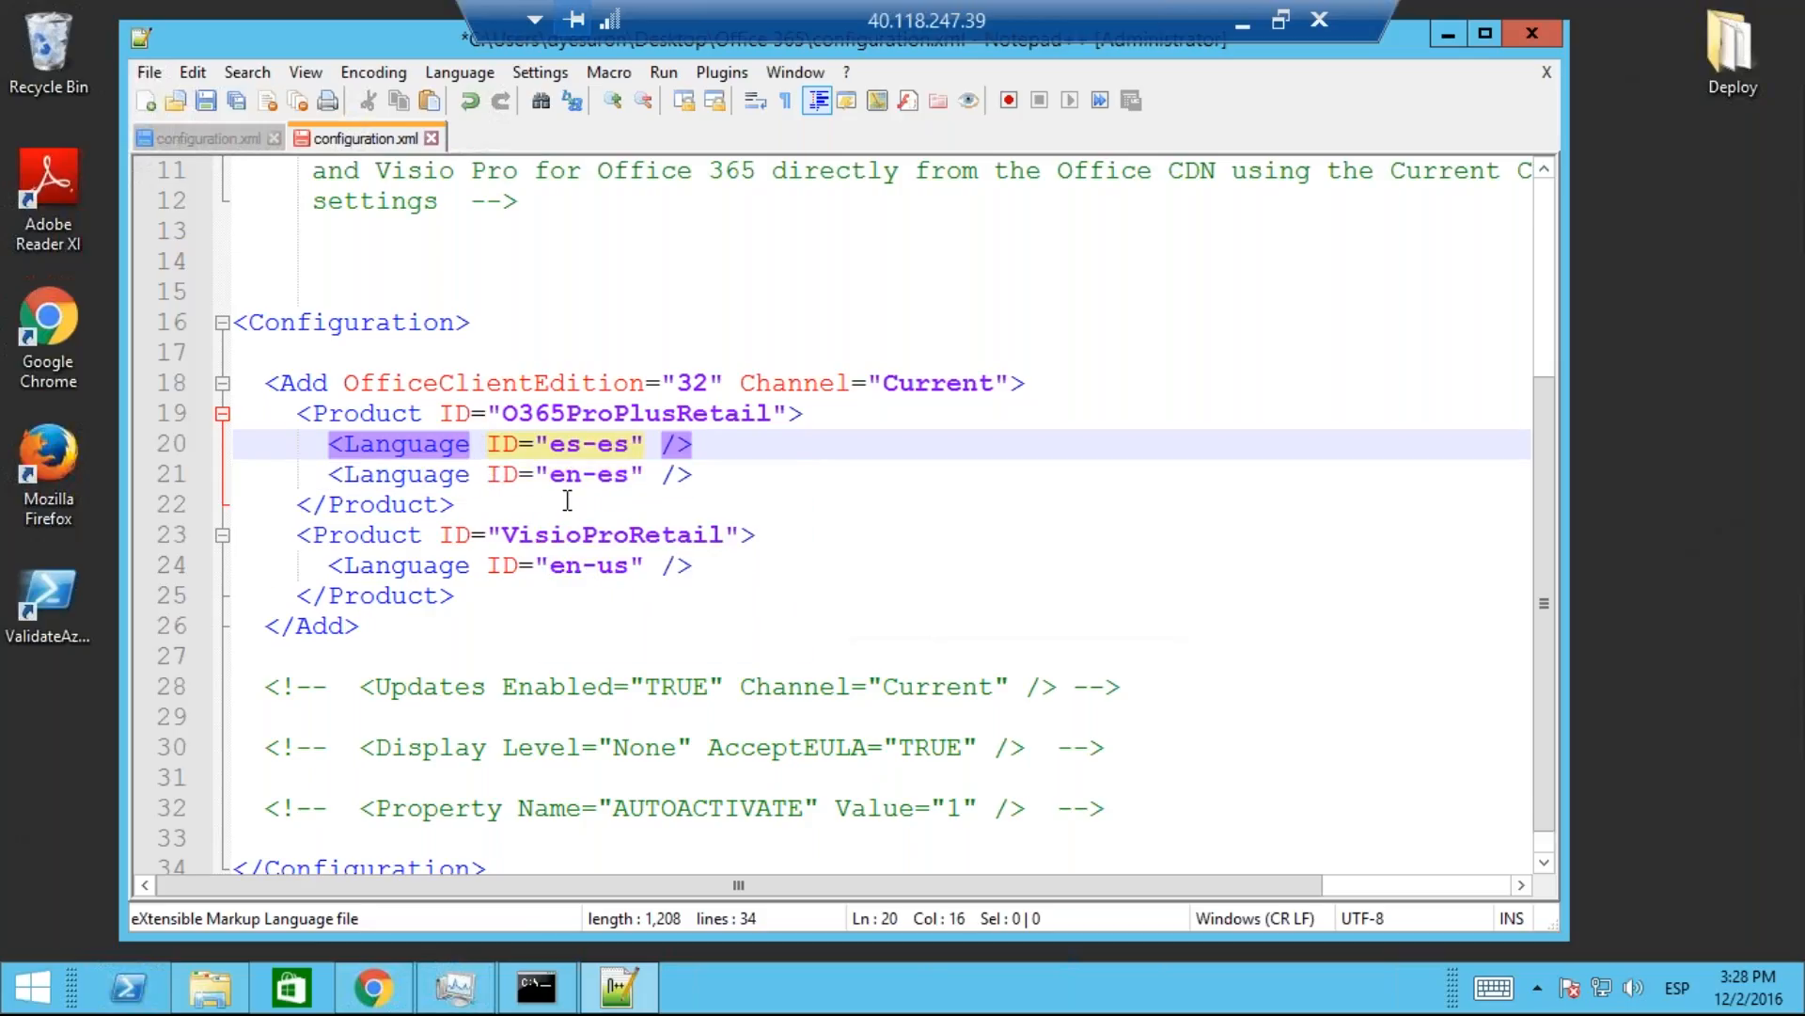
{"action": "left_click", "coordinate": [625, 474]}
{"action": "key", "text": "BackSpace"}
{"action": "key", "text": "BackSpace"}
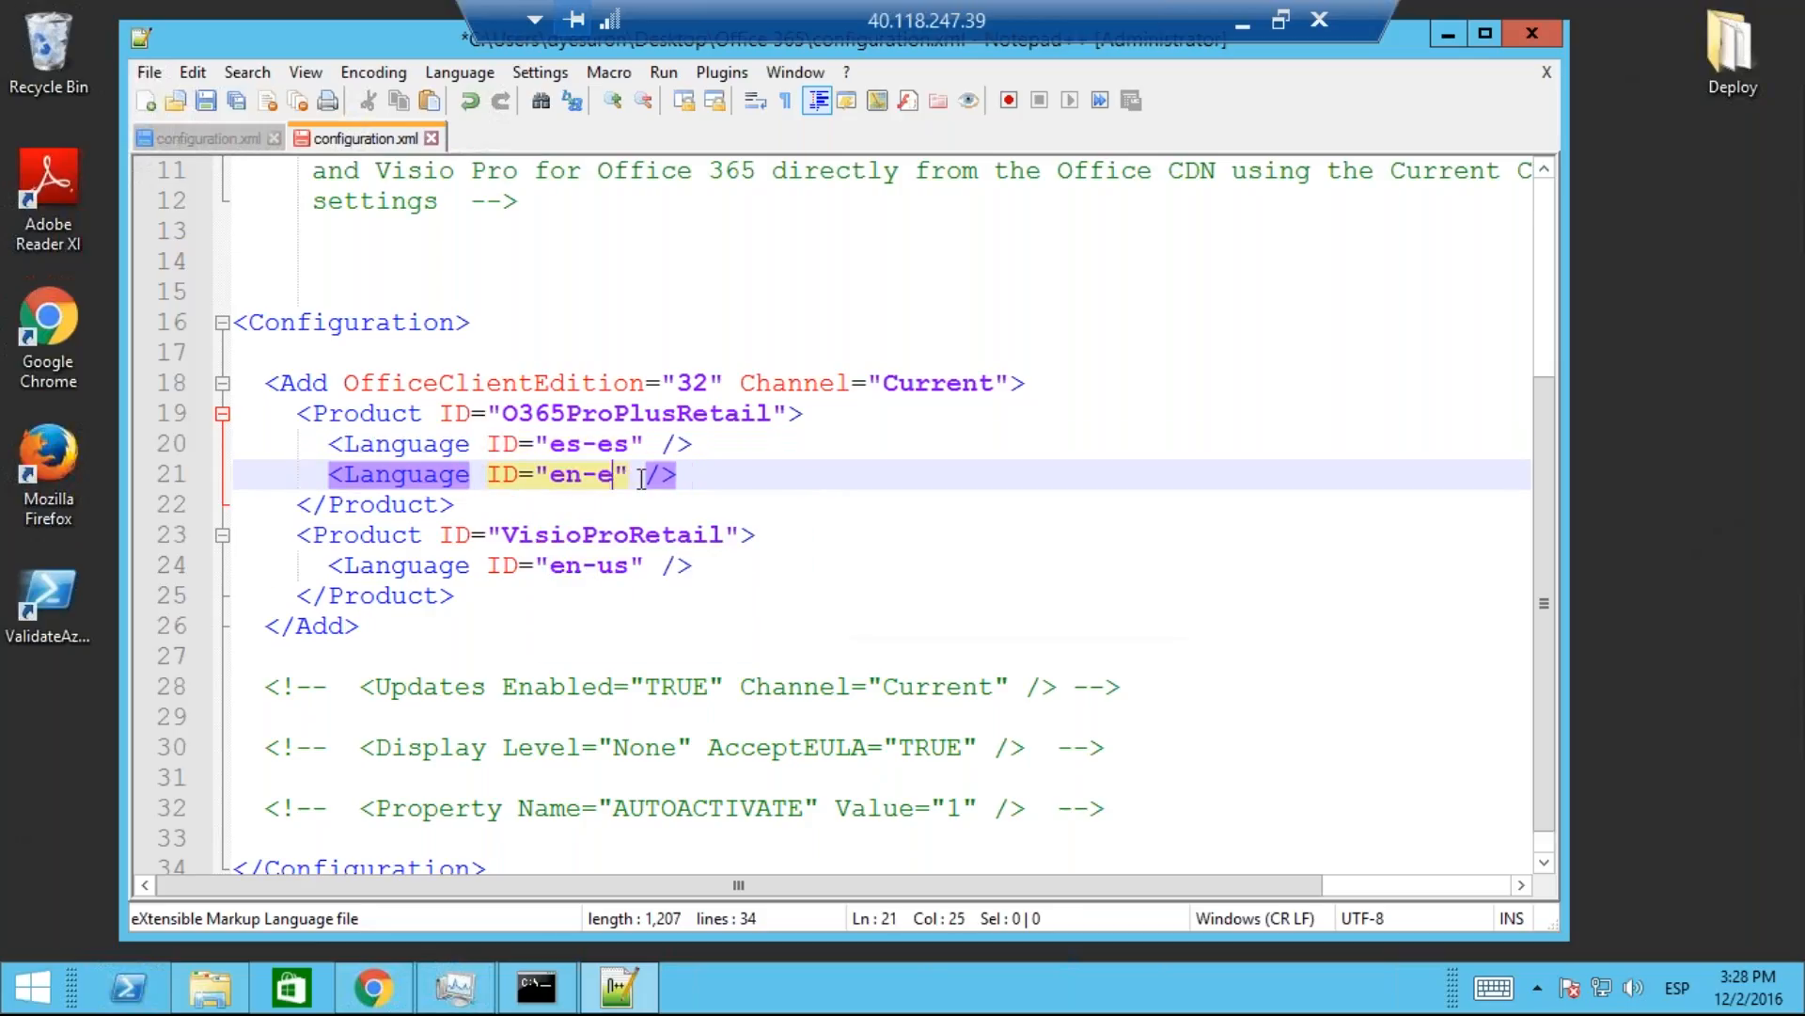
{"action": "type", "text": "us"}
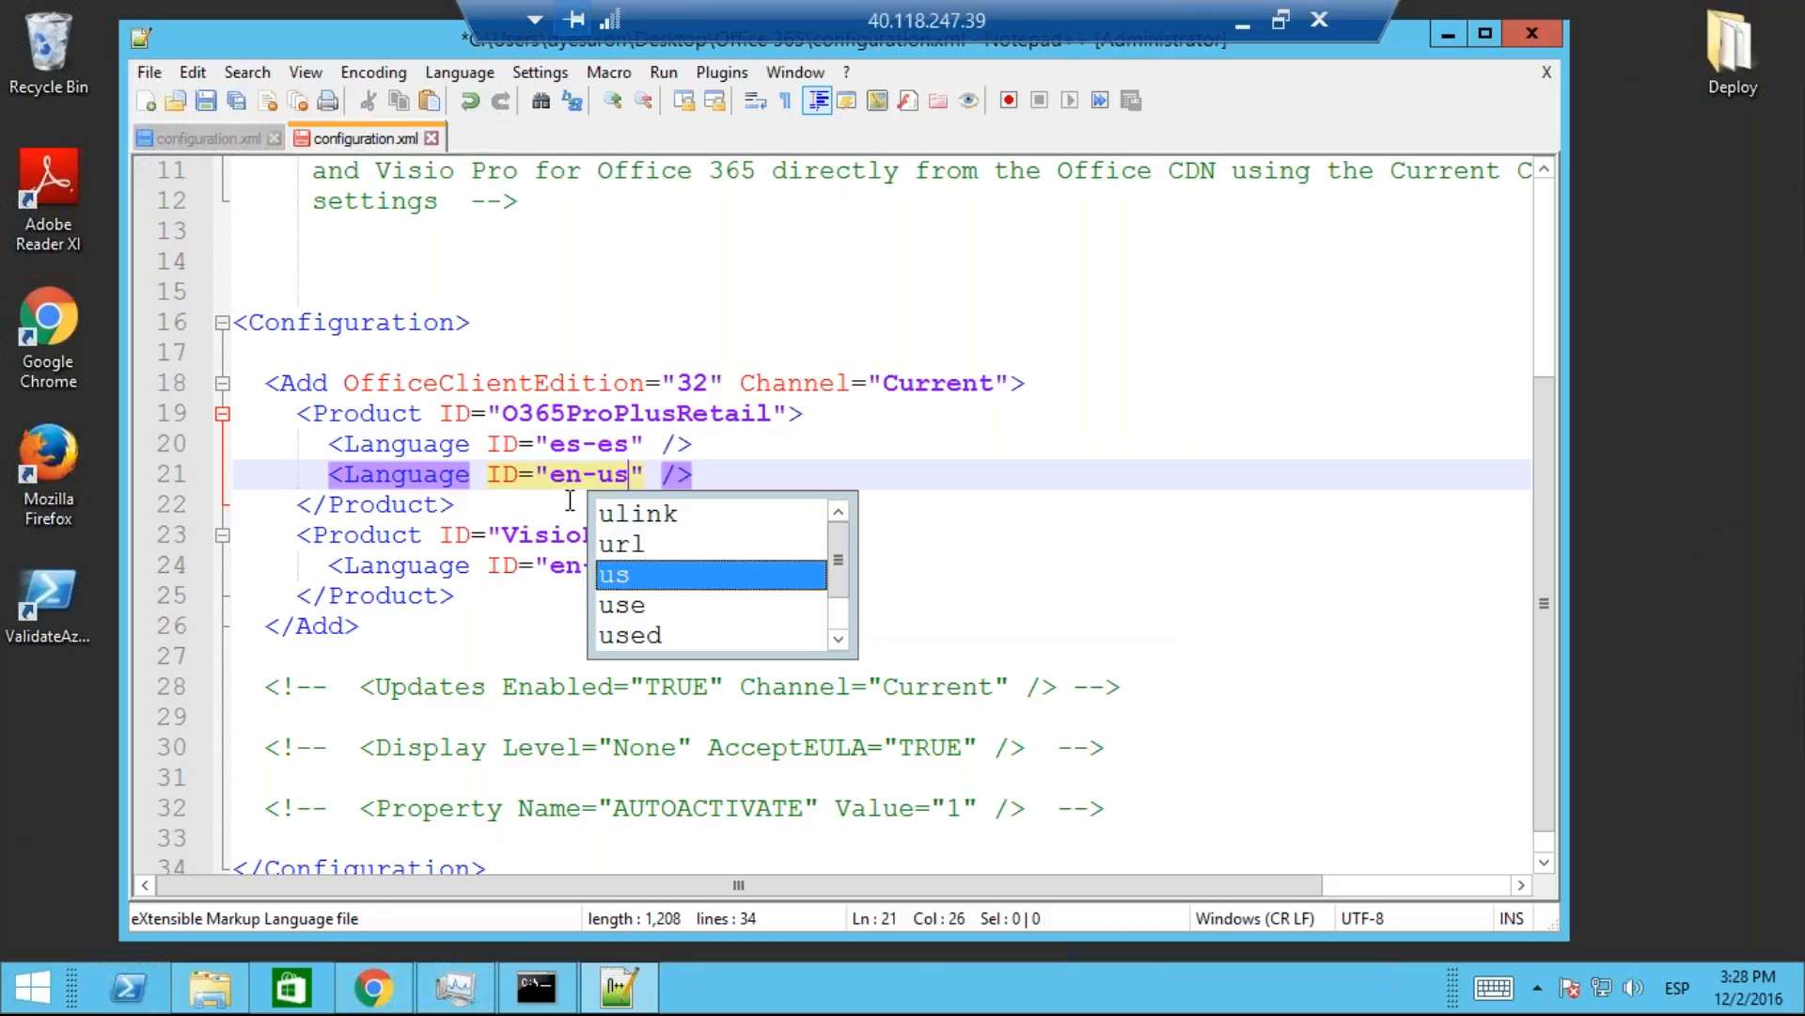
{"action": "left_click", "coordinate": [520, 515]}
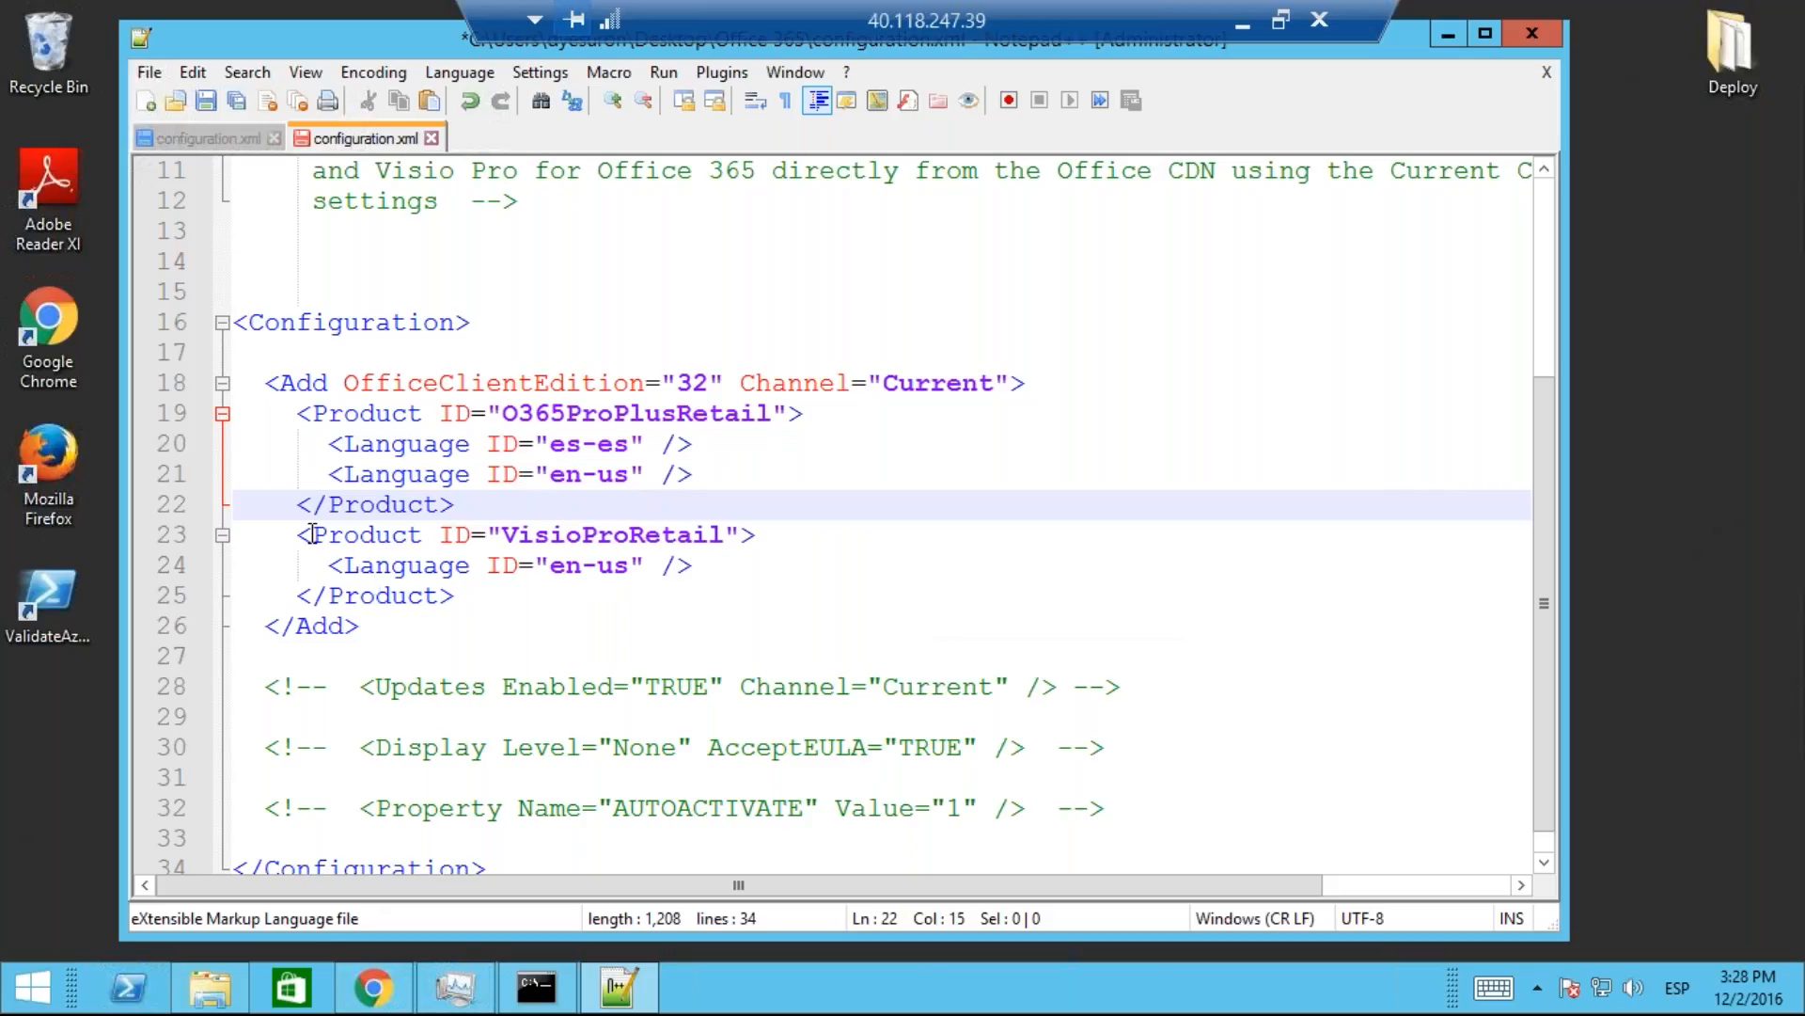
Step: Review the second Product element, "VisioProRetail", against the O365ProPlusRetail product, highlighting its whole block down to the closing tag
{"action": "left_click_drag", "start_coordinate": [298, 534], "coordinate": [344, 534]}
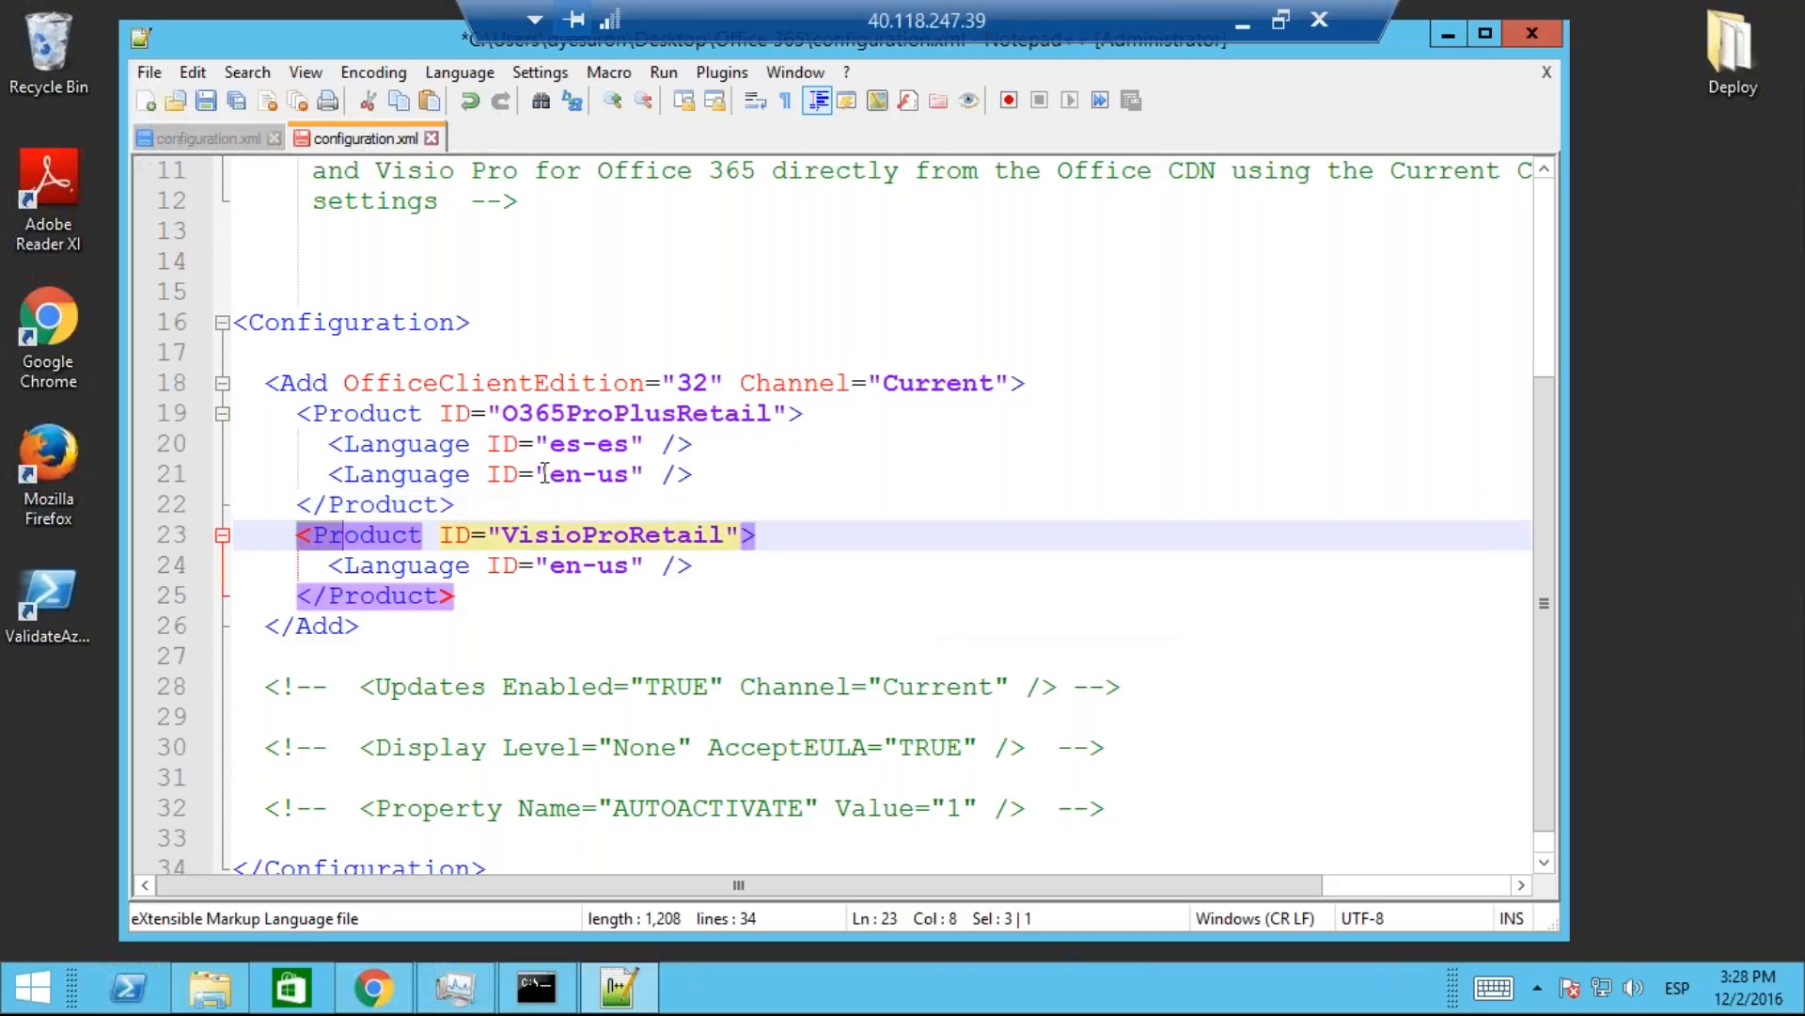
{"action": "left_click", "coordinate": [604, 413]}
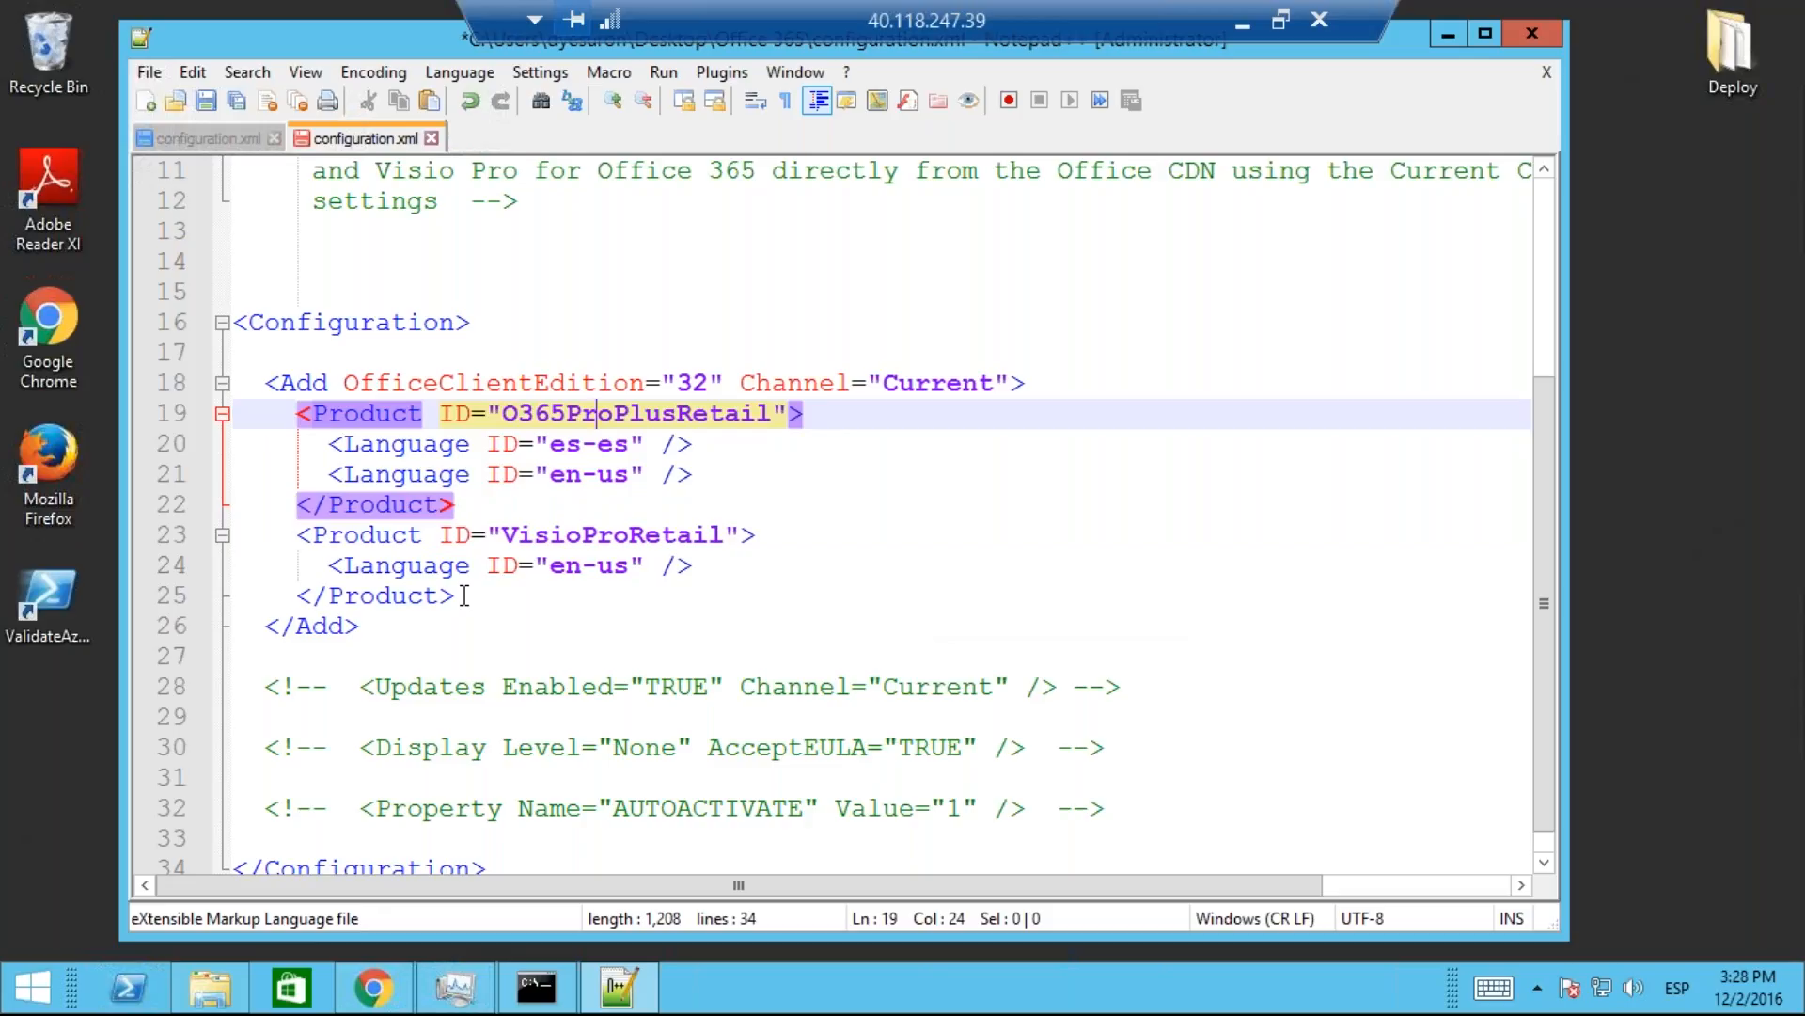
{"action": "left_click_drag", "start_coordinate": [505, 533], "coordinate": [585, 541]}
{"action": "left_click", "coordinate": [585, 540]}
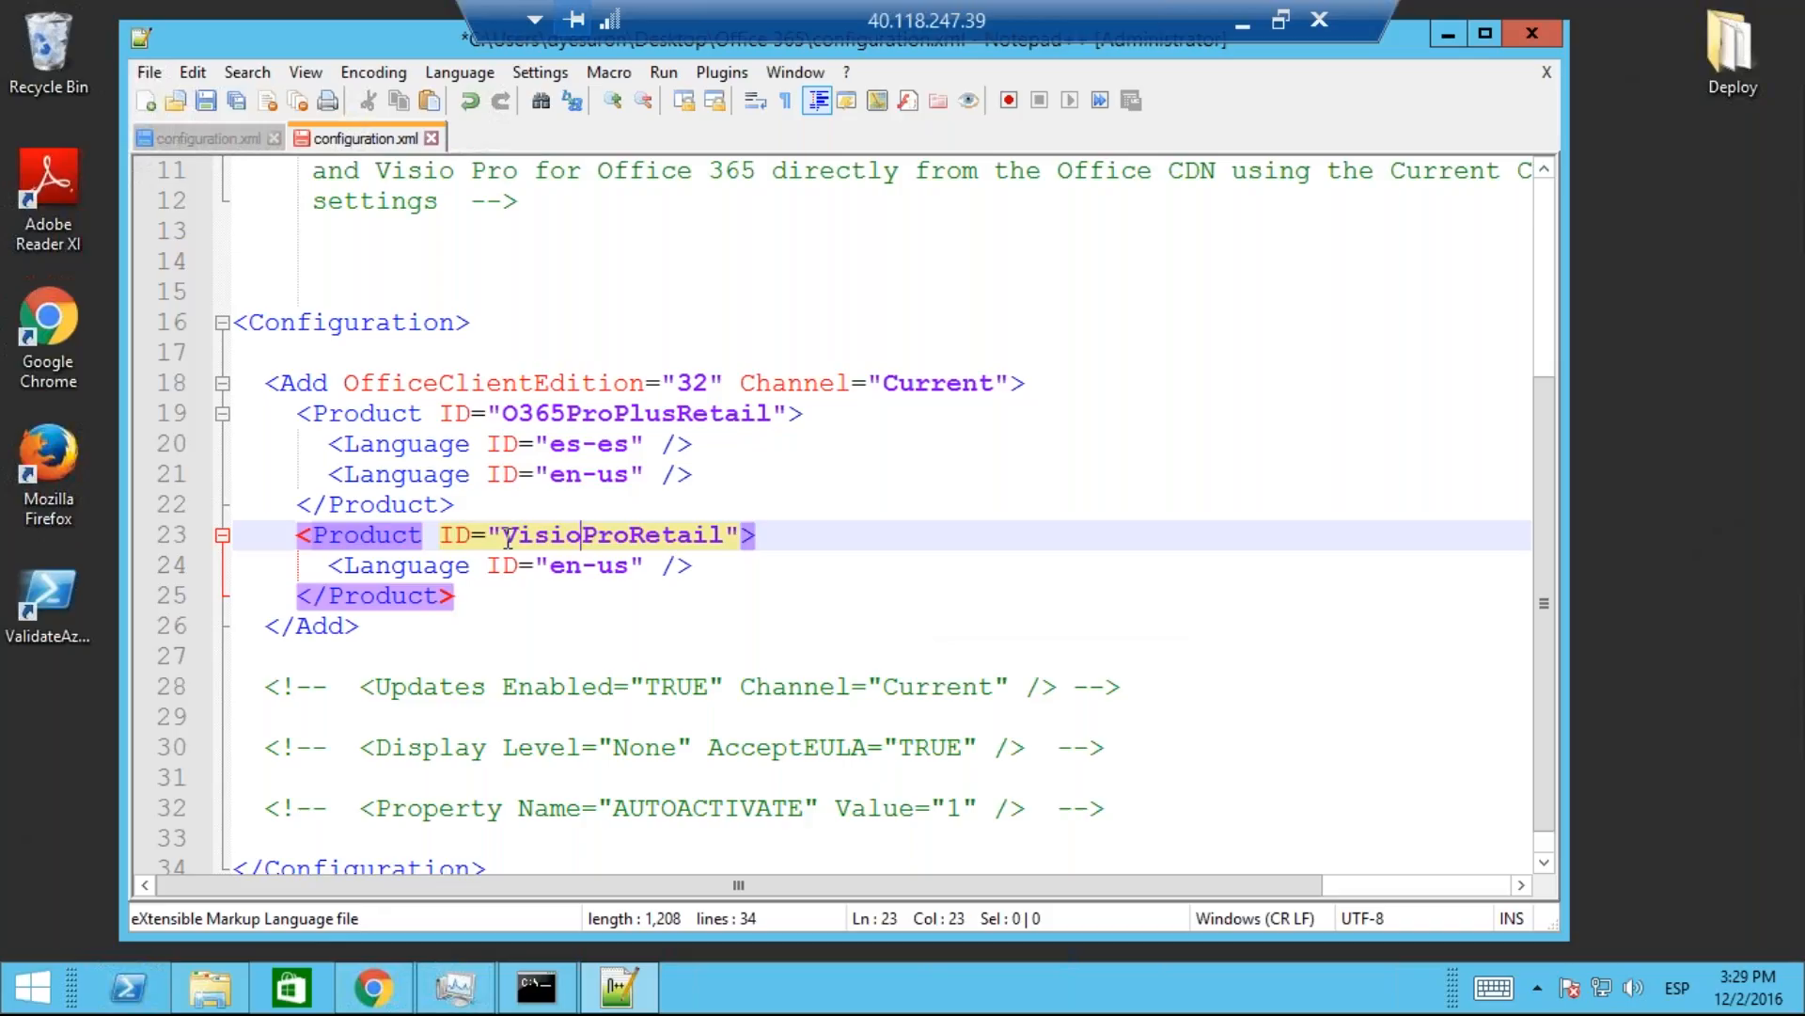
{"action": "left_click", "coordinate": [466, 595]}
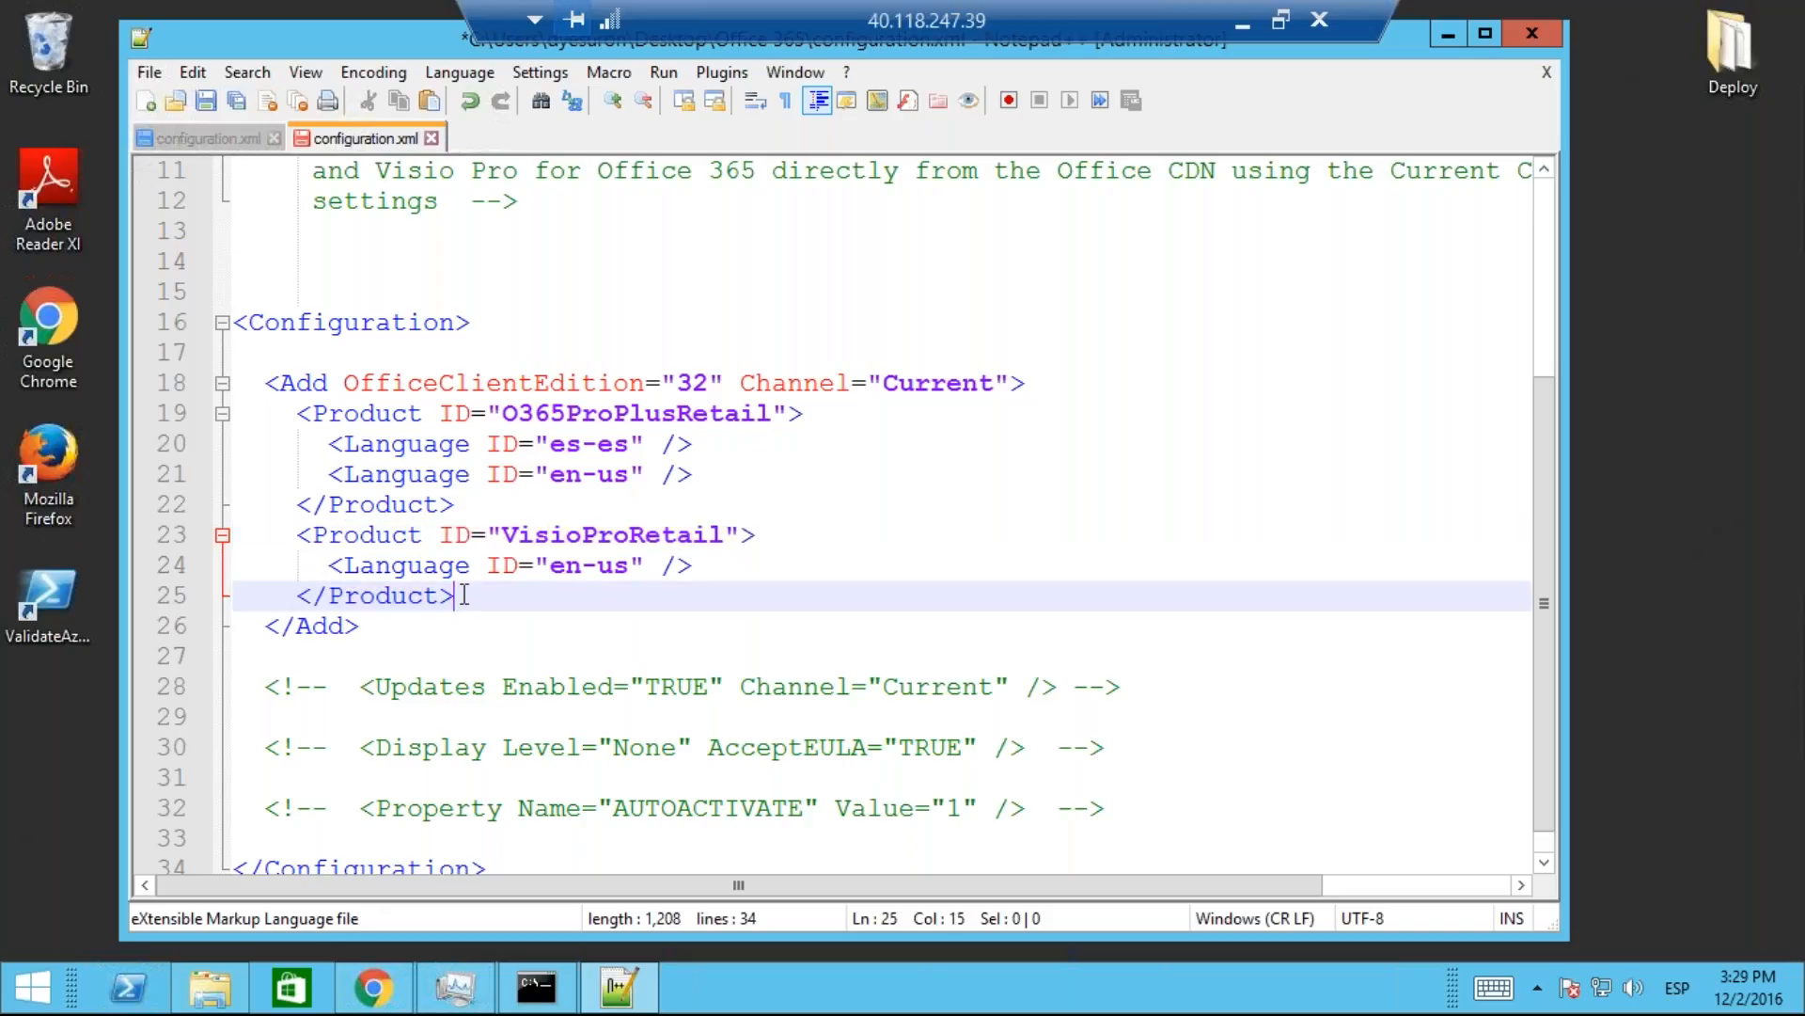
{"action": "left_click_drag", "start_coordinate": [453, 596], "coordinate": [320, 534]}
{"action": "left_click", "coordinate": [415, 566]}
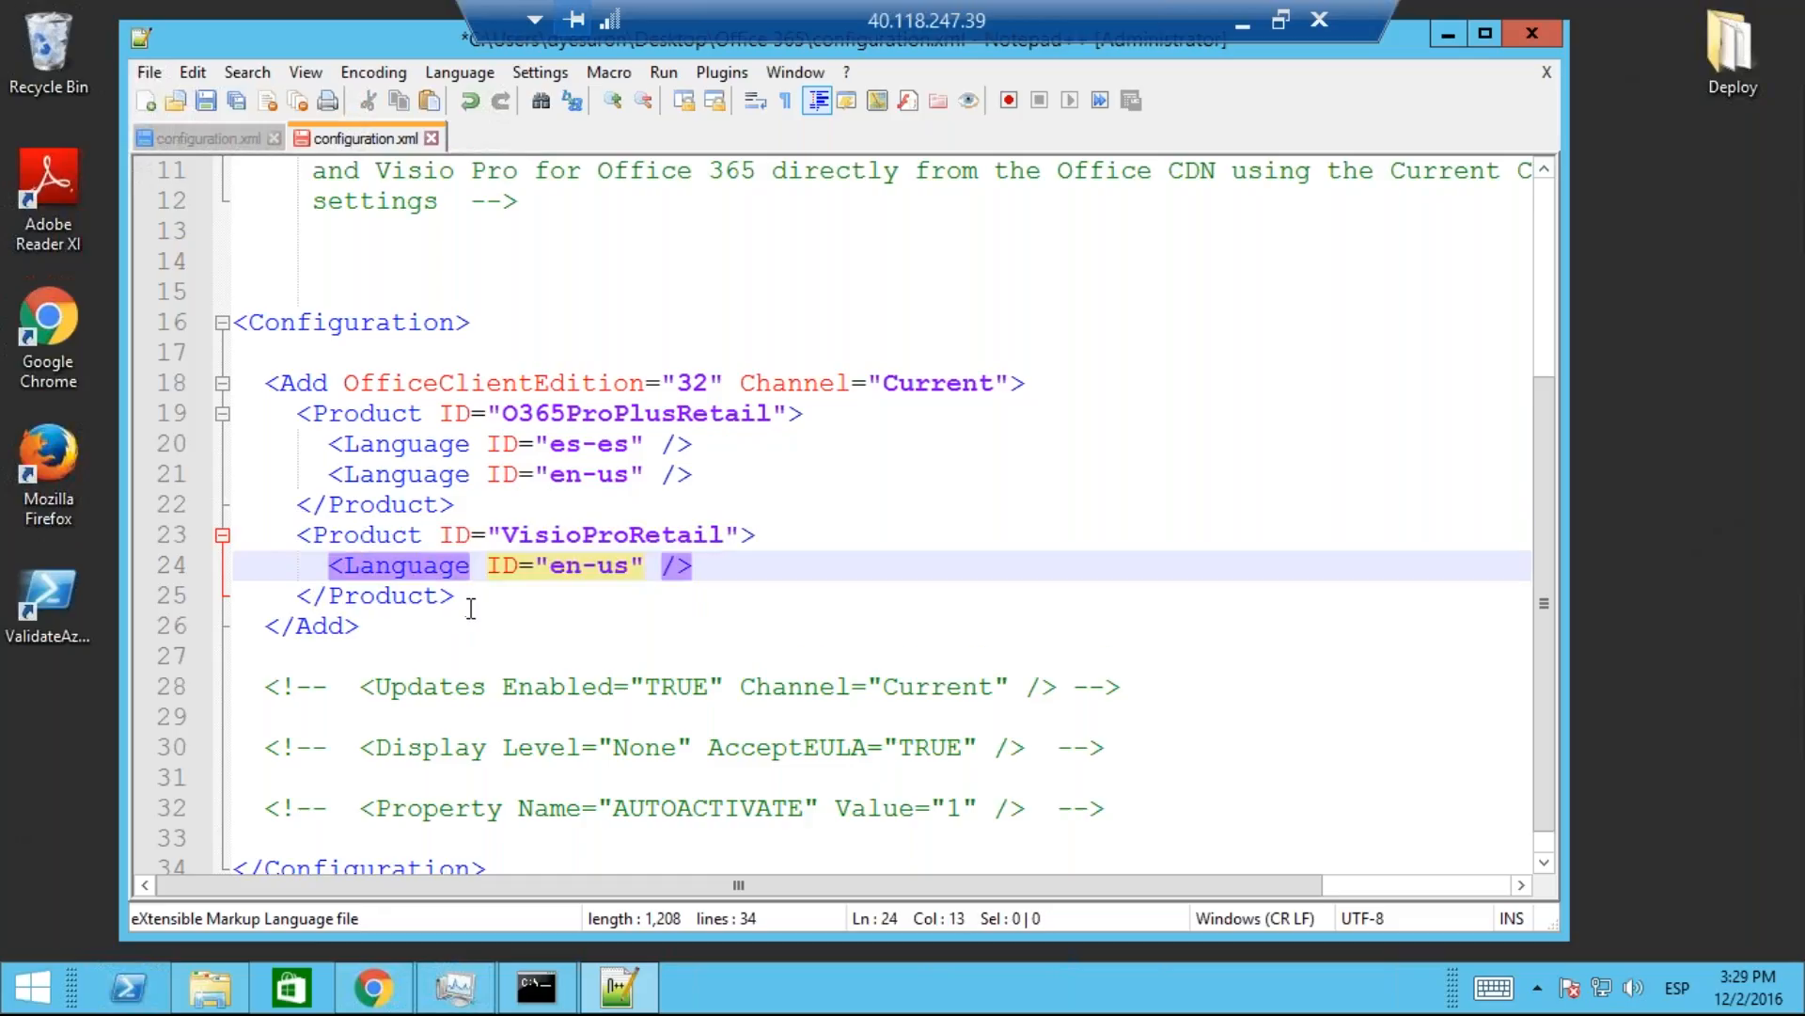
{"action": "left_click", "coordinate": [381, 625]}
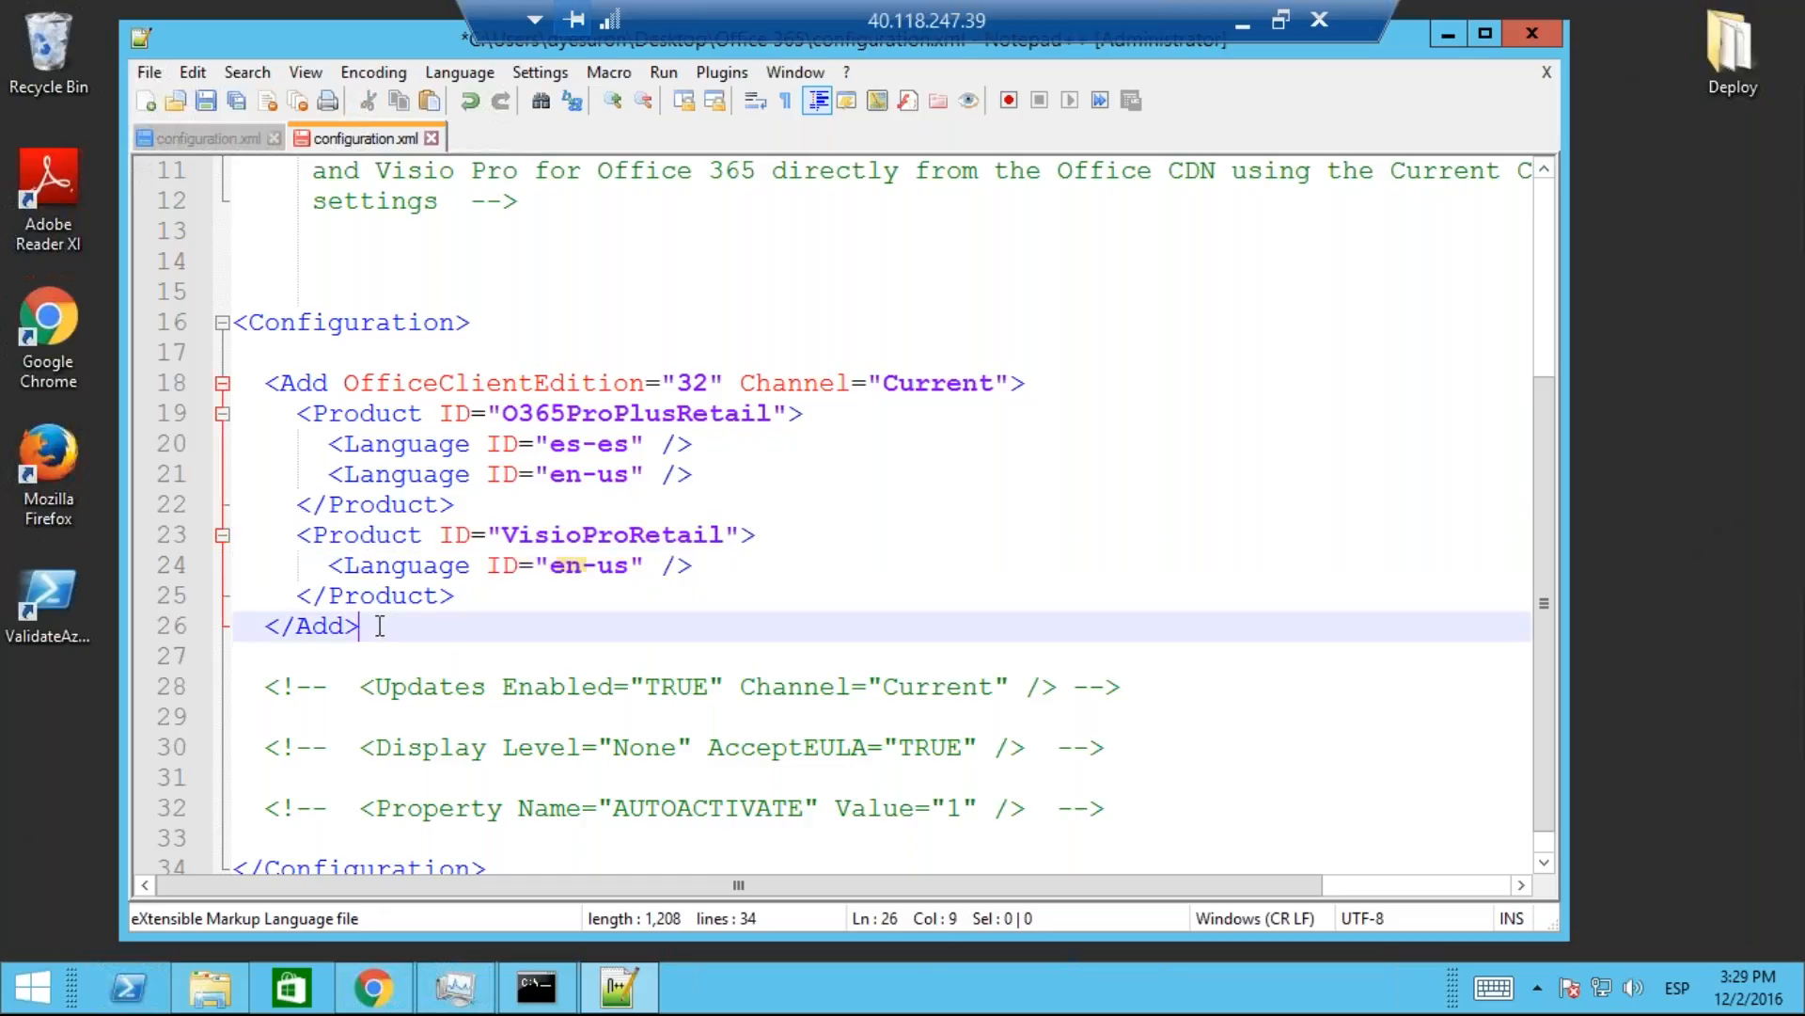
{"action": "left_click", "coordinate": [457, 594]}
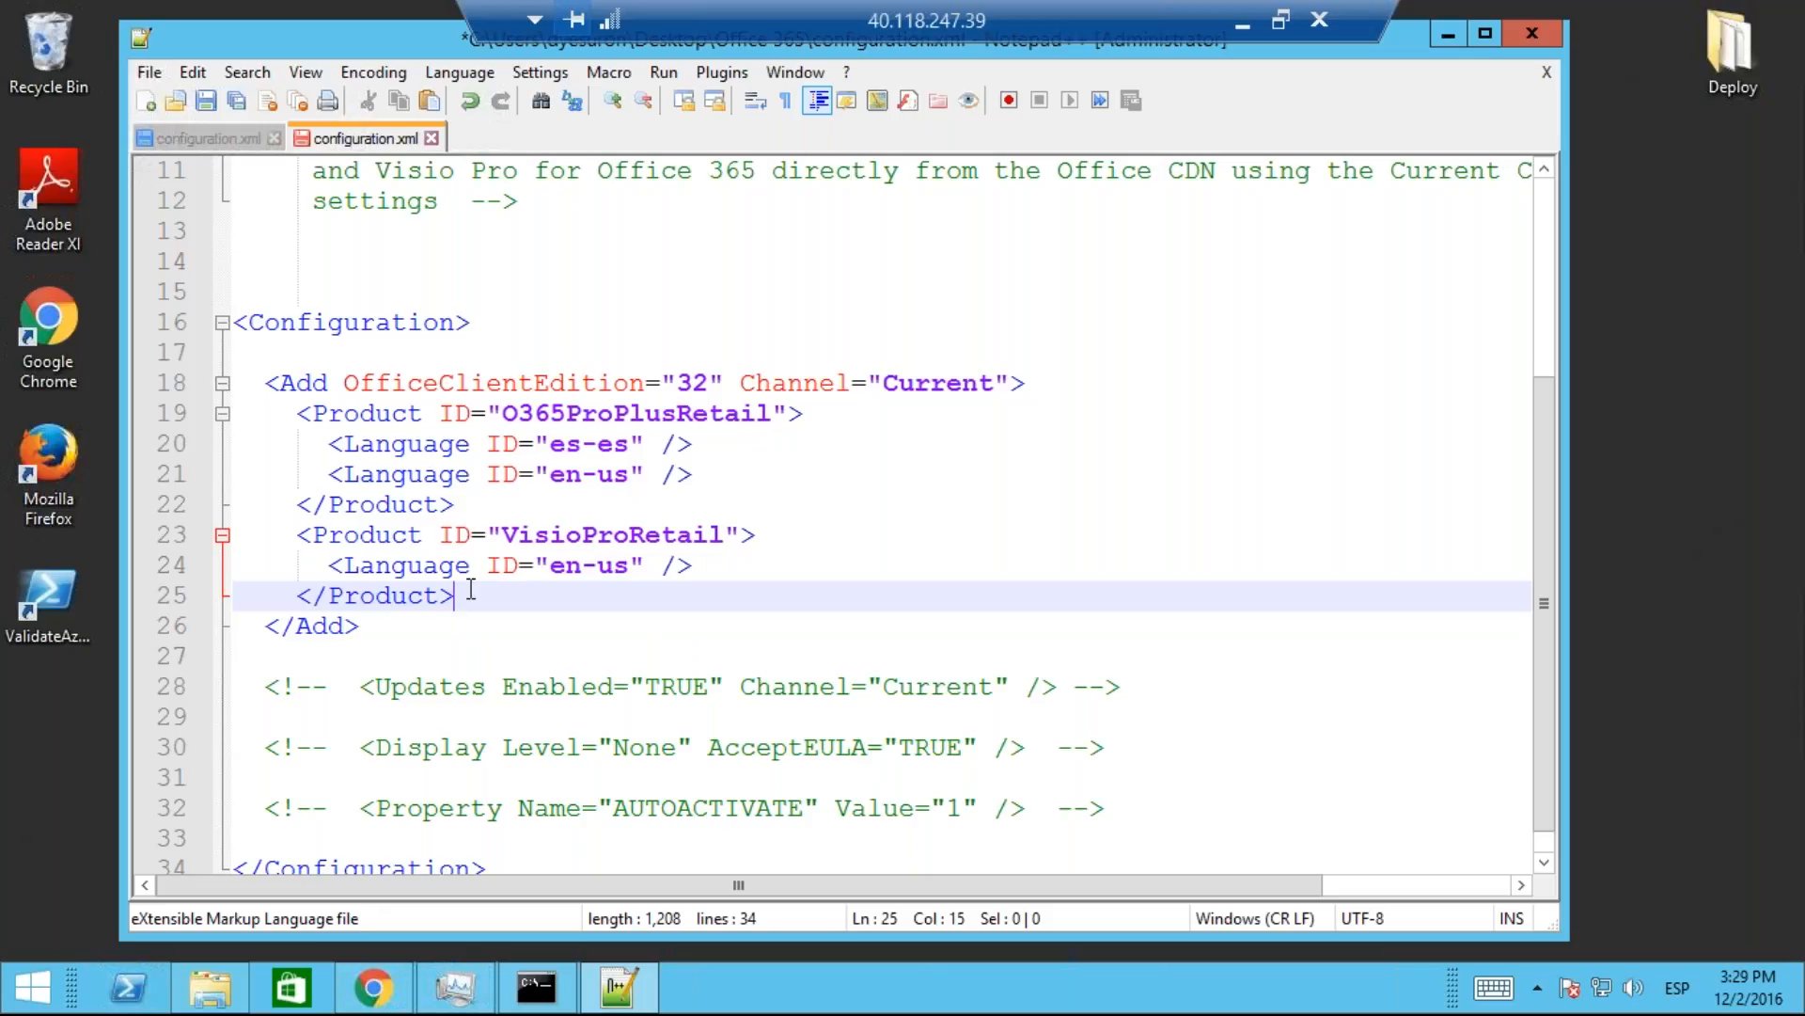
{"action": "scroll", "coordinate": [552, 576], "scroll_direction": "down", "scroll_amount": 1}
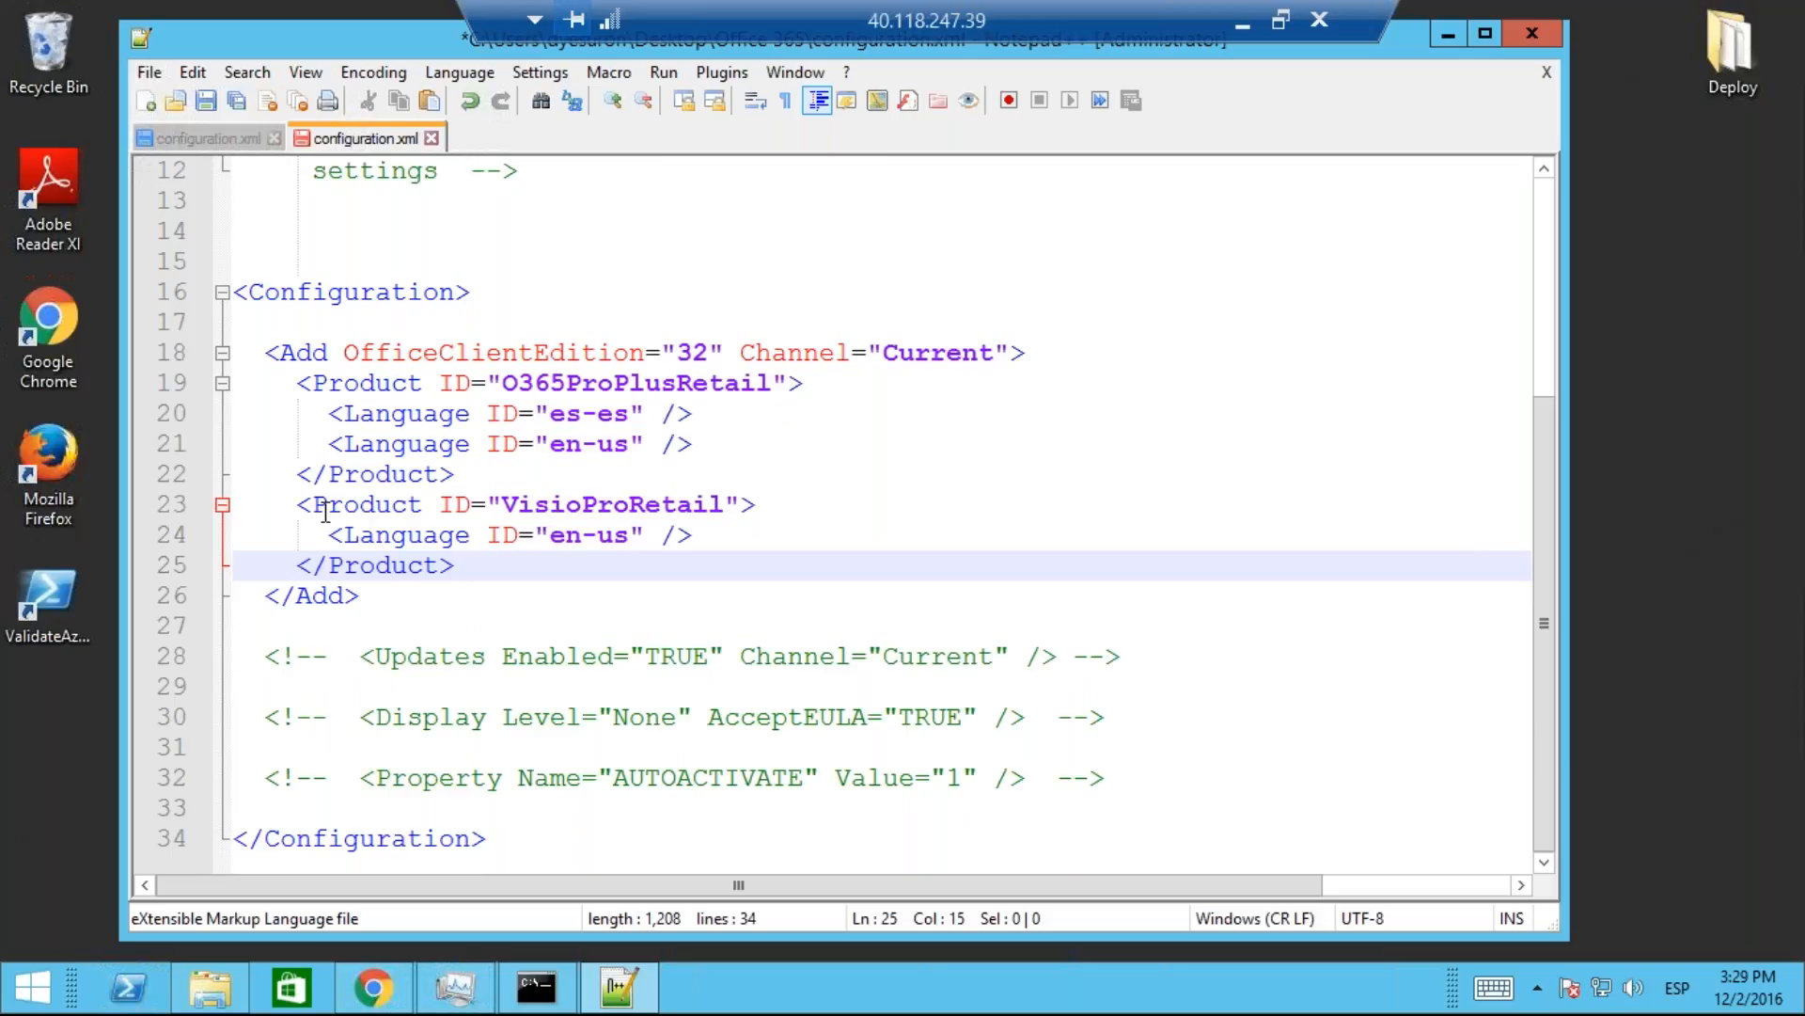
{"action": "left_click_drag", "start_coordinate": [299, 504], "coordinate": [461, 564]}
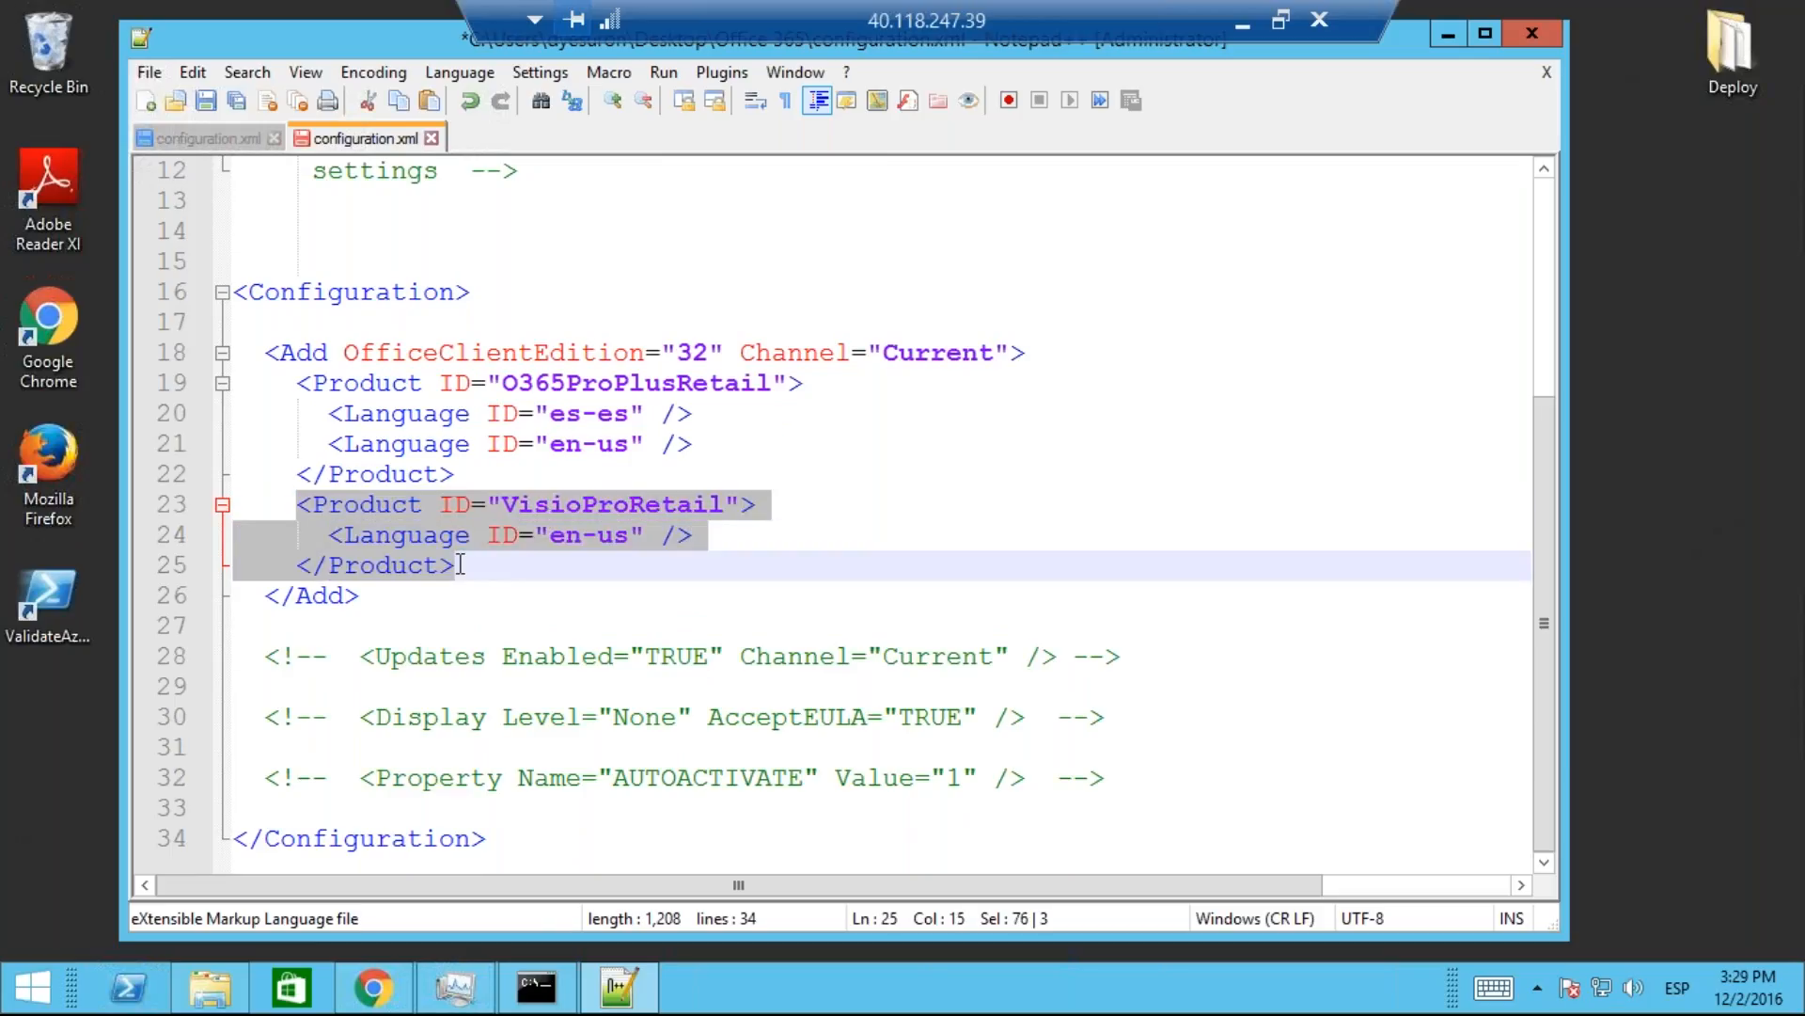
{"action": "left_click", "coordinate": [475, 572]}
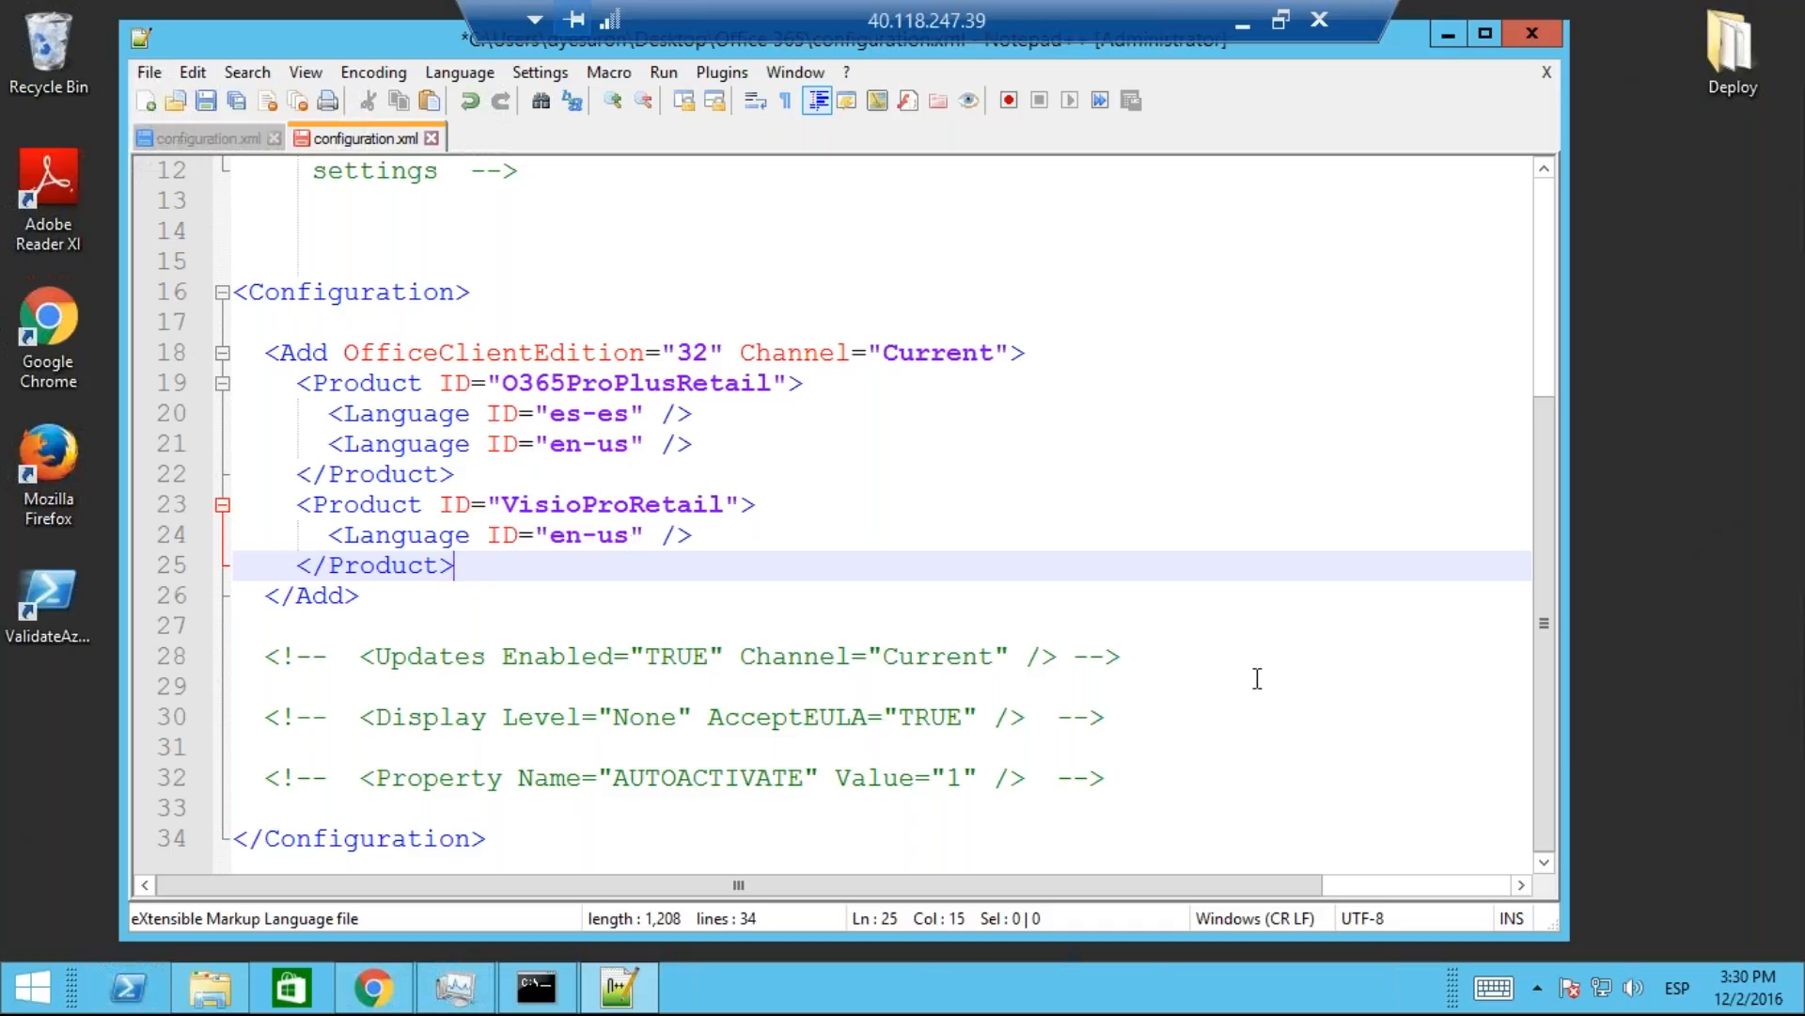
Step: Uncomment the Updates element by removing its comment markers, and align it with the Add element
{"action": "left_click", "coordinate": [1140, 656]}
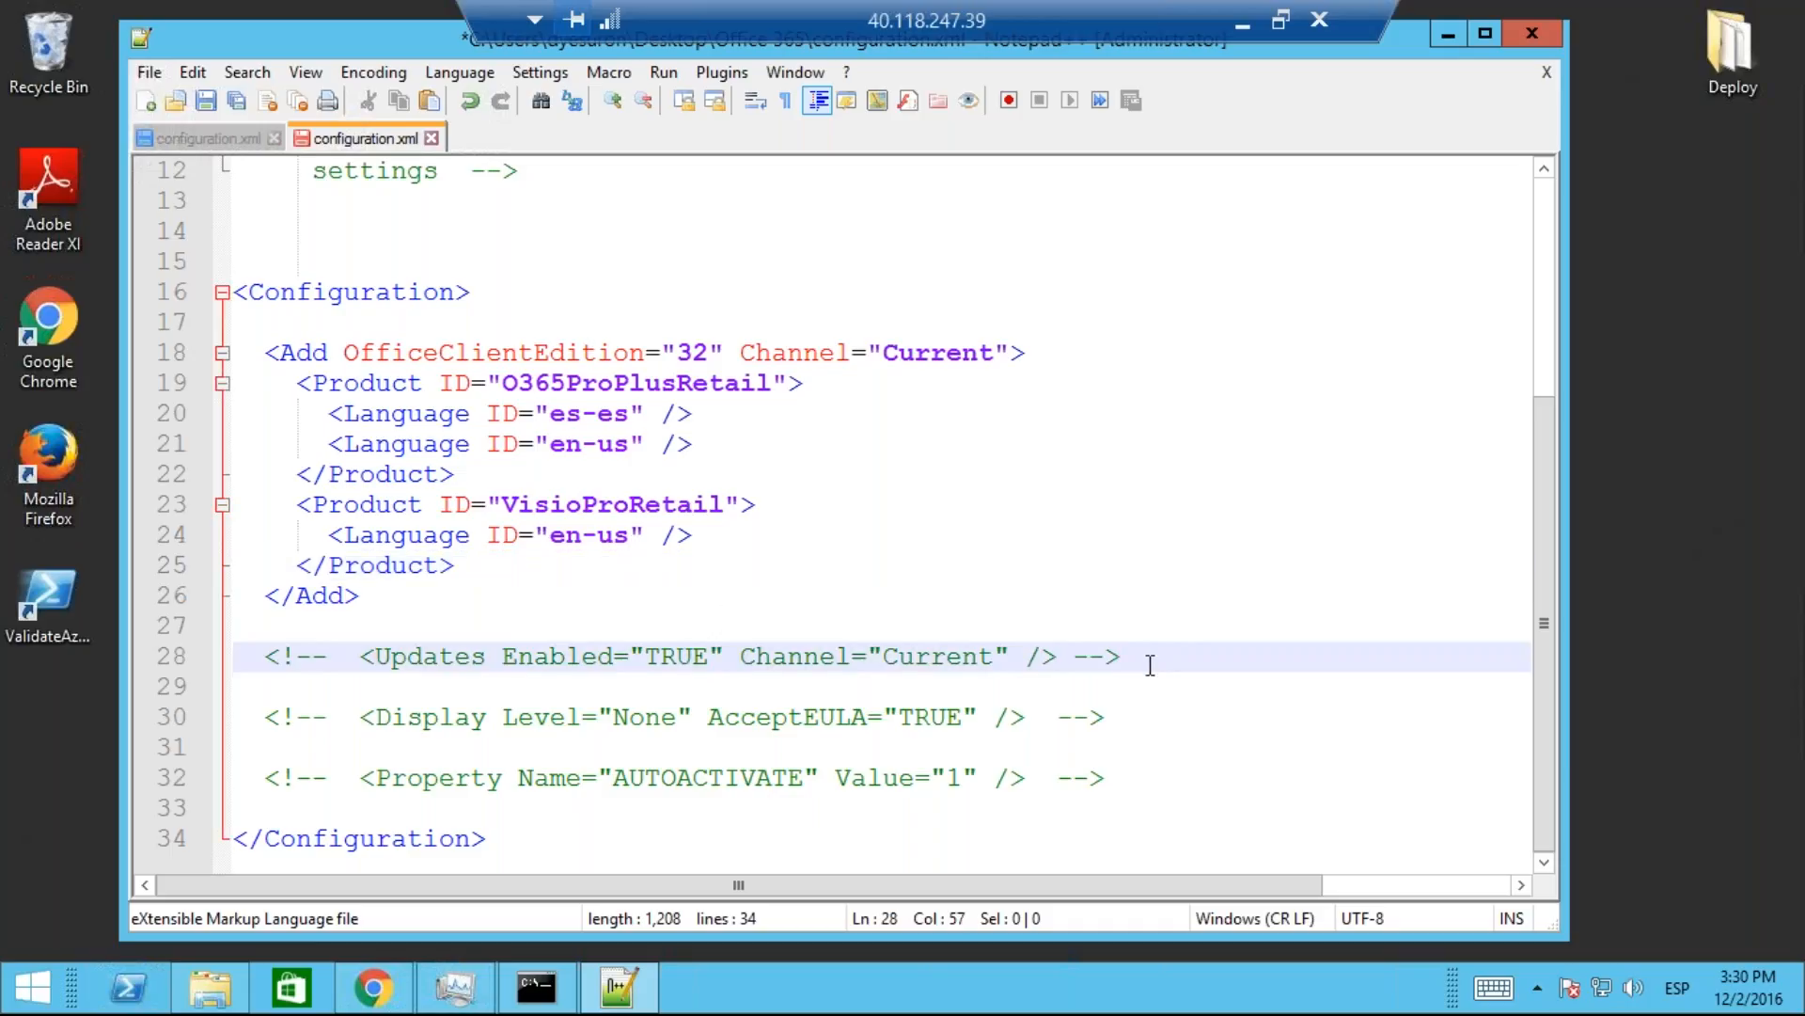
{"action": "double_click", "coordinate": [1095, 656]}
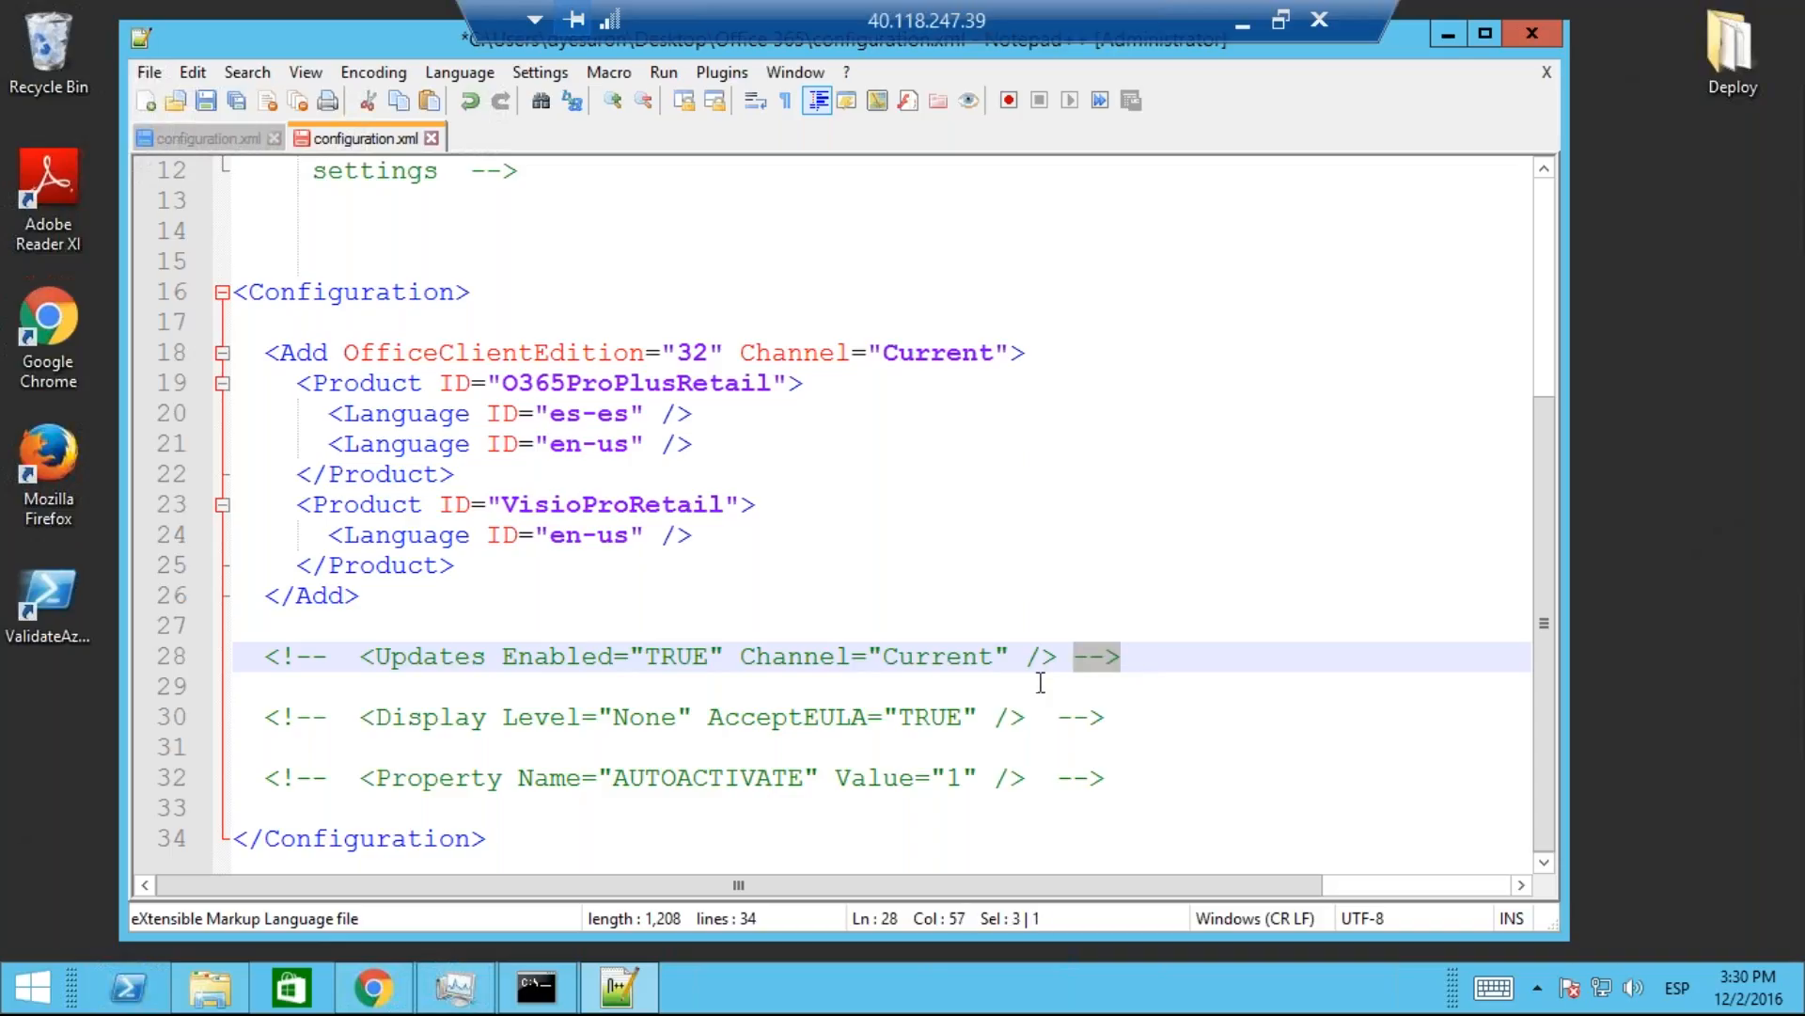
{"action": "left_click", "coordinate": [335, 658]}
{"action": "left_click", "coordinate": [1137, 658]}
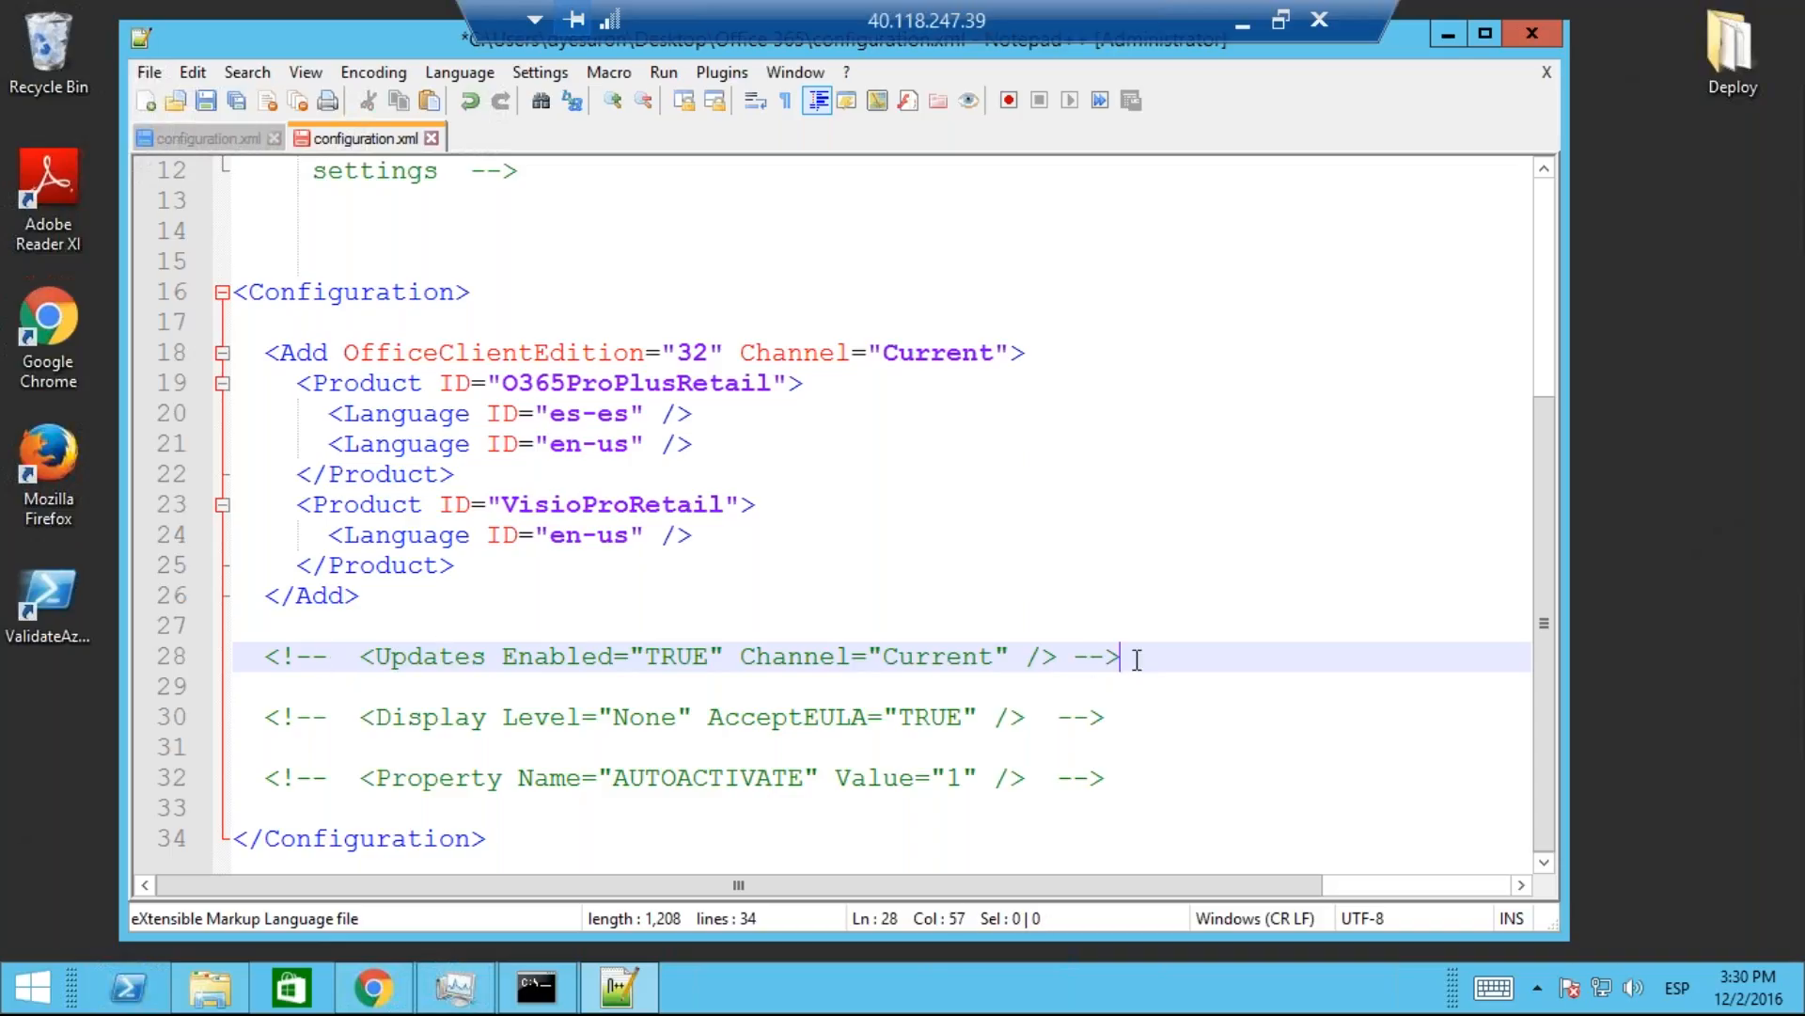
{"action": "key", "text": "BackSpace"}
{"action": "key", "text": "BackSpace"}
{"action": "key", "text": "BackSpace"}
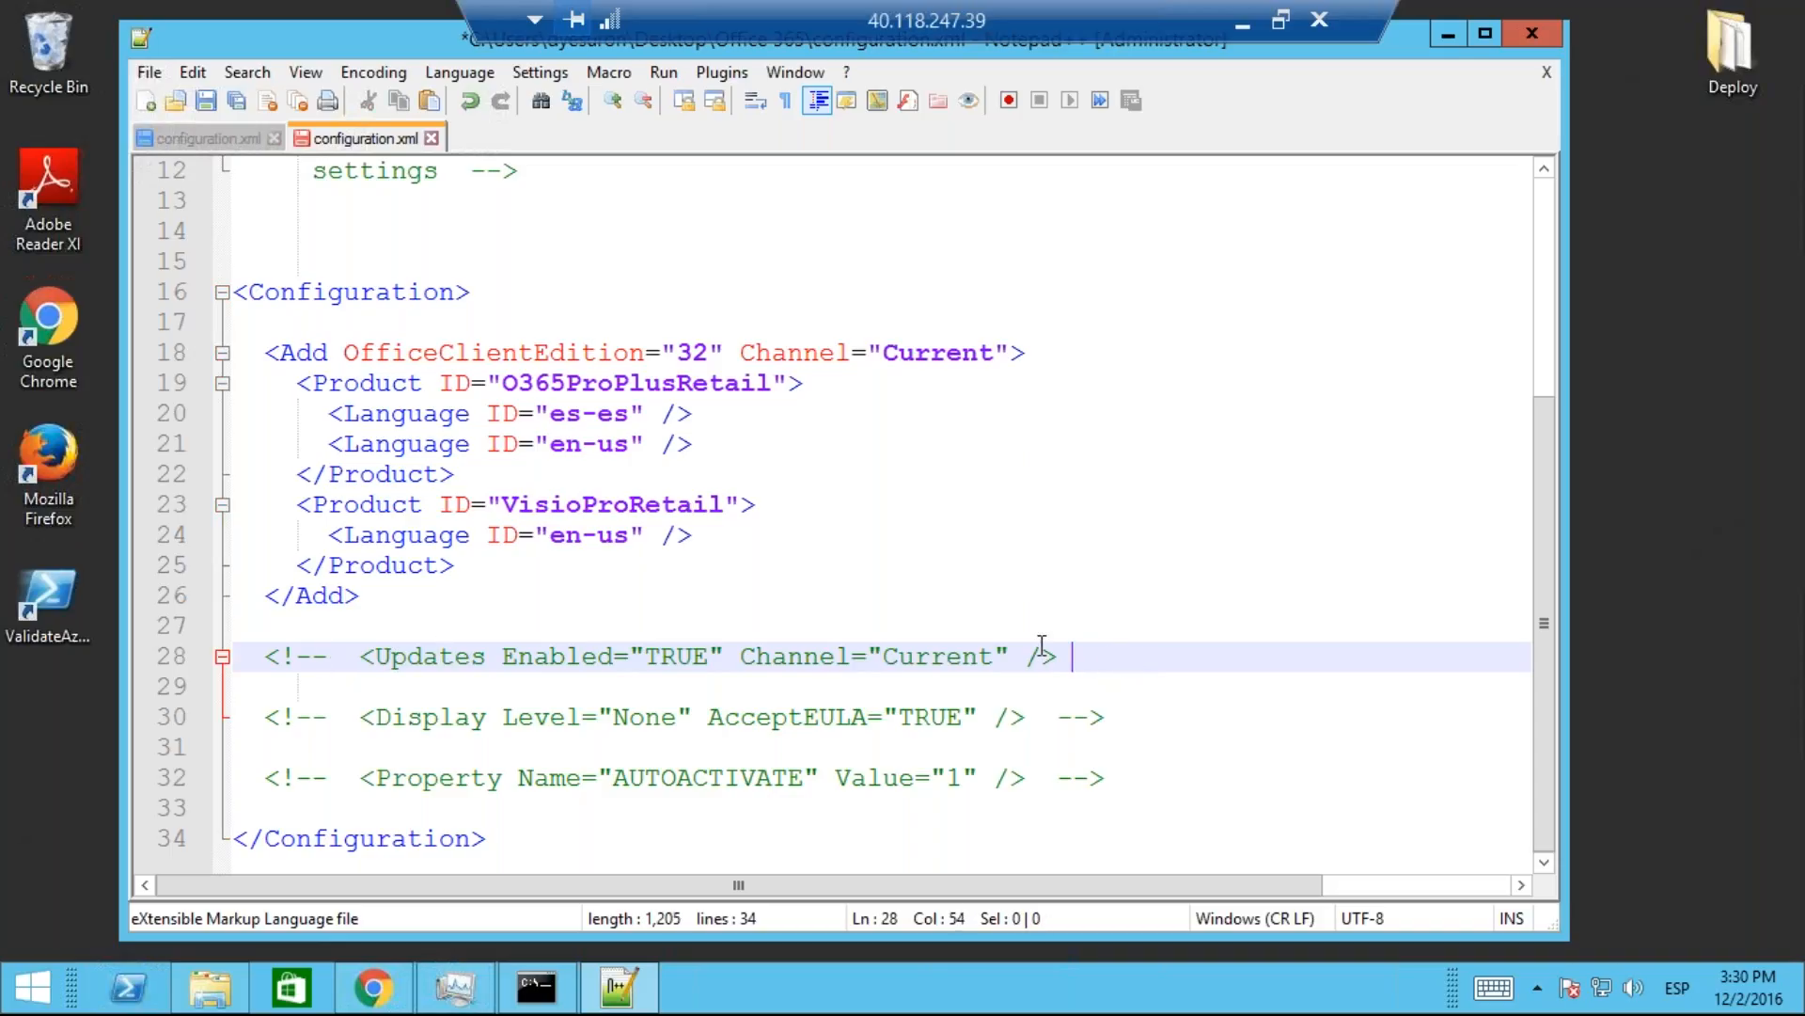
{"action": "left_click", "coordinate": [333, 658]}
{"action": "key", "text": "BackSpace"}
{"action": "key", "text": "BackSpace"}
{"action": "key", "text": "BackSpace"}
{"action": "key", "text": "BackSpace"}
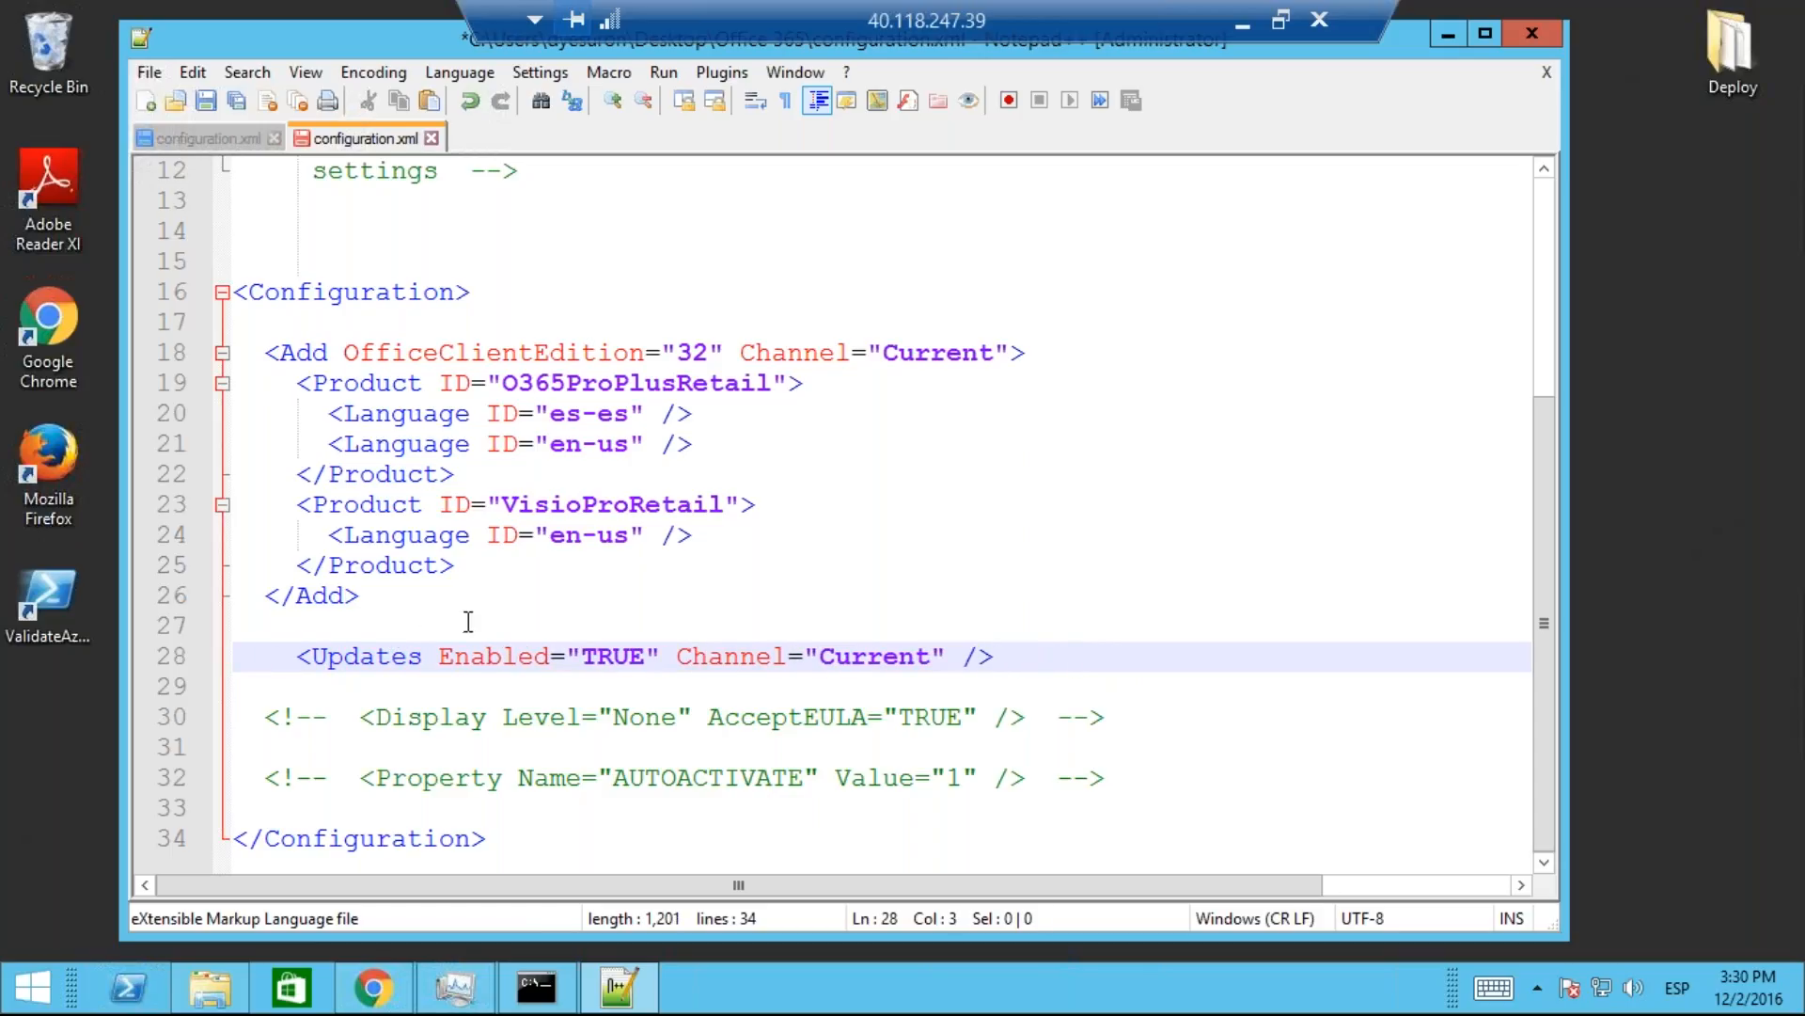
{"action": "key", "text": "BackSpace"}
{"action": "key", "text": "BackSpace"}
Step: Review the Enabled and Channel attributes of the Updates element against the Channel value of the Add element
{"action": "left_click_drag", "start_coordinate": [297, 656], "coordinate": [423, 656]}
{"action": "left_click", "coordinate": [575, 656]}
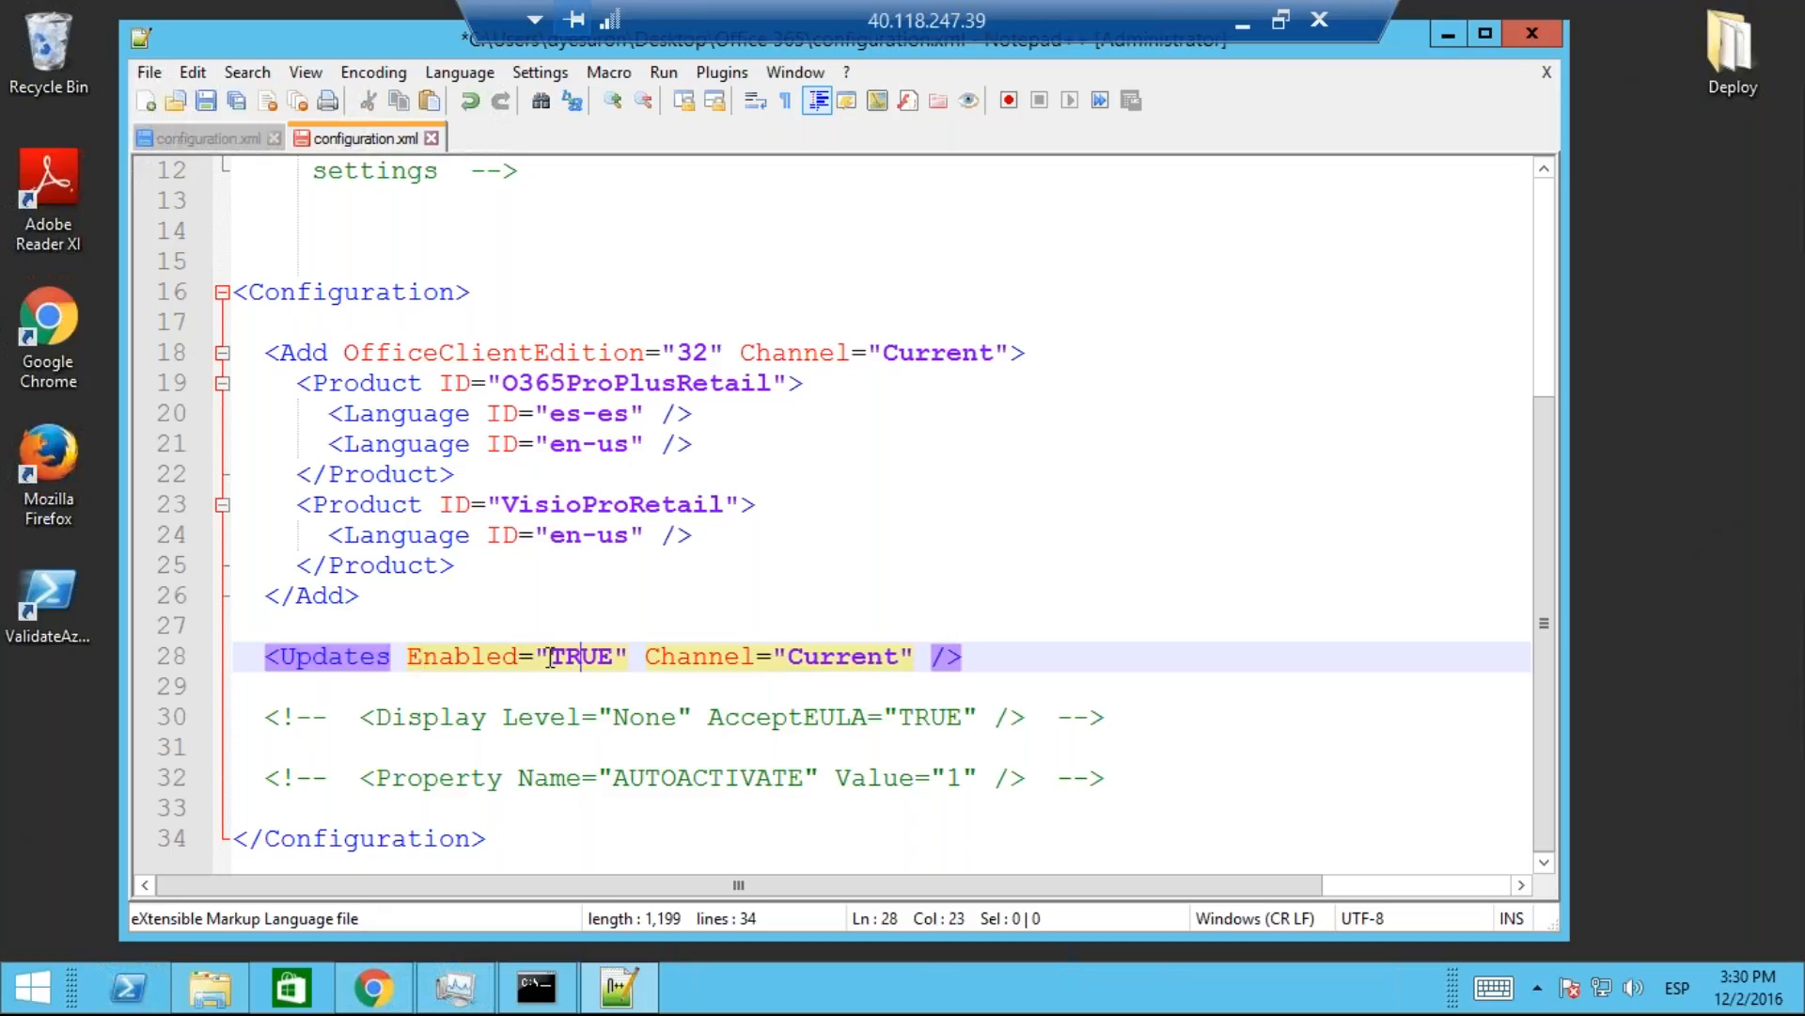
{"action": "left_click", "coordinate": [836, 656]}
{"action": "left_click", "coordinate": [946, 354]}
{"action": "left_click", "coordinate": [831, 656]}
Step: Uncomment the Display element by removing its opening and closing comment markers
{"action": "left_click", "coordinate": [1118, 721]}
{"action": "key", "text": "BackSpace"}
{"action": "key", "text": "BackSpace"}
{"action": "key", "text": "BackSpace"}
{"action": "key", "text": "BackSpace"}
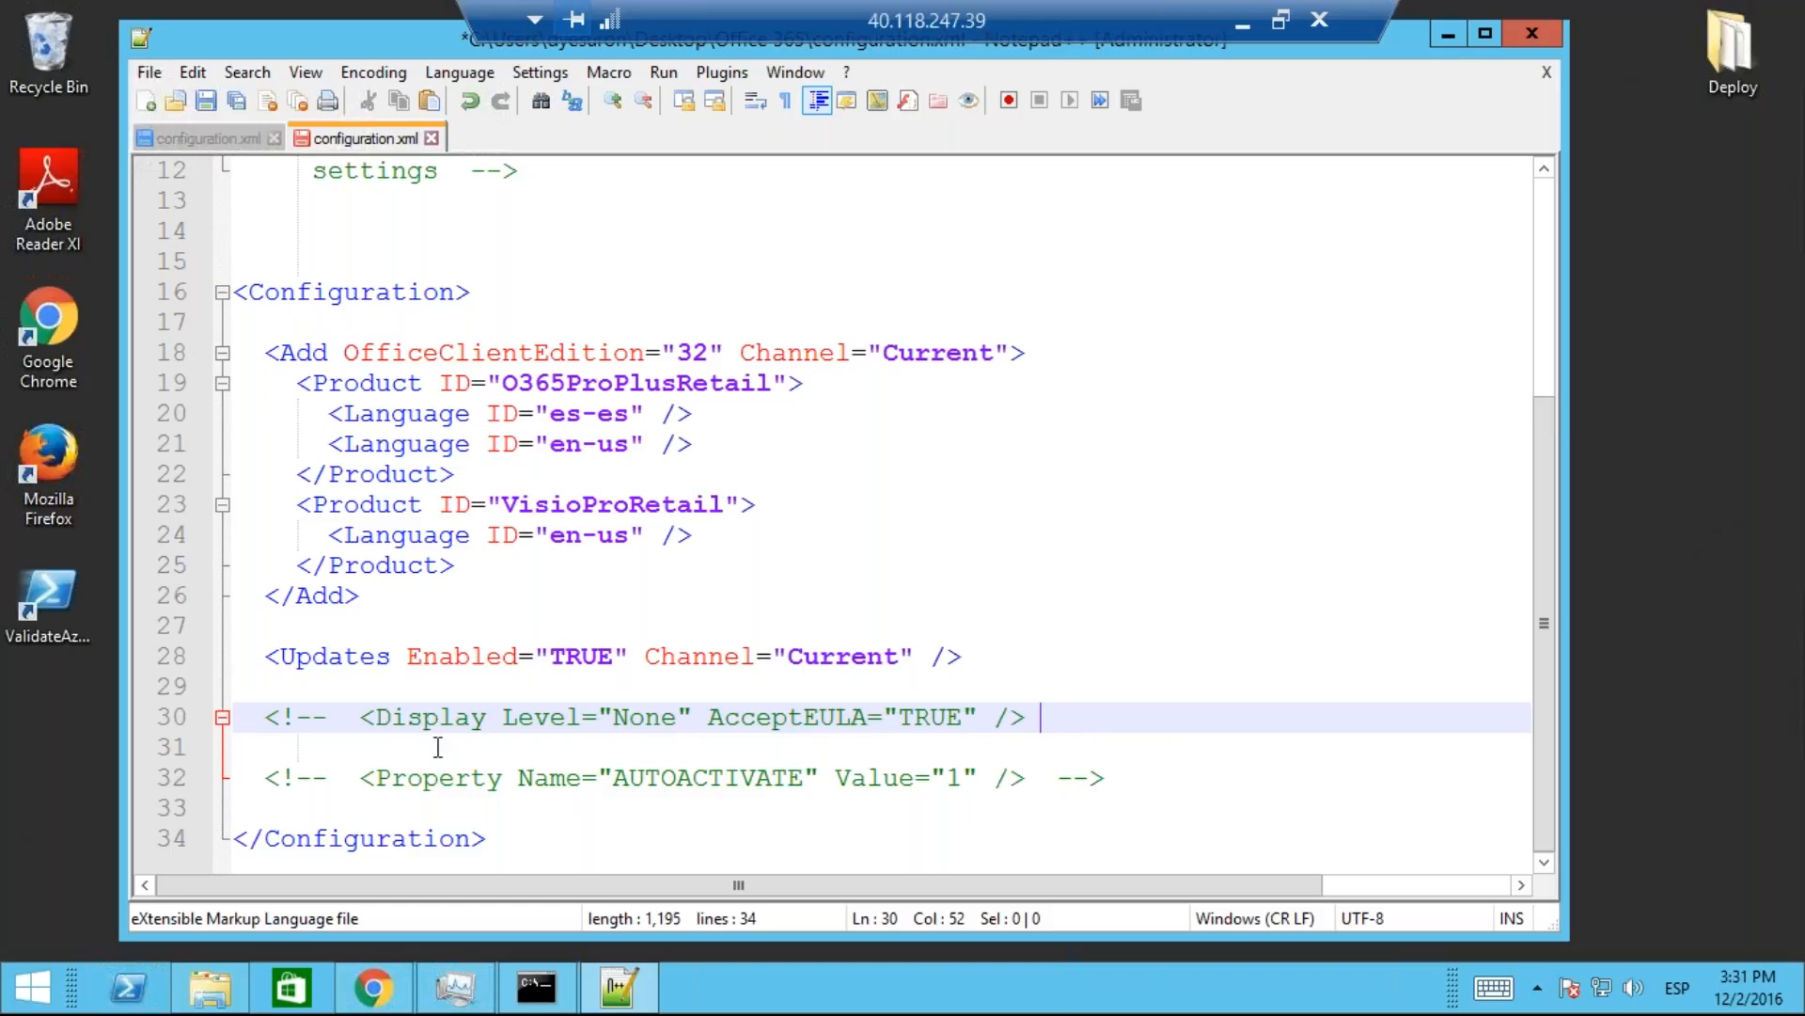
{"action": "left_click", "coordinate": [344, 722]}
{"action": "key", "text": "BackSpace"}
{"action": "key", "text": "BackSpace"}
{"action": "key", "text": "BackSpace"}
{"action": "key", "text": "BackSpace"}
{"action": "key", "text": "BackSpace"}
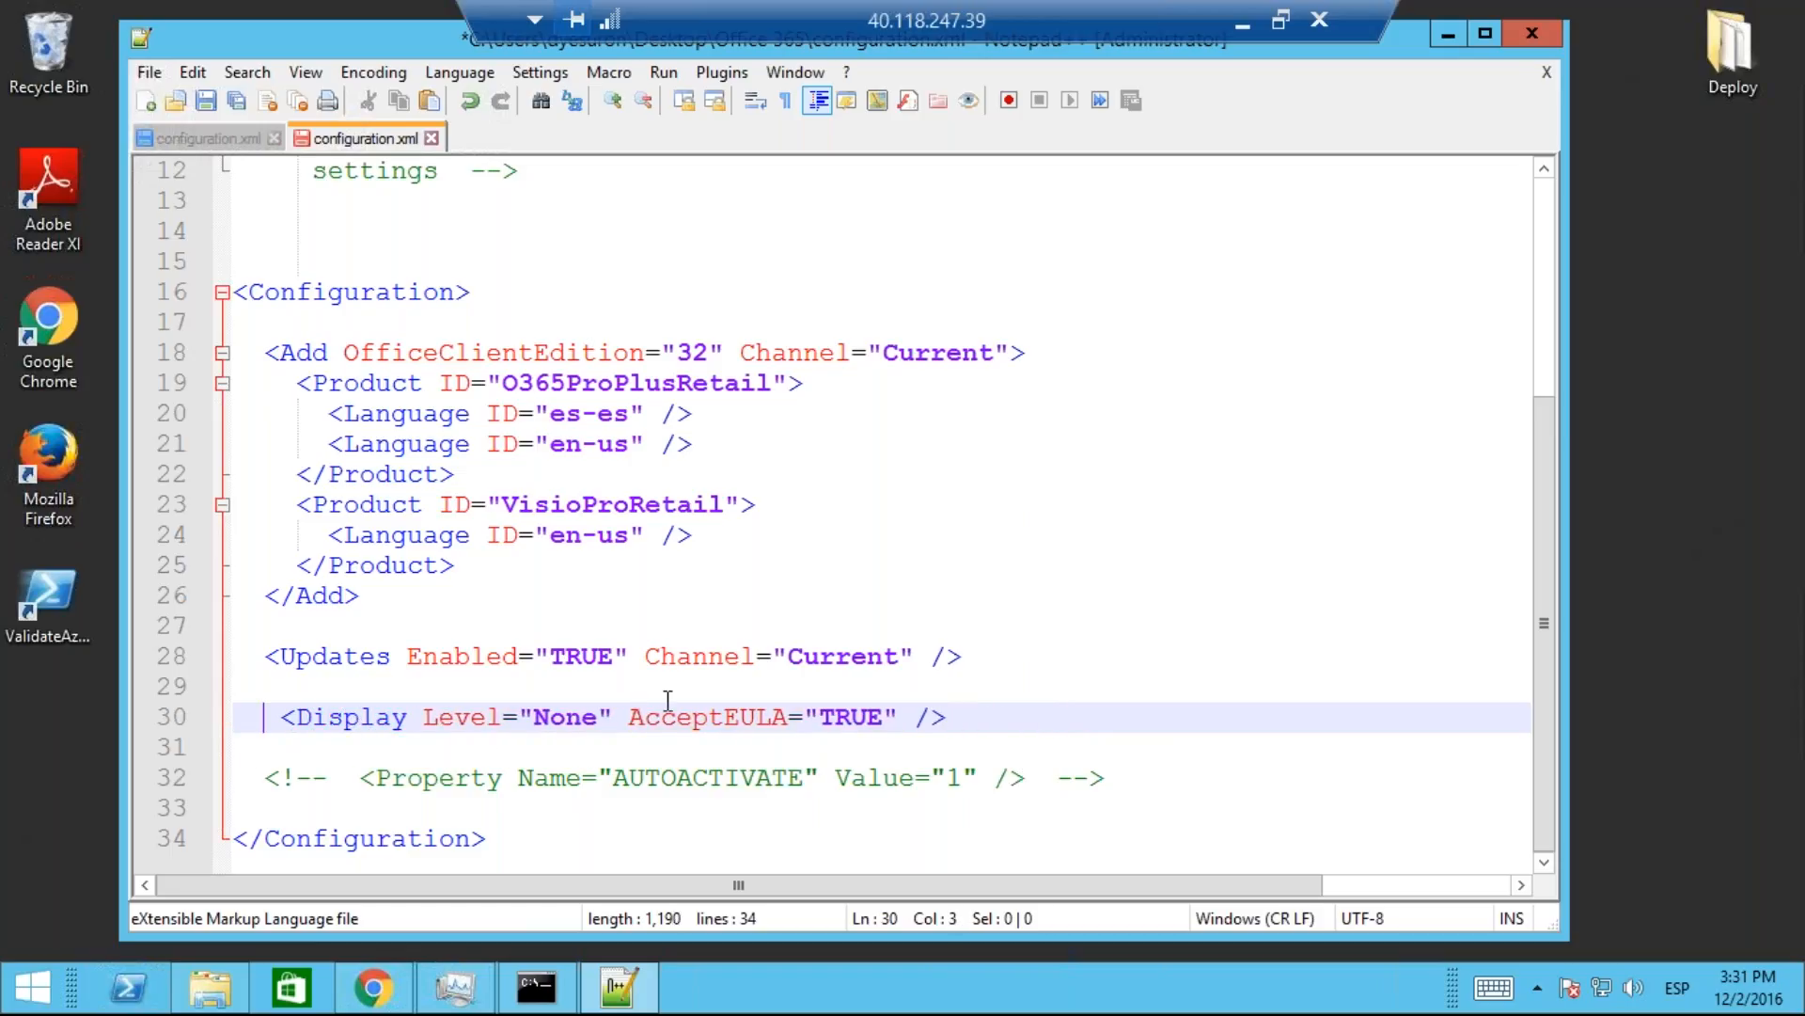
Step: Review the Display element, highlighting its AcceptEULA attribute and checking the value "TRUE"
{"action": "left_click_drag", "start_coordinate": [630, 716], "coordinate": [788, 721]}
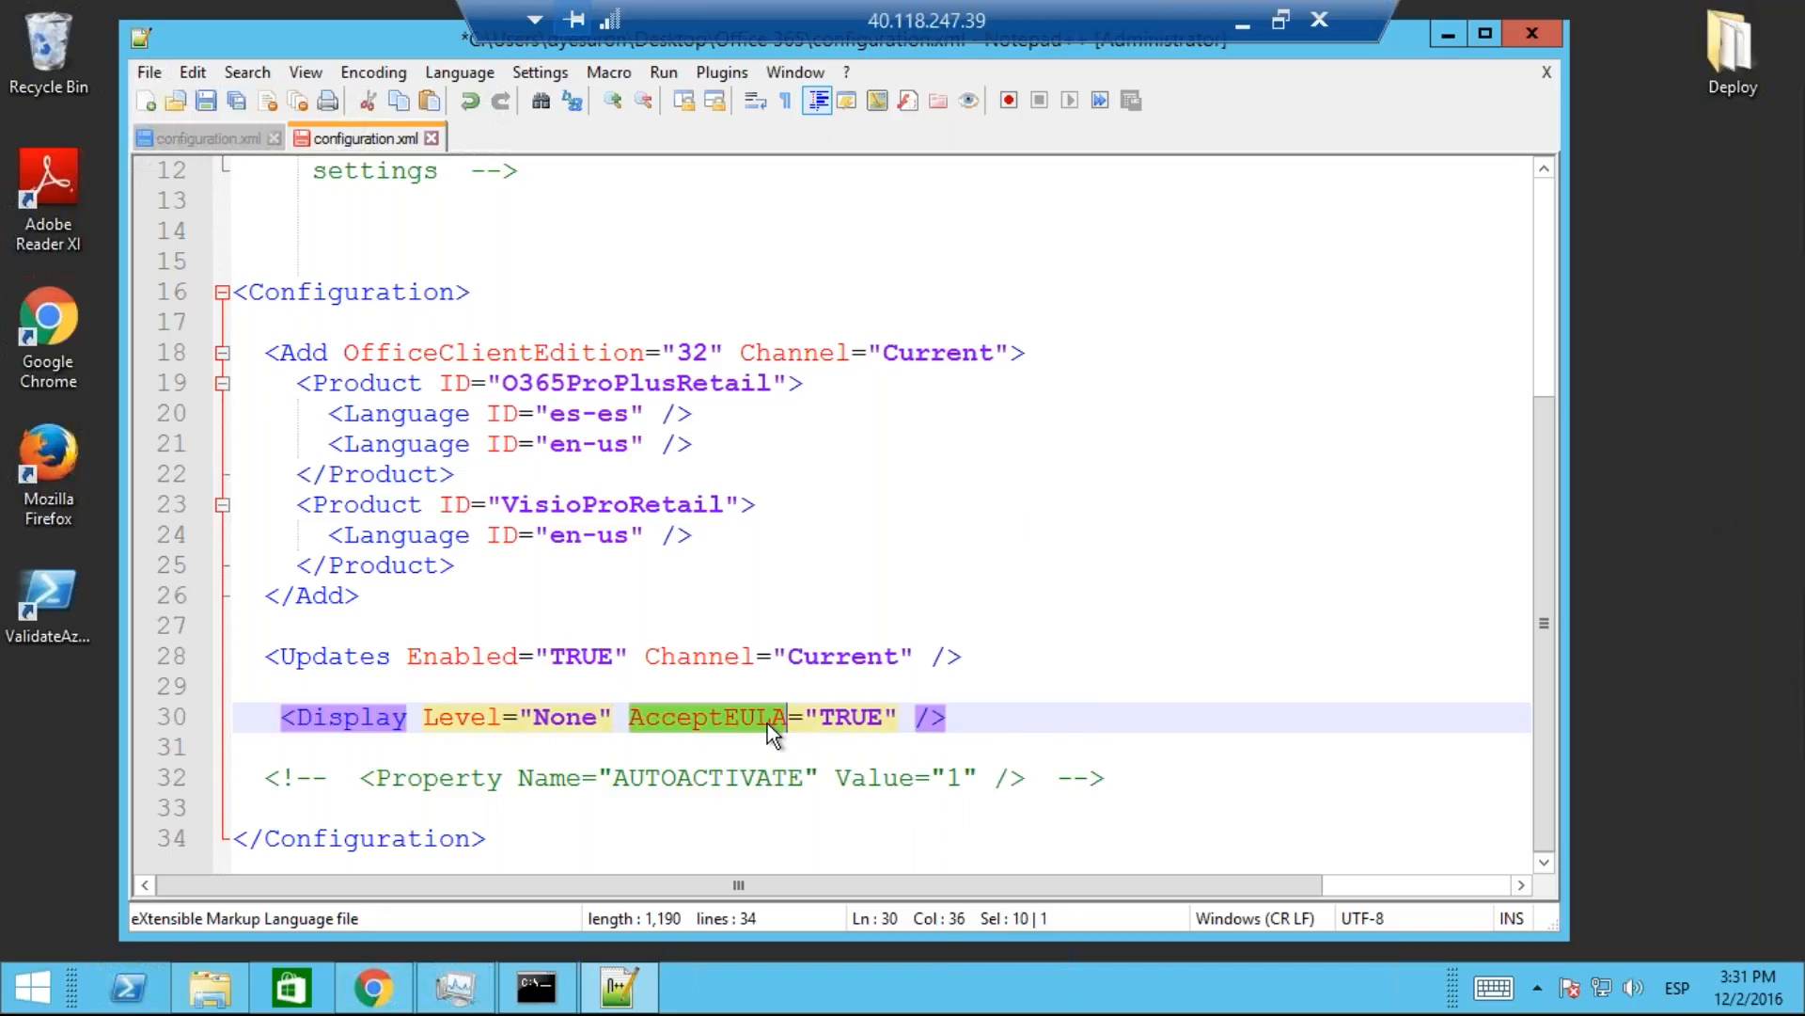
{"action": "left_click", "coordinate": [758, 724]}
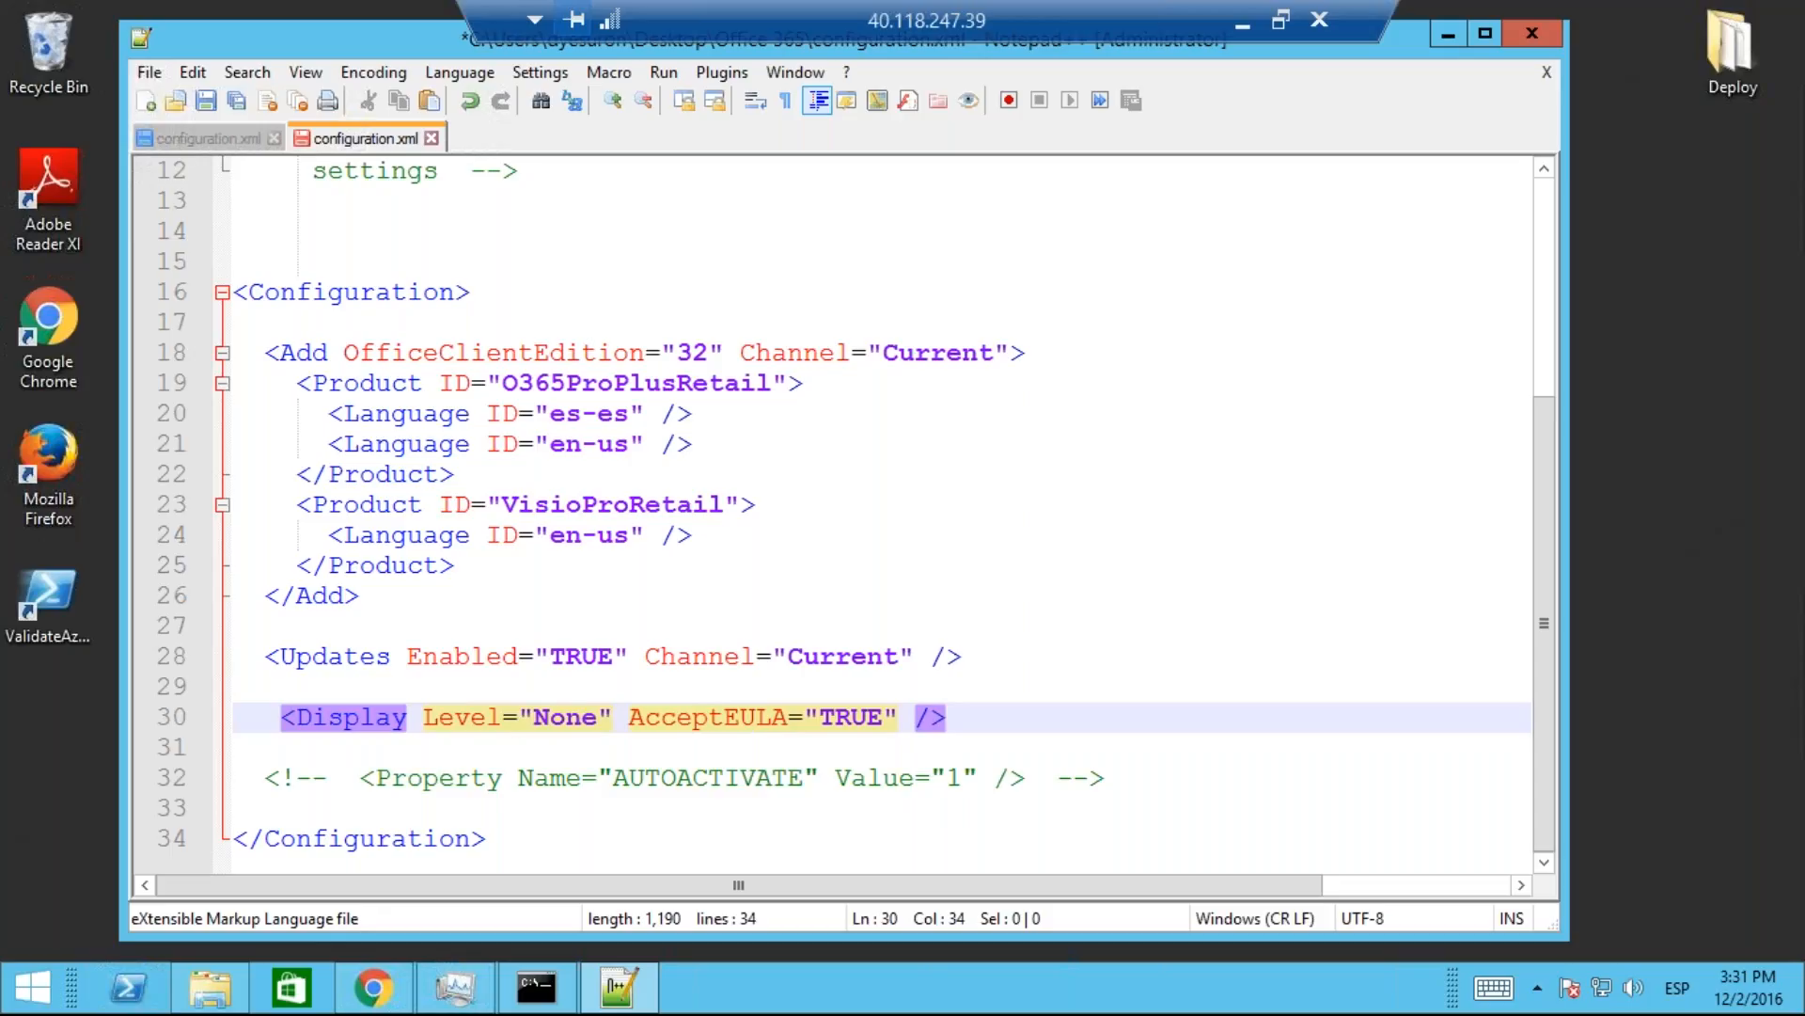
{"action": "left_click", "coordinate": [851, 716]}
{"action": "left_click", "coordinate": [958, 716]}
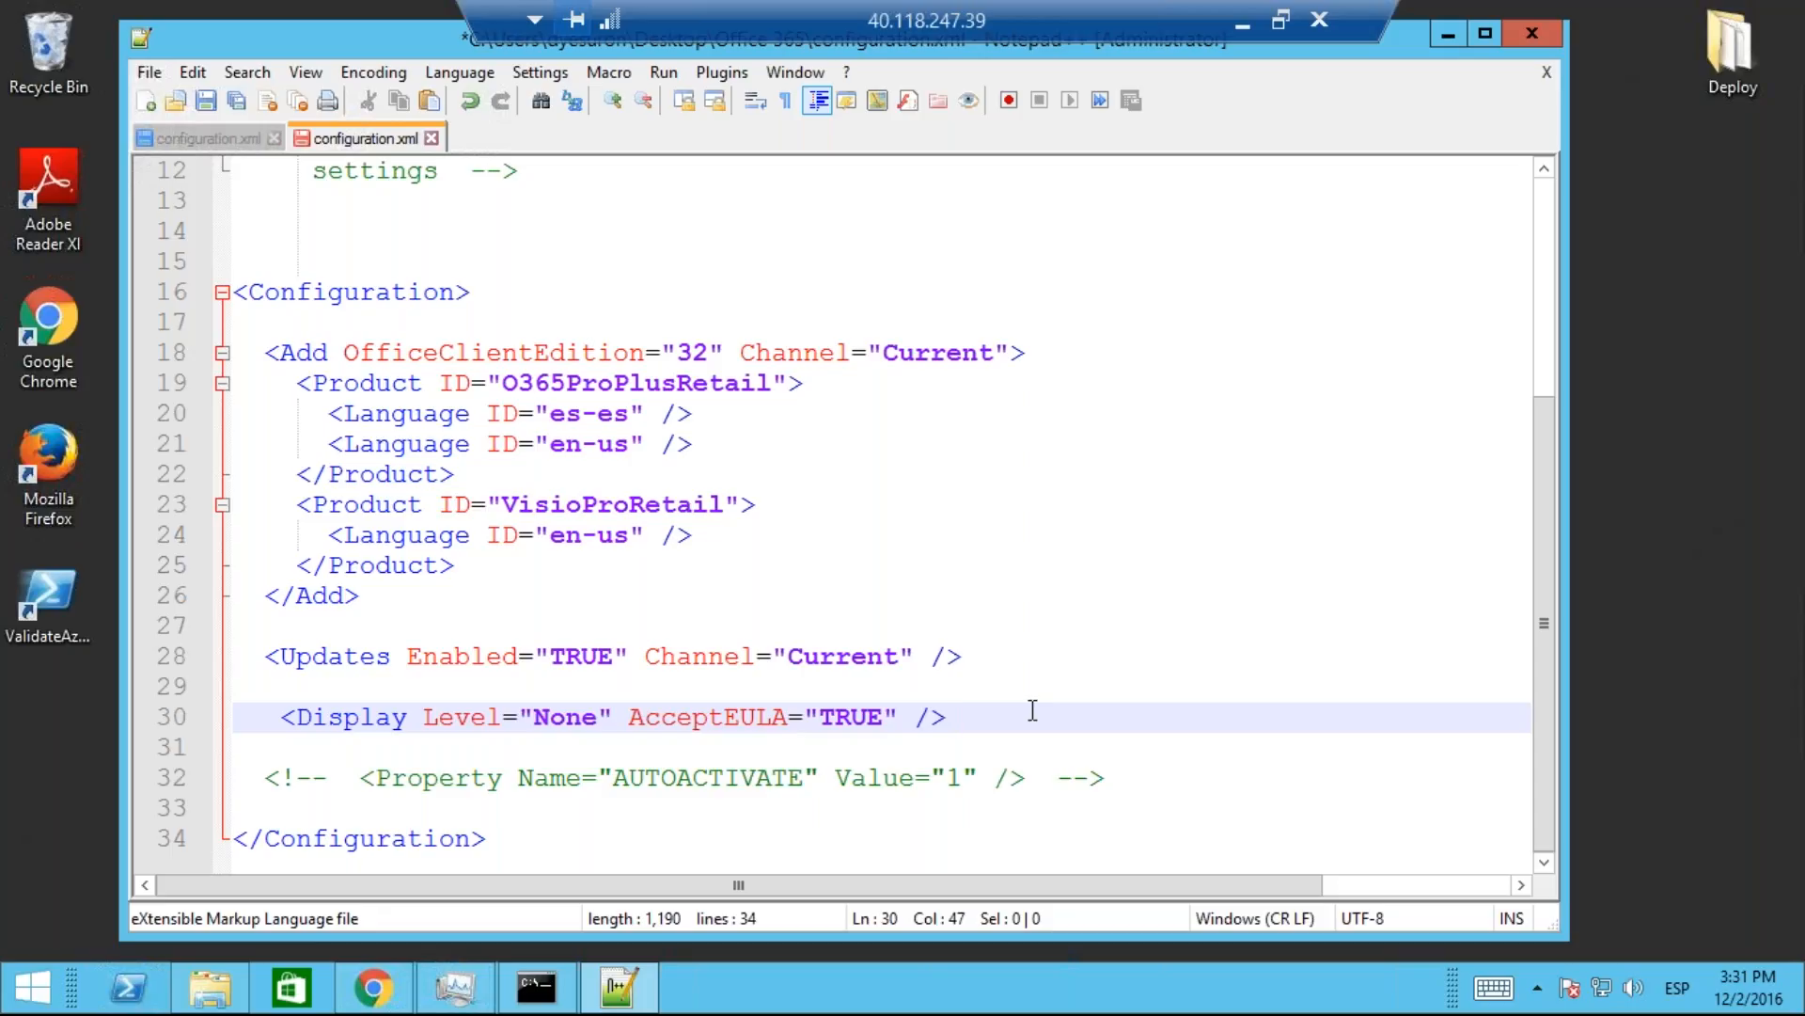
{"action": "key", "text": "Left"}
{"action": "key", "text": "Left"}
{"action": "key", "text": "Left"}
{"action": "key", "text": "Left"}
{"action": "key", "text": "Left"}
{"action": "key", "text": "Left"}
{"action": "left_click", "coordinate": [971, 717]}
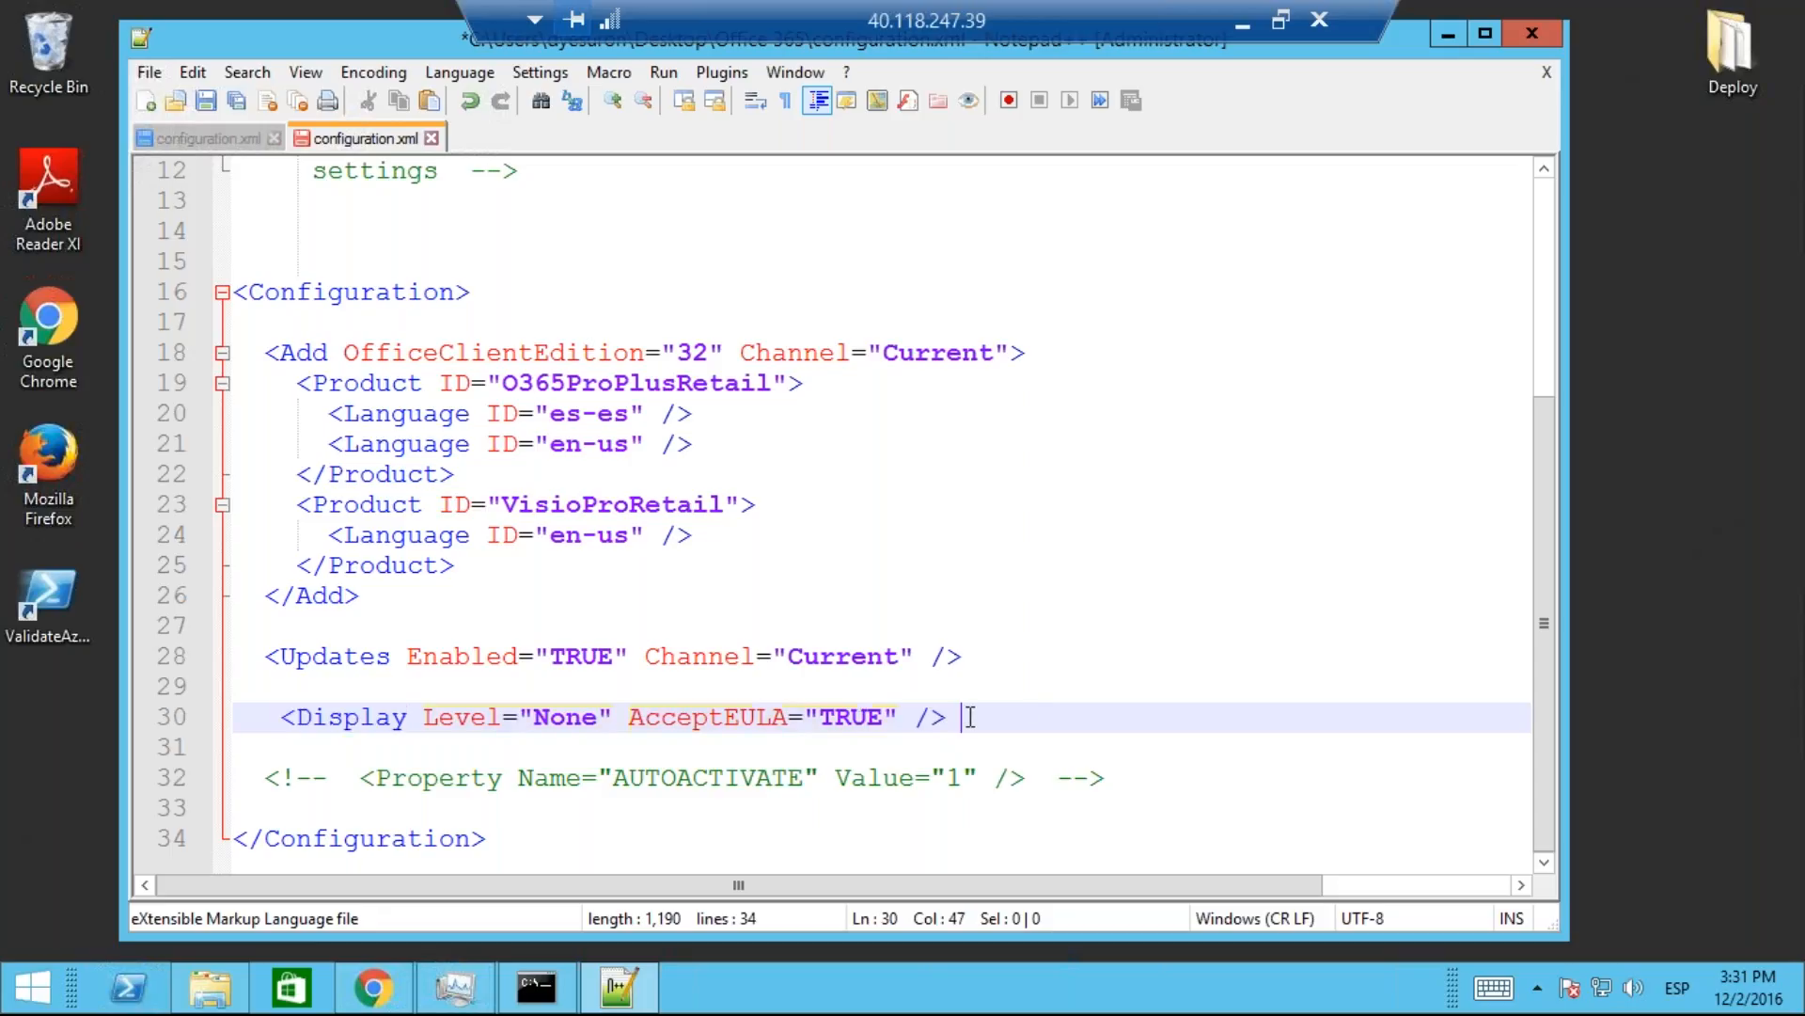
Step: Save the edited configuration.xml and minimize the text editor to reveal the Office 365 folder
{"action": "left_click", "coordinate": [866, 778]}
{"action": "left_click", "coordinate": [1144, 783]}
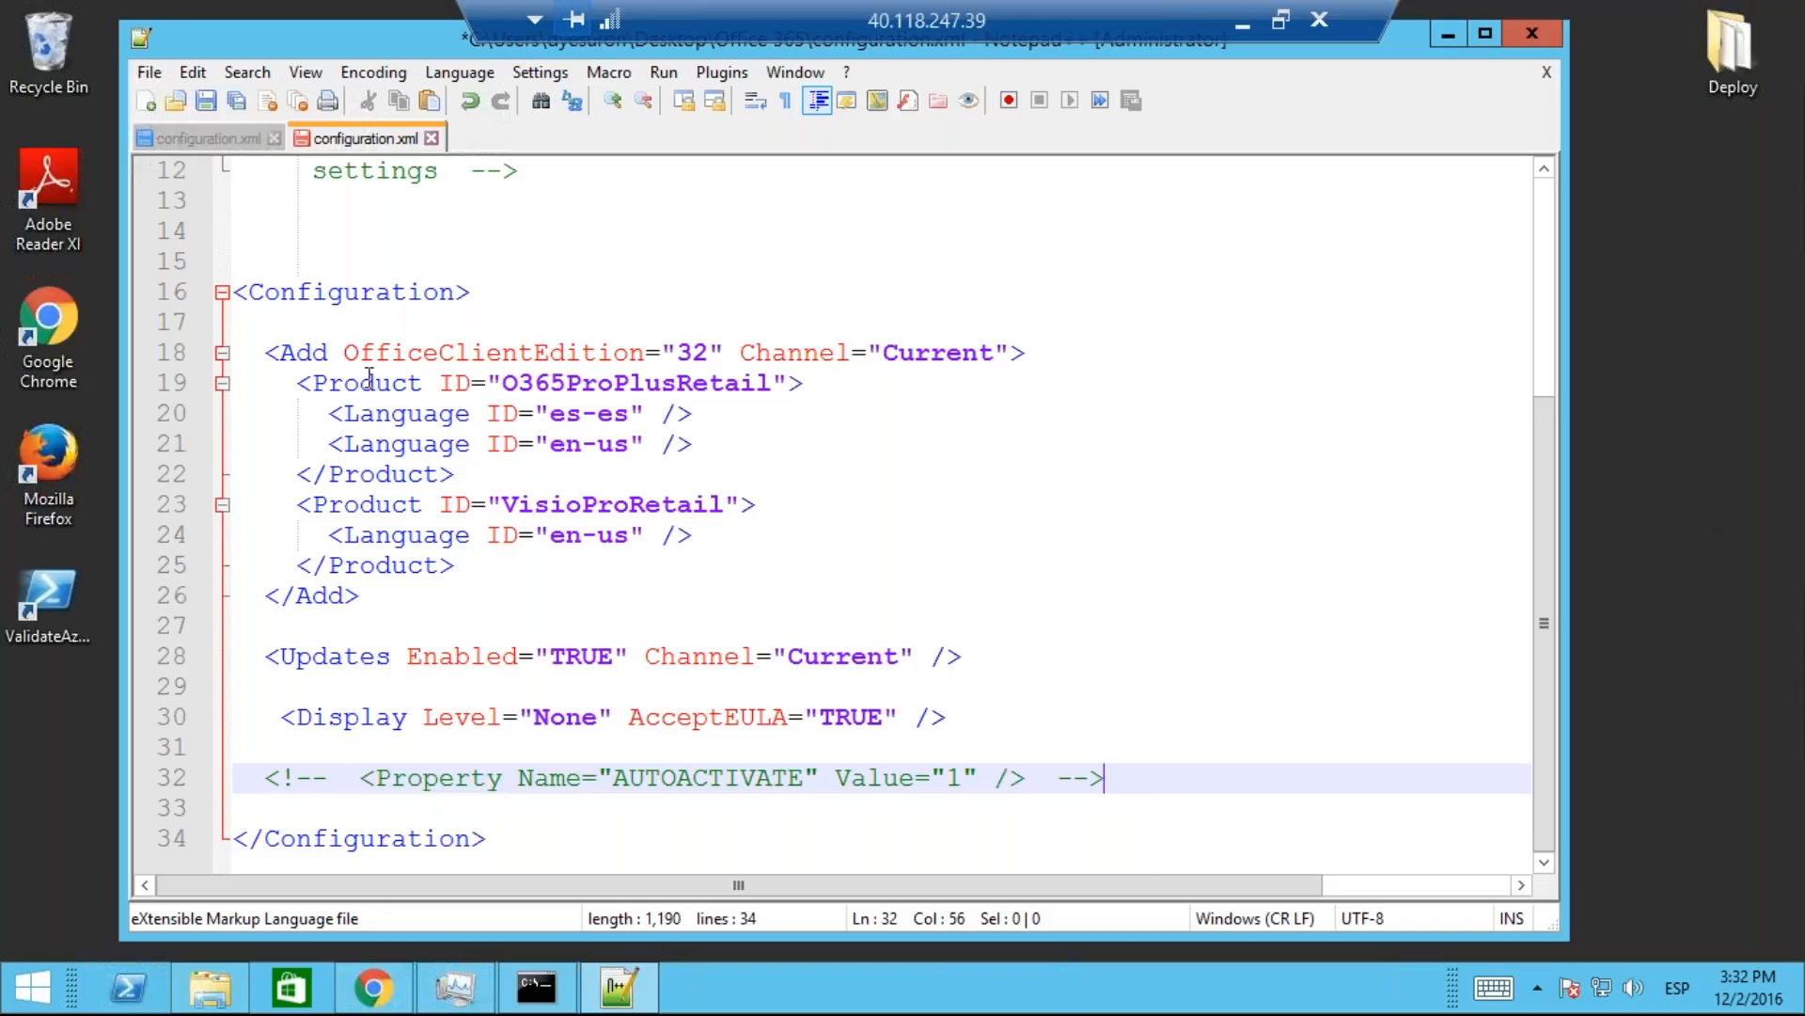
{"action": "left_click", "coordinate": [211, 113]}
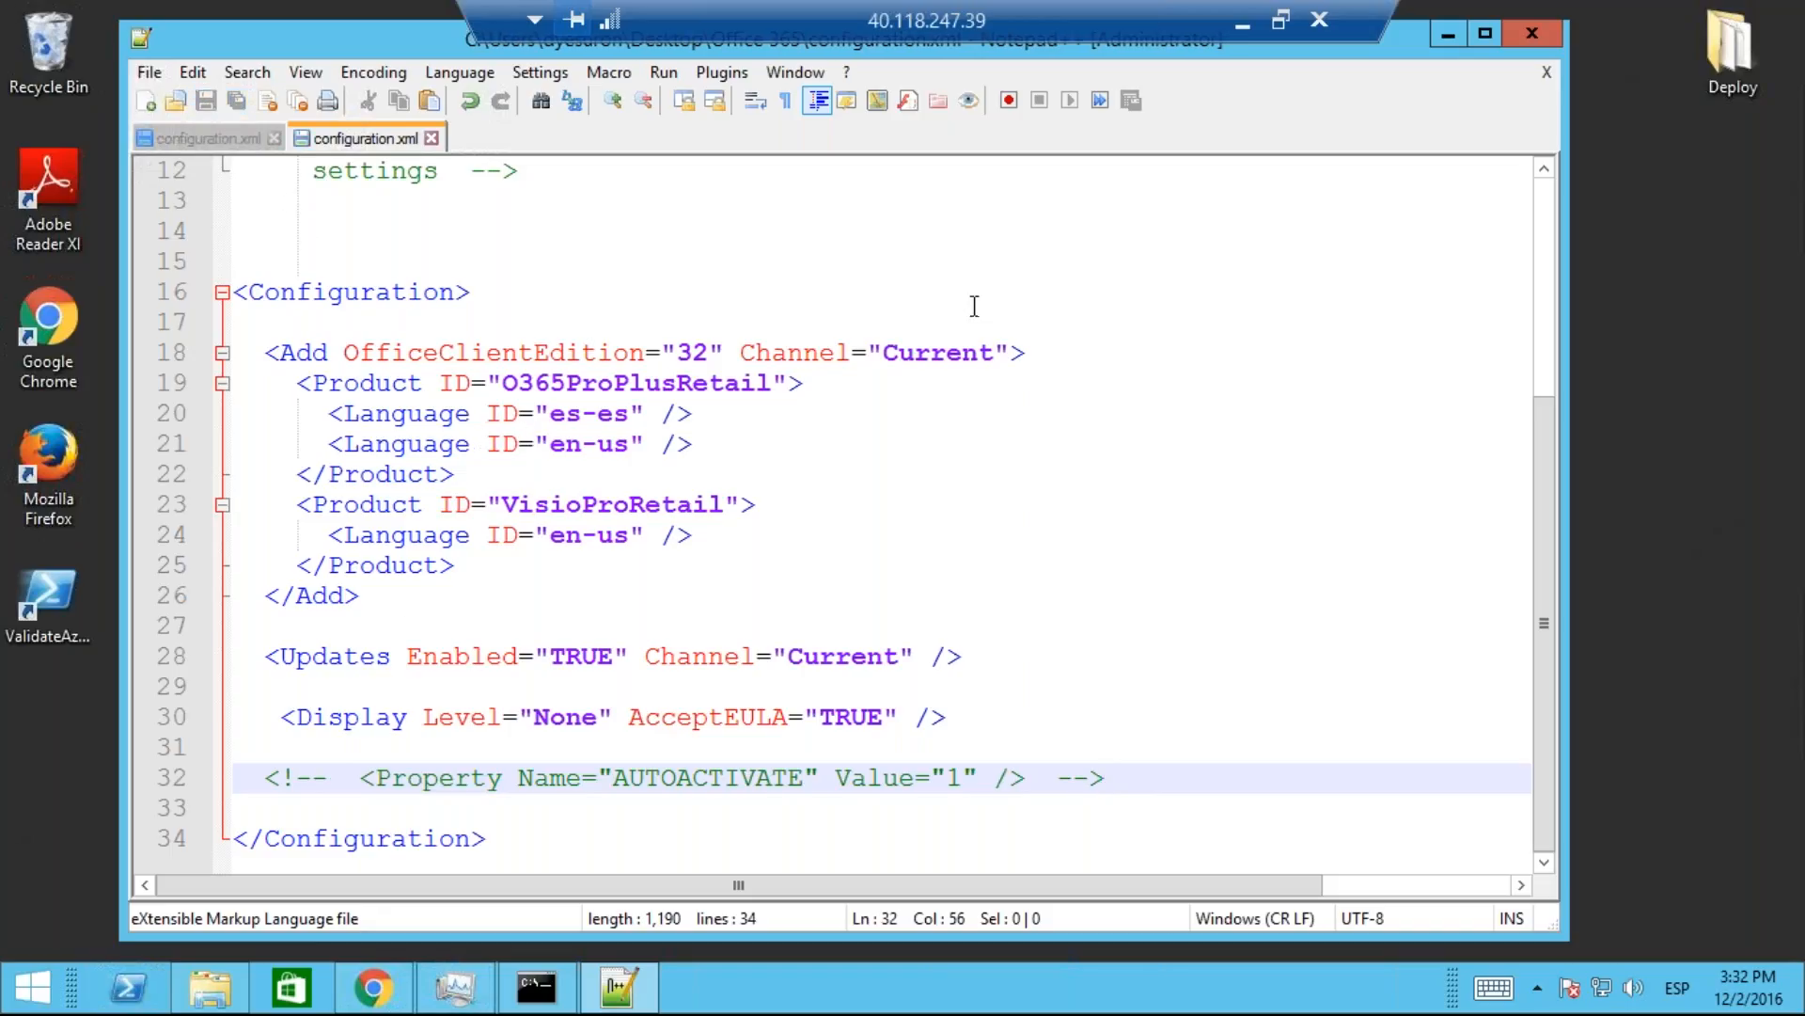
{"action": "left_click", "coordinate": [1448, 37]}
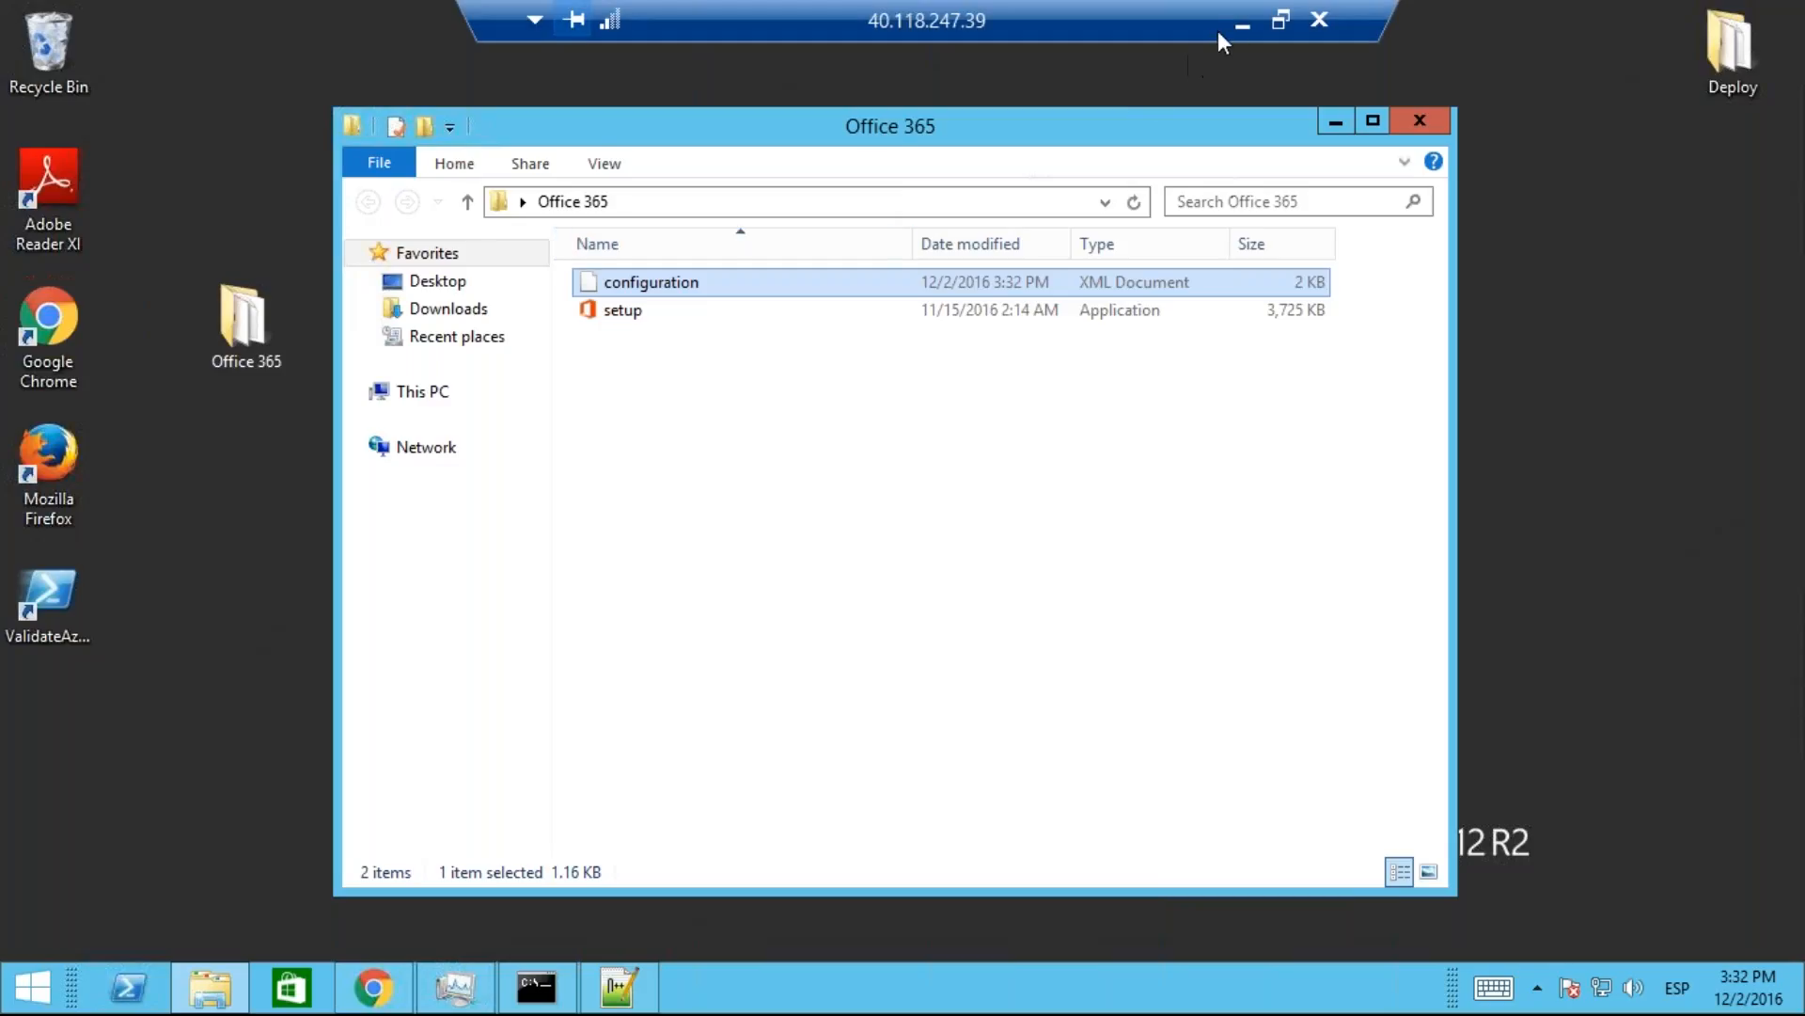
Step: Switch to the local PowerPoint presentation and review Paso 4, highlighting "Abrir CMD" and the command "setup.exe /download configuration.xml"
{"action": "left_click", "coordinate": [1241, 26]}
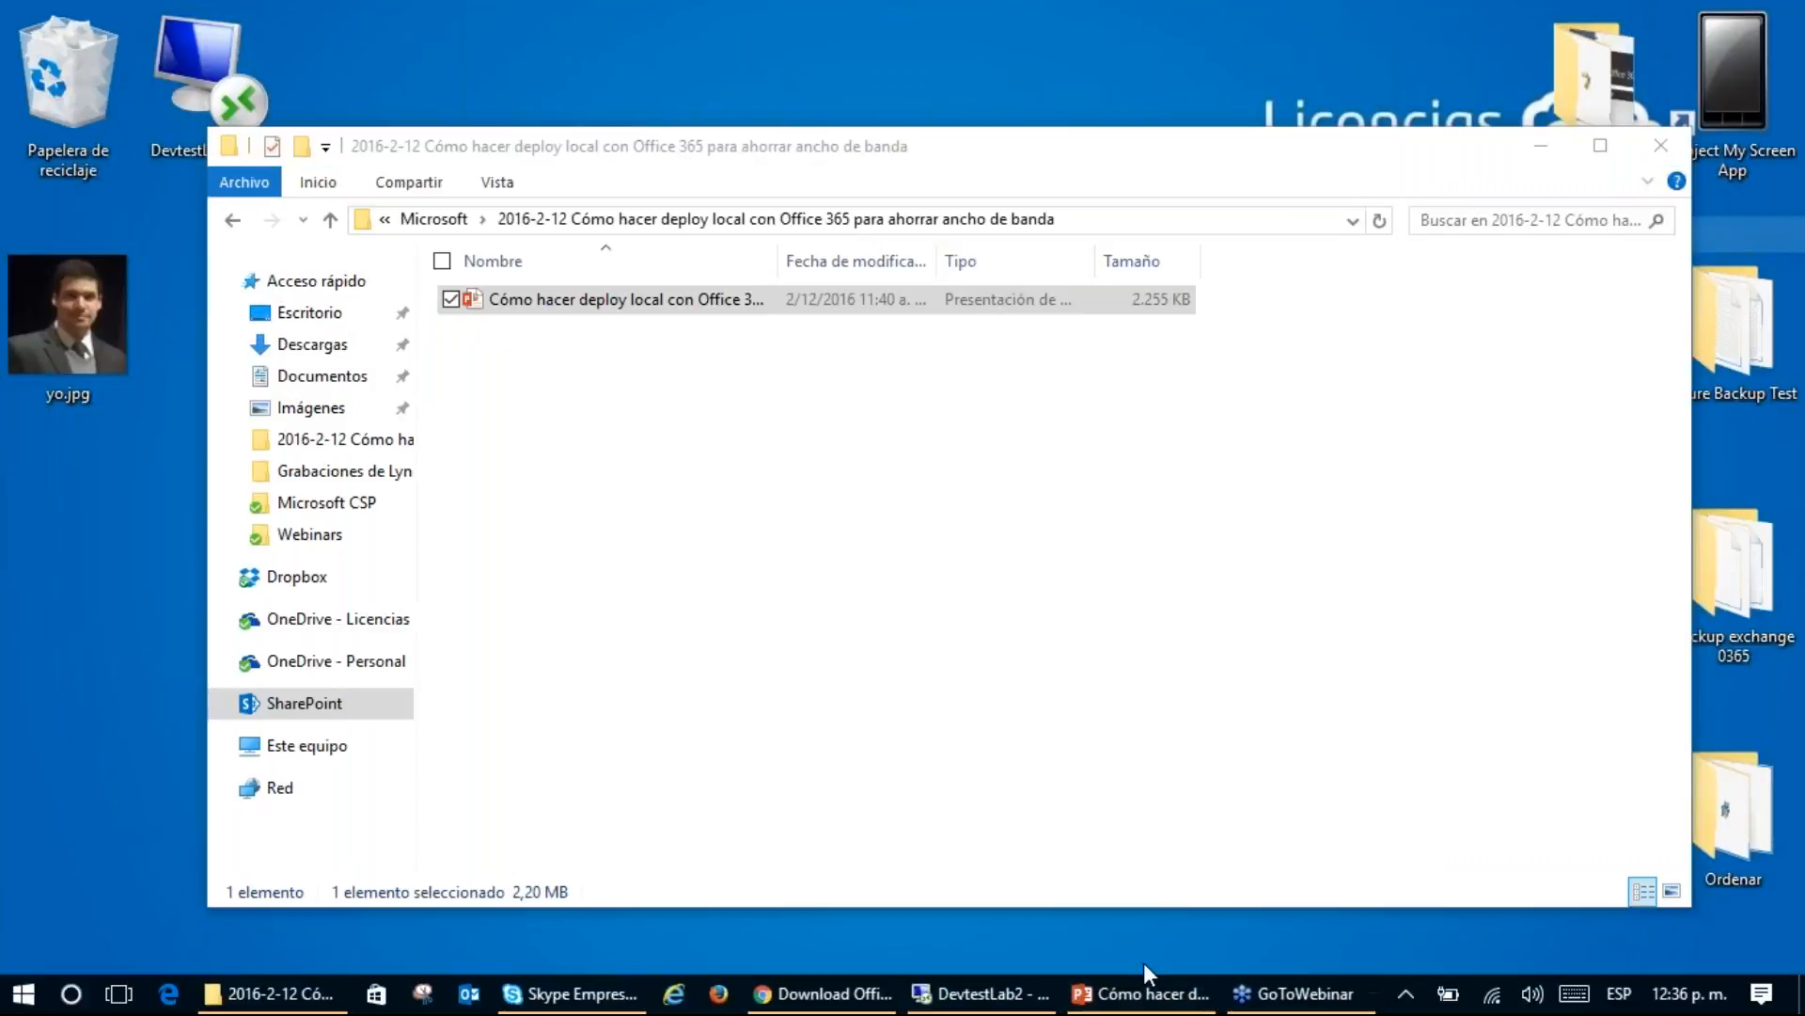
{"action": "left_click", "coordinate": [1113, 989]}
{"action": "left_click", "coordinate": [419, 564]}
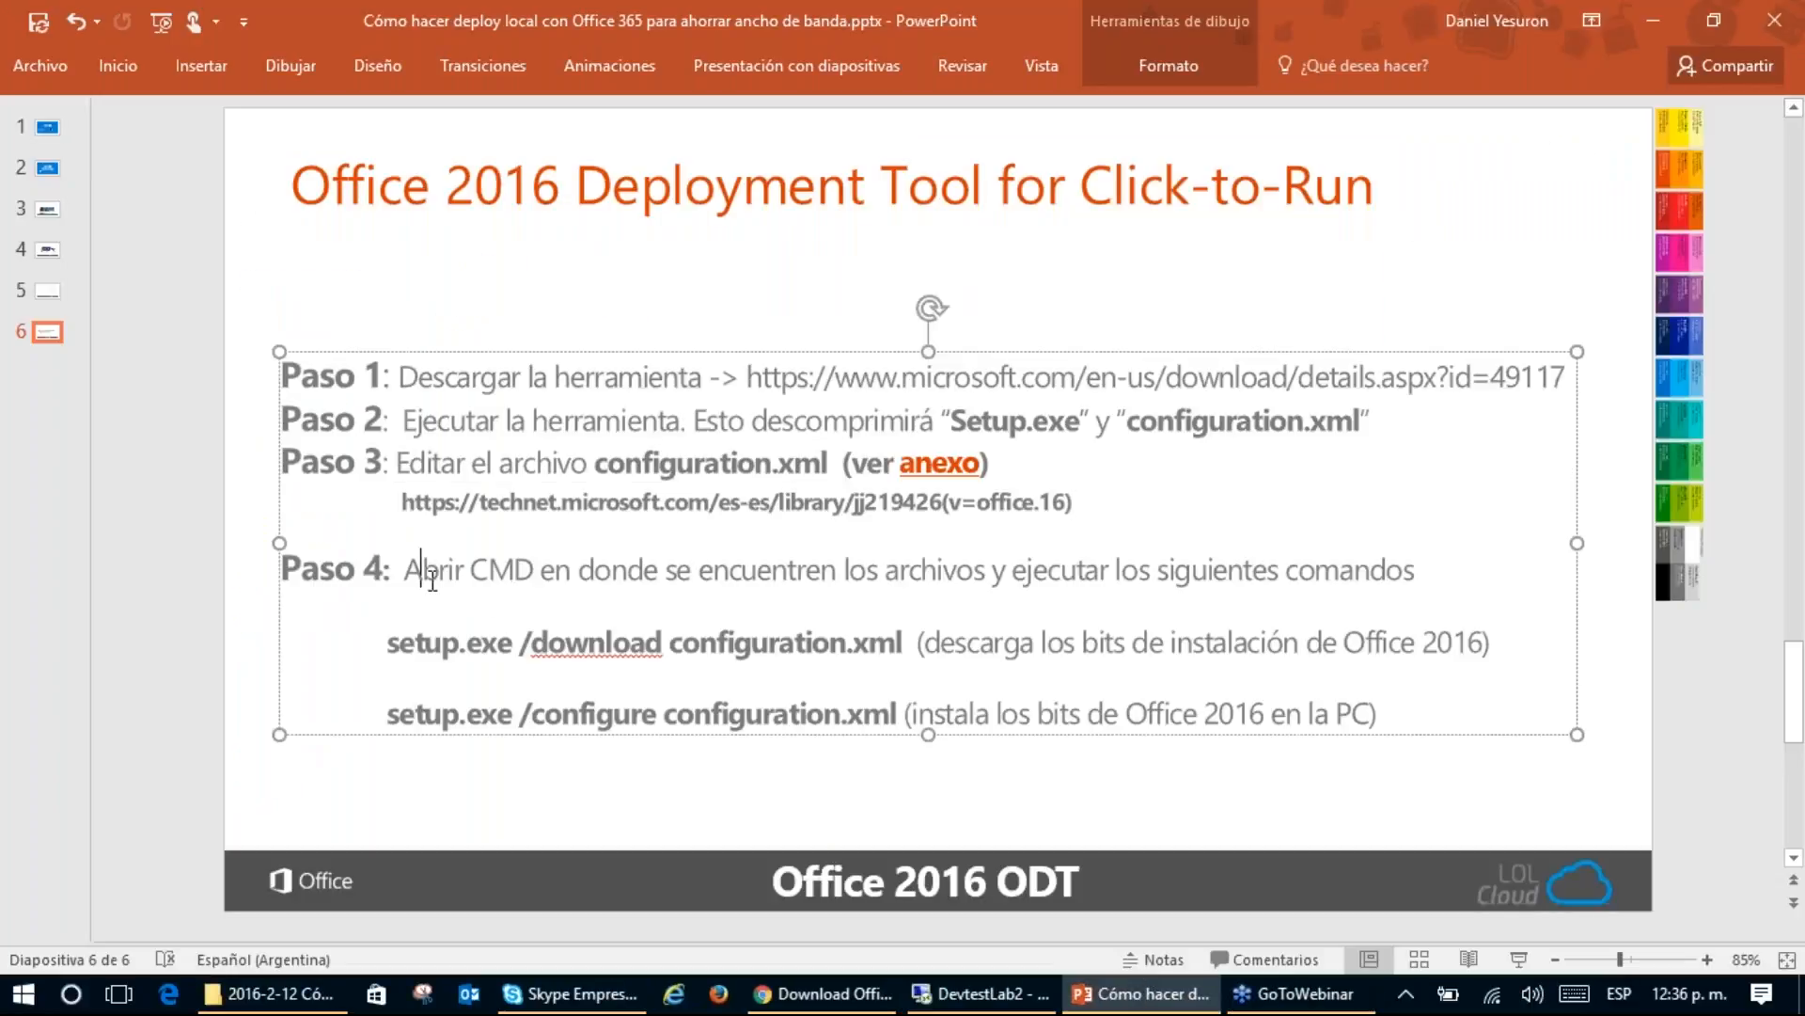
{"action": "left_click_drag", "start_coordinate": [407, 569], "coordinate": [541, 569]}
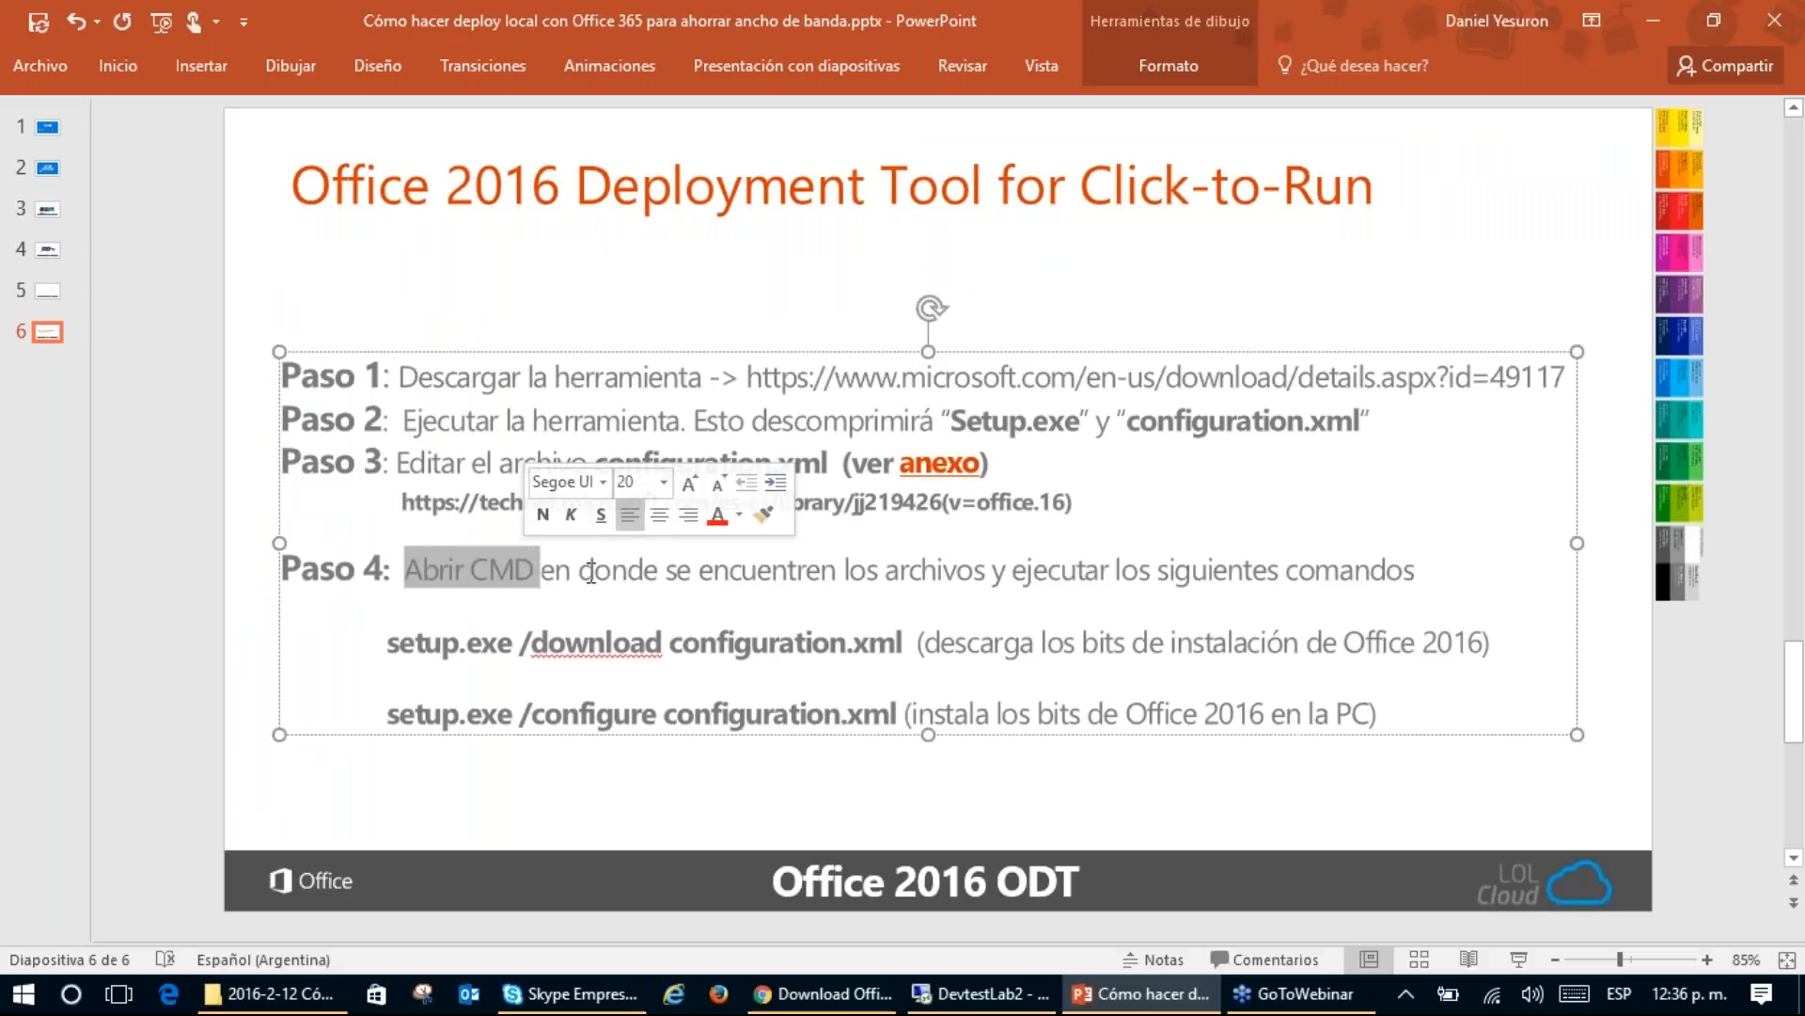
{"action": "left_click", "coordinate": [1418, 569]}
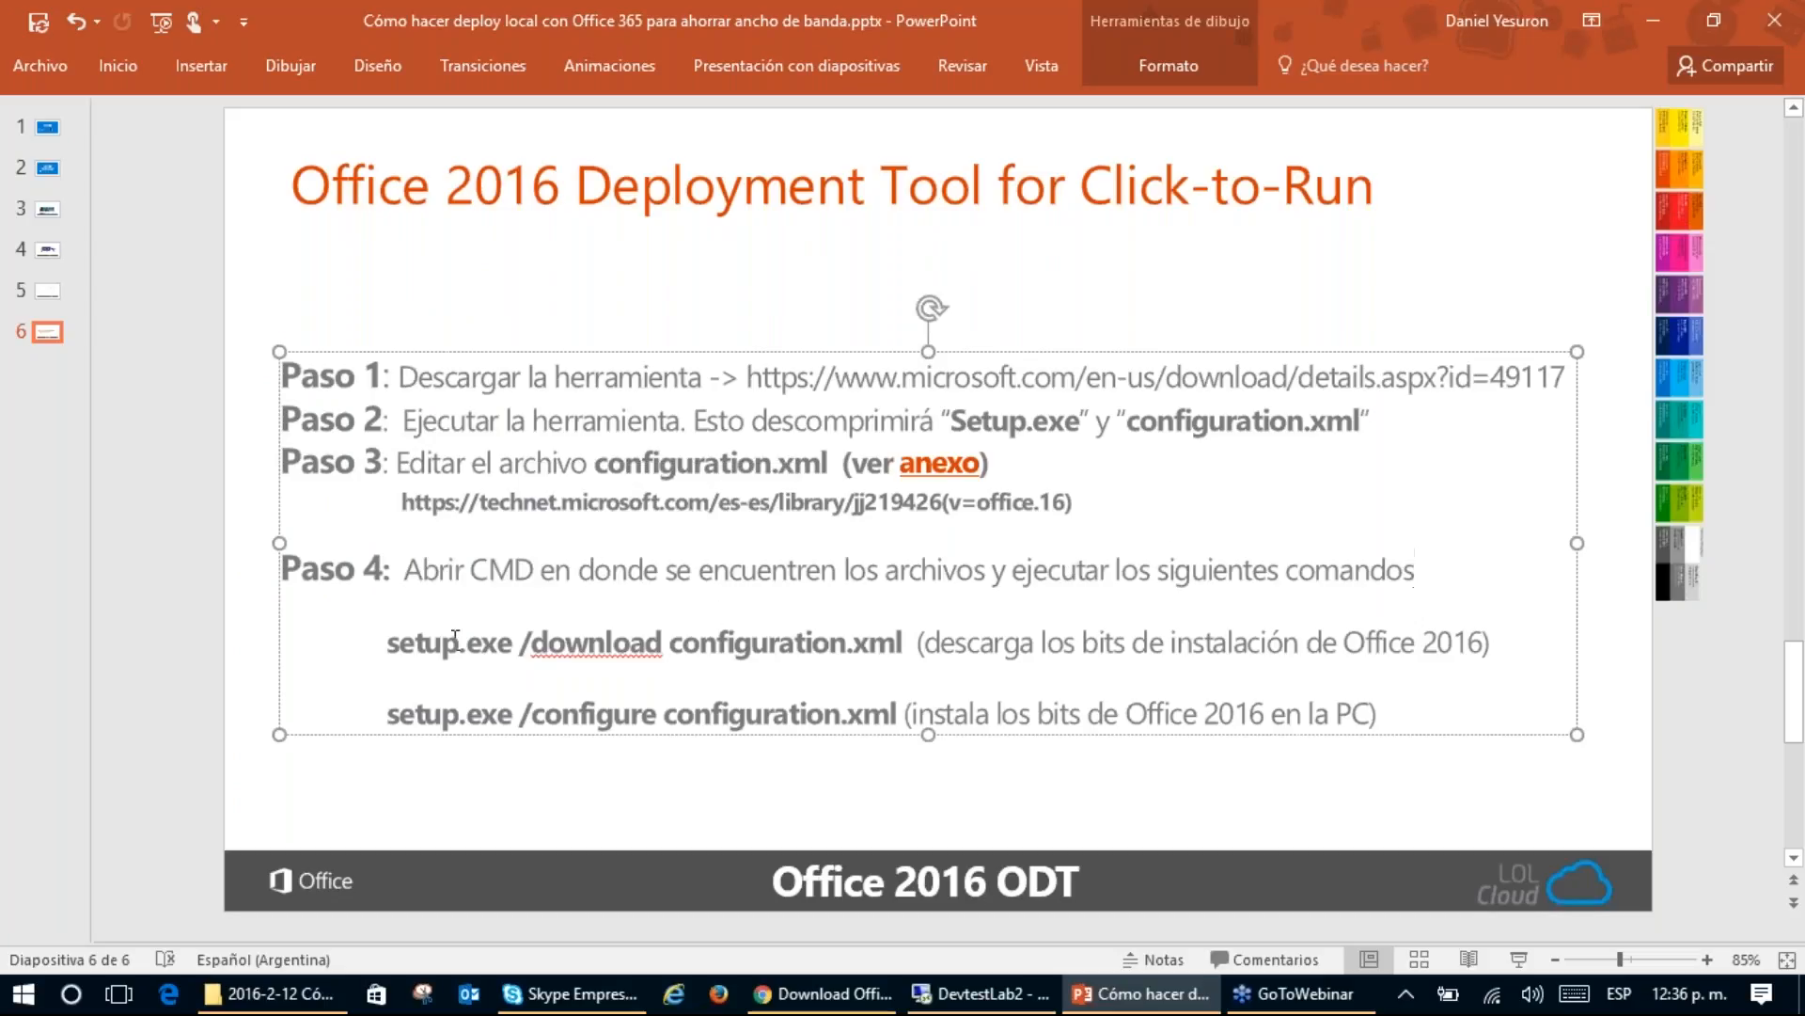
{"action": "left_click_drag", "start_coordinate": [387, 655], "coordinate": [912, 656]}
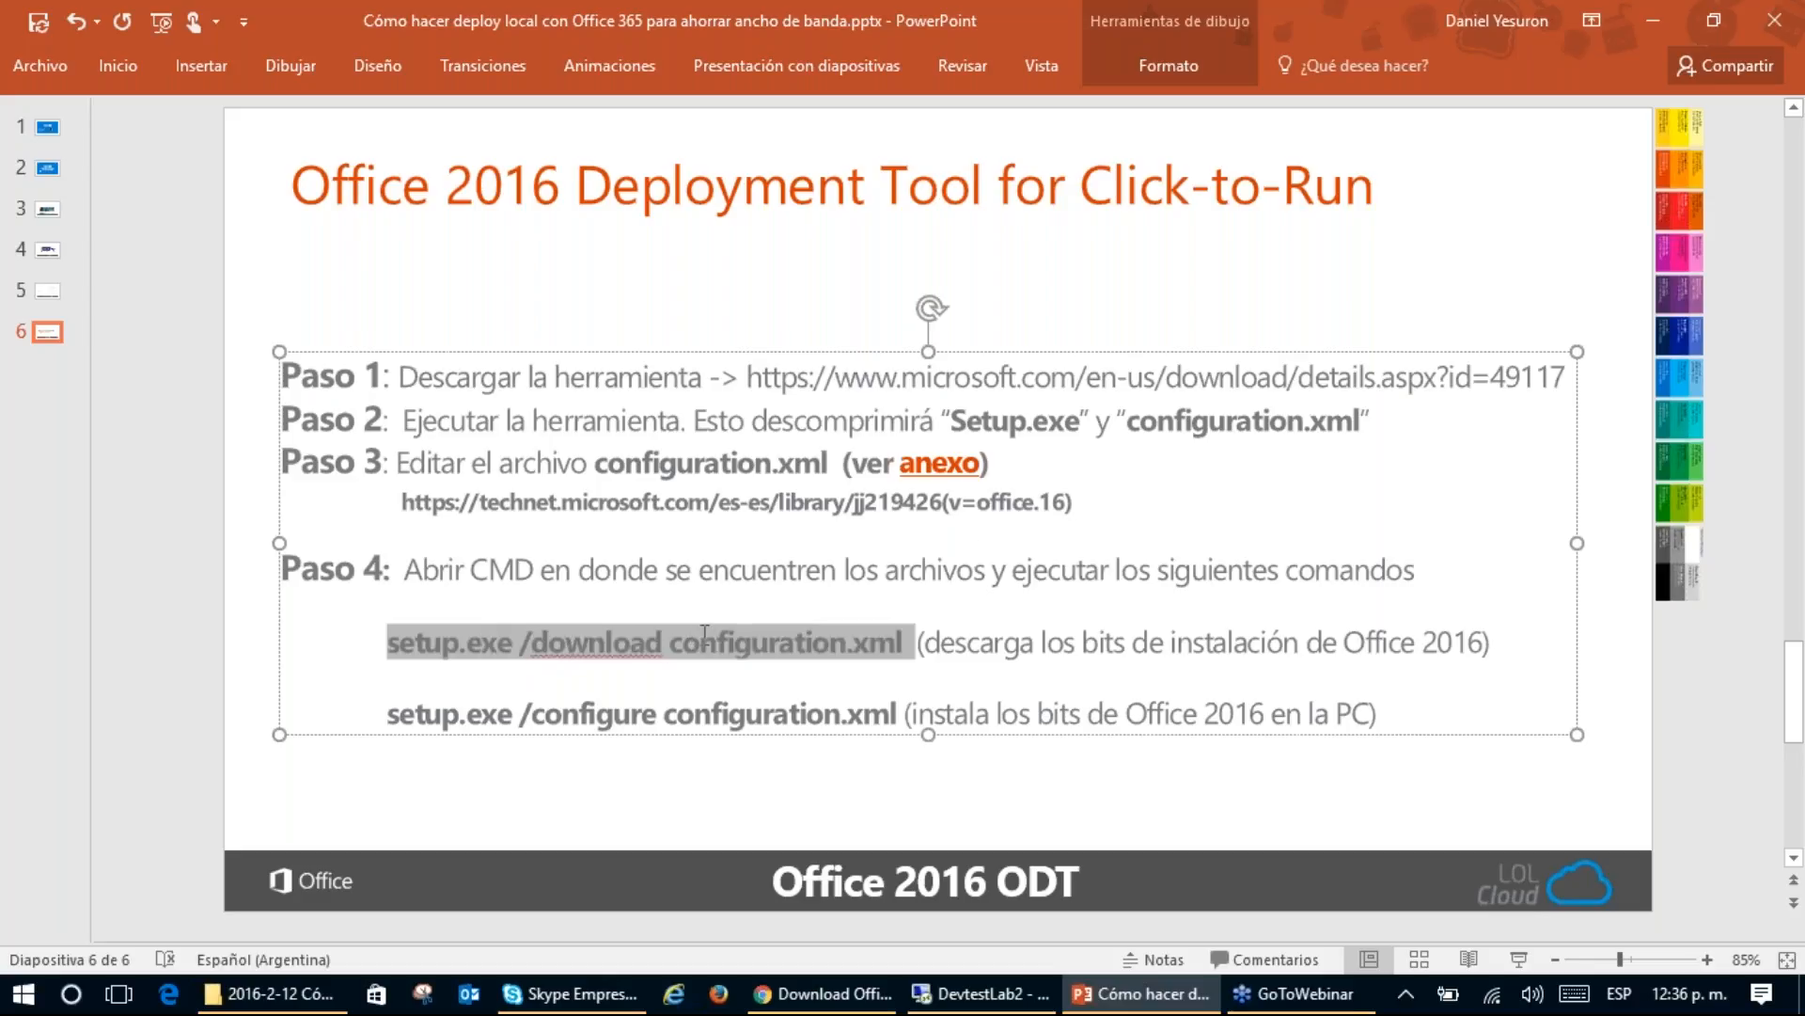
{"action": "left_click", "coordinate": [546, 649]}
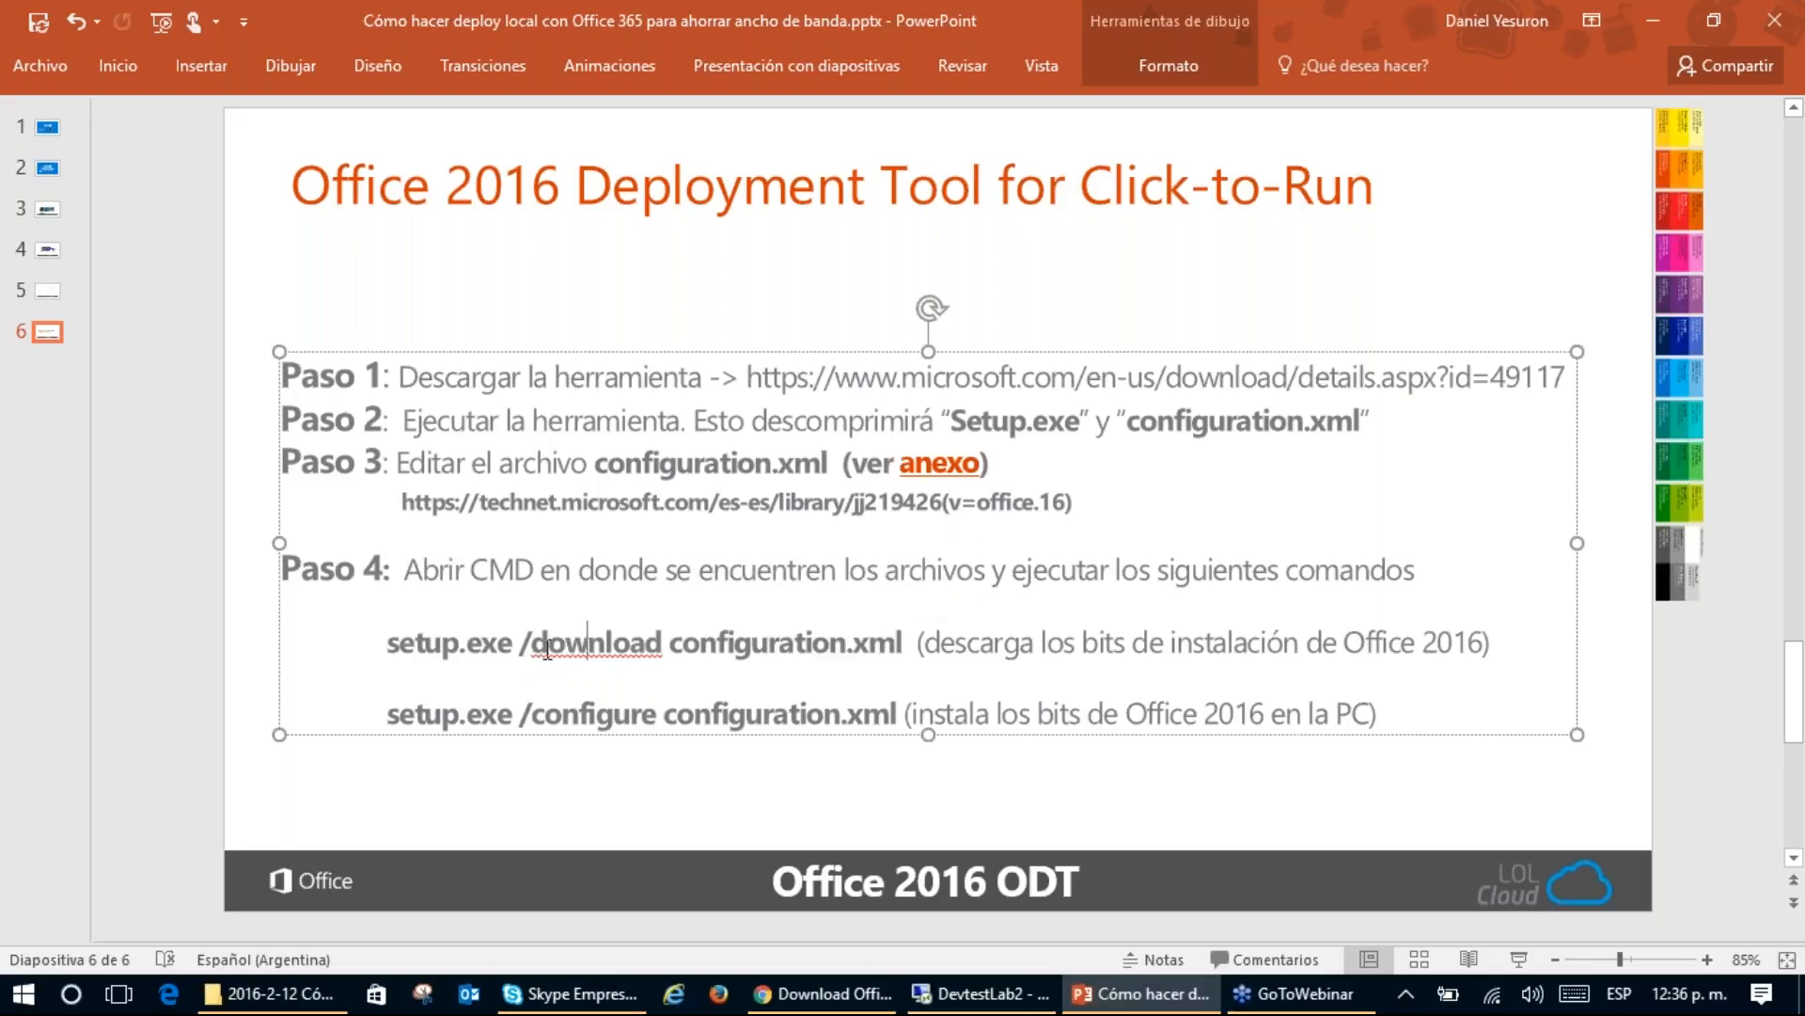
{"action": "left_click_drag", "start_coordinate": [388, 652], "coordinate": [891, 652]}
{"action": "left_click", "coordinate": [522, 647]}
{"action": "left_click", "coordinate": [611, 643]}
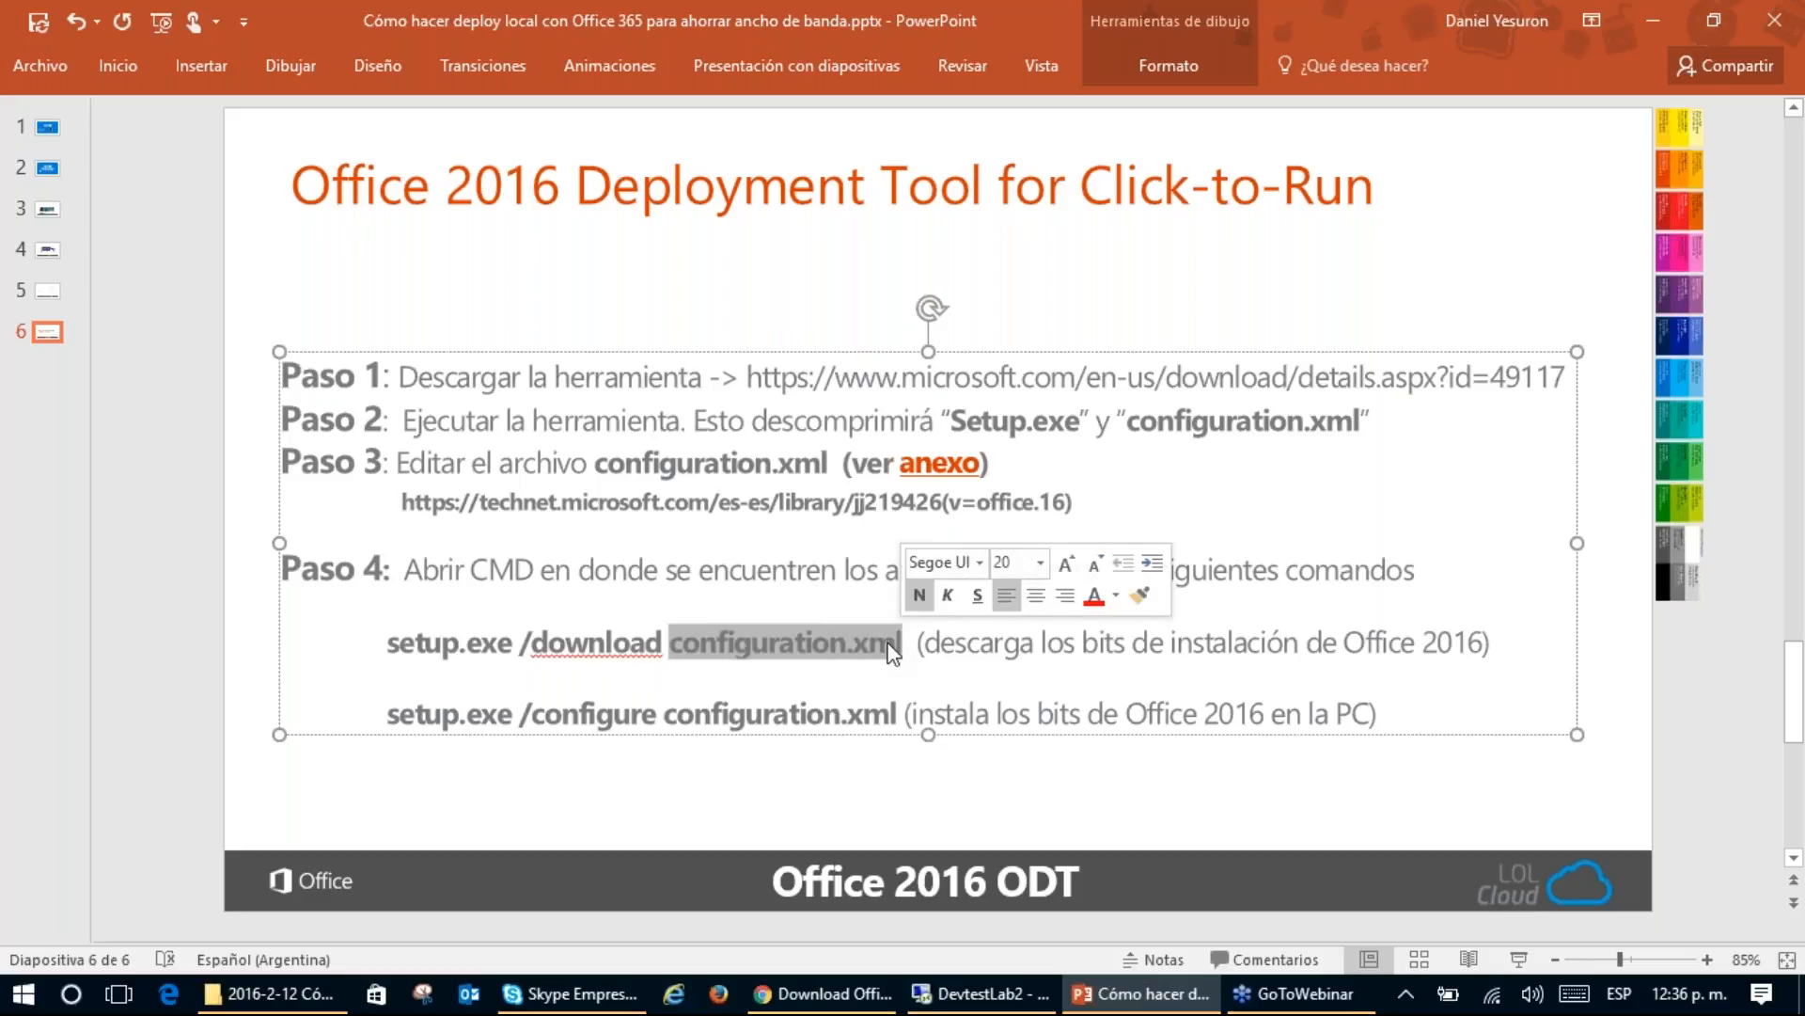
{"action": "left_click", "coordinate": [847, 644]}
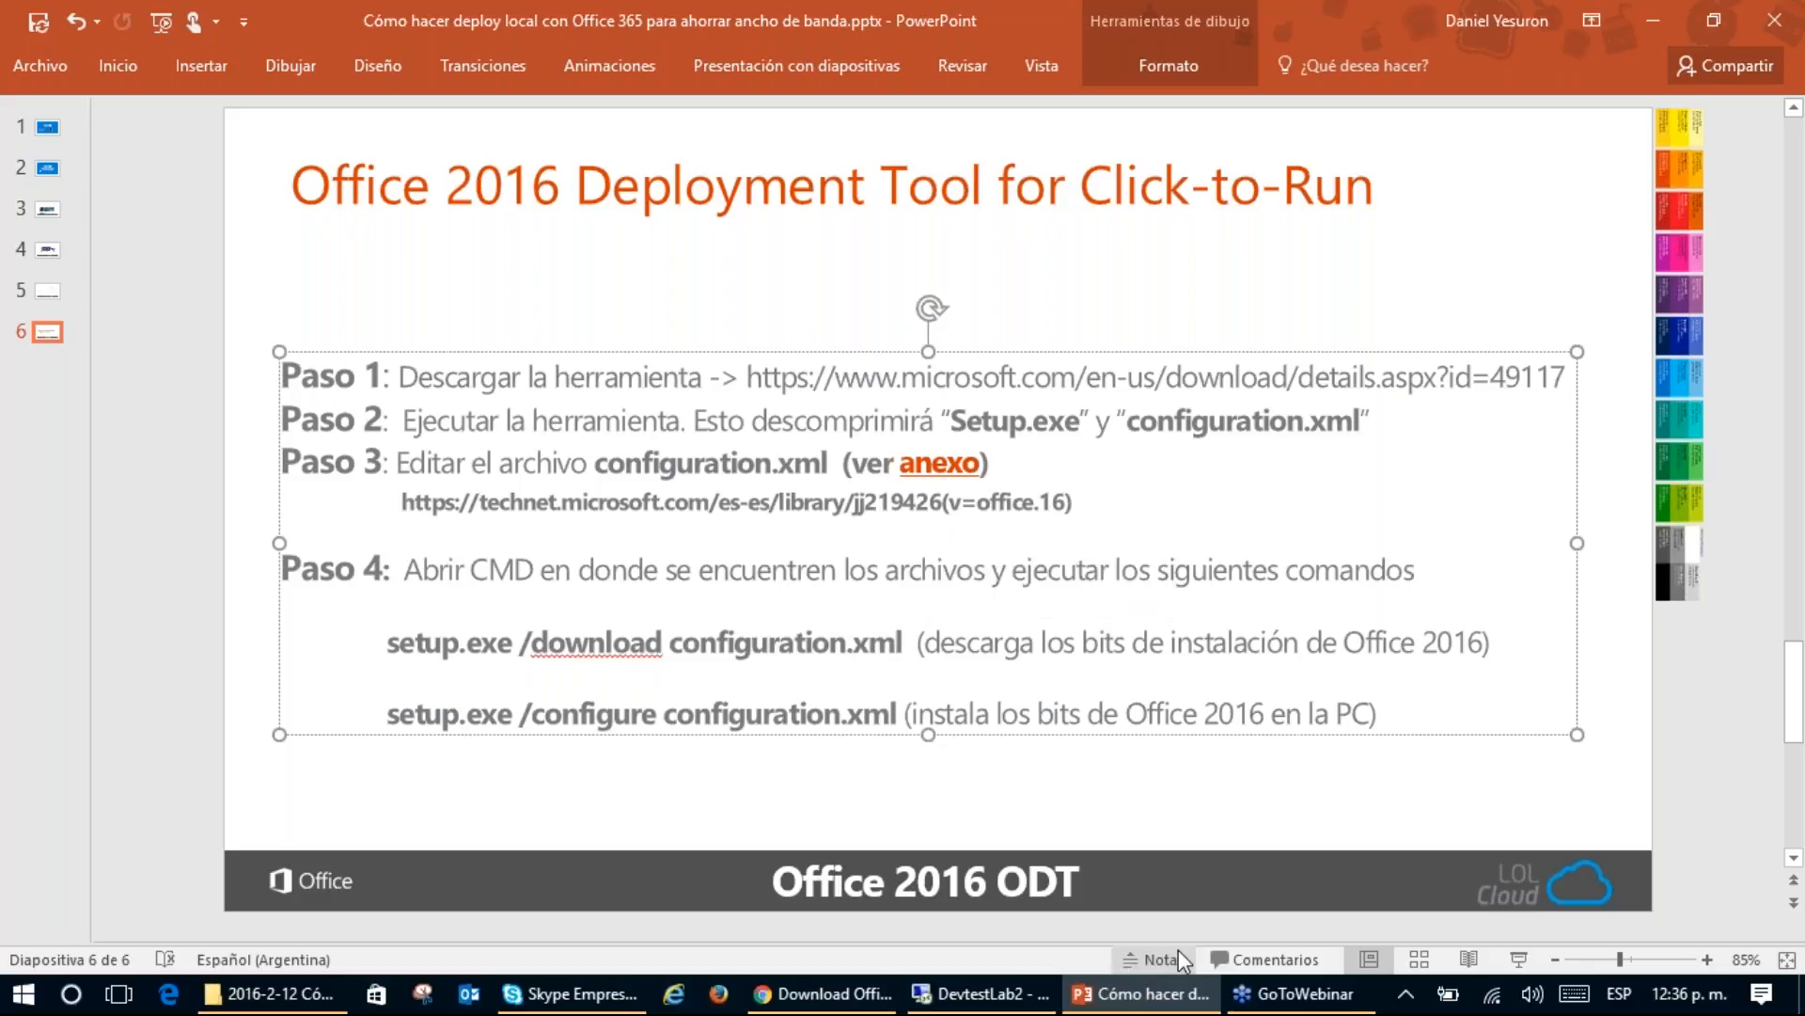
Step: Return to the remote server and enter "setup.exe /download configuration.xml" at the Office 365 folder's command prompt without running it
{"action": "left_click", "coordinate": [1027, 993]}
{"action": "left_click", "coordinate": [850, 568]}
{"action": "left_click", "coordinate": [548, 988]}
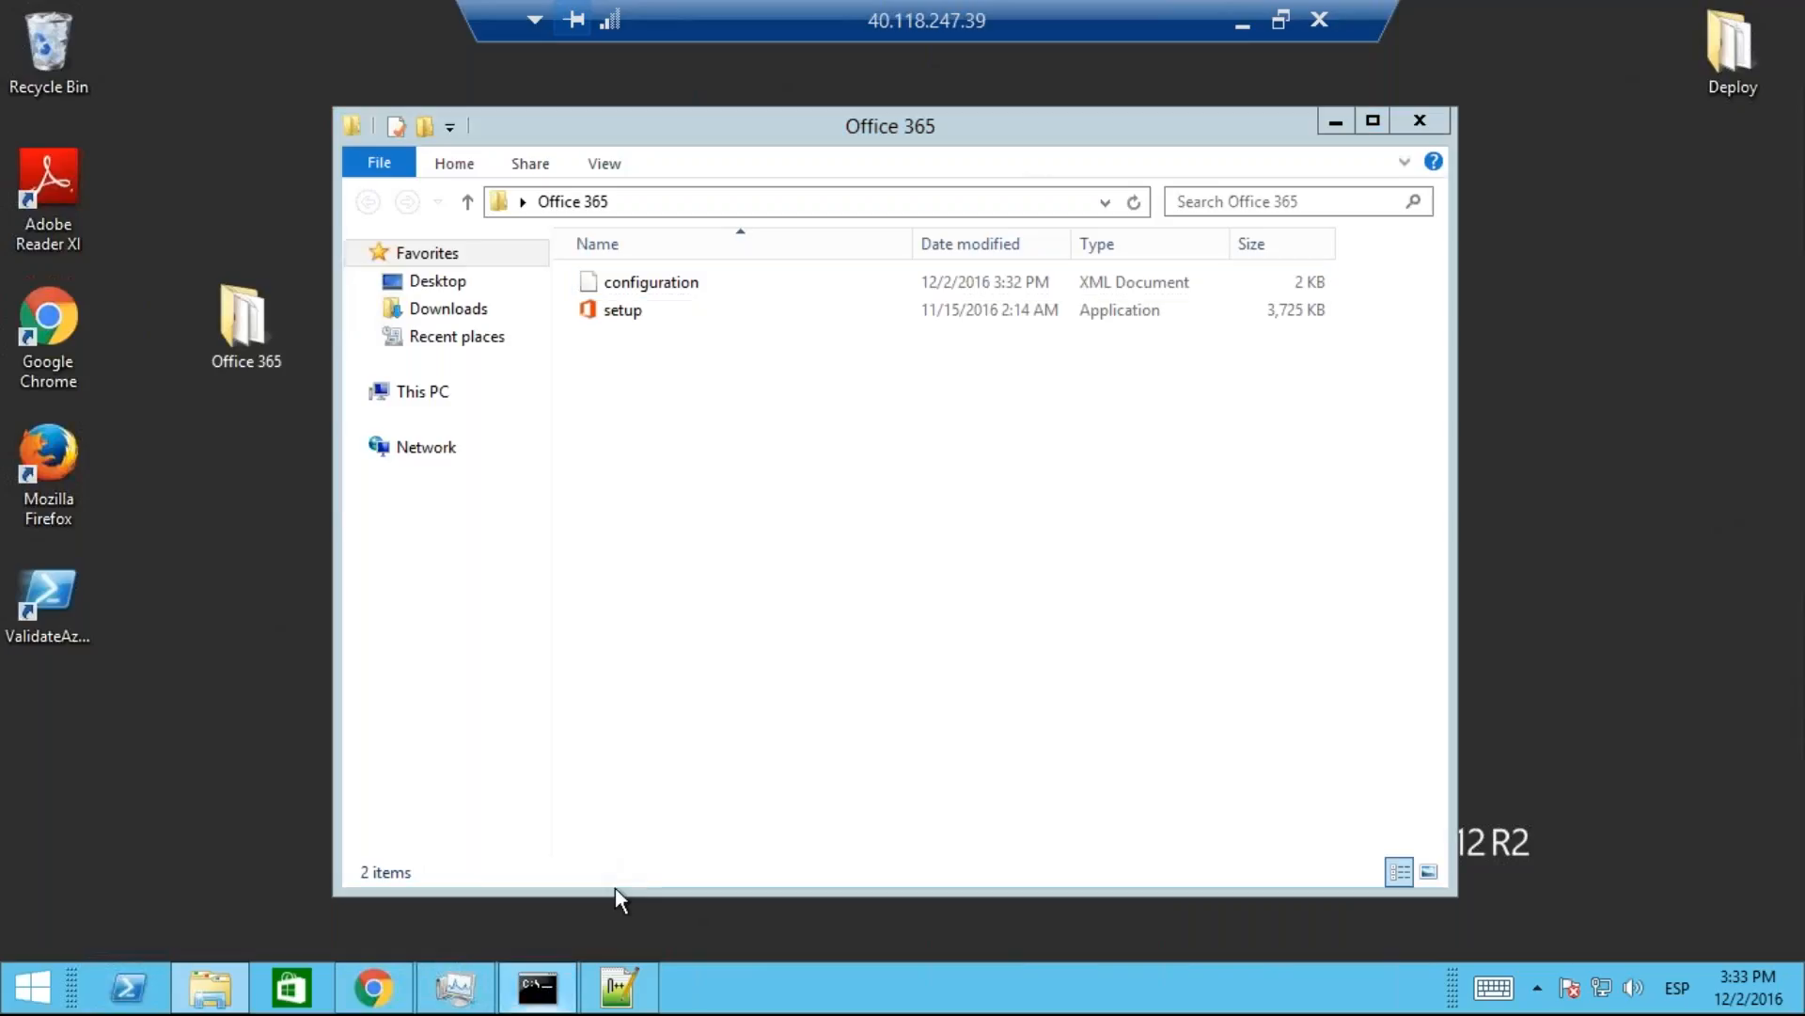
{"action": "left_click_drag", "start_coordinate": [800, 387], "coordinate": [759, 361]}
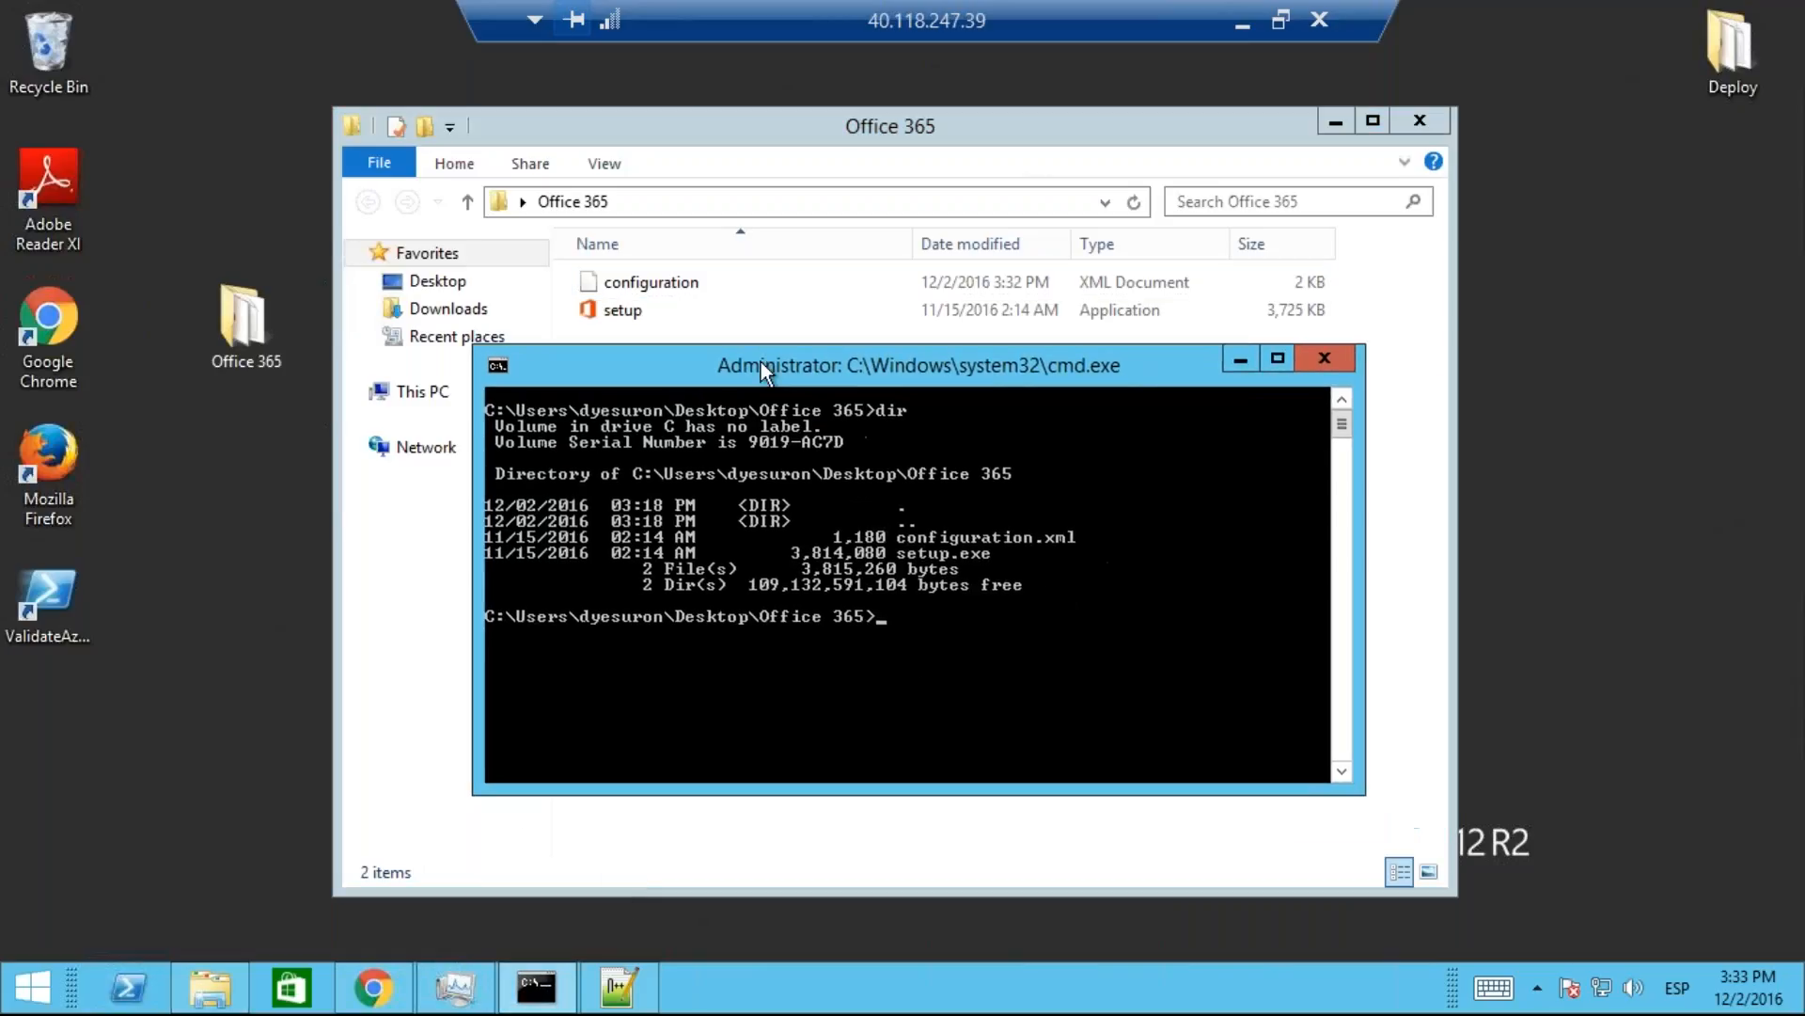
{"action": "type", "text": "setup.exe /download"}
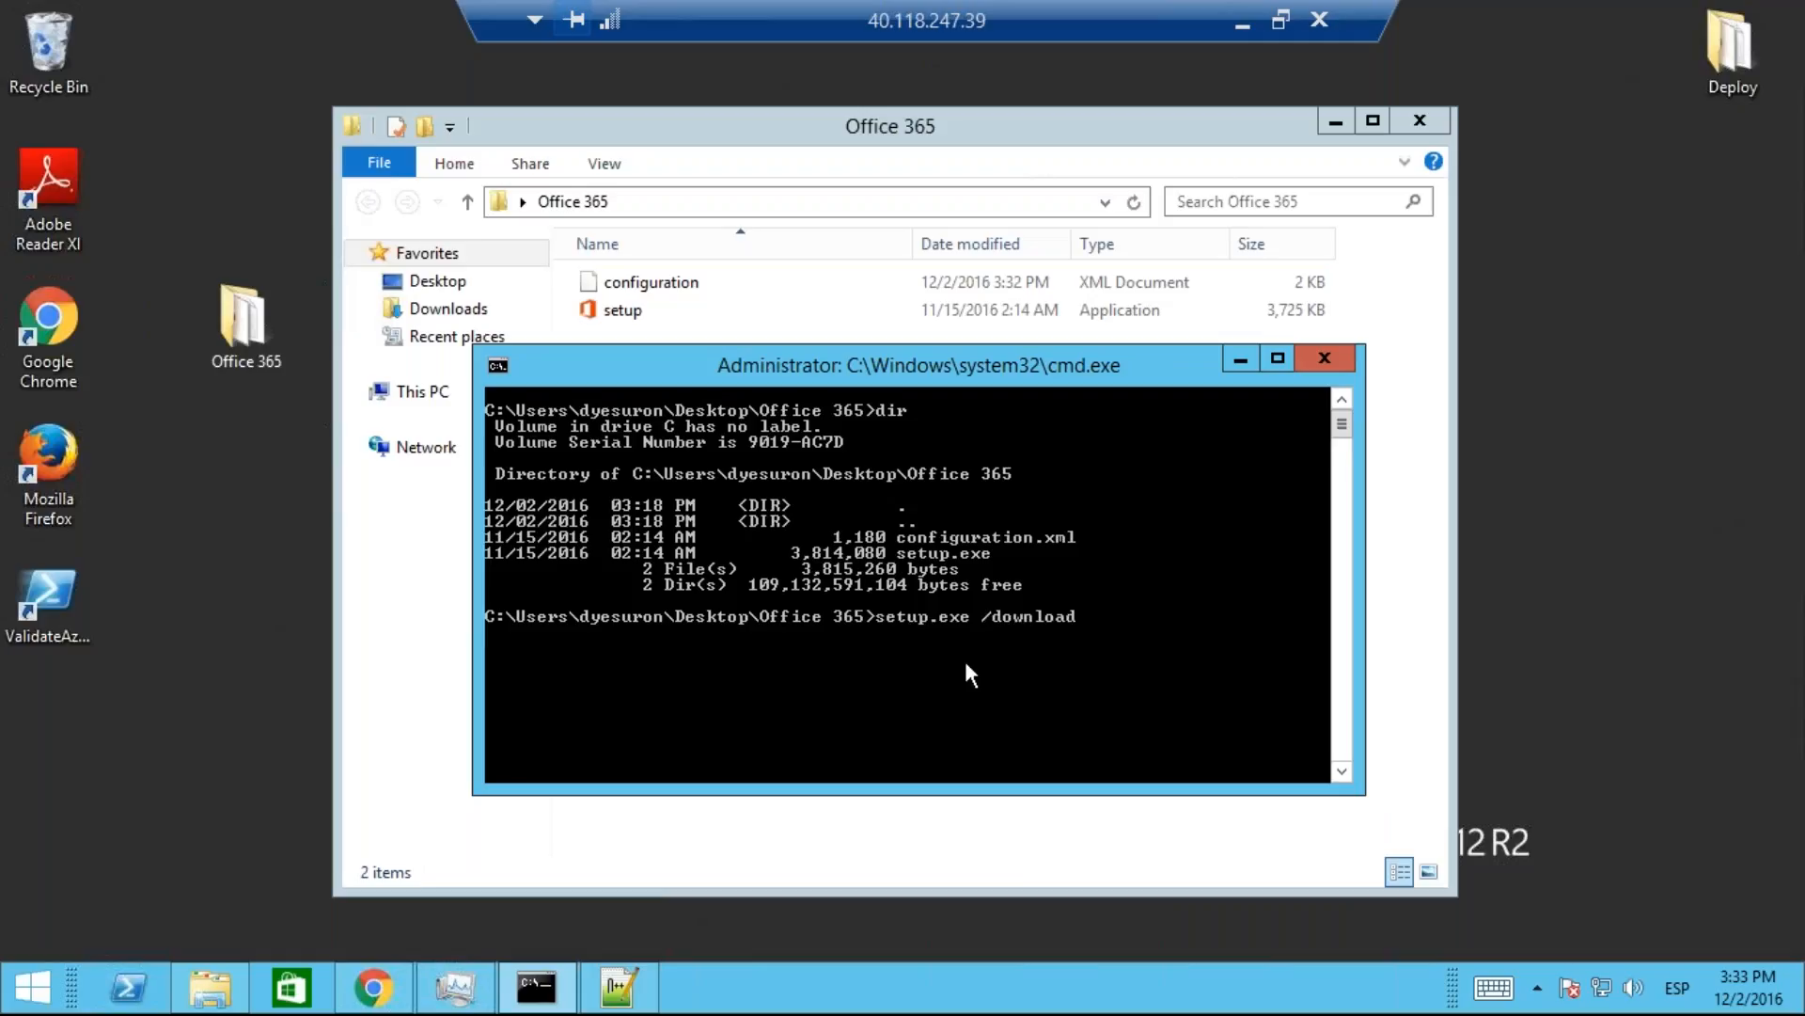
{"action": "type", "text": " conf"}
{"action": "key", "text": "Tab"}
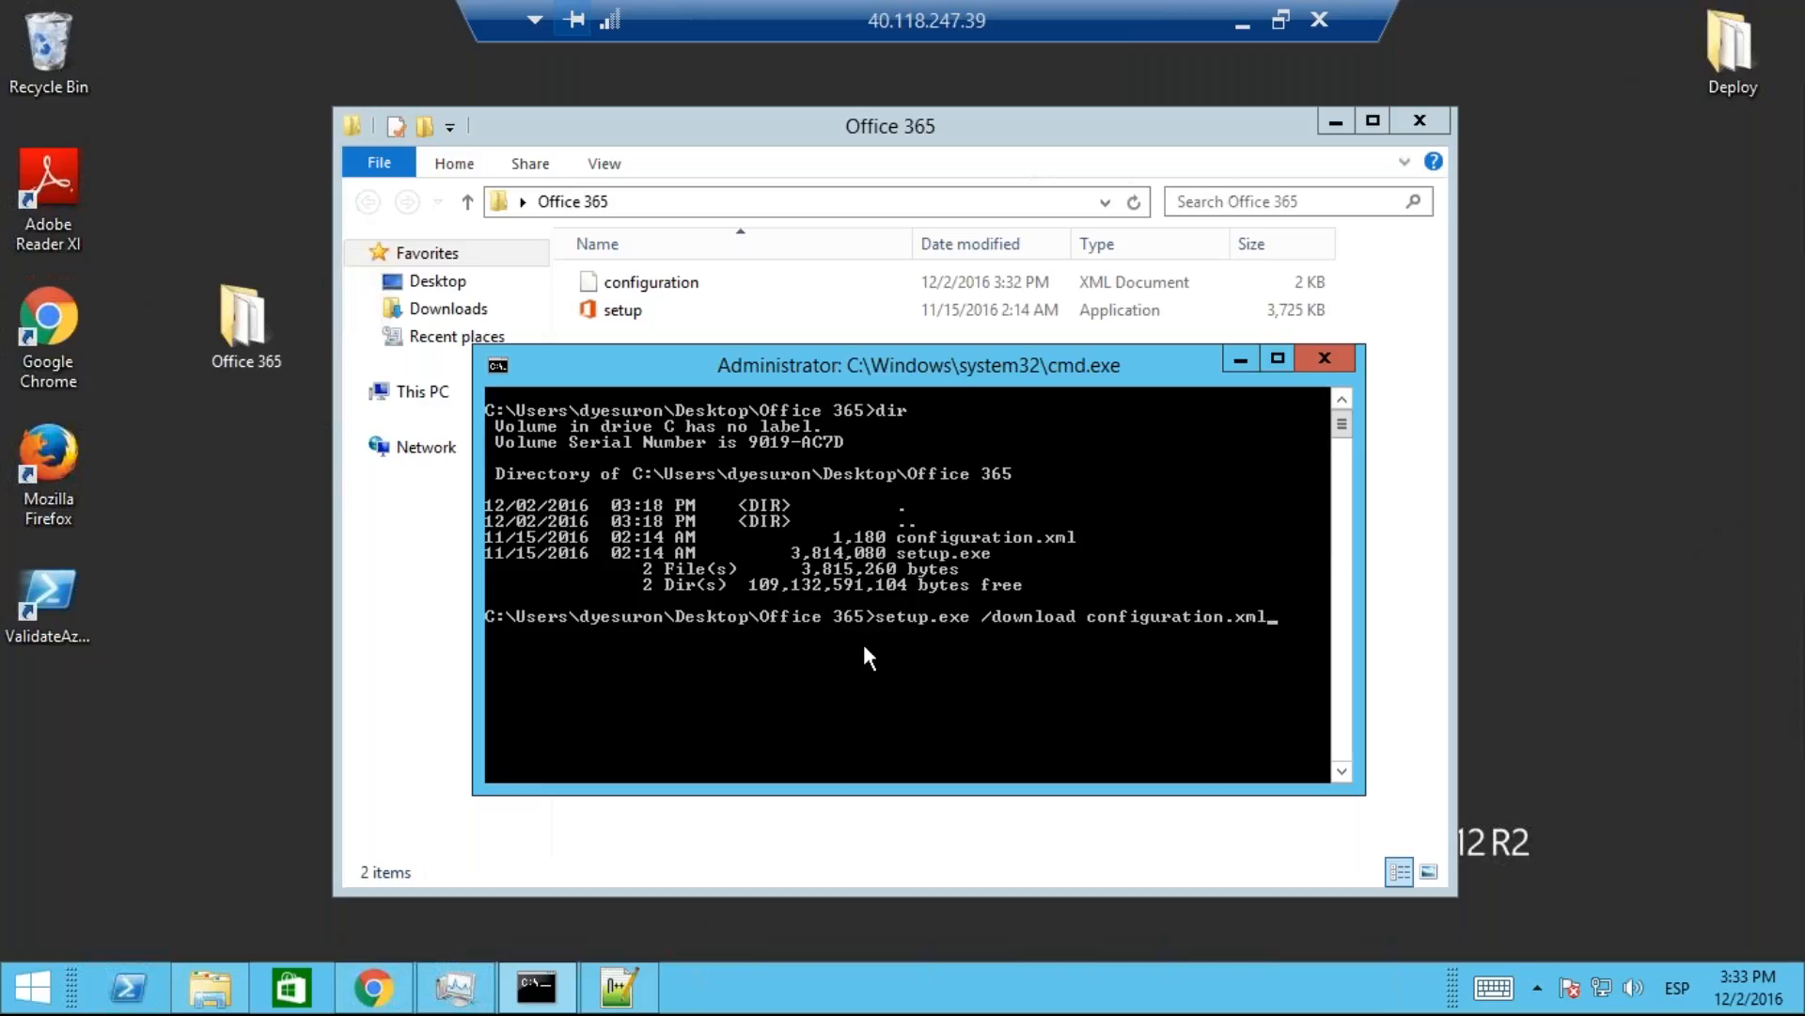
Step: Arrange Task Manager's Ethernet throughput view beside the command prompt and run the prepared download command
{"action": "left_click", "coordinate": [455, 988]}
{"action": "left_click_drag", "start_coordinate": [1046, 366], "coordinate": [1568, 330]}
{"action": "left_click_drag", "start_coordinate": [519, 160], "coordinate": [541, 125]}
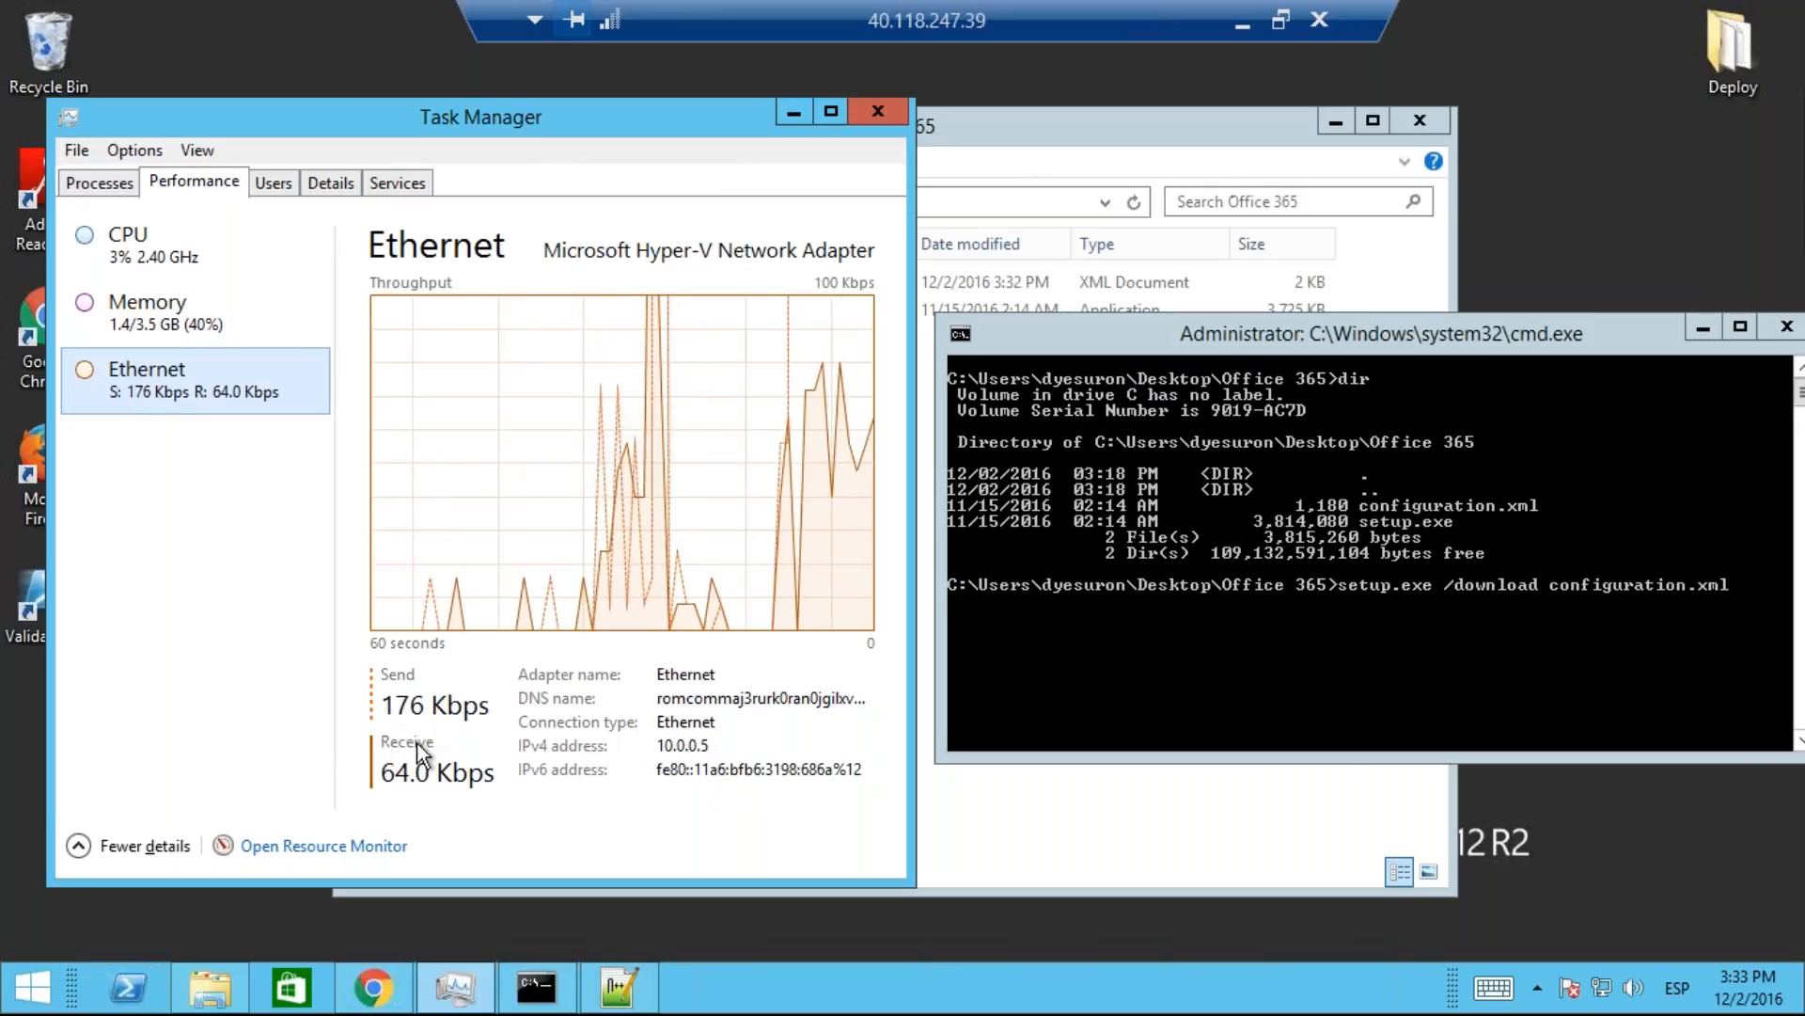
{"action": "left_click", "coordinate": [1487, 641]}
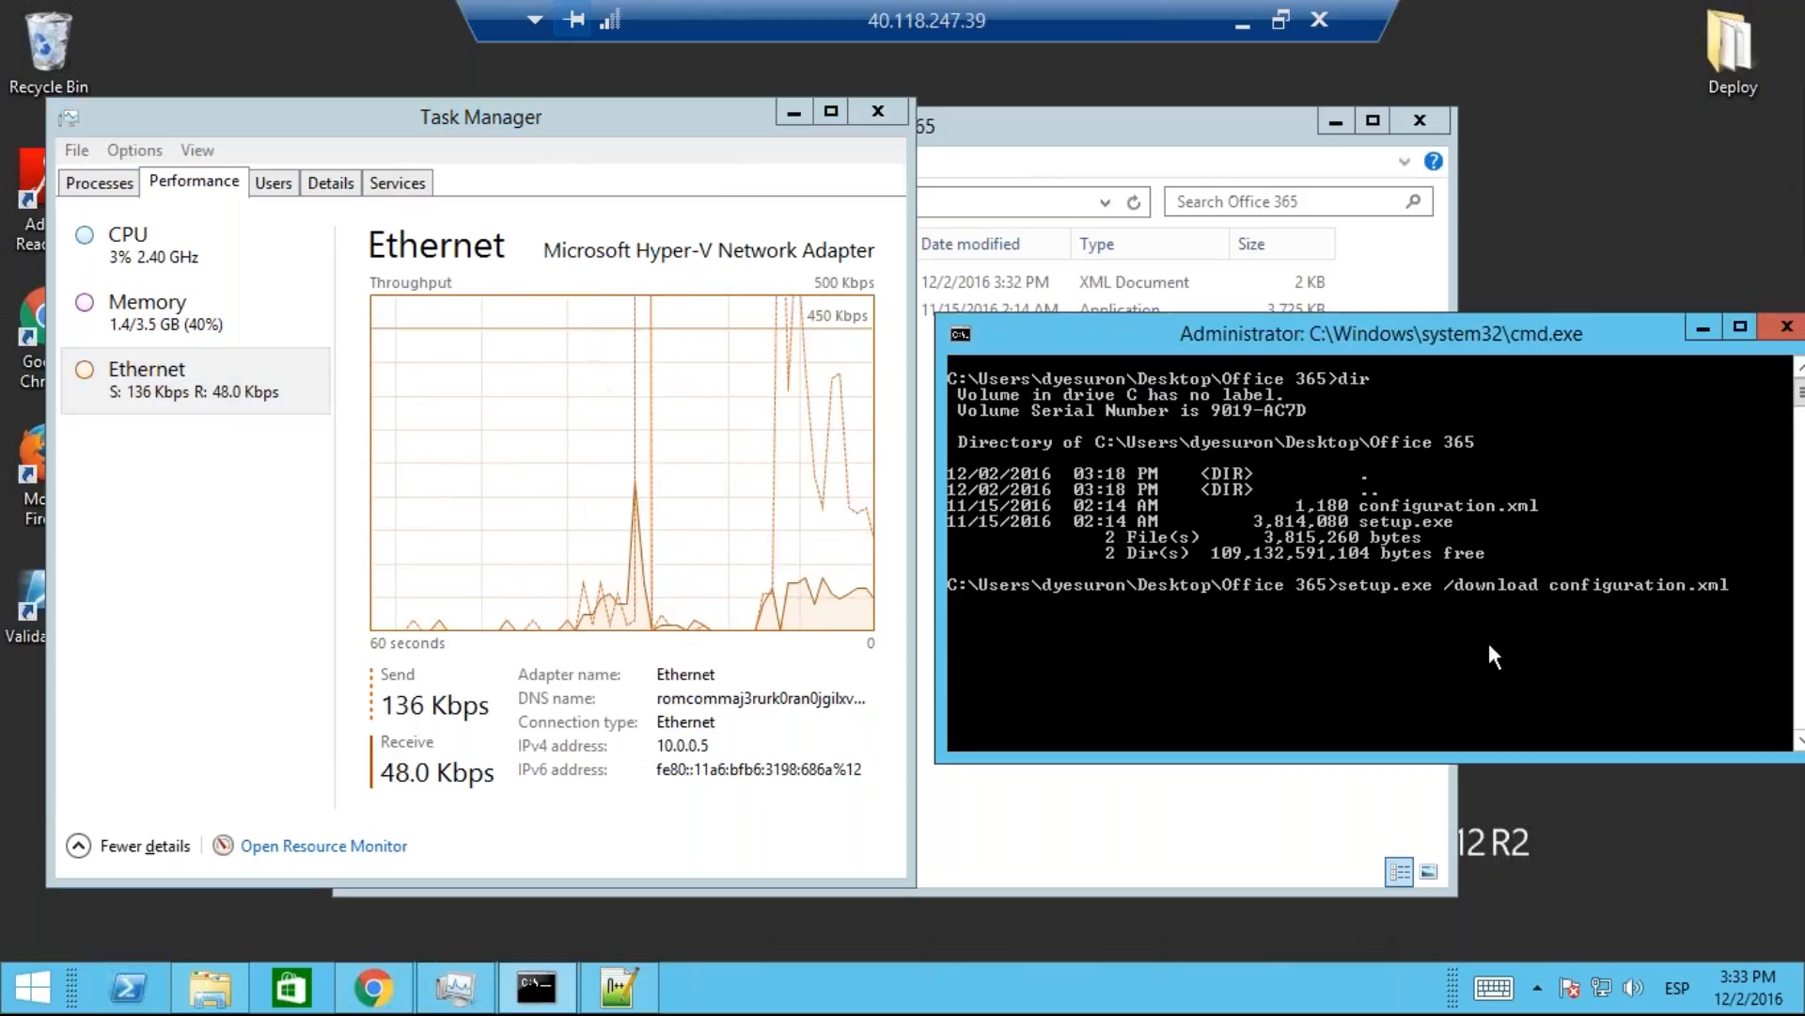
{"action": "key", "text": "Return"}
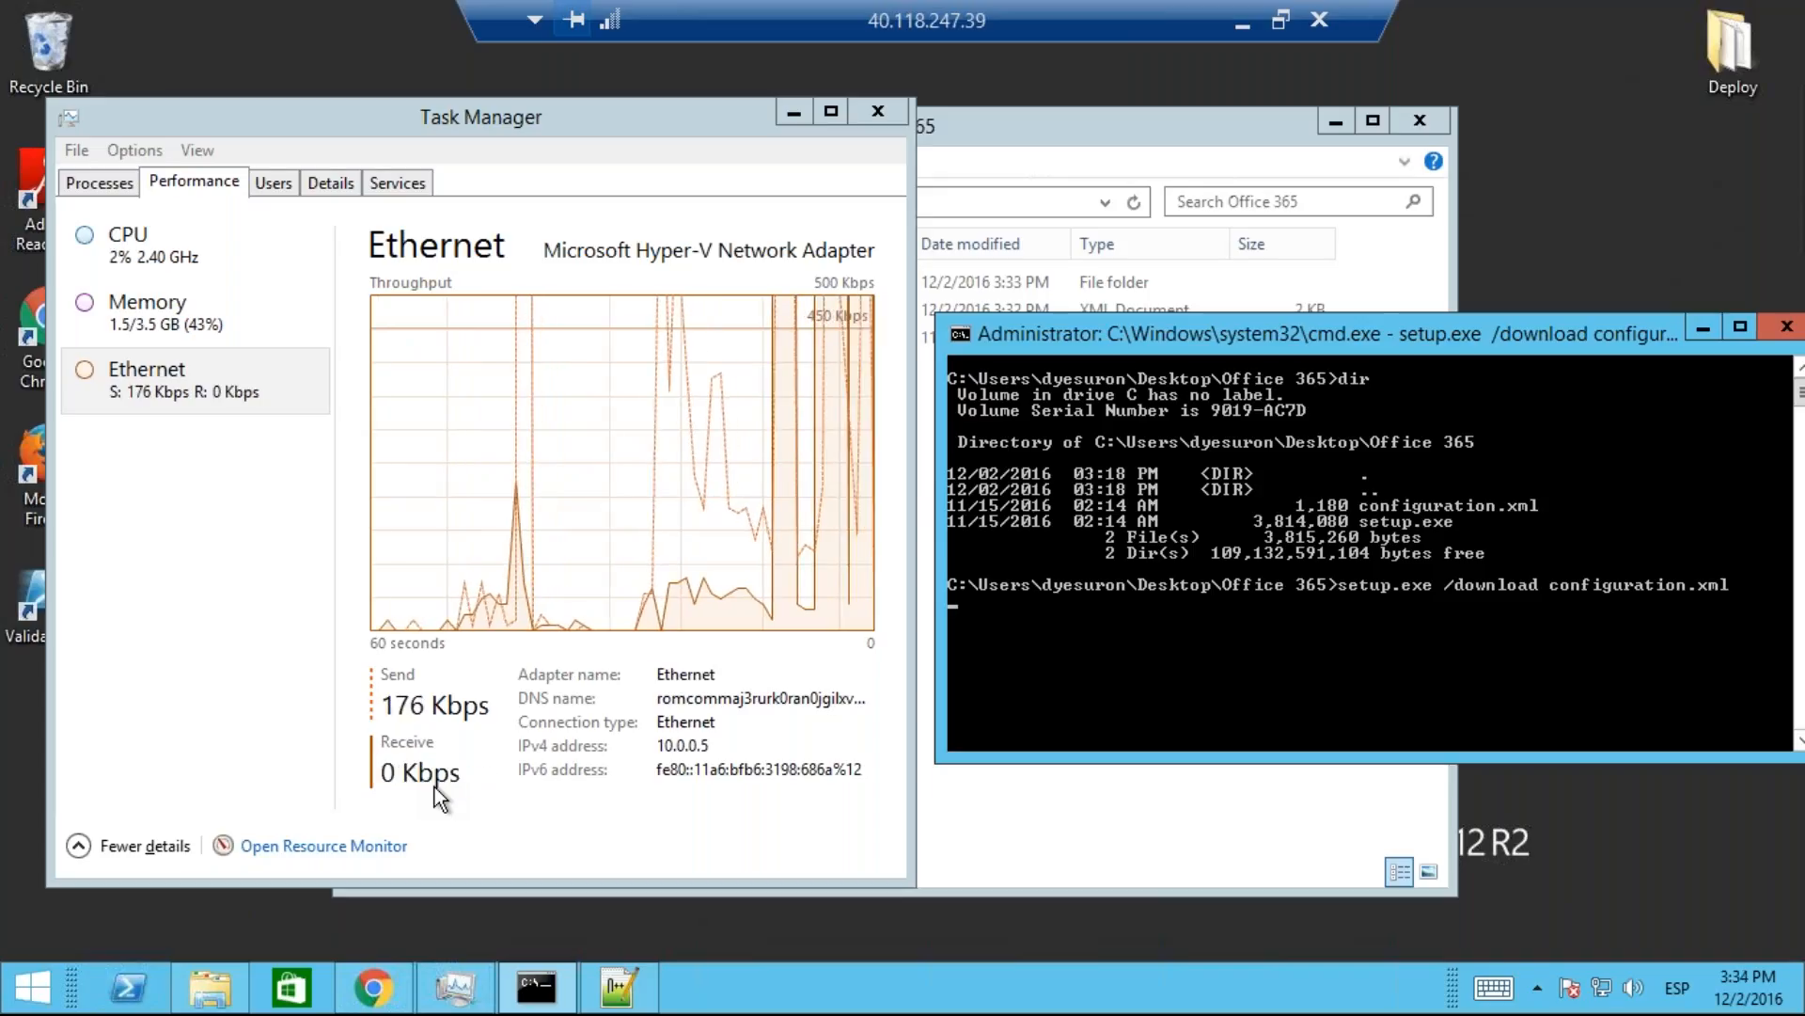
Step: Minimize Task Manager, move the command window off the file list, and open the Office\Data\16.0.7466.2038 folder
{"action": "left_click", "coordinate": [791, 121]}
{"action": "left_click_drag", "start_coordinate": [1074, 340], "coordinate": [672, 440]}
{"action": "left_click", "coordinate": [630, 292]}
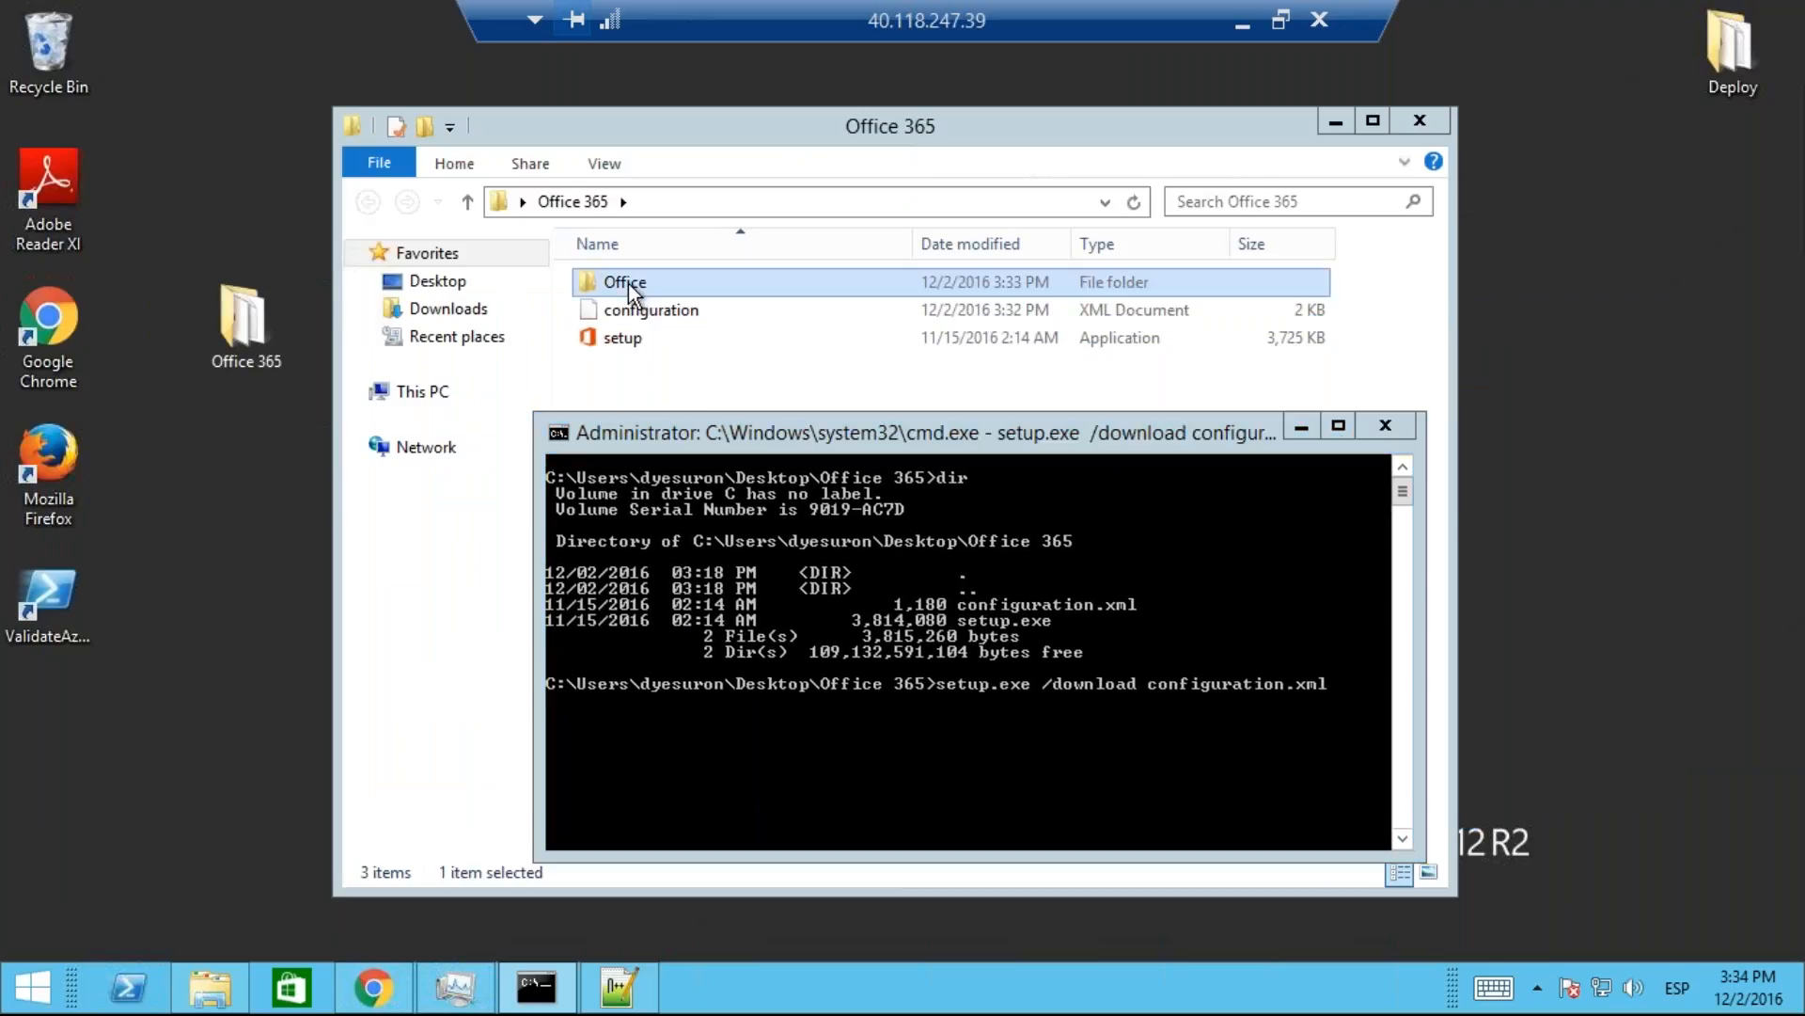
{"action": "double_click", "coordinate": [630, 292]}
{"action": "double_click", "coordinate": [621, 282]}
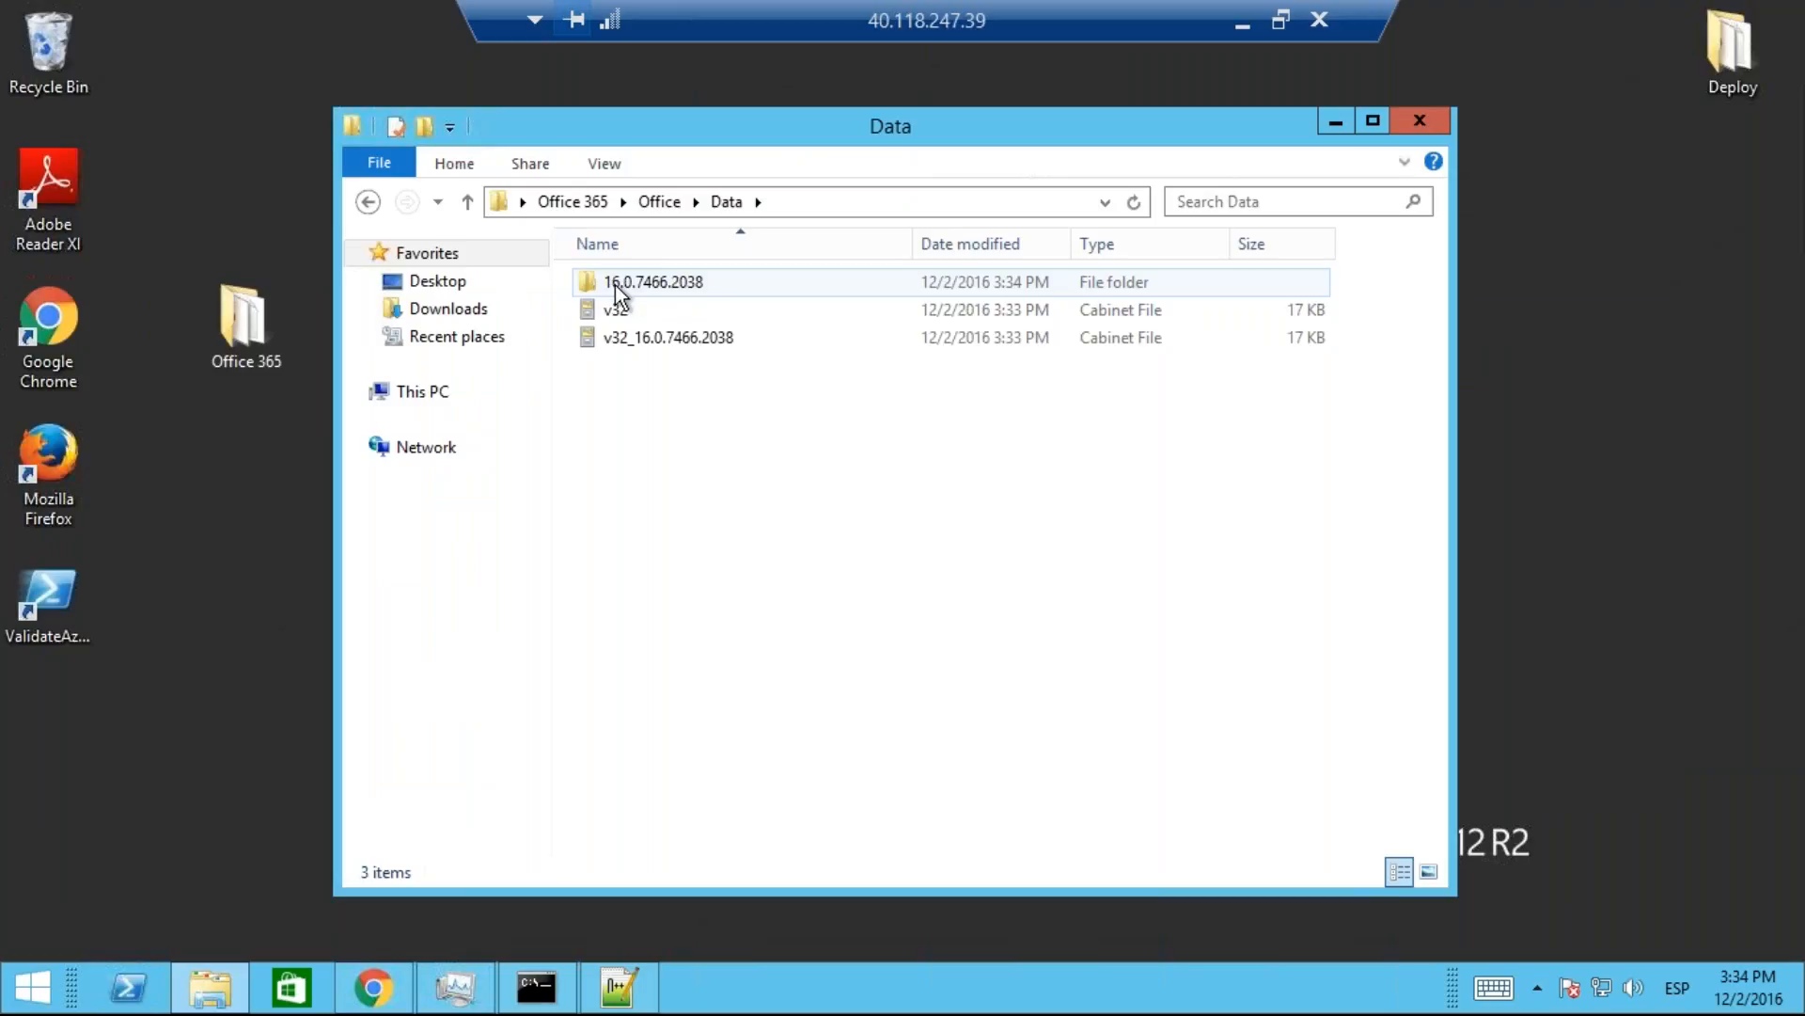
{"action": "double_click", "coordinate": [675, 283]}
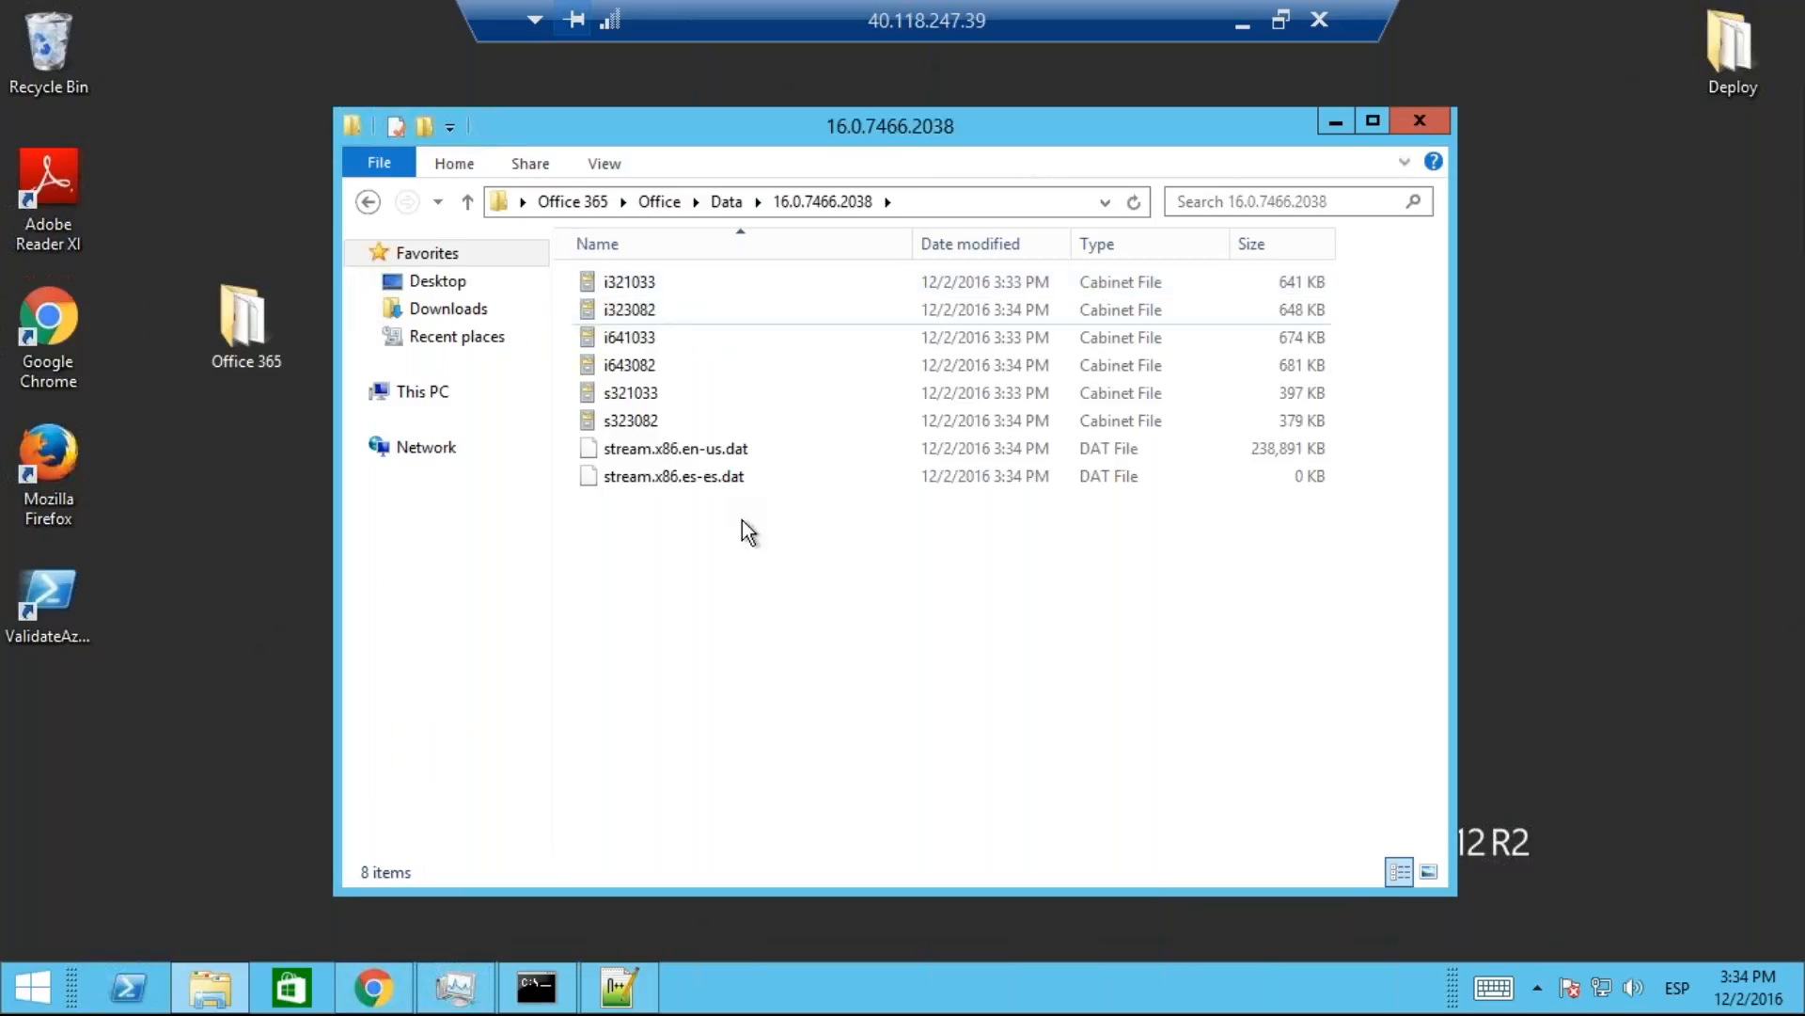
Step: Examine the language cabinet and stream files arriving in the 16.0.7466.2038 folder, and check the running download command
{"action": "left_click", "coordinate": [711, 475]}
{"action": "left_click", "coordinate": [718, 448]}
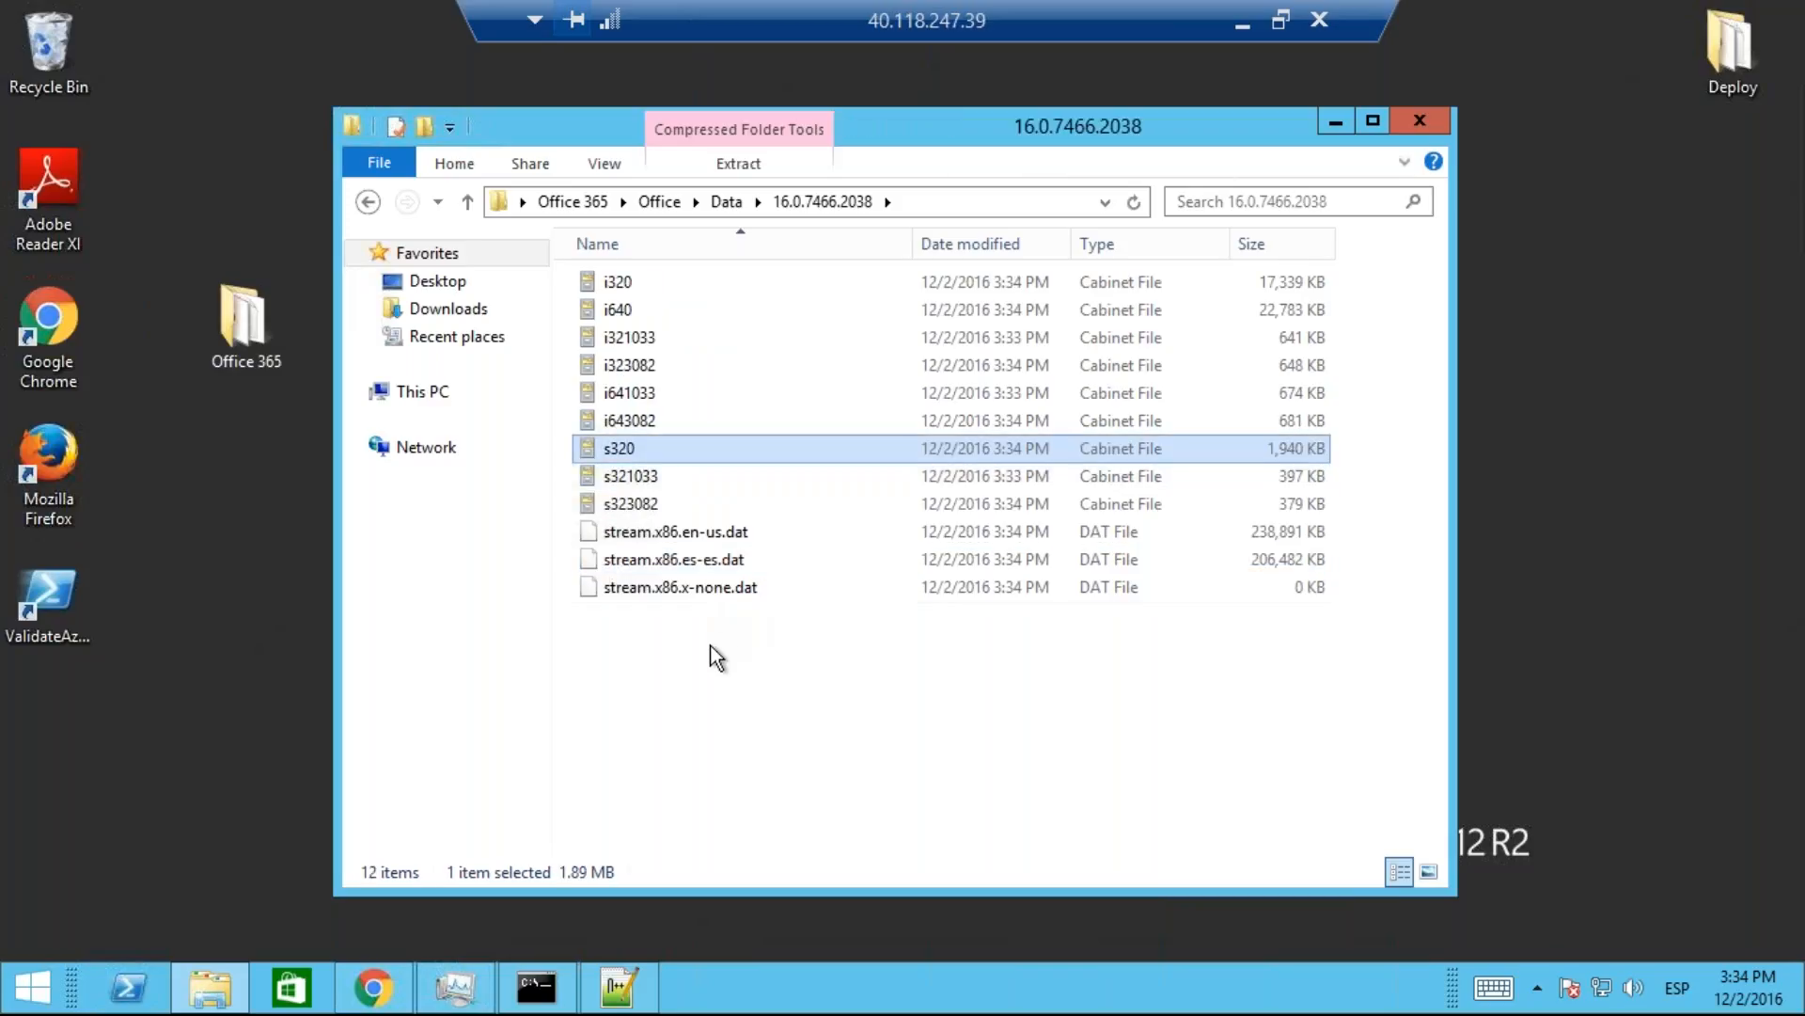
{"action": "left_click", "coordinate": [766, 661]}
{"action": "key", "text": "F4"}
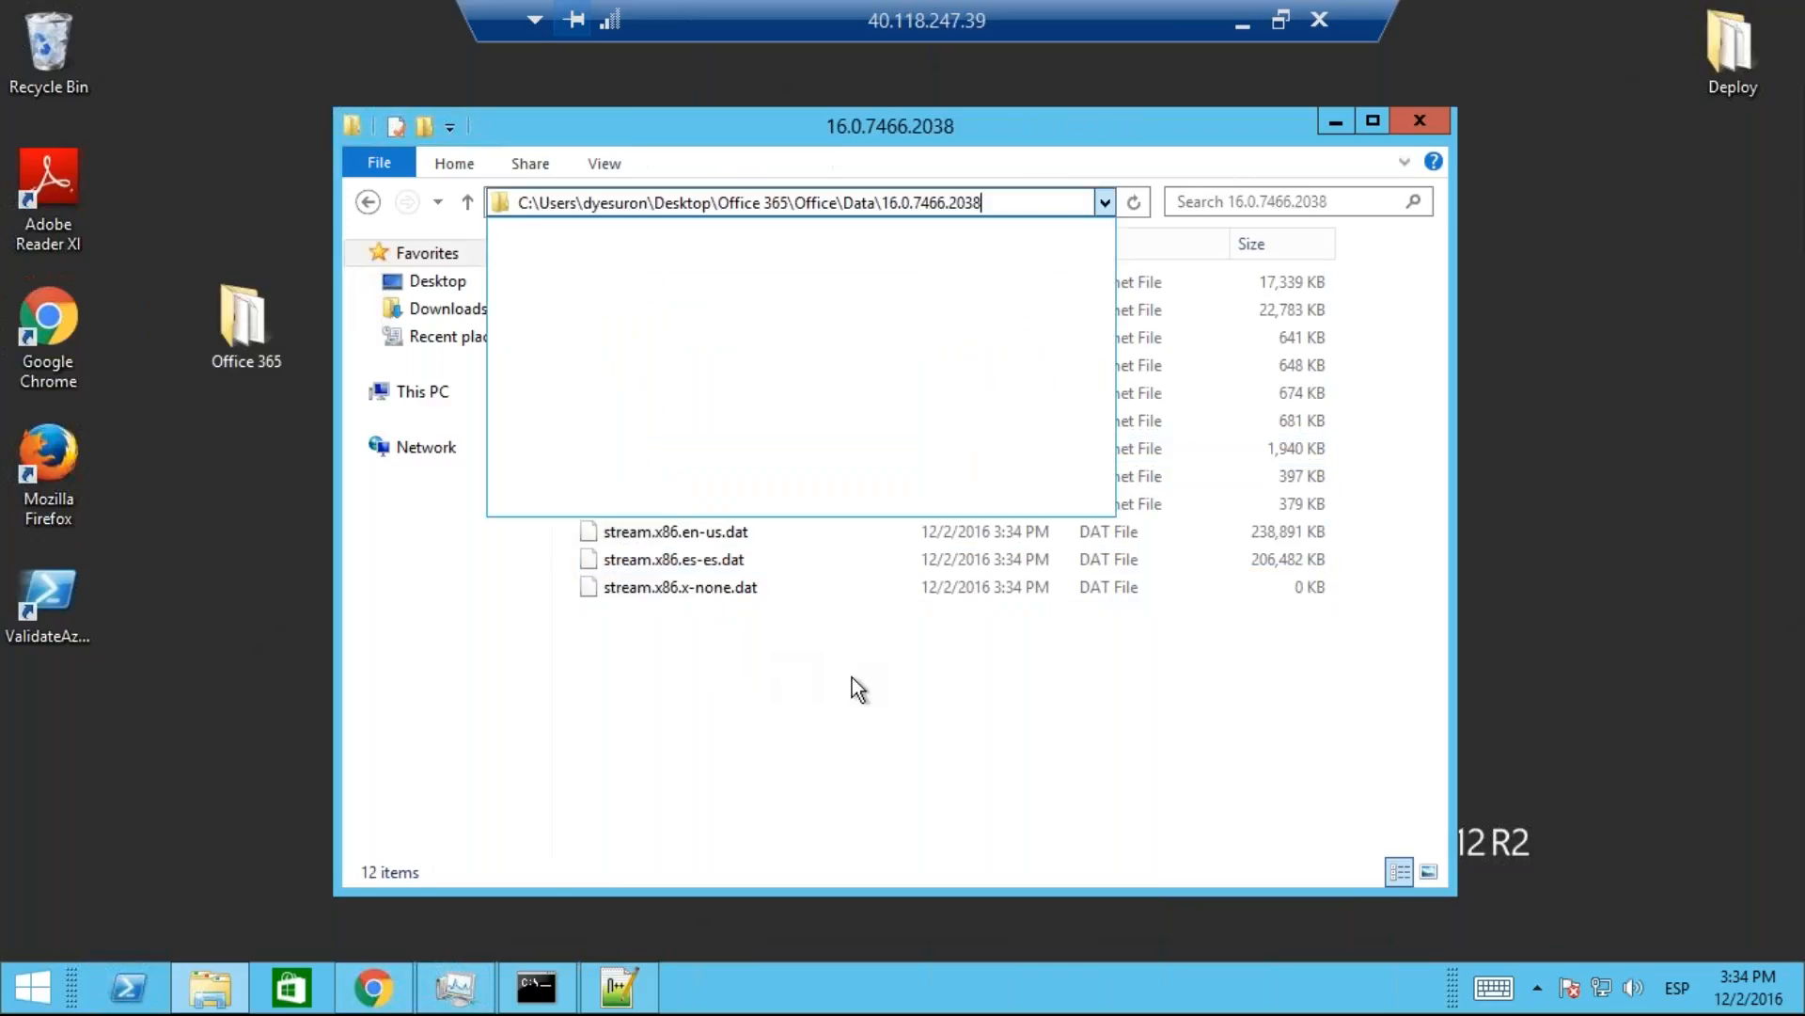
{"action": "left_click", "coordinate": [878, 687]}
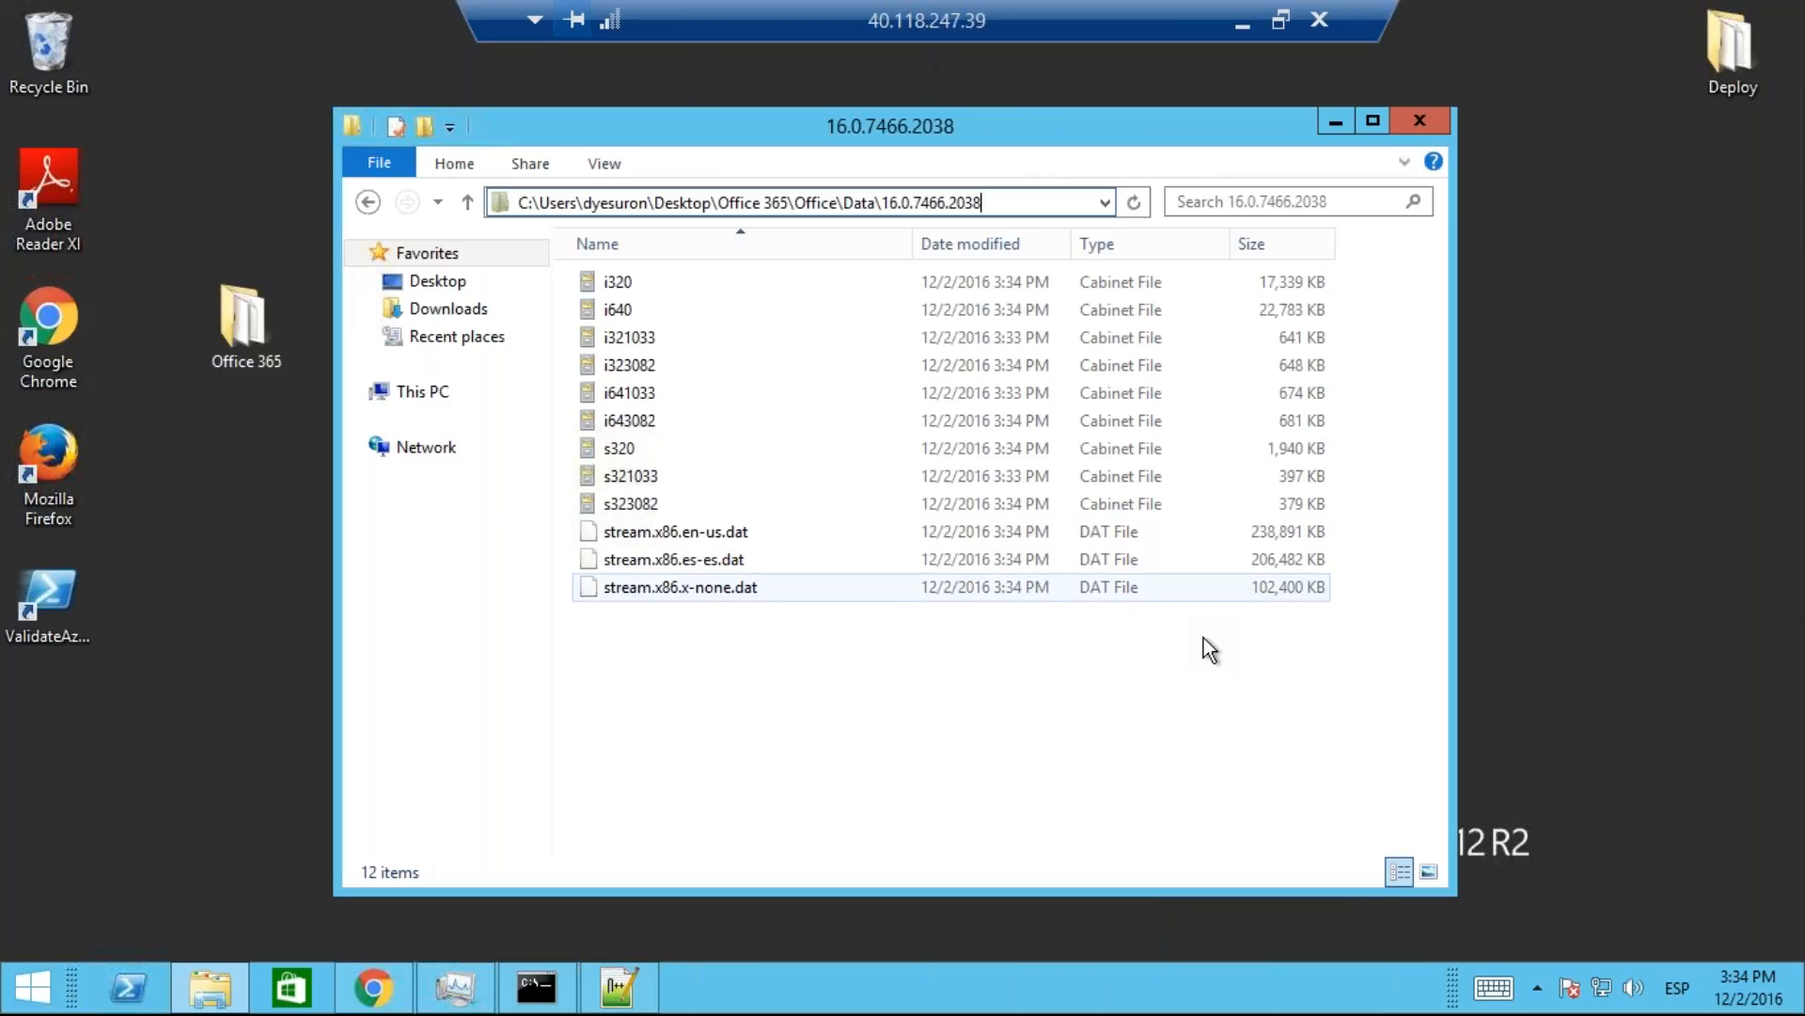
{"action": "left_click", "coordinate": [1051, 713]}
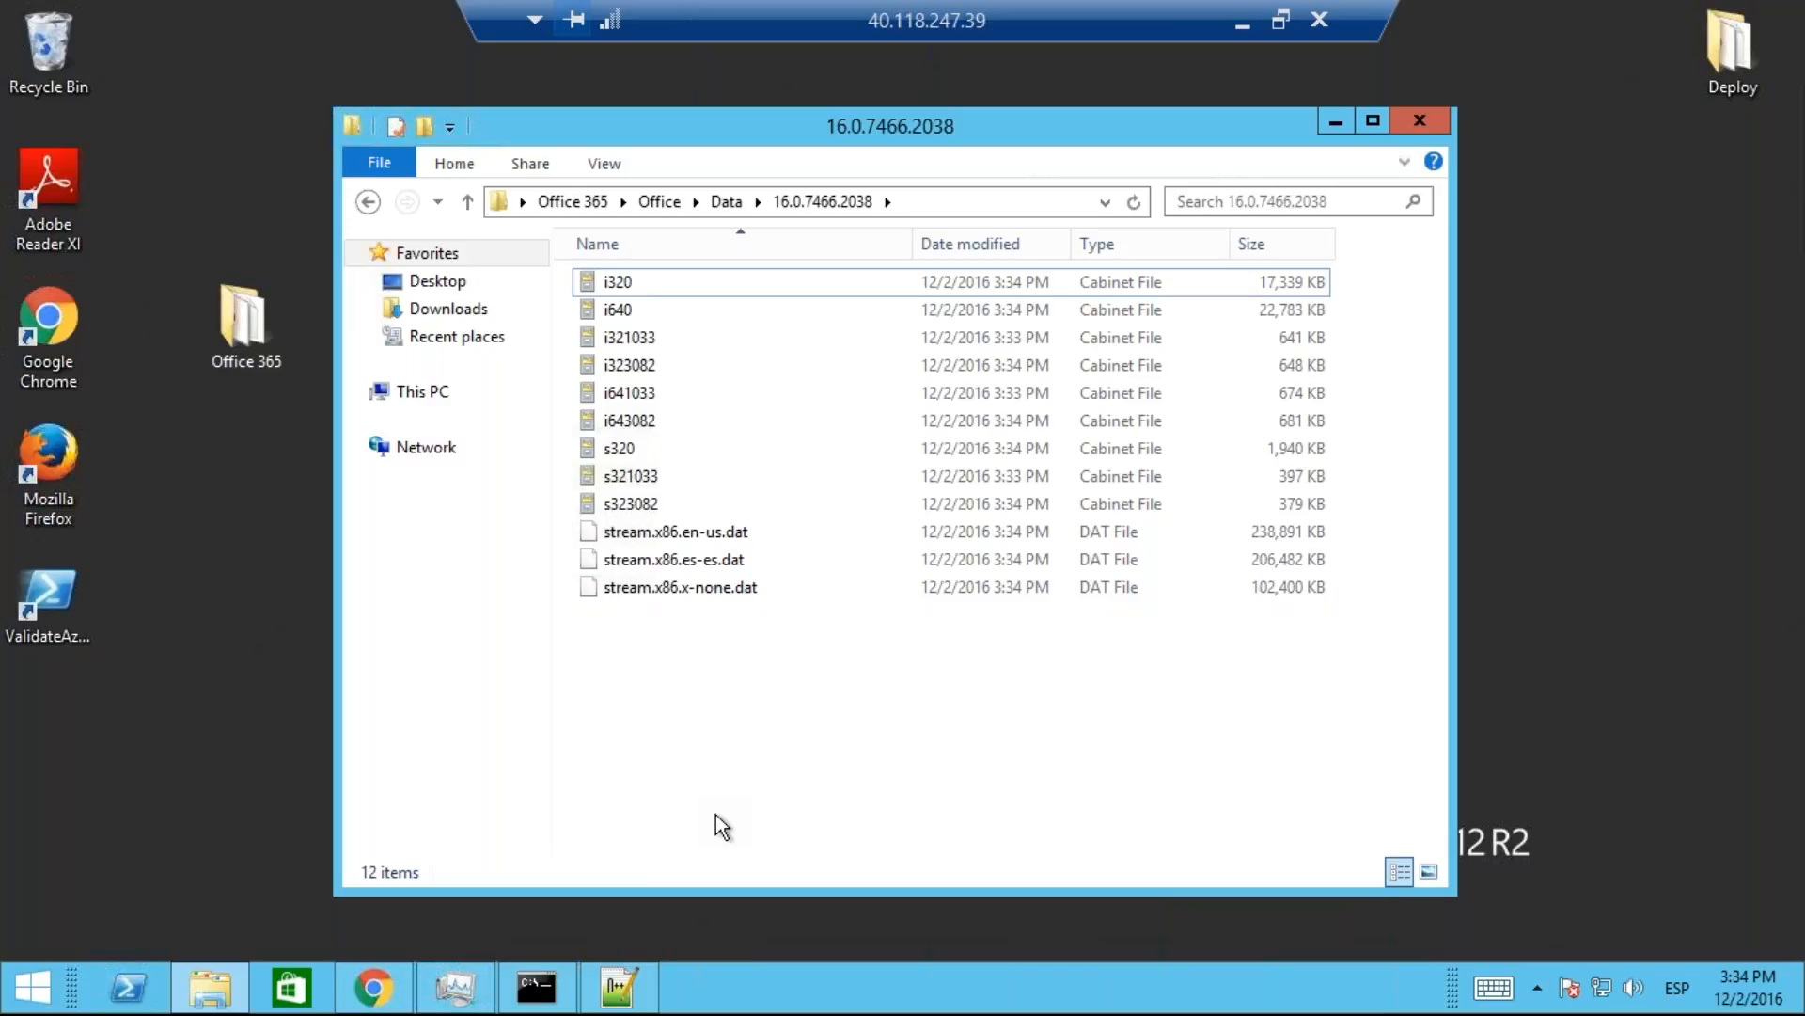
{"action": "left_click", "coordinate": [550, 989]}
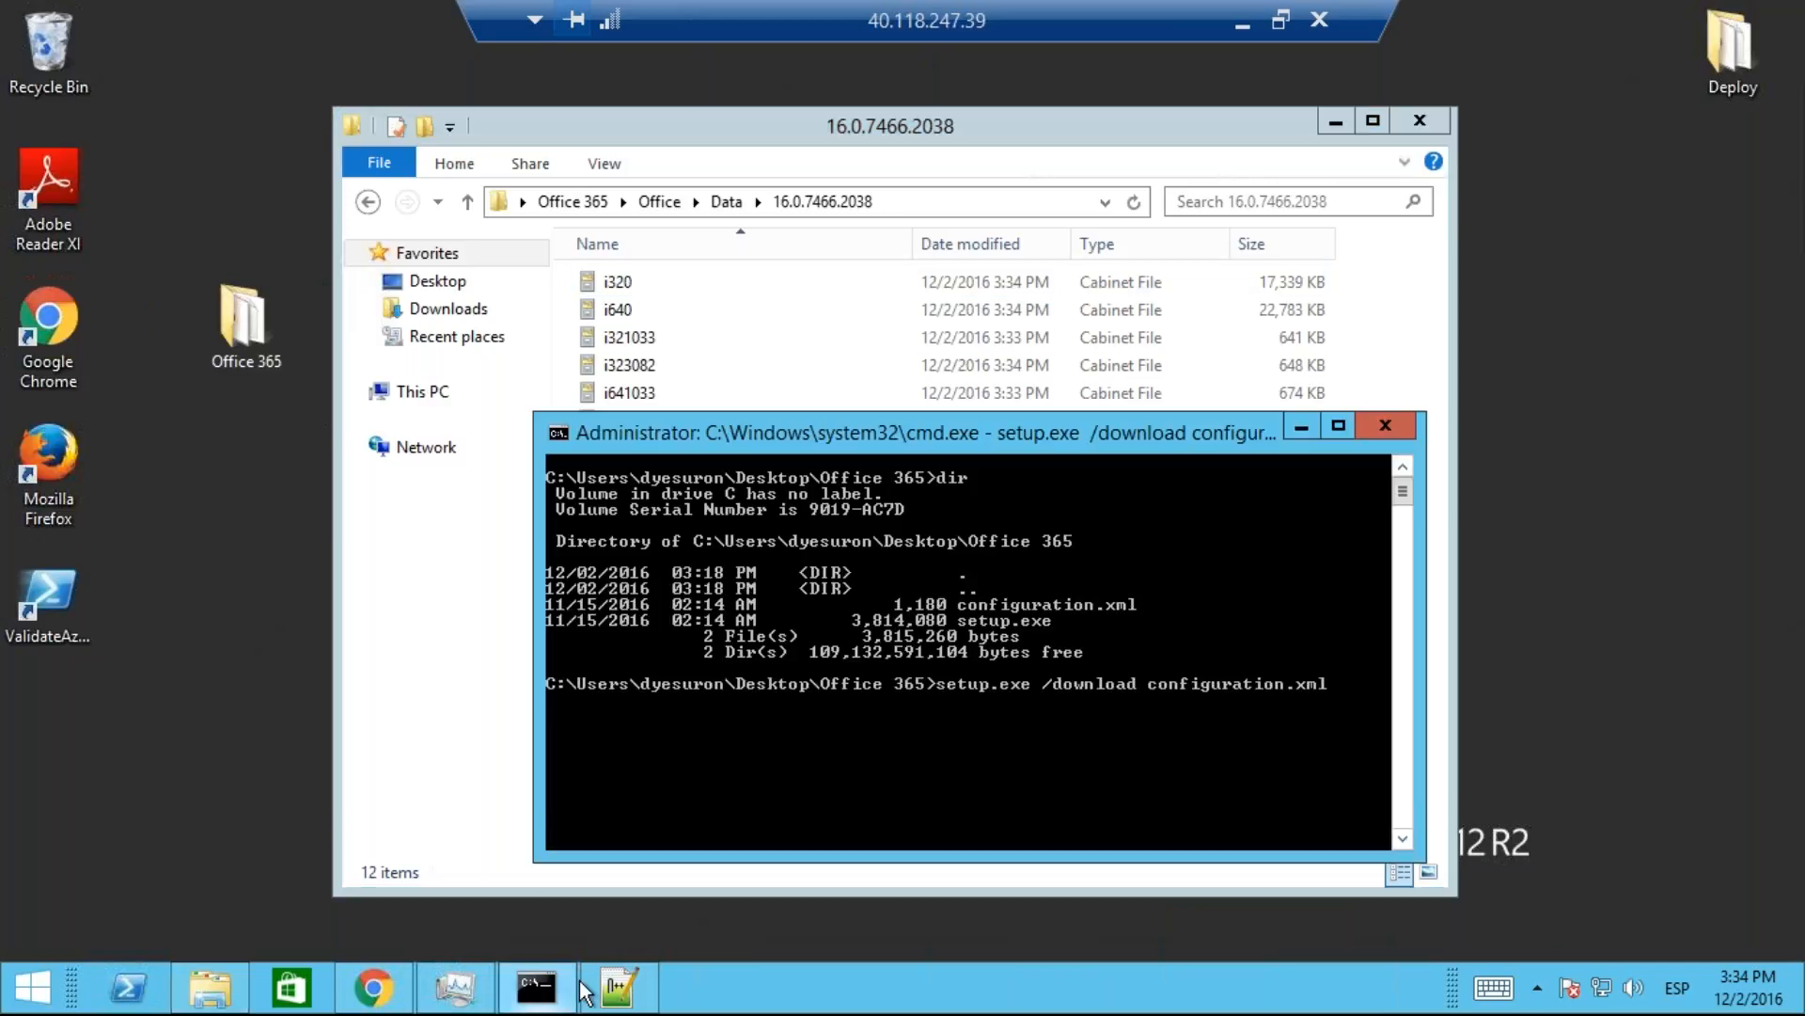
{"action": "left_click", "coordinate": [622, 989]}
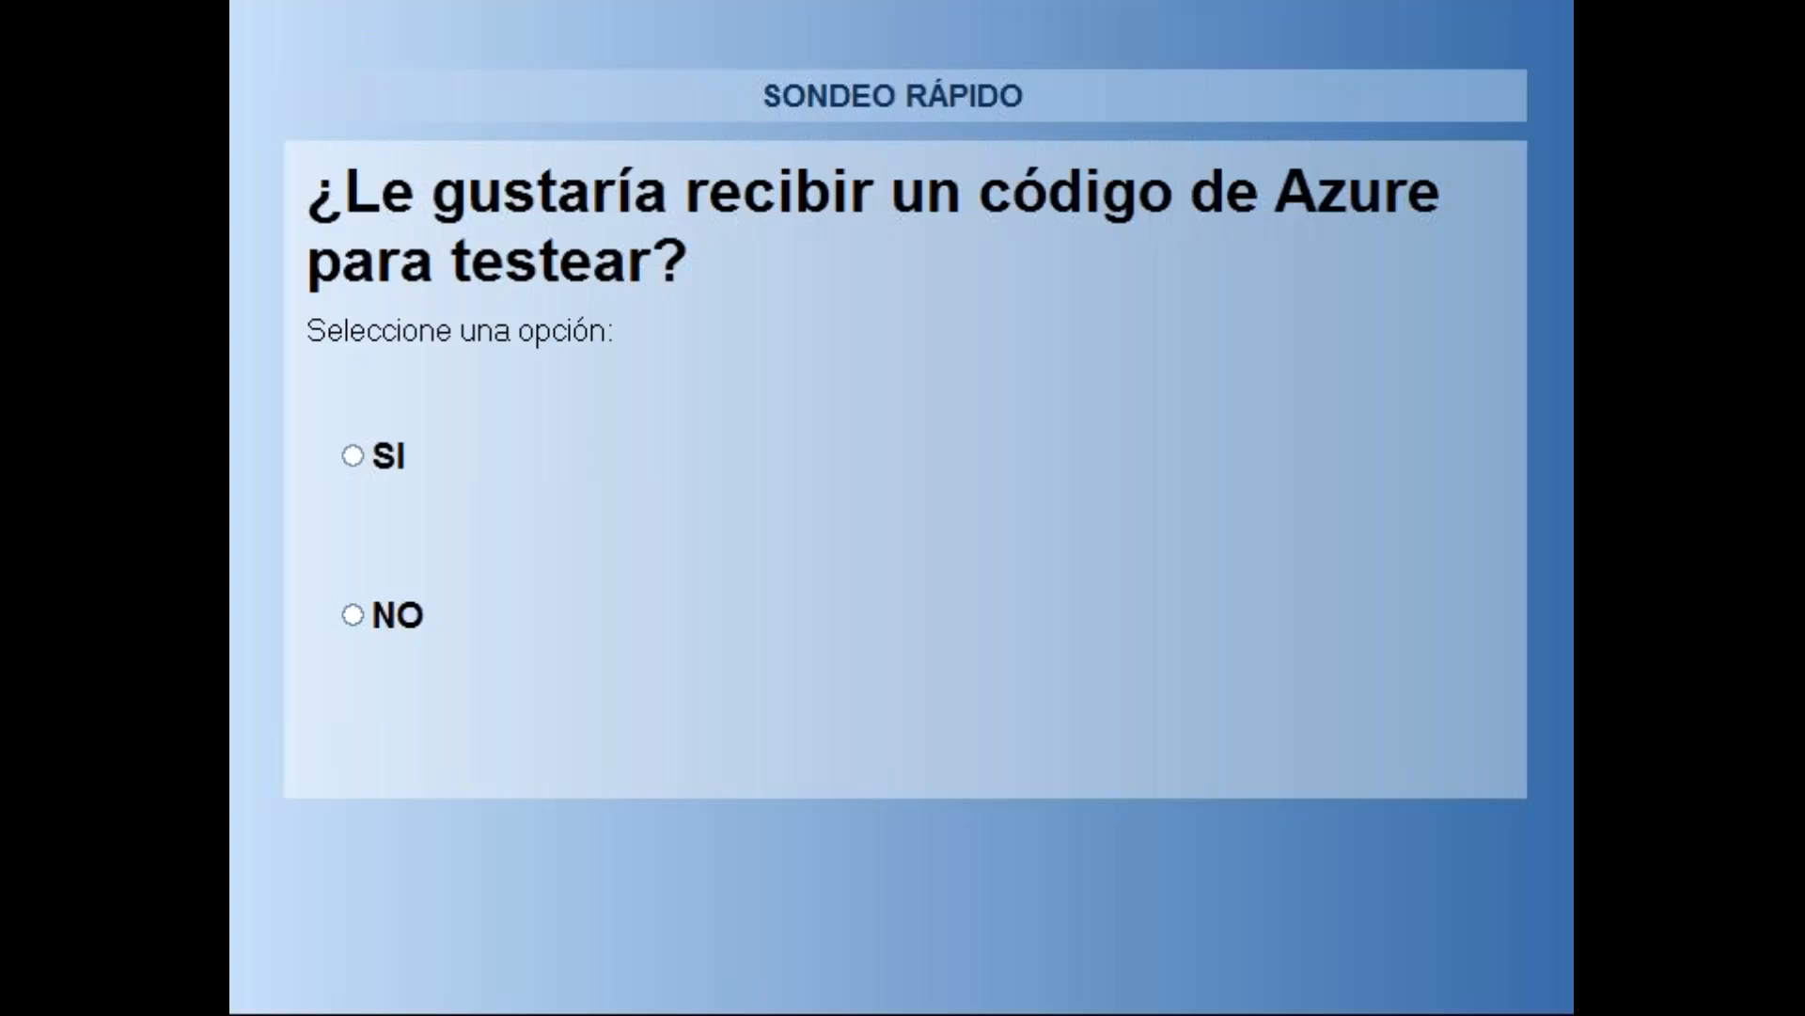